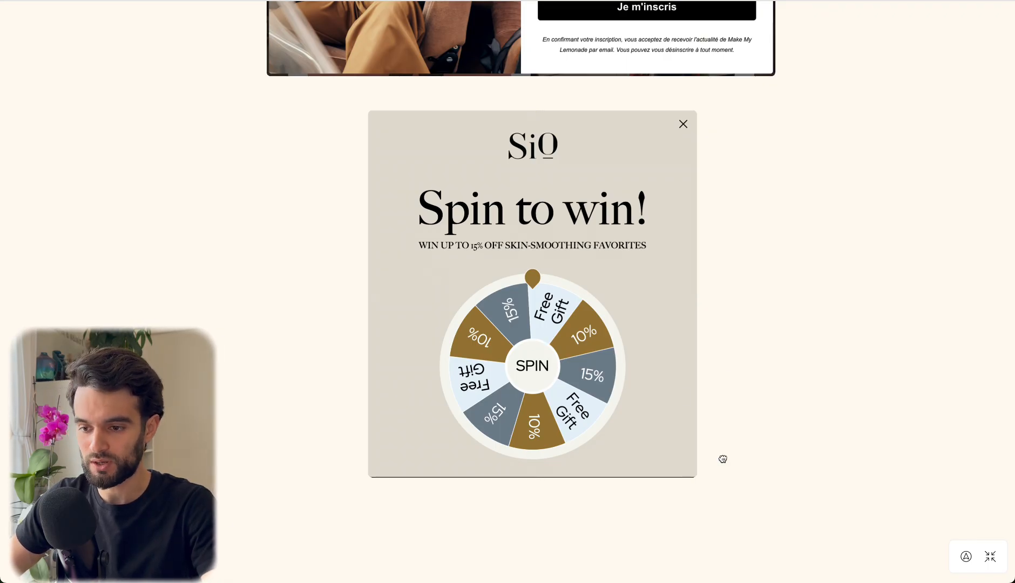
Look over the three-screen naali sale pop-up sequence below the spin-to-win example on the whiteboard.
scroll(723, 324, "down", 4)
scroll(724, 255, "down", 2)
scroll(724, 252, "down", 3)
left_click_drag(821, 402, 723, 218)
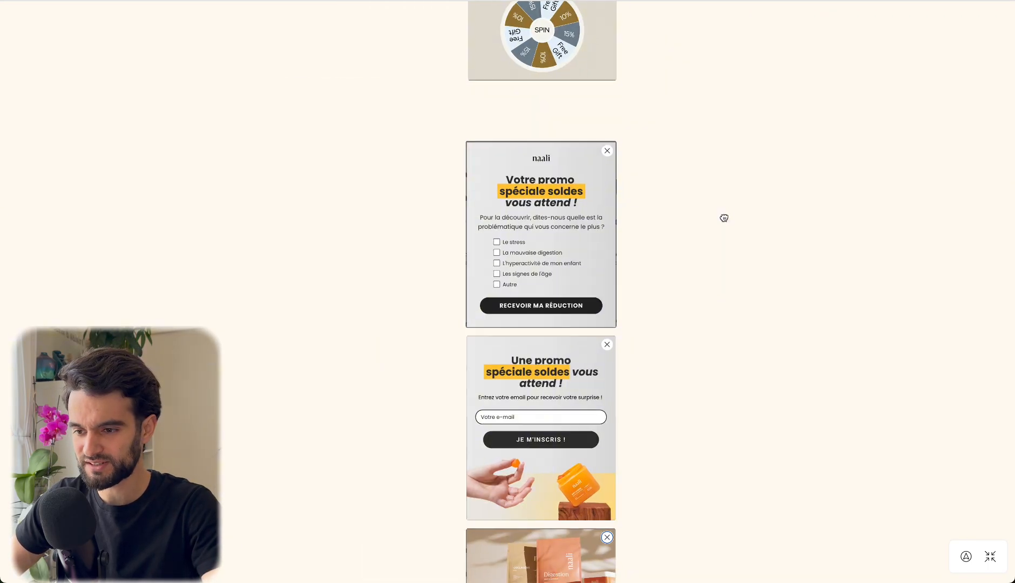
scroll(707, 322, "down", 3)
left_click(508, 398)
scroll(509, 400, "up", 2)
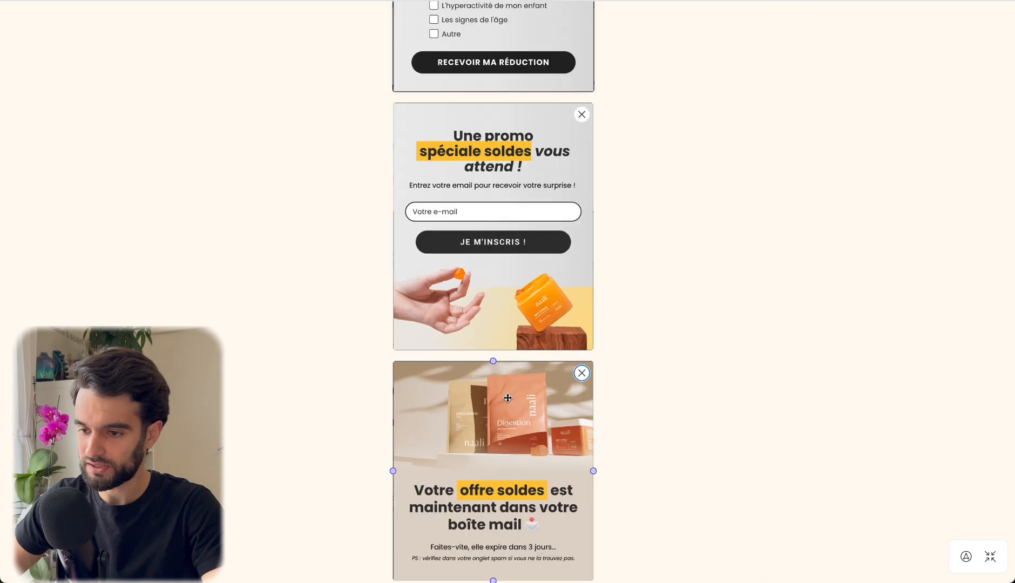
mouse_move(662, 417)
left_mouse_down()
mouse_move(685, 339)
mouse_move(684, 352)
left_mouse_up()
left_click_drag(687, 166, 694, 275)
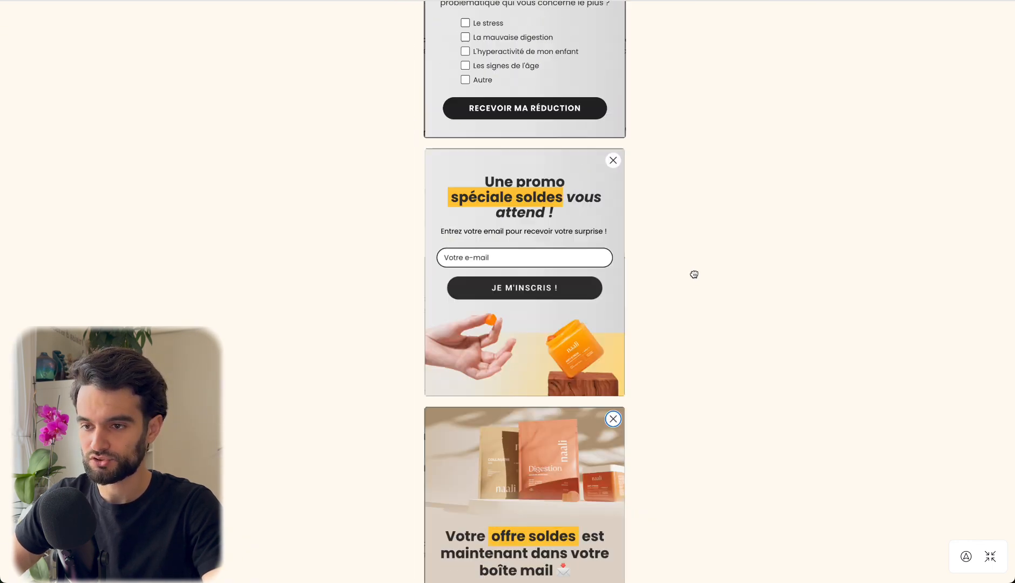
left_click_drag(694, 184, 700, 310)
Examine the first naali pop-up screen closely, including its headline, its question about the visitor's main concern and the answer checkboxes.
scroll(479, 379, "up", 2)
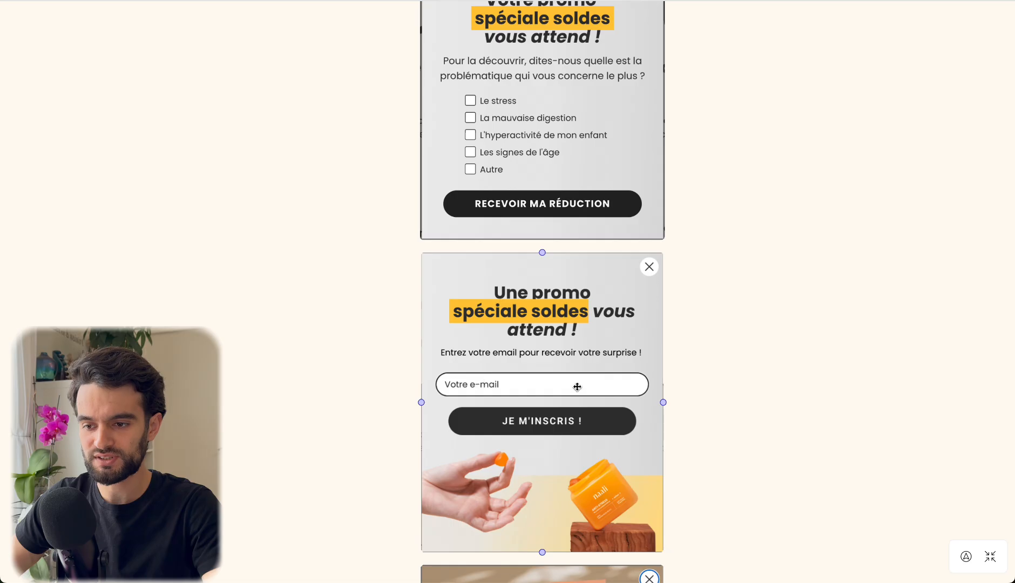
left_click_drag(718, 211, 721, 435)
left_click(550, 315)
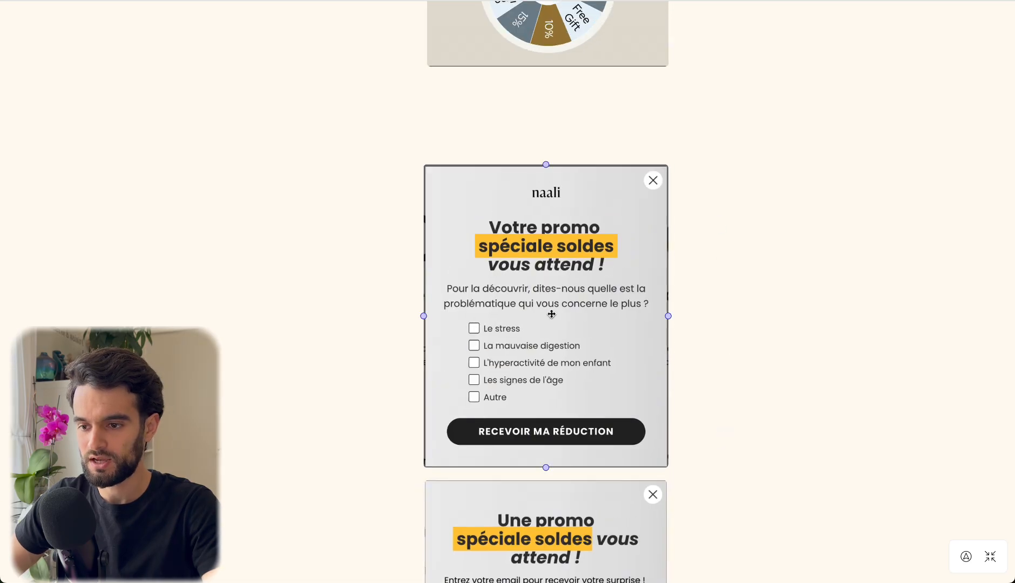
scroll(551, 314, "up", 3)
scroll(551, 314, "down", 1)
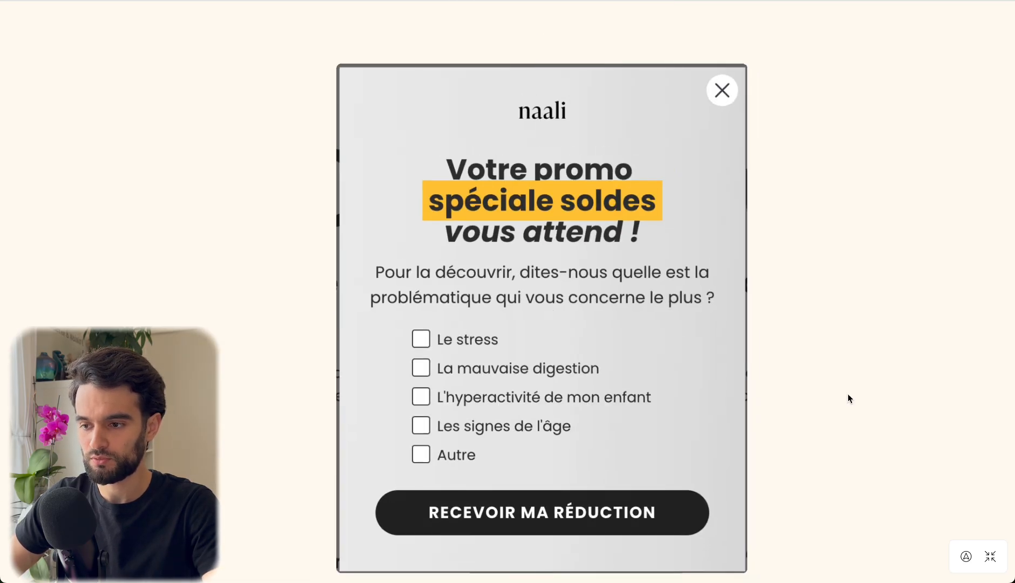
scroll(830, 358, "down", 1)
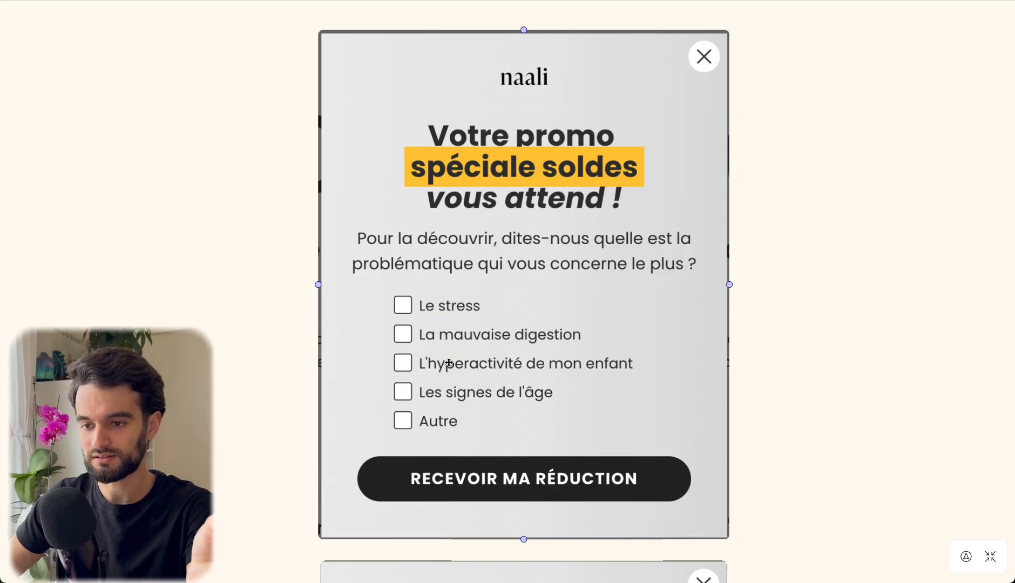
left_click(449, 363)
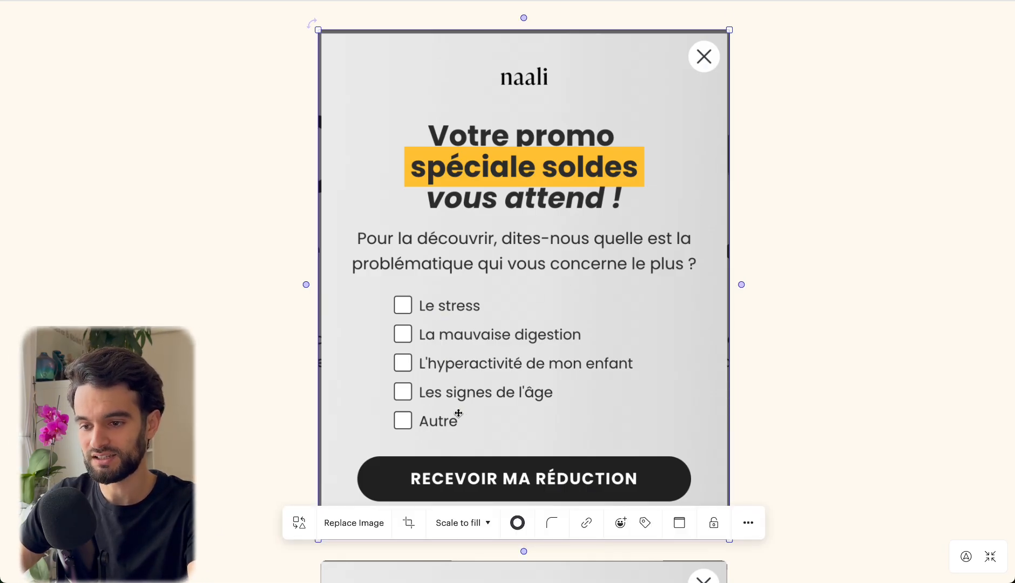
left_click(785, 415)
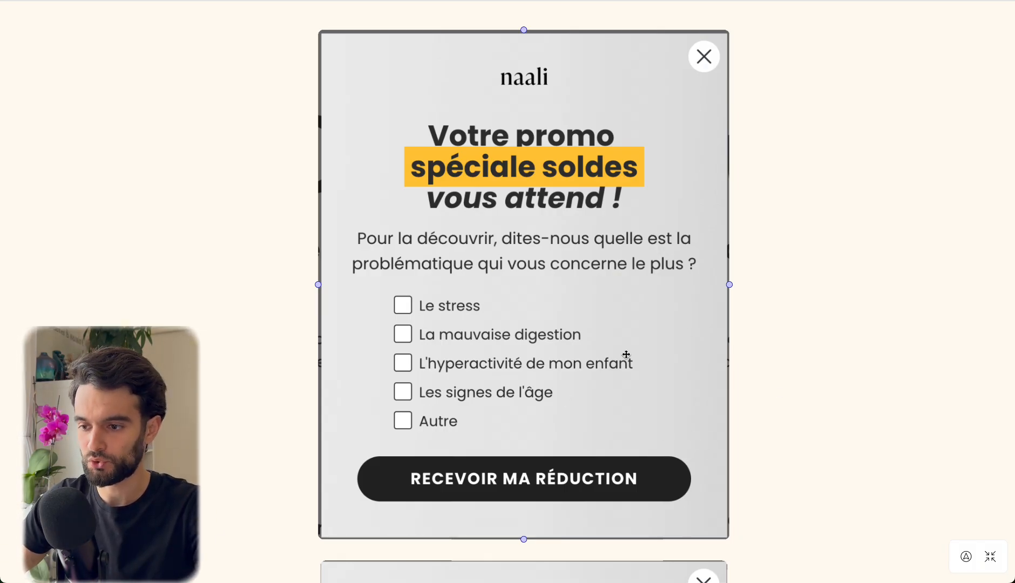
Examine the naali pop-up's e-mail entry screen and the closing screen that announces the offer in the visitor's mailbox.
left_click_drag(755, 436, 766, 254)
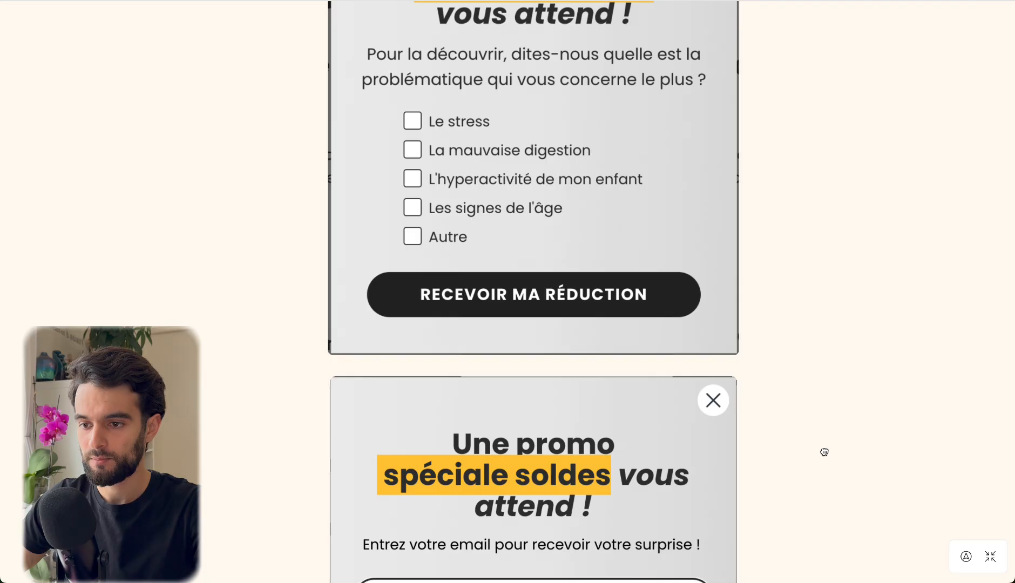
left_click_drag(802, 481, 789, 289)
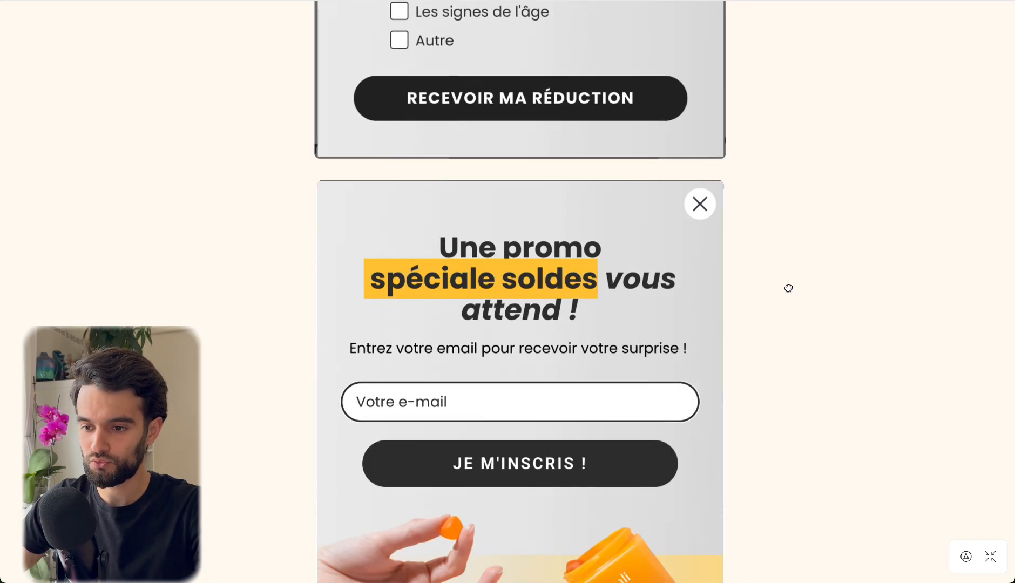
left_click_drag(799, 444, 815, 351)
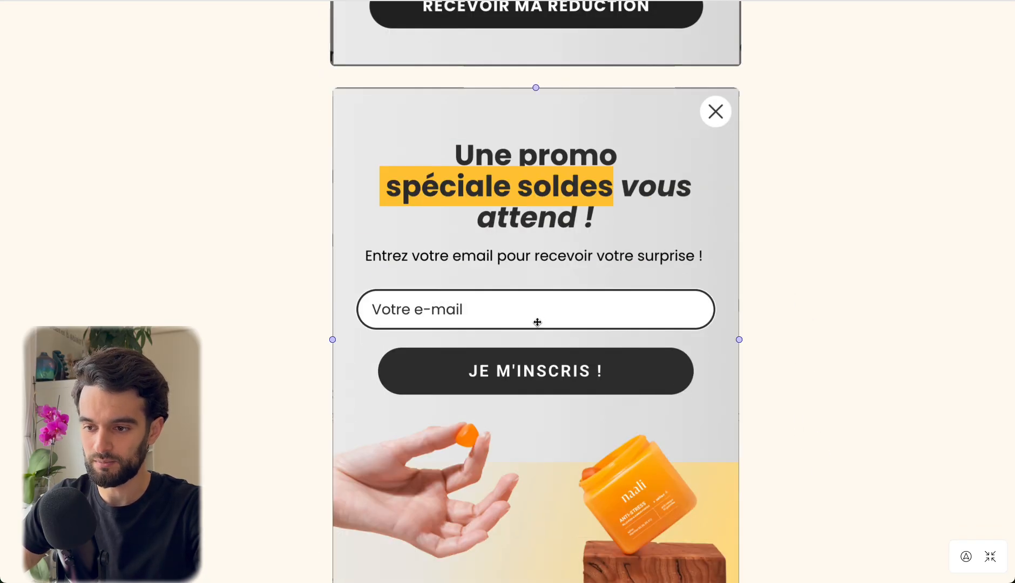
scroll(537, 322, "down", 1)
scroll(757, 367, "down", 2)
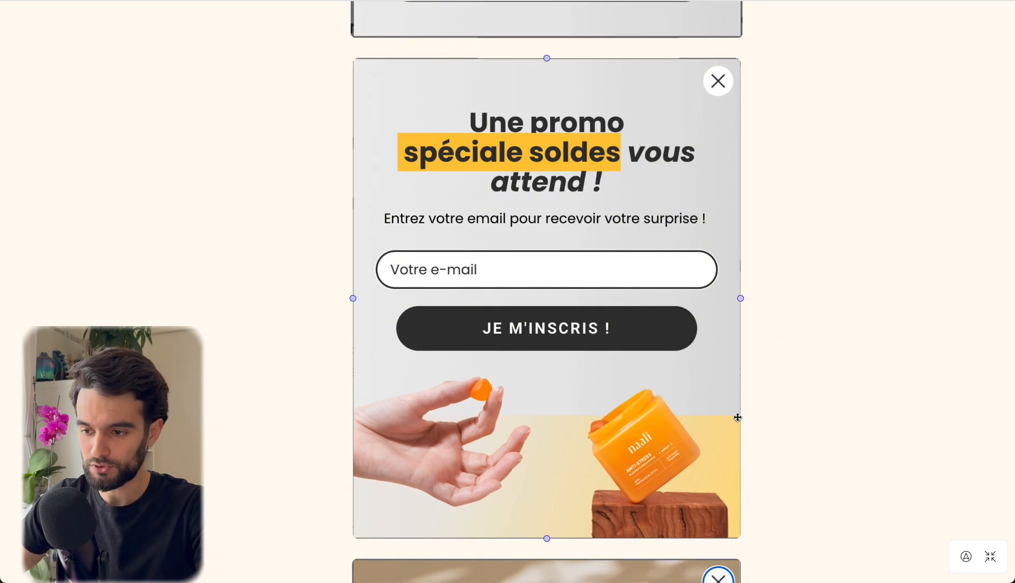
left_click_drag(766, 462, 758, 235)
left_click_drag(828, 425, 805, 199)
left_click_drag(802, 274, 813, 284)
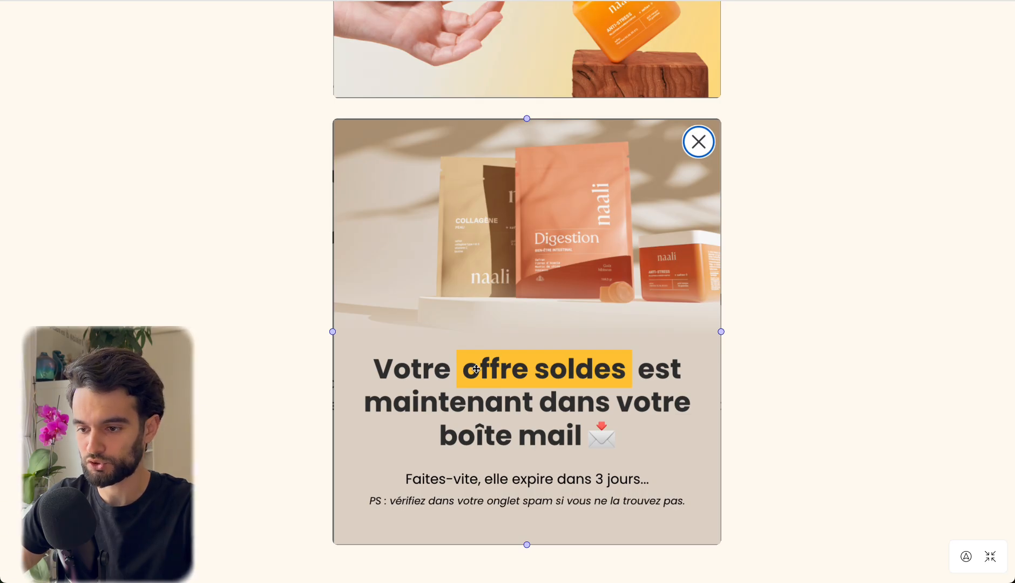
scroll(475, 369, "down", 3)
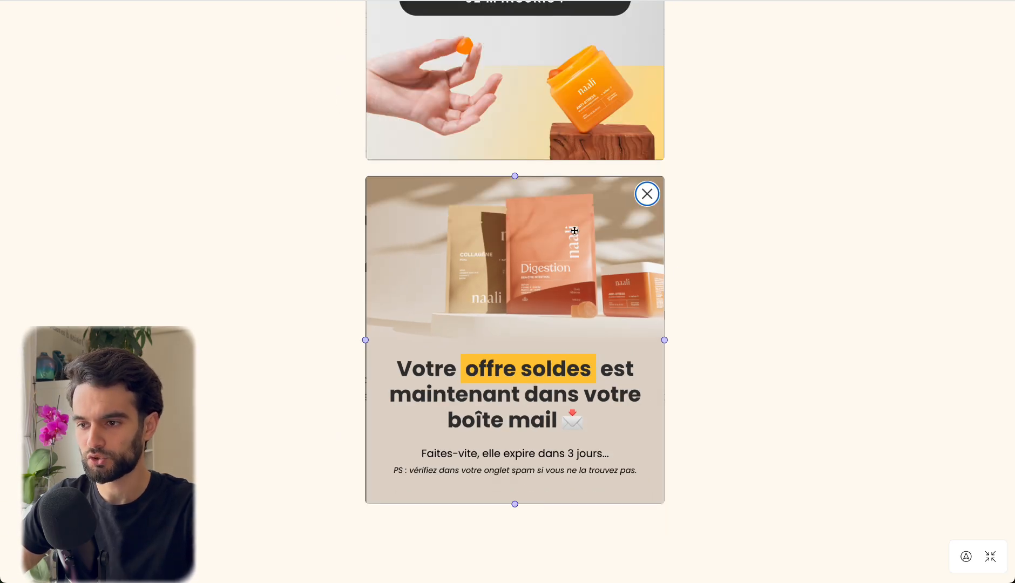
scroll(664, 229, "down", 1)
scroll(719, 203, "up", 6)
scroll(720, 200, "down", 5)
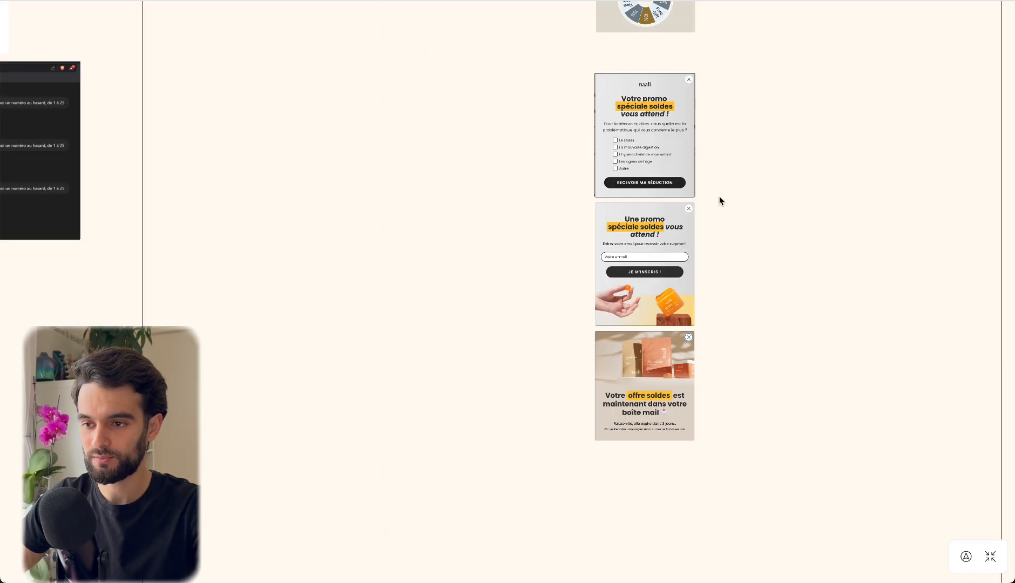
Review all the pop-up examples on the board, then examine the "-35% sur votre 1ère commande" pop-up with its first-name and e-mail fields.
left_click_drag(720, 199, 665, 494)
left_click_drag(738, 184, 692, 216)
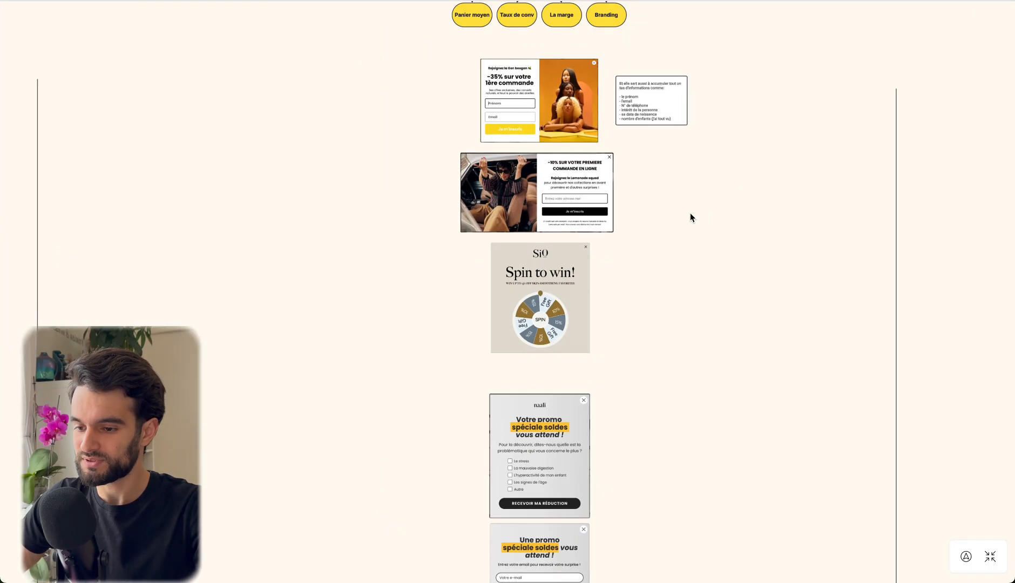
scroll(714, 242, "down", 5)
scroll(714, 351, "up", 1)
left_click(580, 213)
scroll(581, 212, "up", 1)
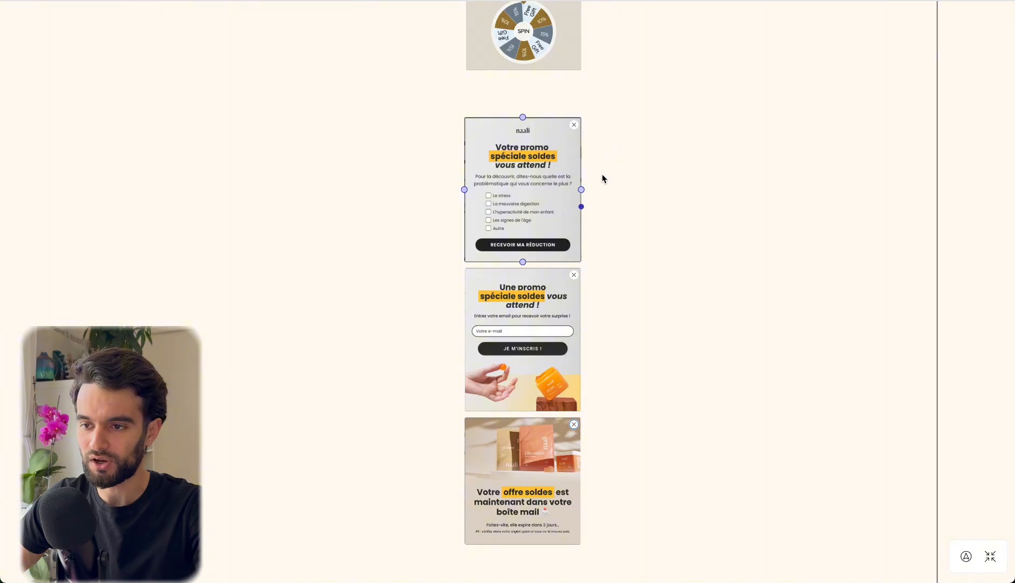
scroll(639, 390, "up", 15)
left_click(498, 313)
scroll(498, 313, "up", 8)
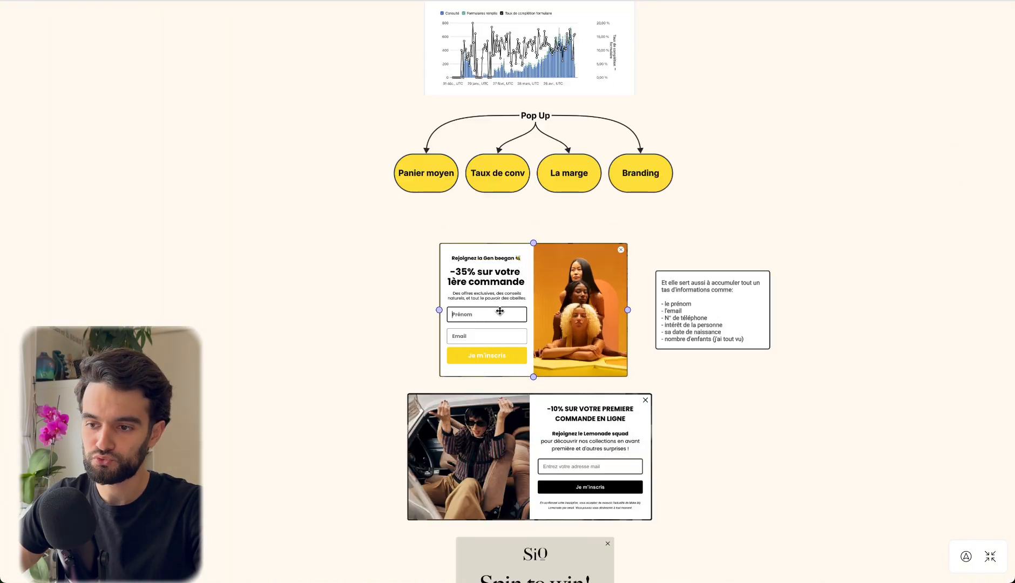
scroll(578, 355, "down", 2)
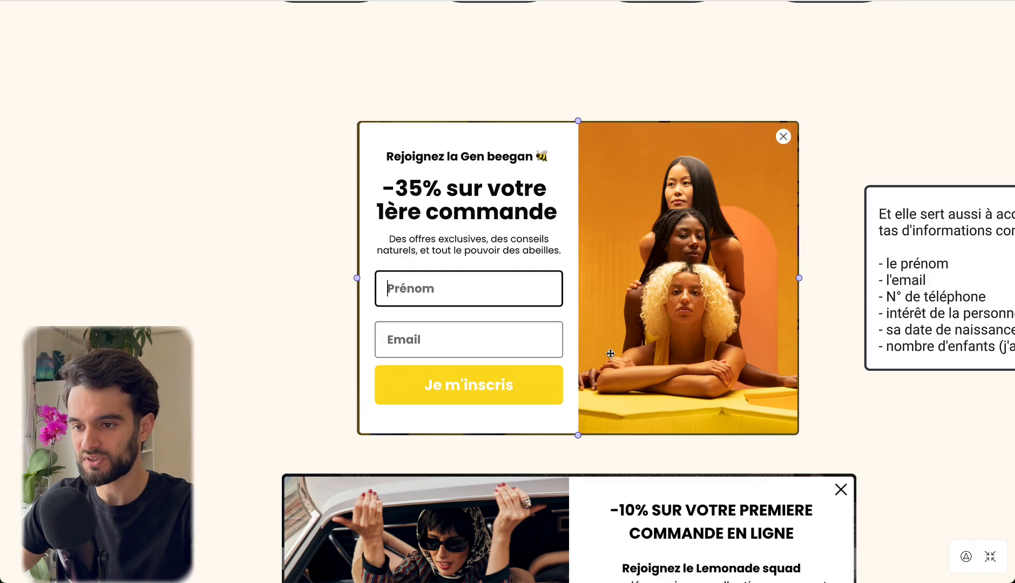
left_click(823, 386)
left_click_drag(828, 381, 823, 377)
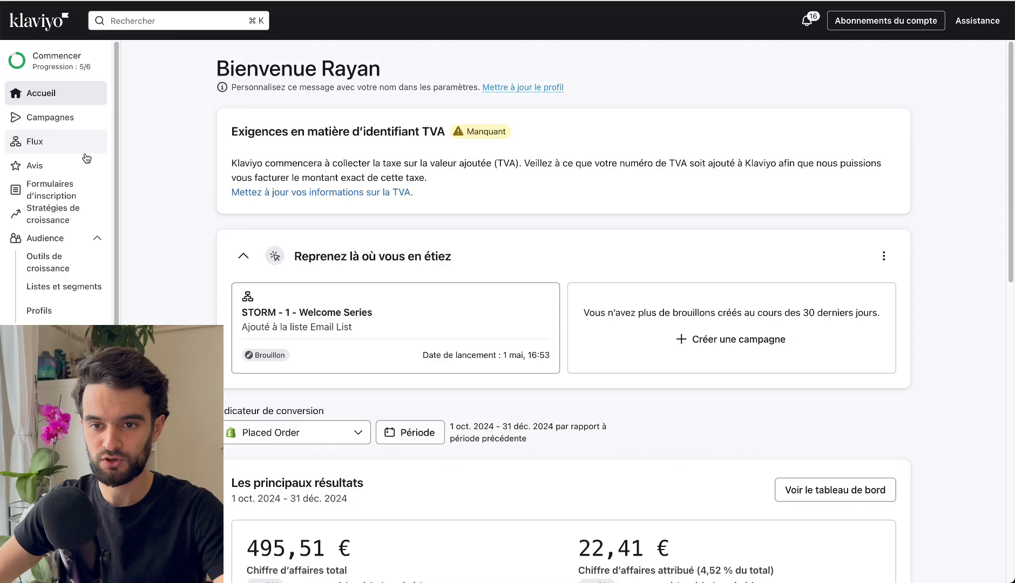
Open the sign-up forms section in Klaviyo and start creating a new form.
left_click(32, 201)
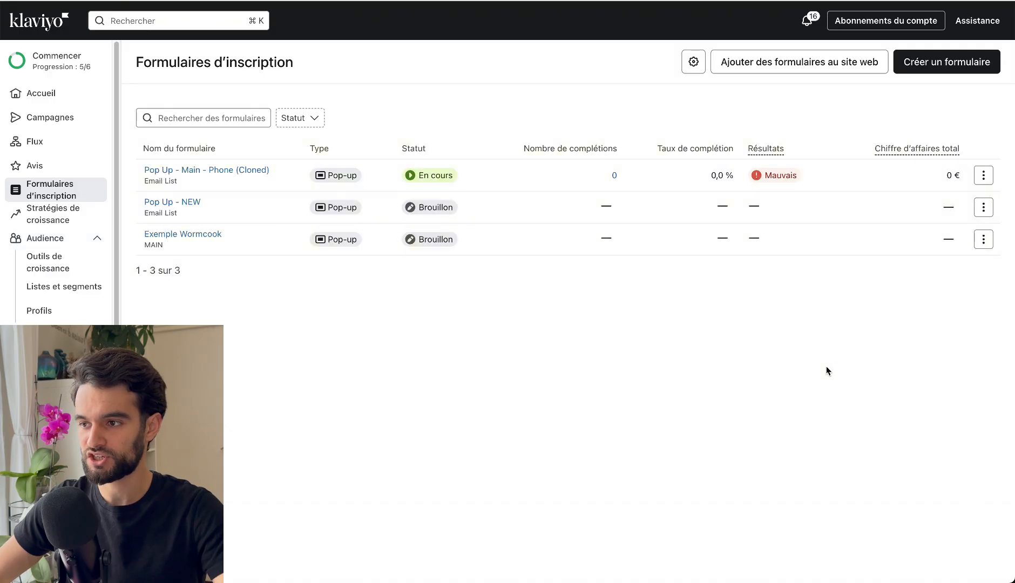
left_click(941, 68)
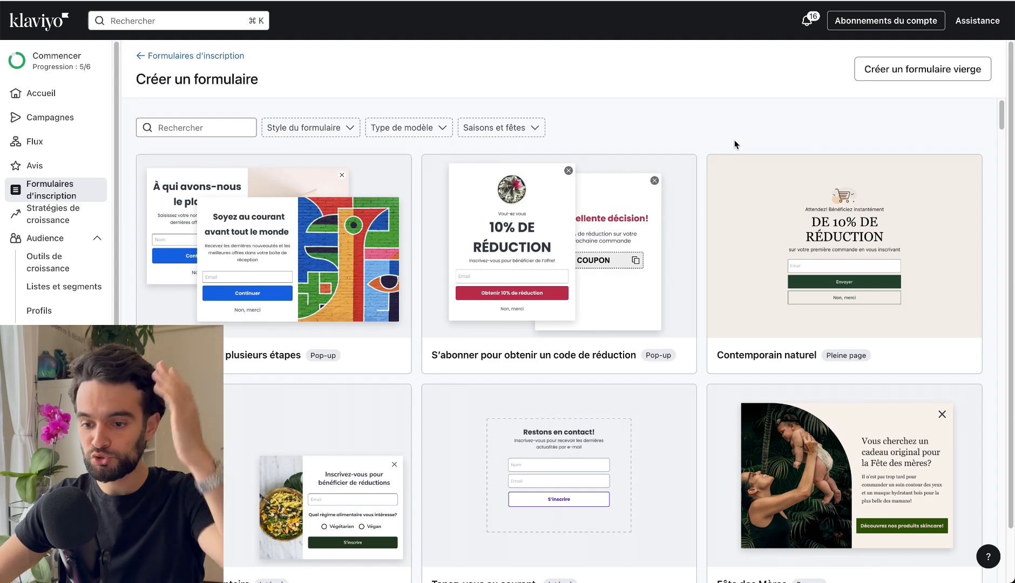
Browse the form templates and choose the multi-step "Limited Time 10% off" pop-up for growing the e-mail and SMS subscriber list.
scroll(487, 108, "down", 1)
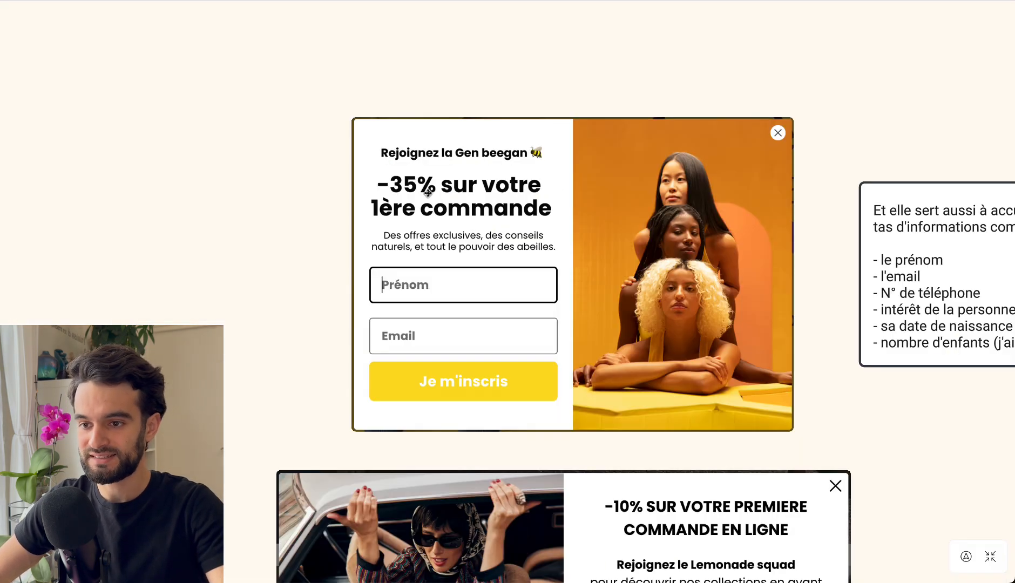
left_click(428, 193)
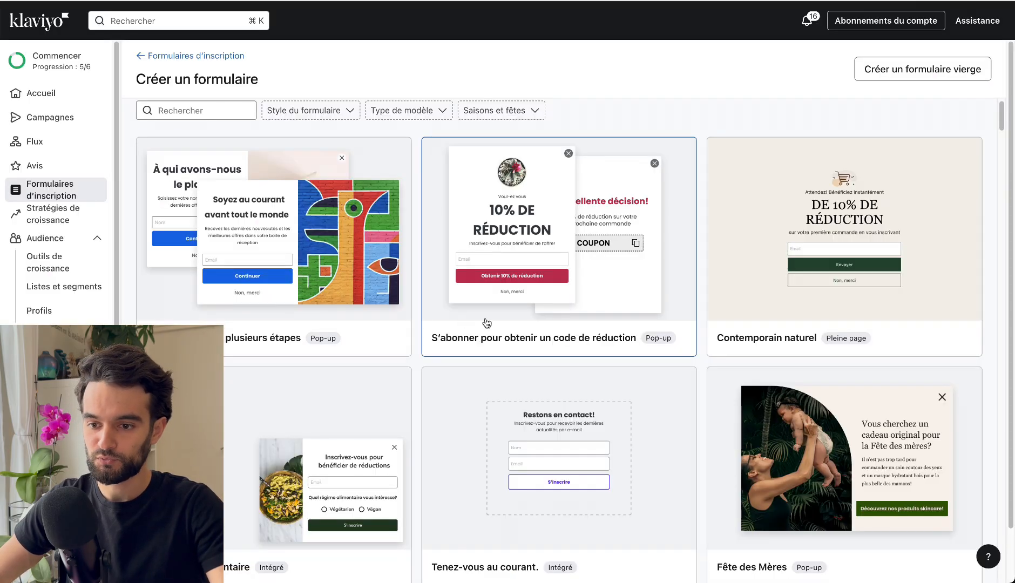
scroll(487, 323, "down", 6)
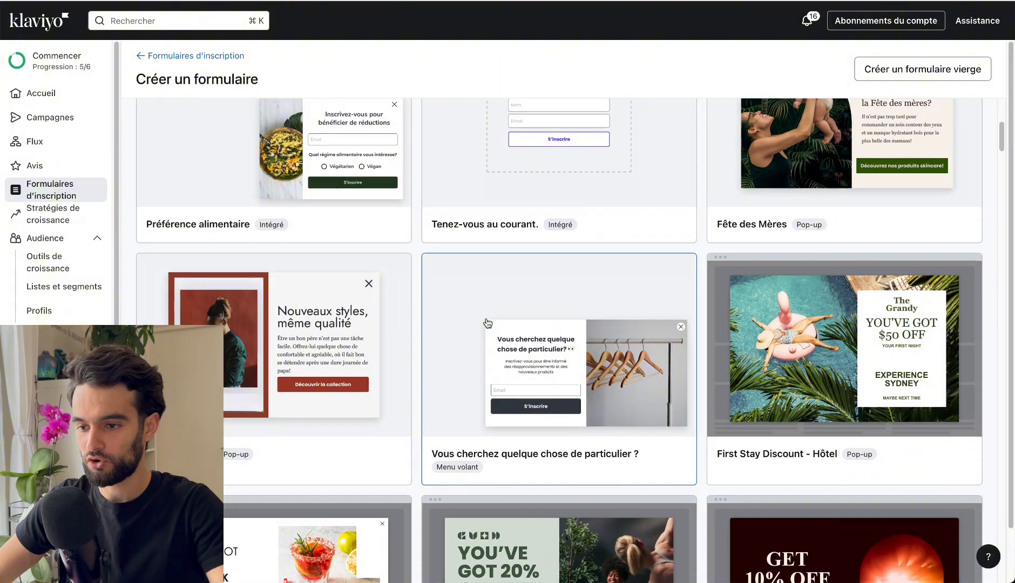
scroll(488, 323, "down", 3)
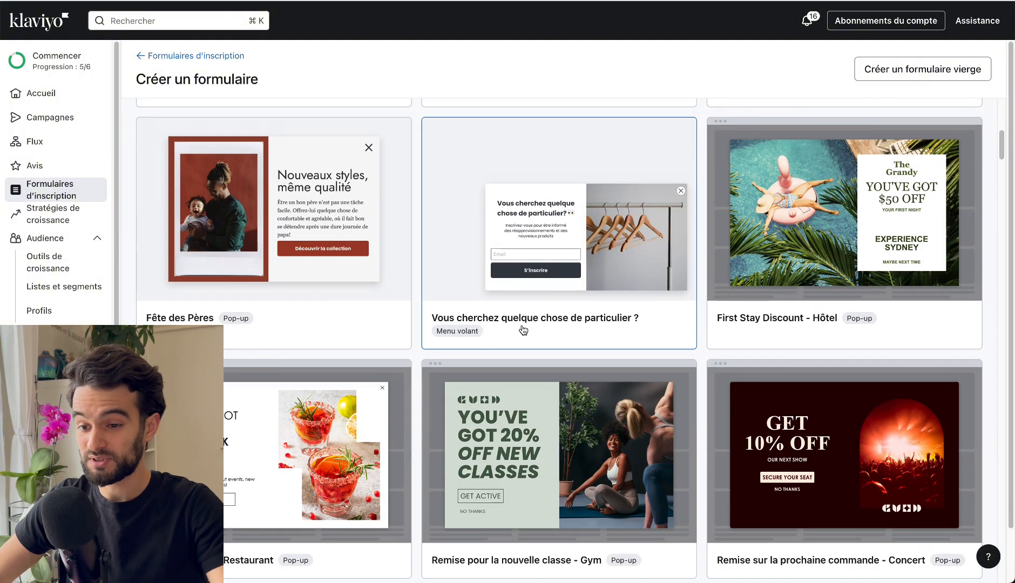
scroll(463, 339, "down", 3)
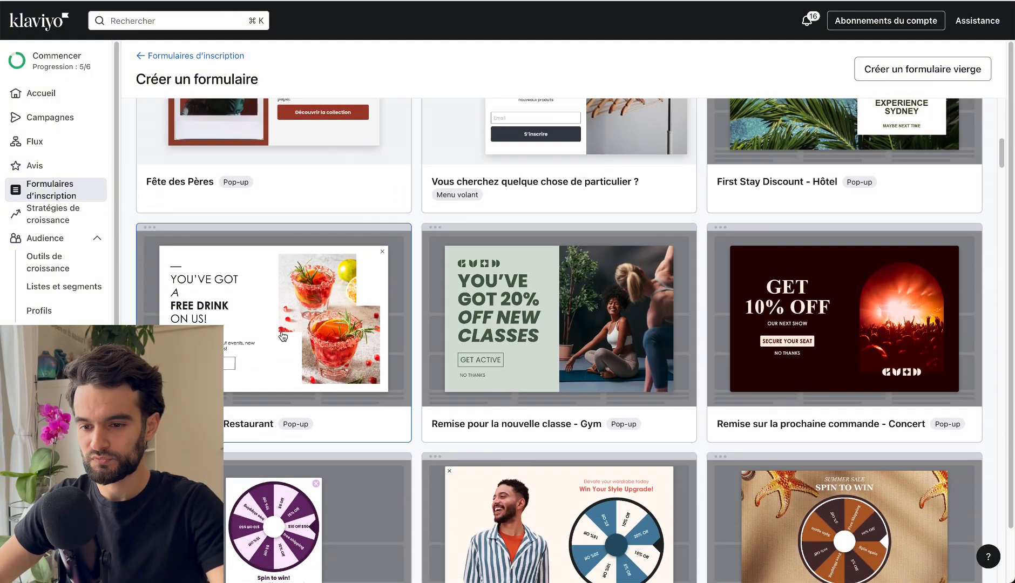
scroll(281, 335, "down", 6)
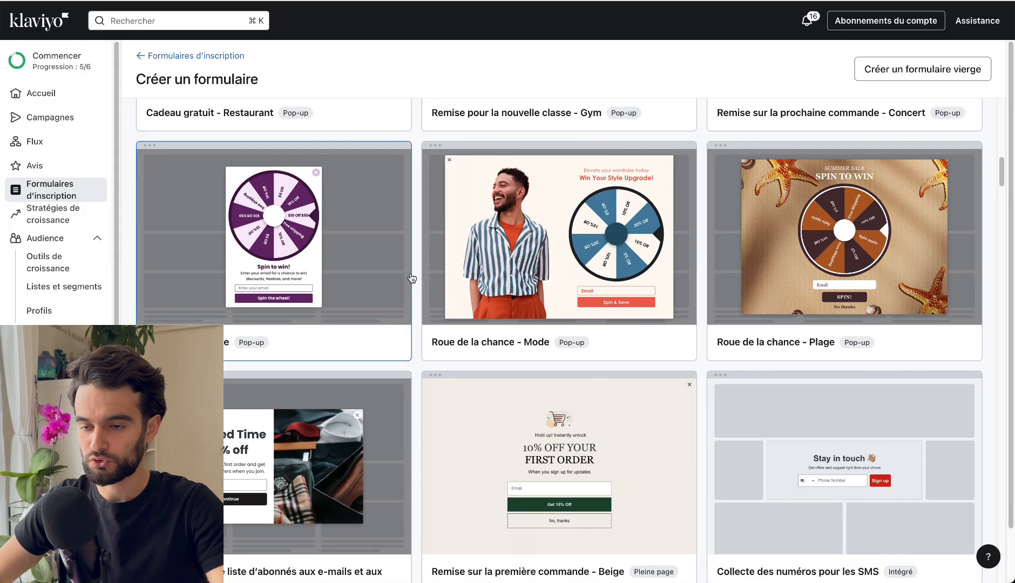
scroll(381, 252, "down", 3)
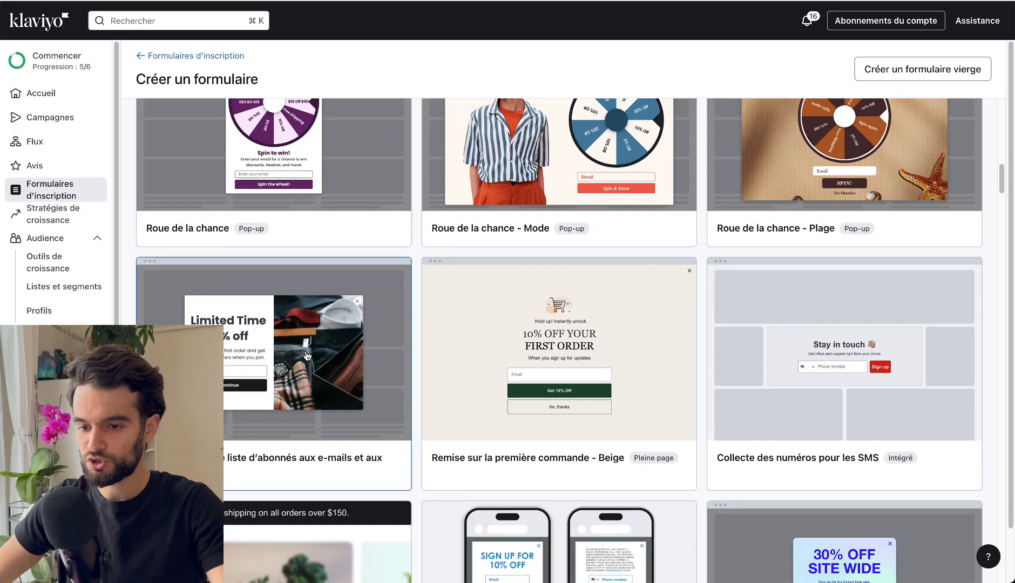
left_click(256, 369)
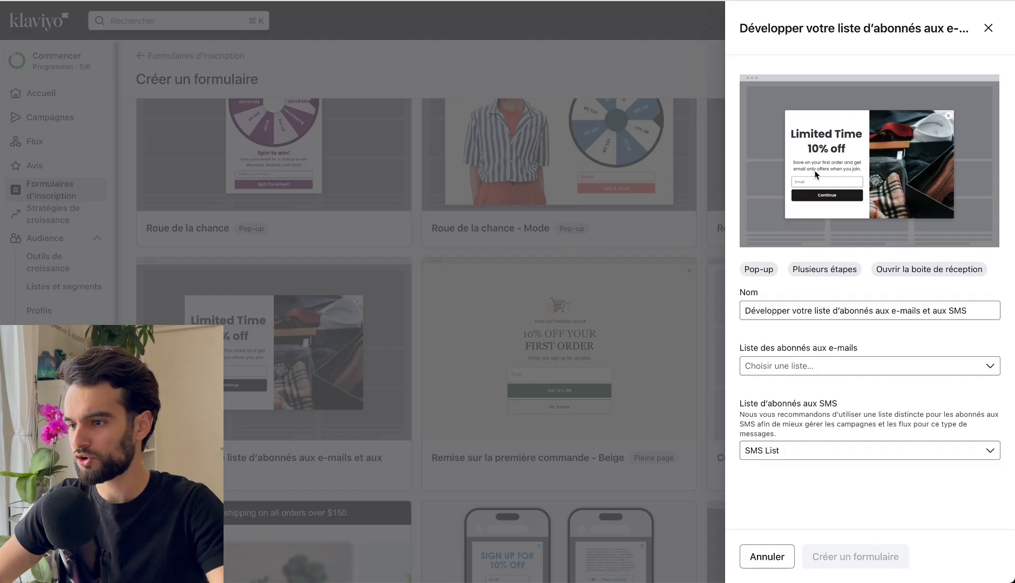
Set the new form's SMS subscriber list to Email List and name the form "pop up youtube".
left_click(793, 454)
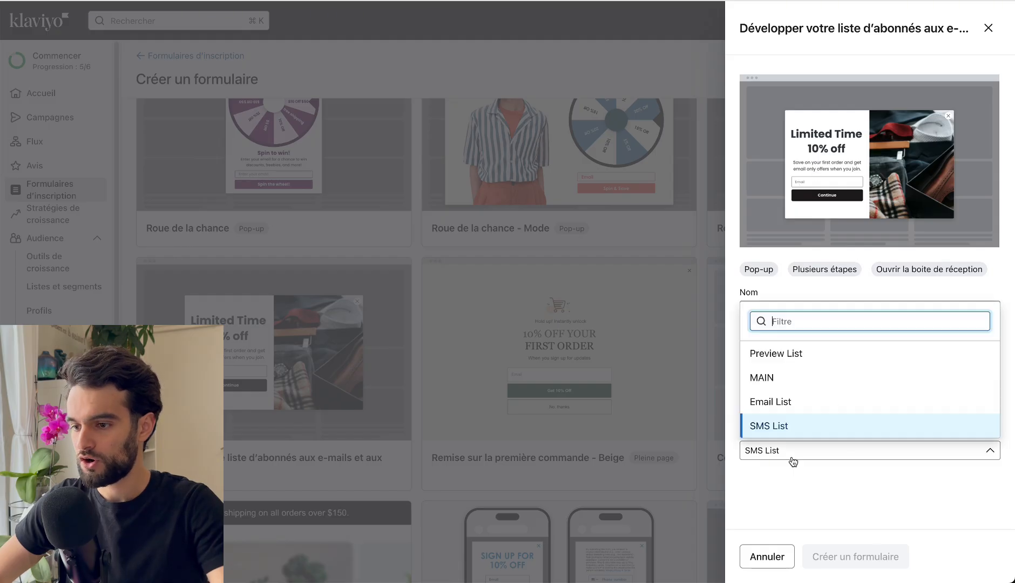
left_click(783, 402)
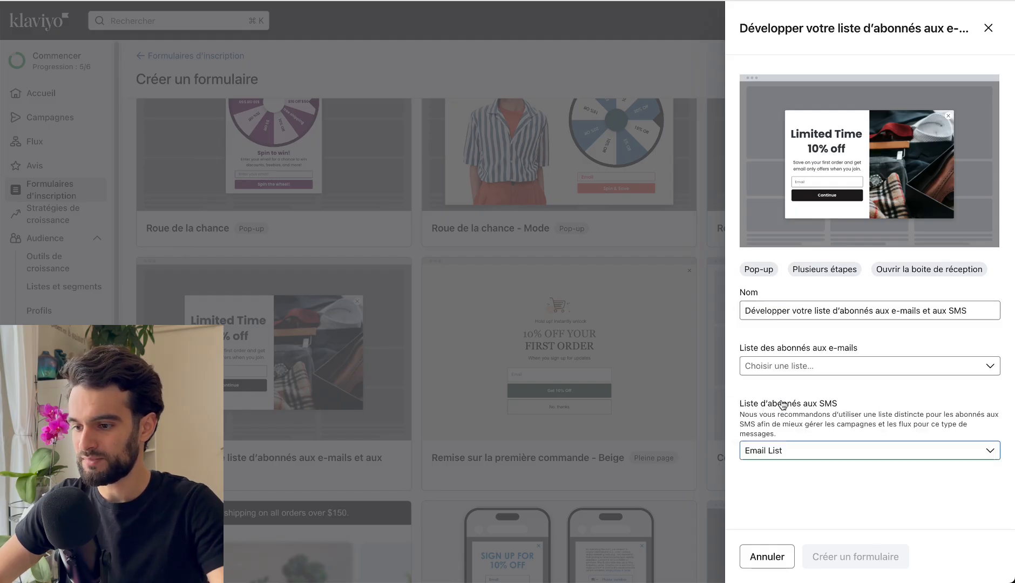
triple_click(782, 311)
type("pop")
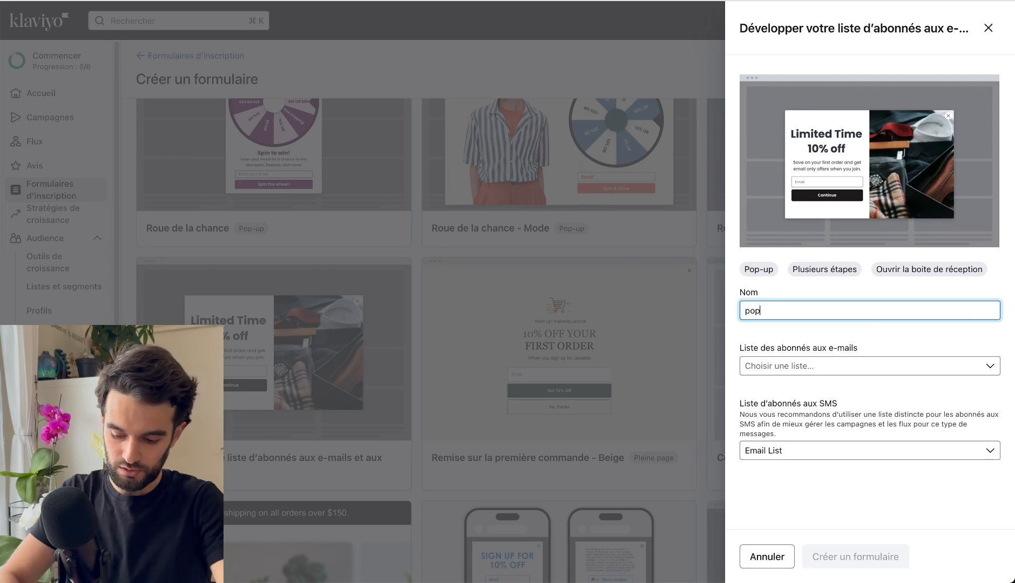
type(" up youtube")
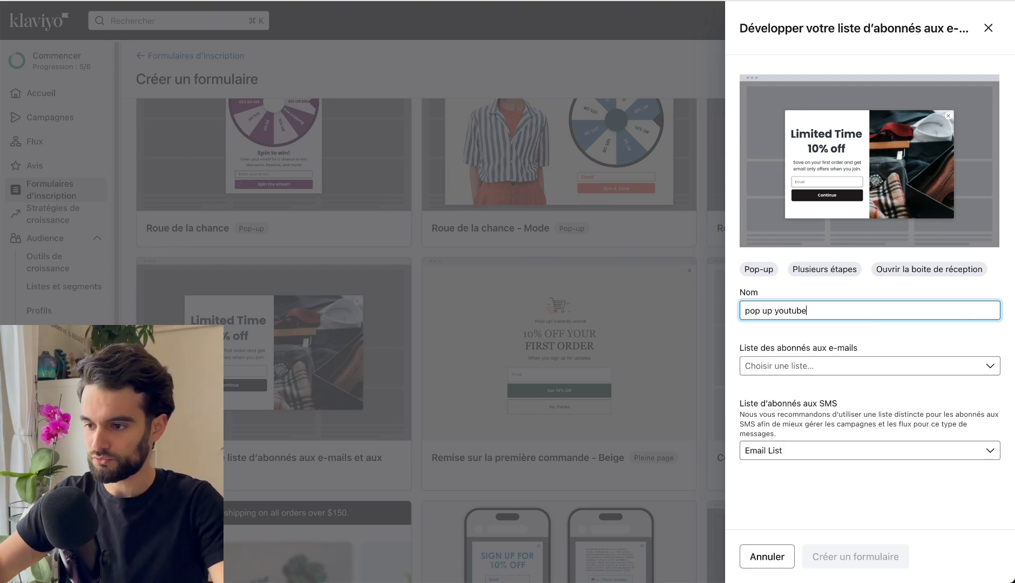
Set the SMS subscriber list to SMS List and the e-mail subscriber list to Email List, and create the form.
left_click(791, 329)
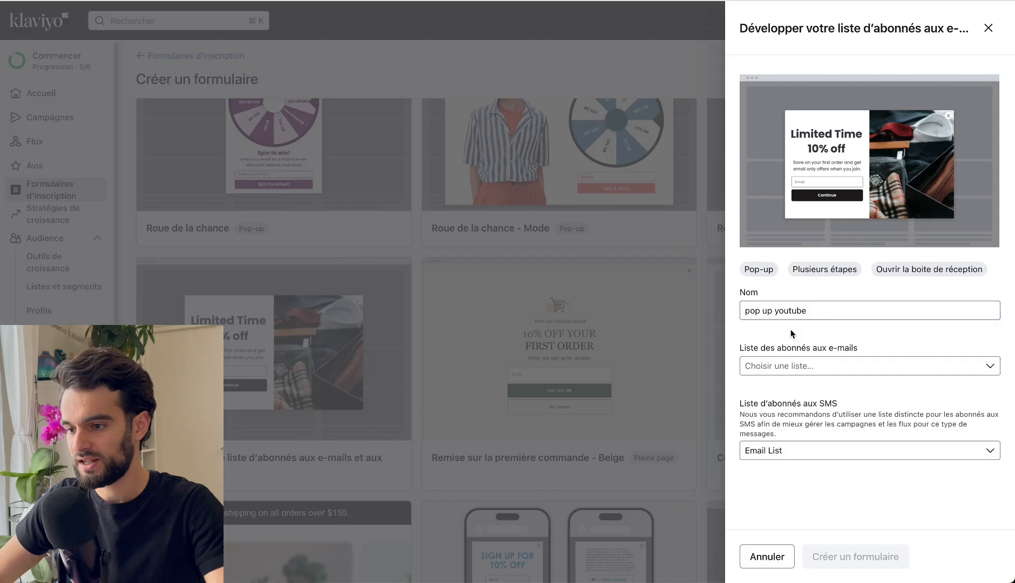
left_click(768, 456)
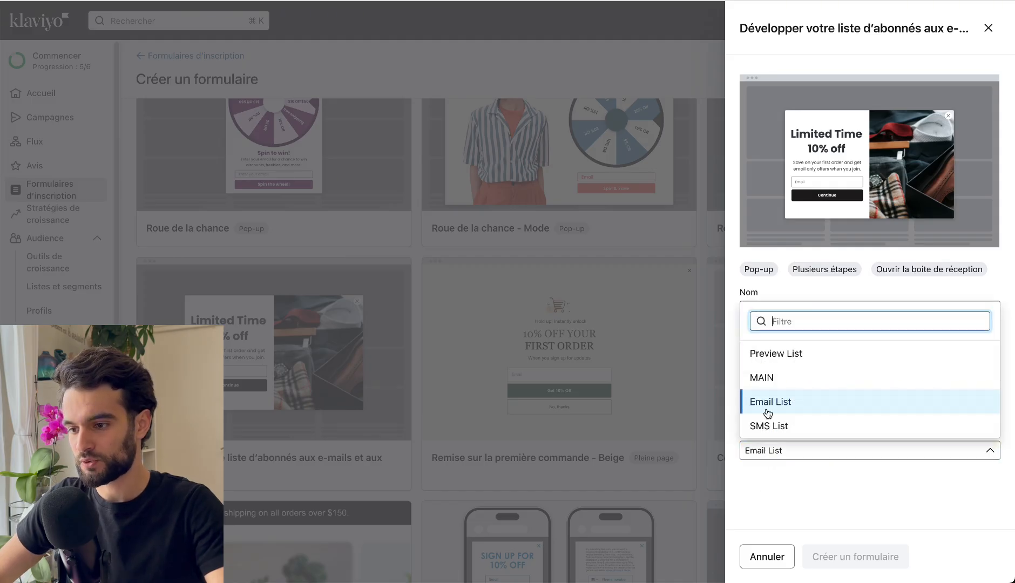
left_click(777, 424)
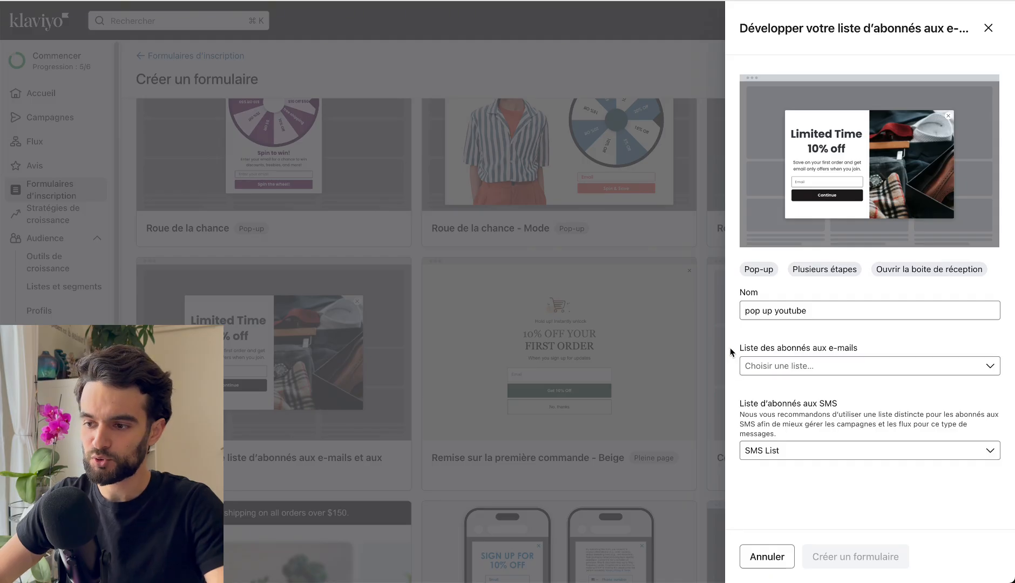
left_click_drag(735, 352, 873, 354)
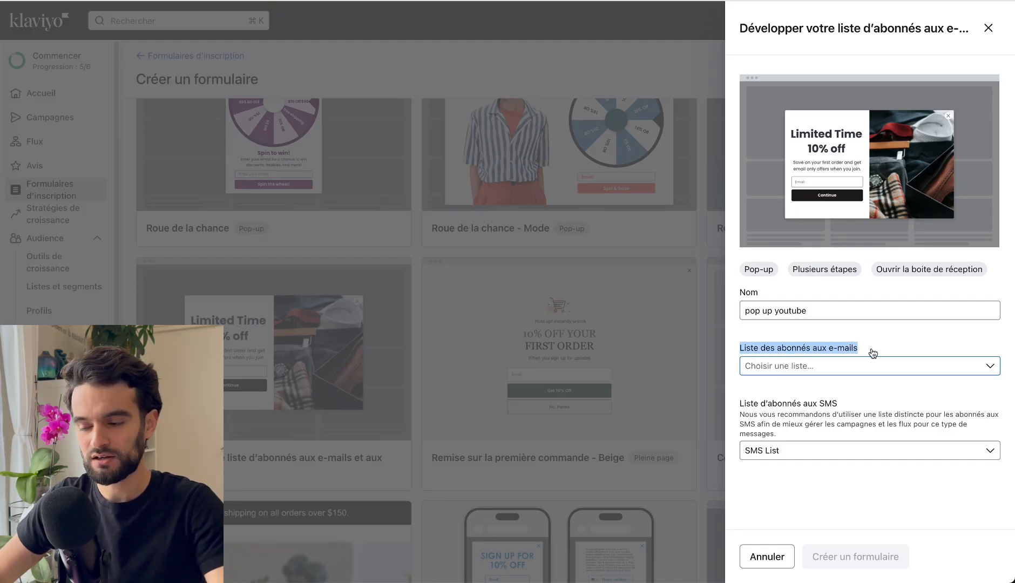
left_click(870, 372)
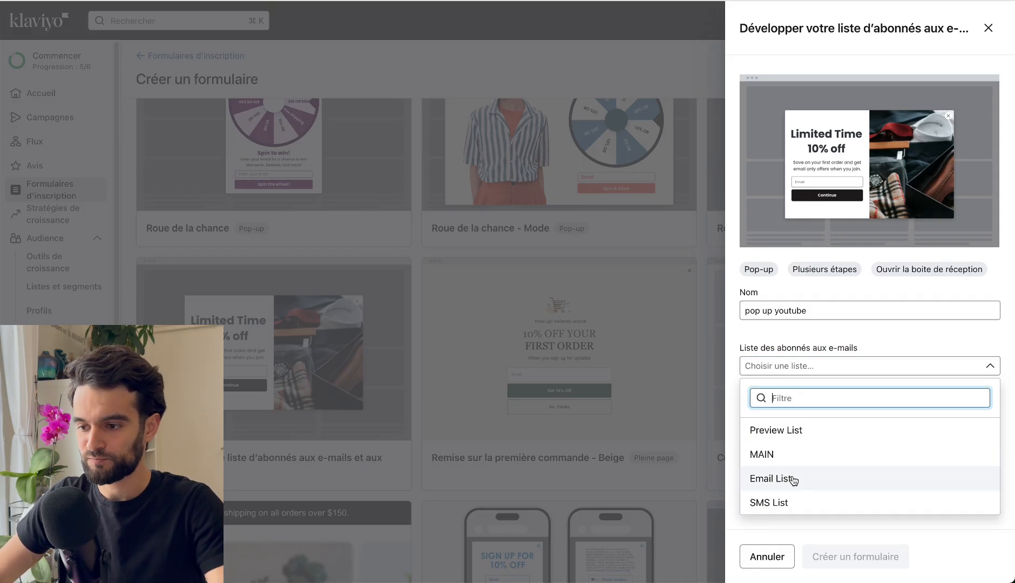
left_click(773, 479)
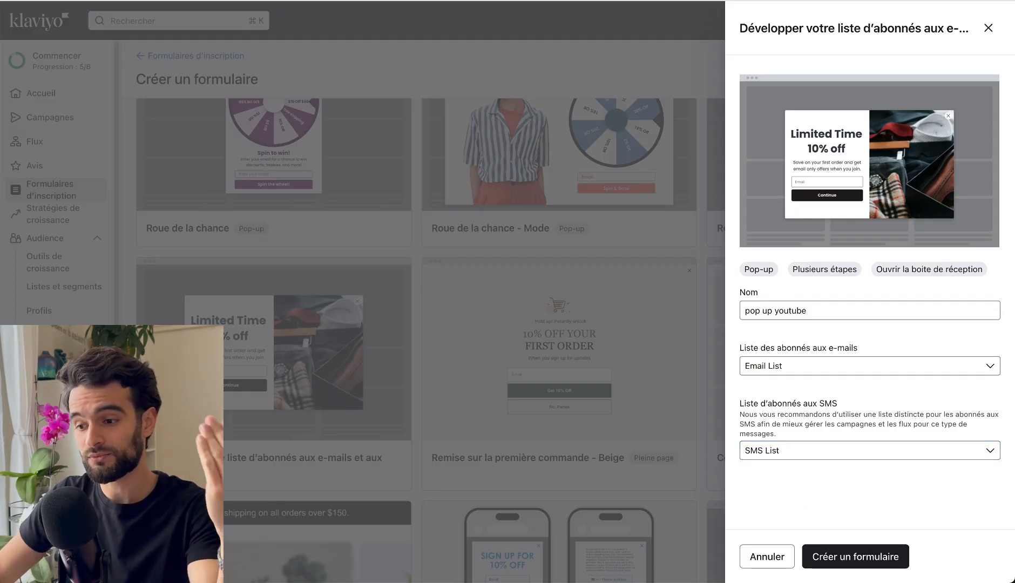
mouse_move(822, 560)
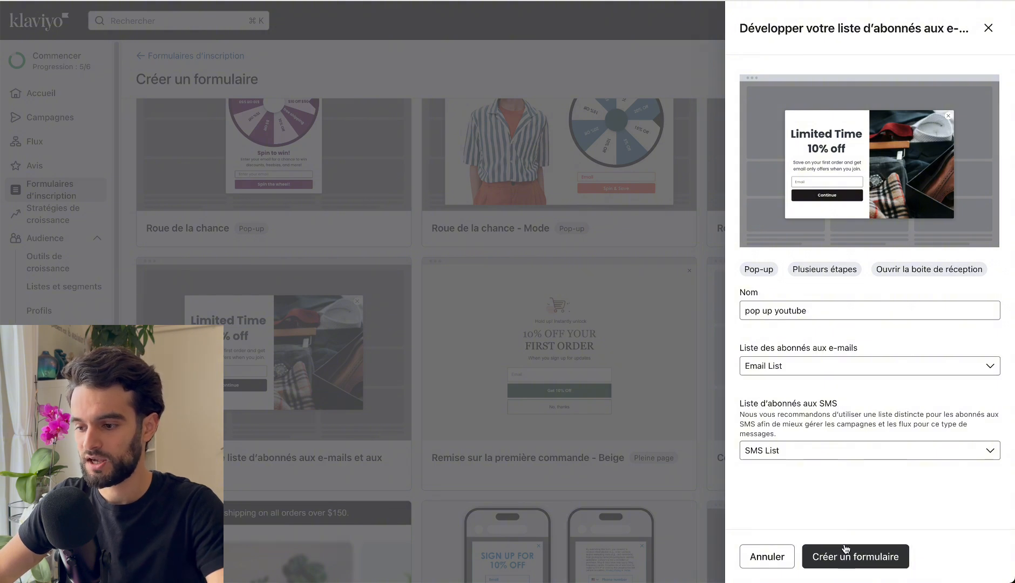
left_click(847, 562)
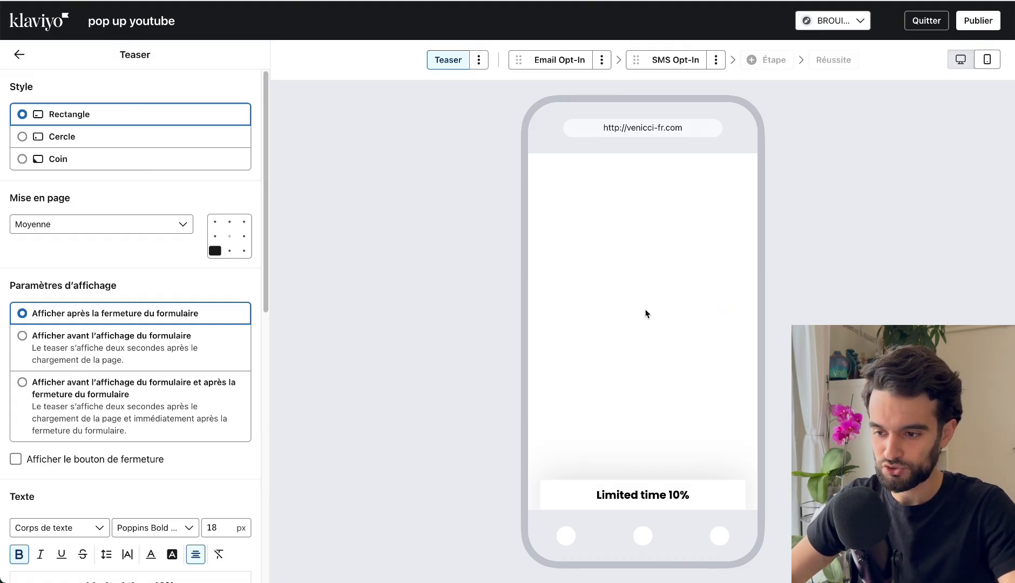
Review the teaser's settings and compare how the "Limited time 10%" teaser displays on desktop and mobile.
scroll(156, 328, "down", 4)
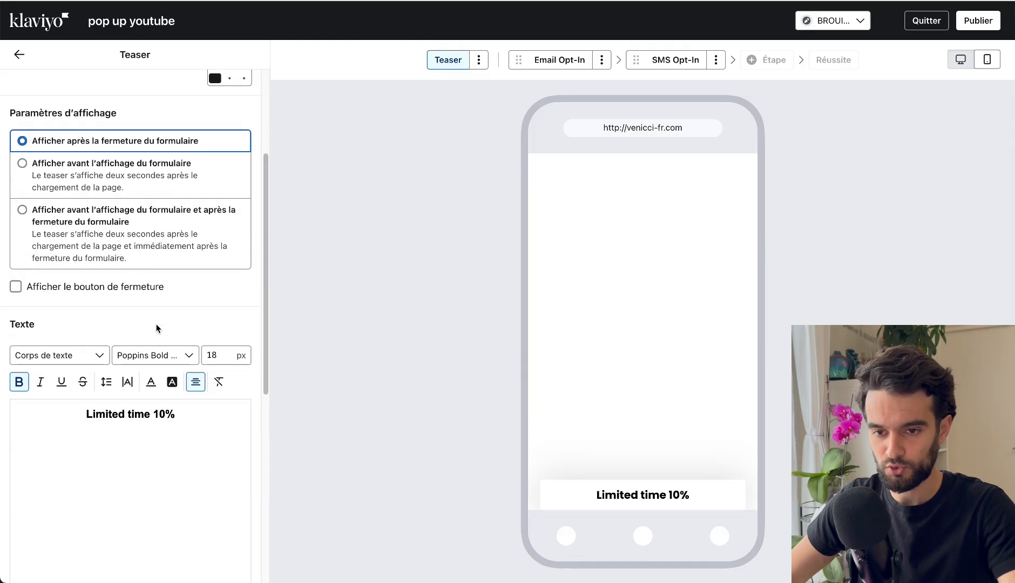
scroll(156, 324, "up", 4)
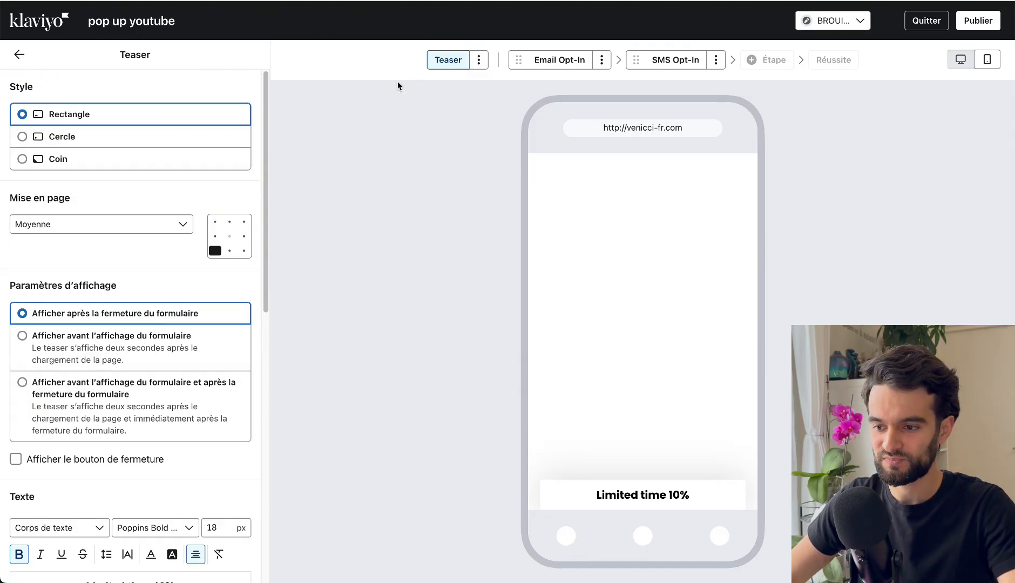
left_click(961, 59)
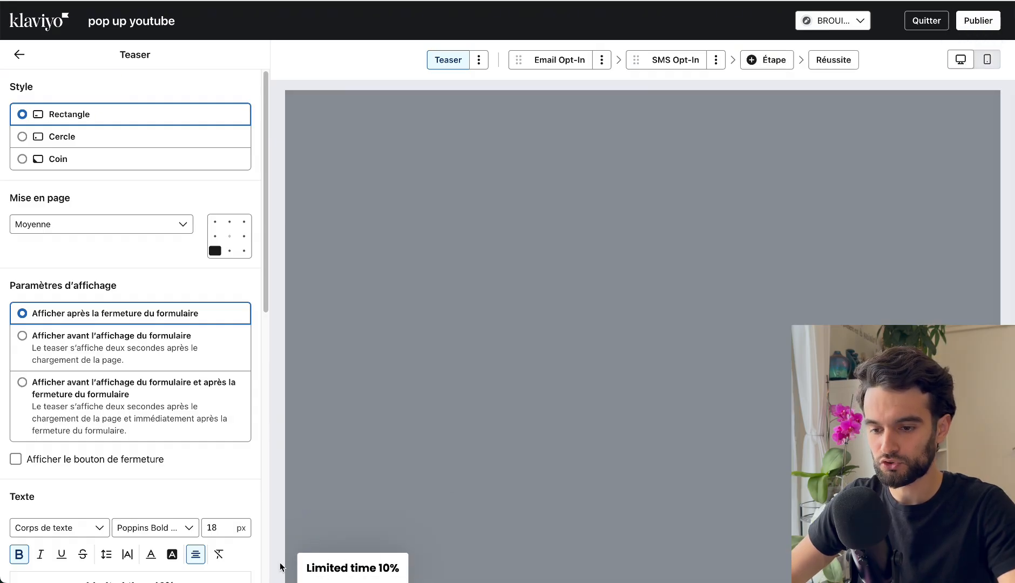
mouse_move(314, 564)
left_mouse_down()
mouse_move(389, 567)
mouse_move(308, 570)
left_mouse_up()
left_click(334, 569)
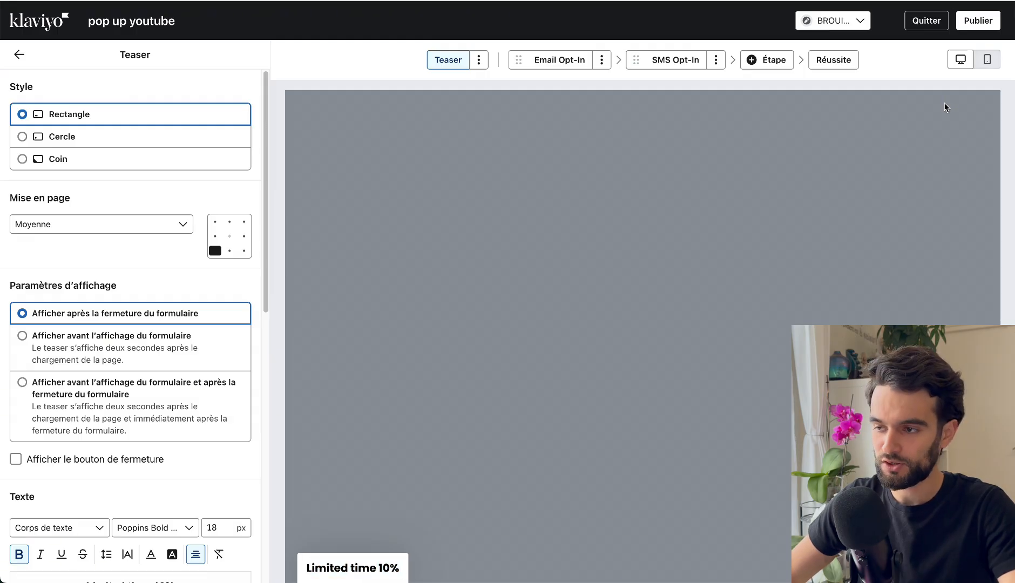
left_click(987, 60)
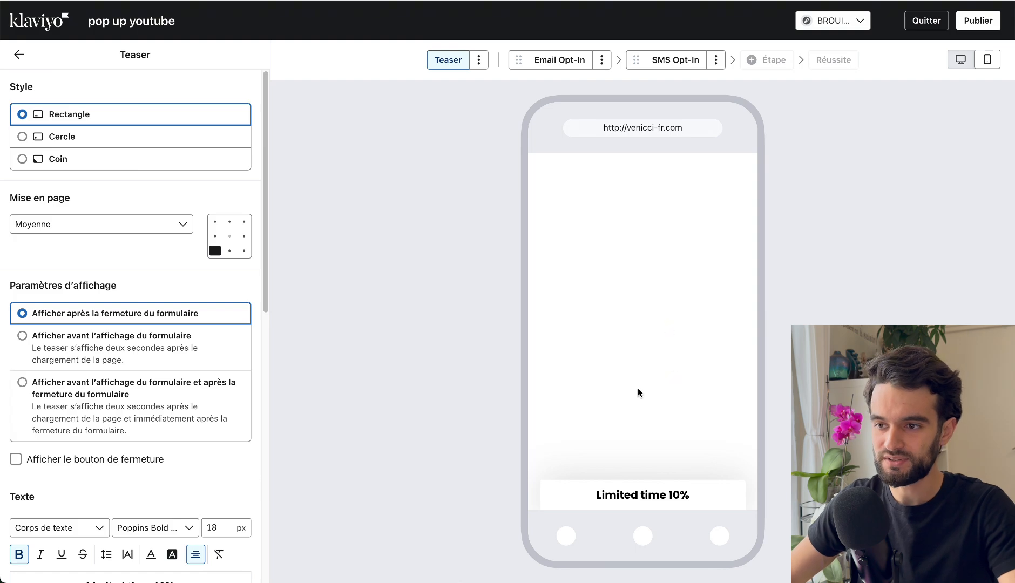
mouse_move(603, 495)
left_mouse_down()
mouse_move(716, 495)
mouse_move(594, 498)
left_mouse_up()
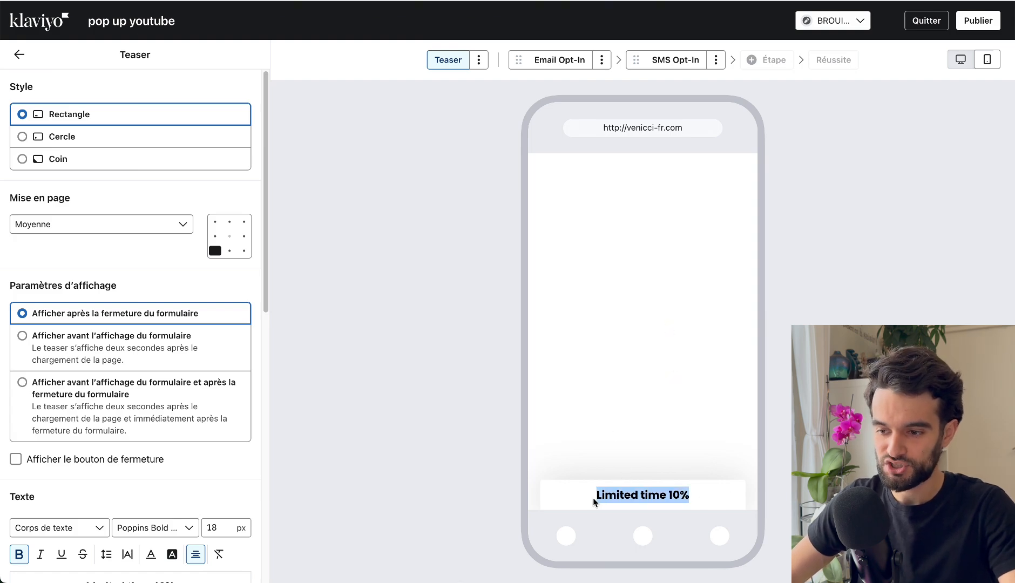
left_click(602, 495)
left_click(954, 64)
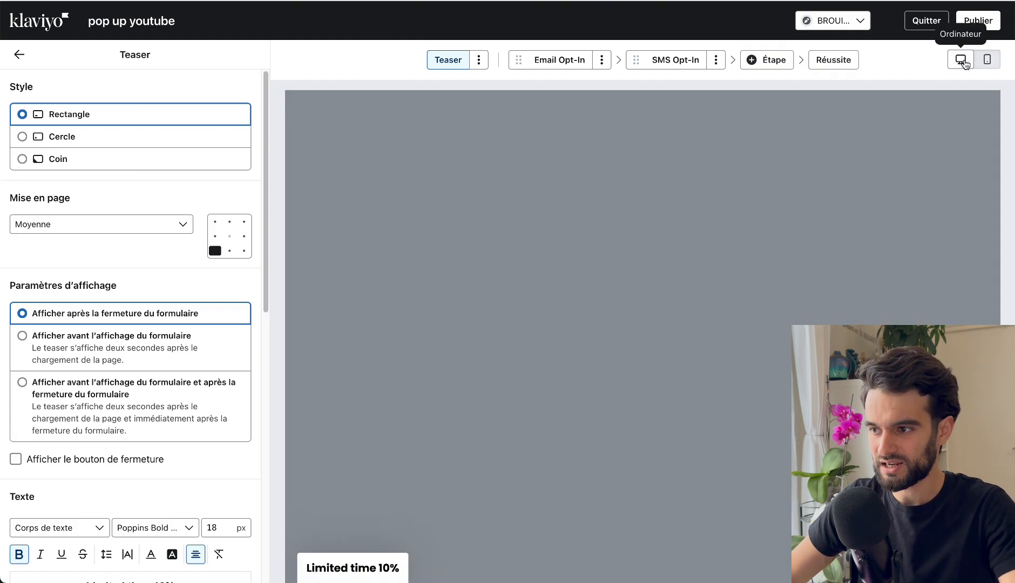
left_click_drag(316, 567, 369, 565)
triple_click(369, 565)
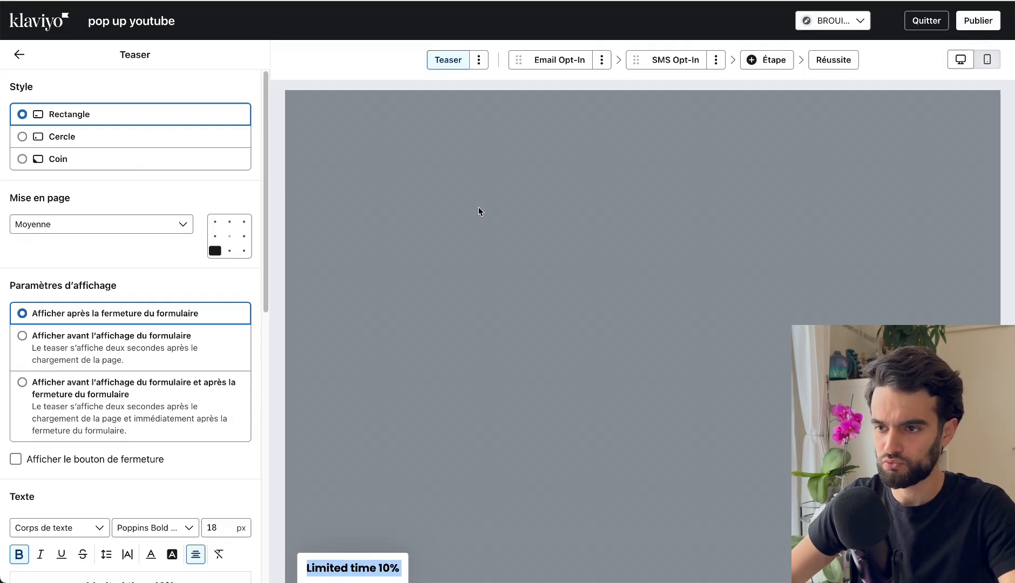
Delete the teaser from the form and confirm its removal.
left_click(479, 60)
left_click(477, 85)
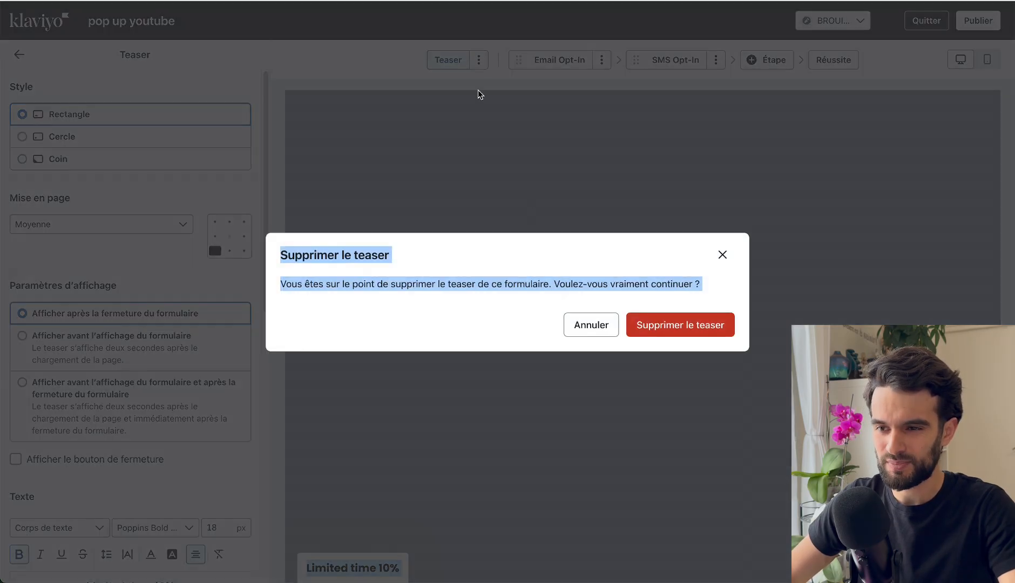
left_click(650, 336)
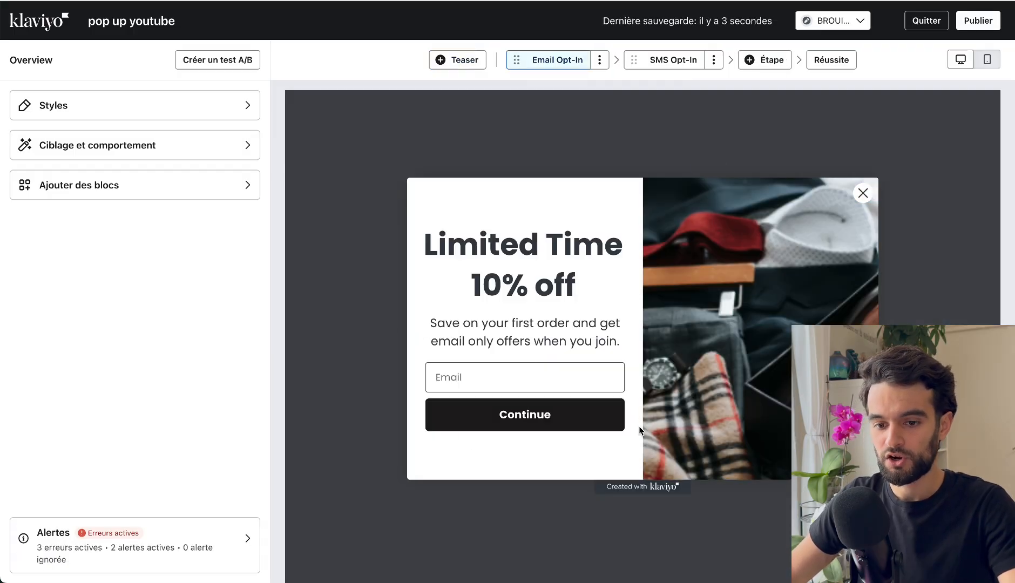
Select the pop-up's side image, then switch to the example board and screenshot the photo half of the "-35% sur votre 1ère commande" pop-up.
left_click(732, 303)
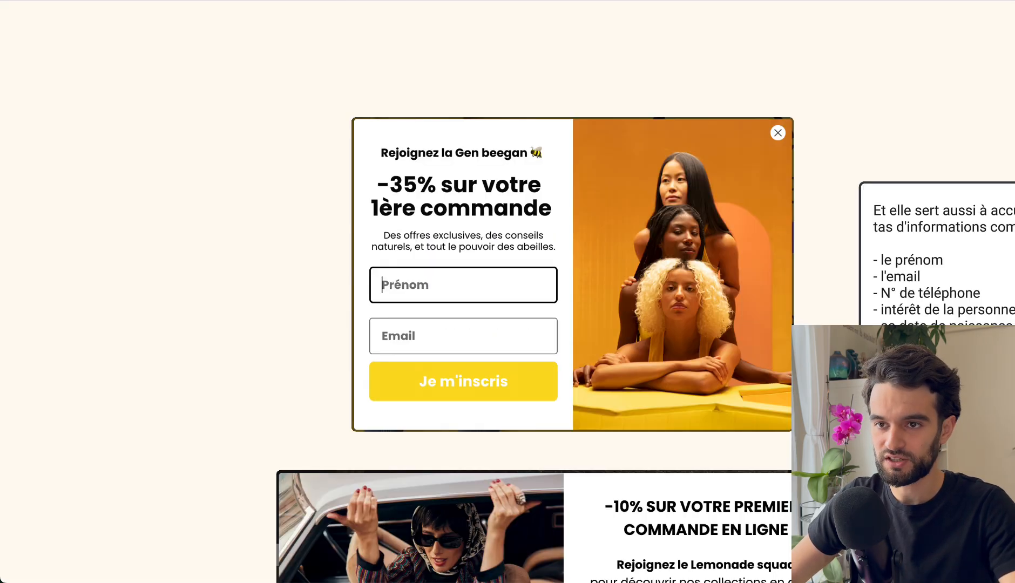
left_click(604, 166)
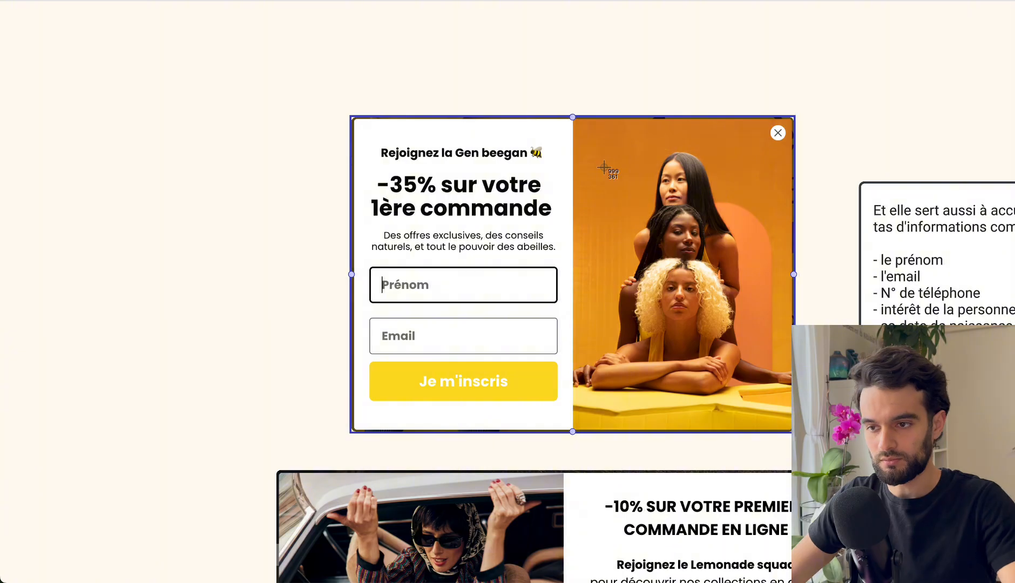
key("super+shift+4")
left_click_drag(574, 119, 792, 431)
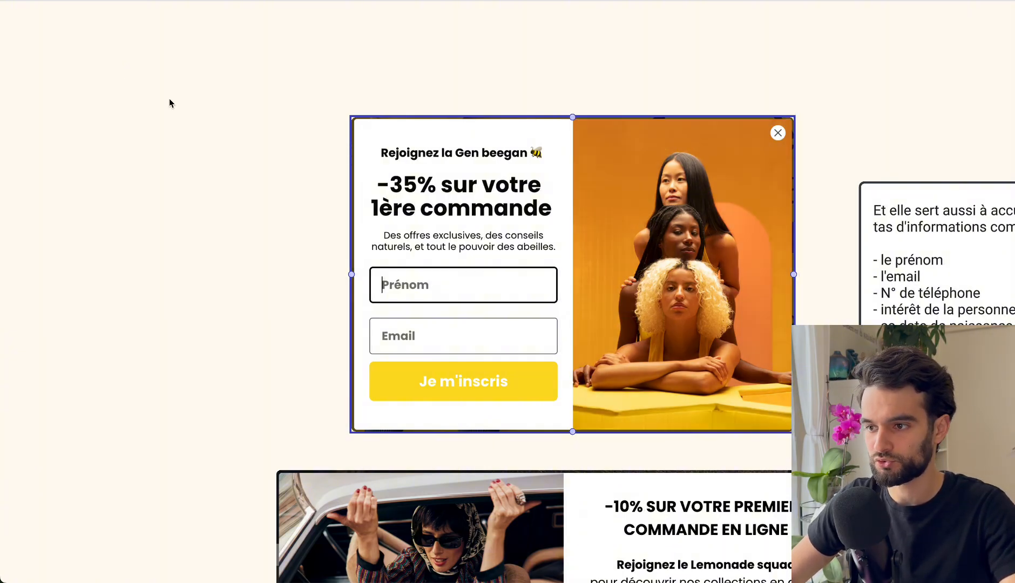
left_click(170, 101)
key("ctrl+Tab")
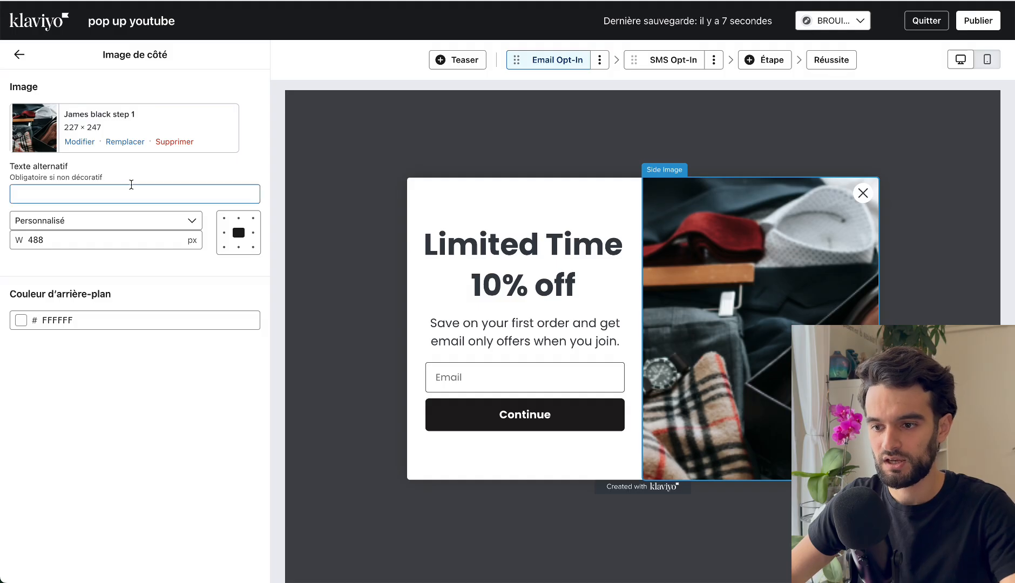
Replace the Email Opt-In side image by uploading the captured screenshot in its compressed version.
left_click(125, 139)
left_click(170, 88)
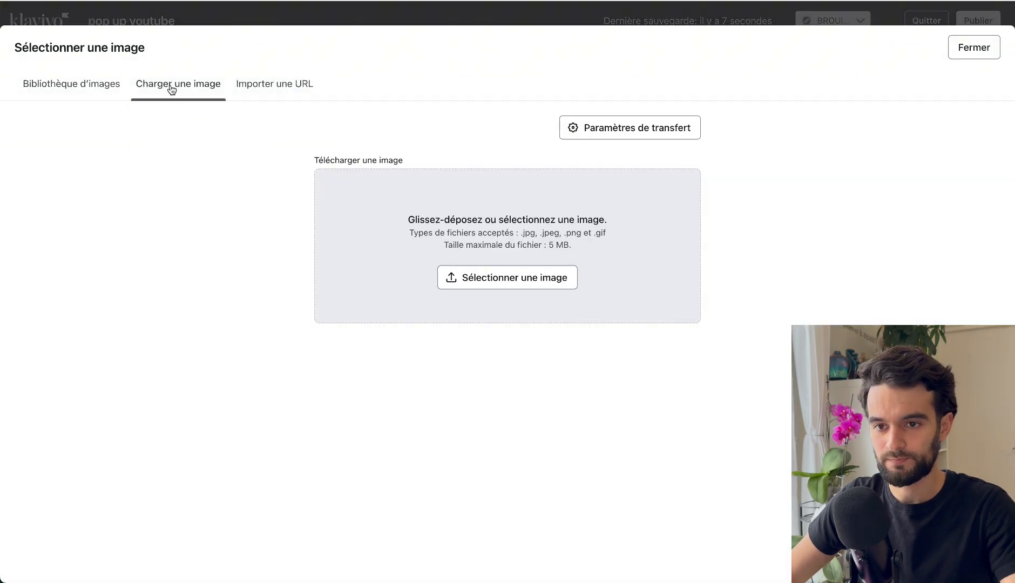
left_click_drag(508, 580, 492, 271)
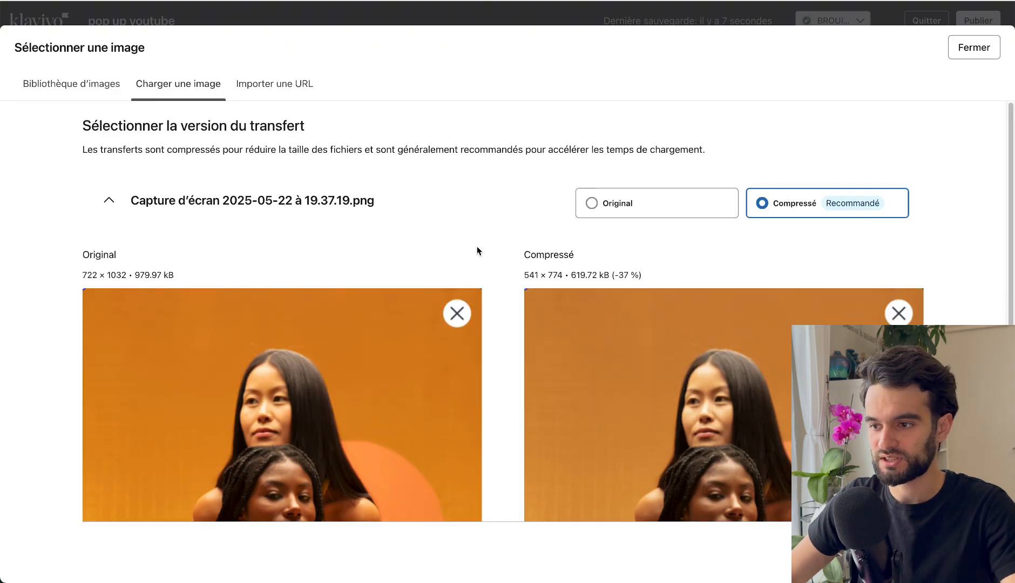
scroll(477, 251, "down", 5)
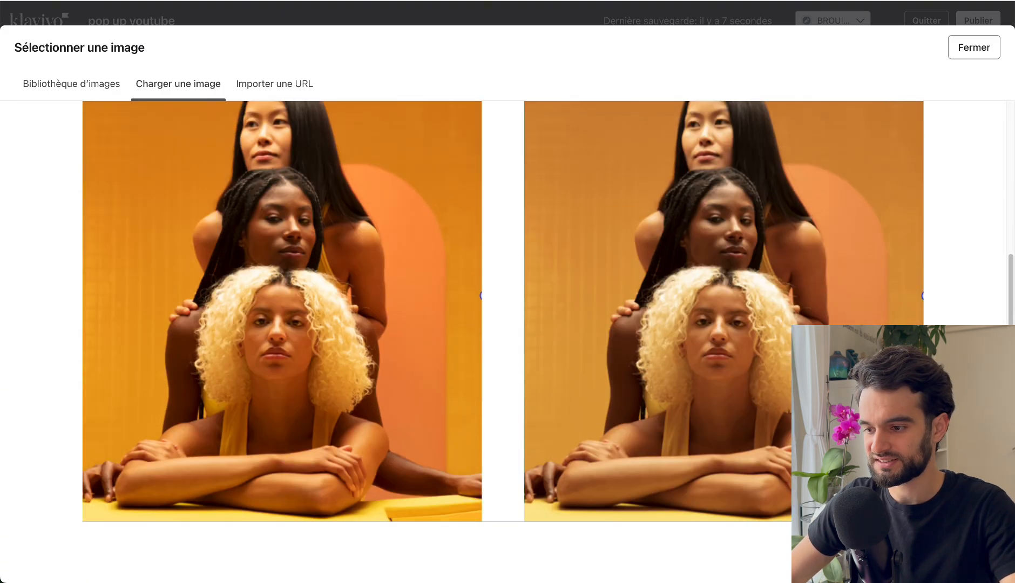
left_click(695, 245)
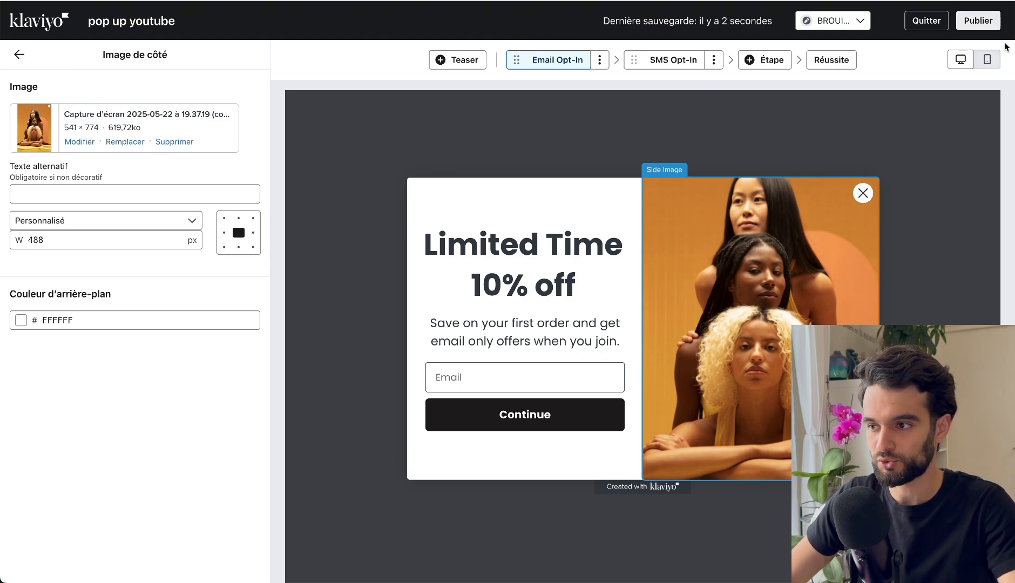
Compare the desktop and mobile previews of the Email Opt-In step, checking the side image and the heading block.
left_click(987, 59)
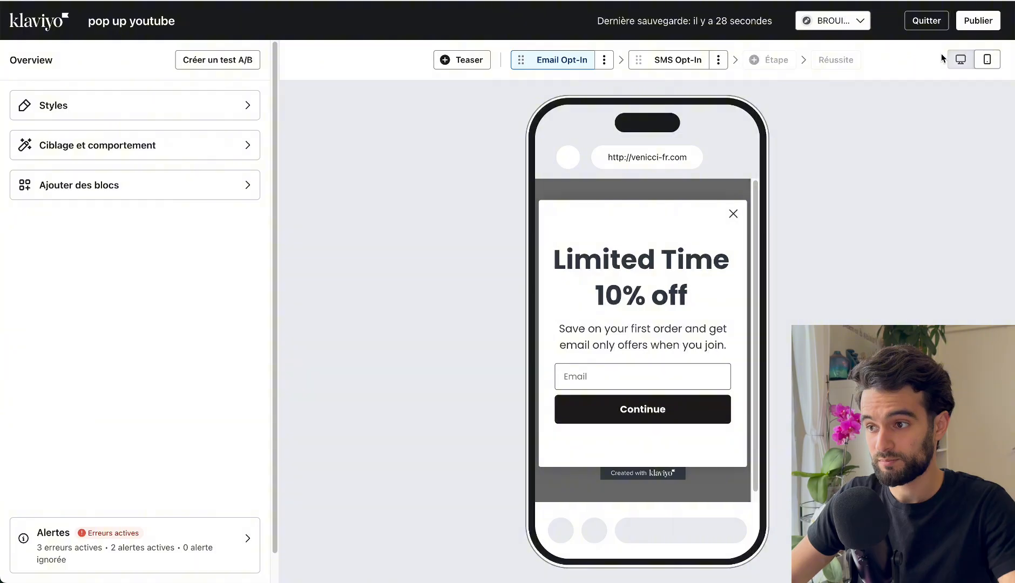
left_click(961, 60)
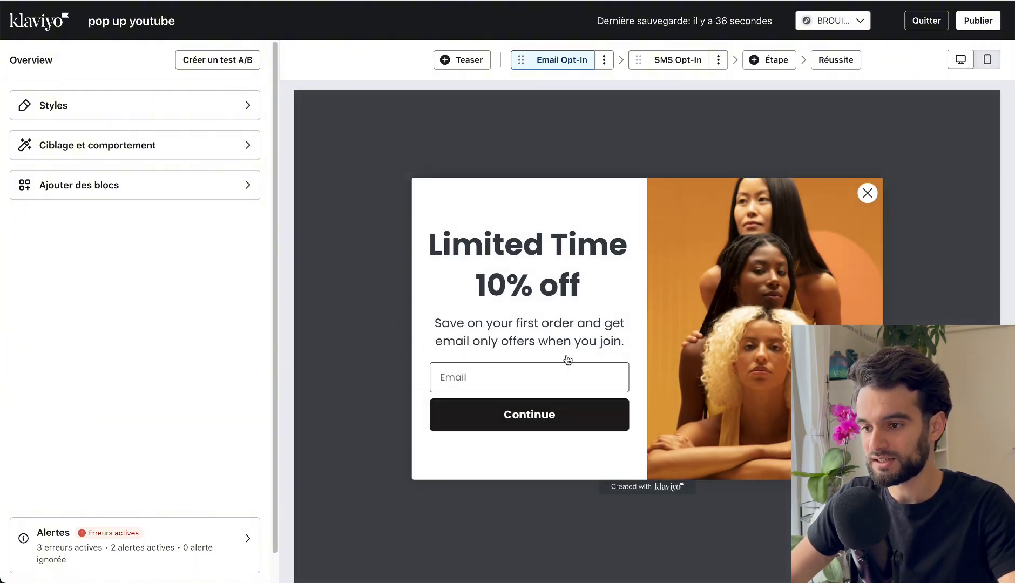
left_click(998, 62)
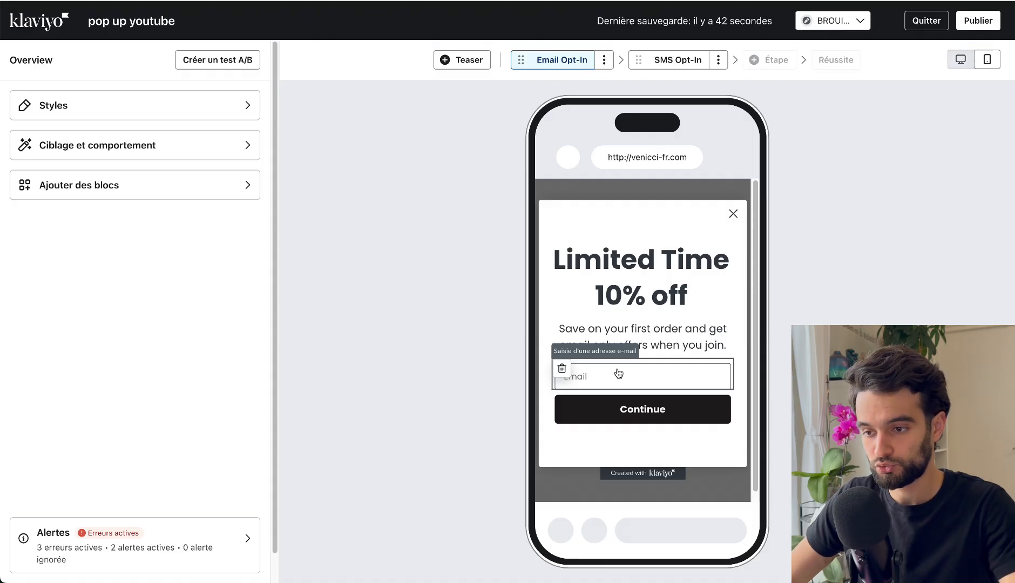
left_click(629, 269)
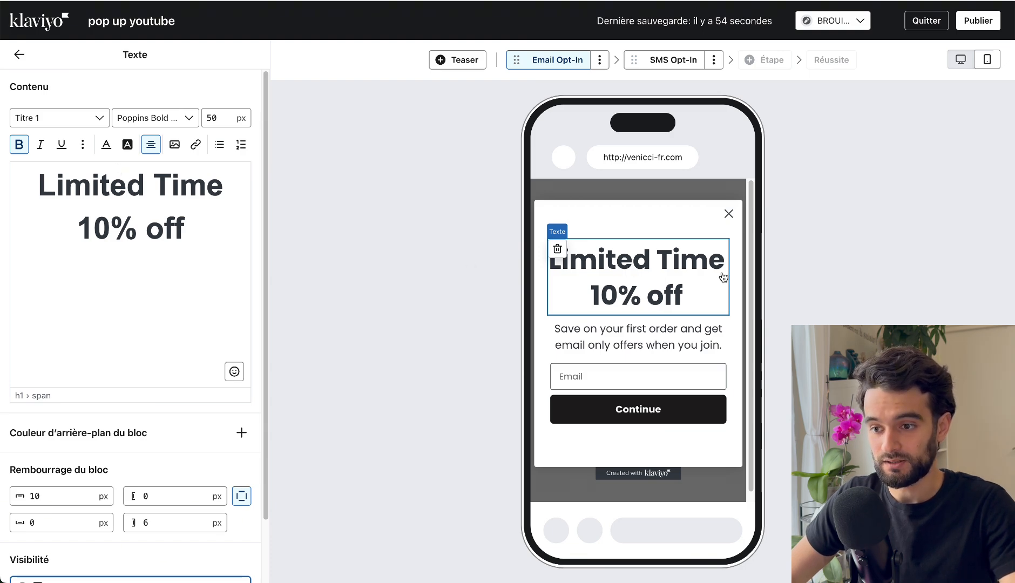
left_click(960, 57)
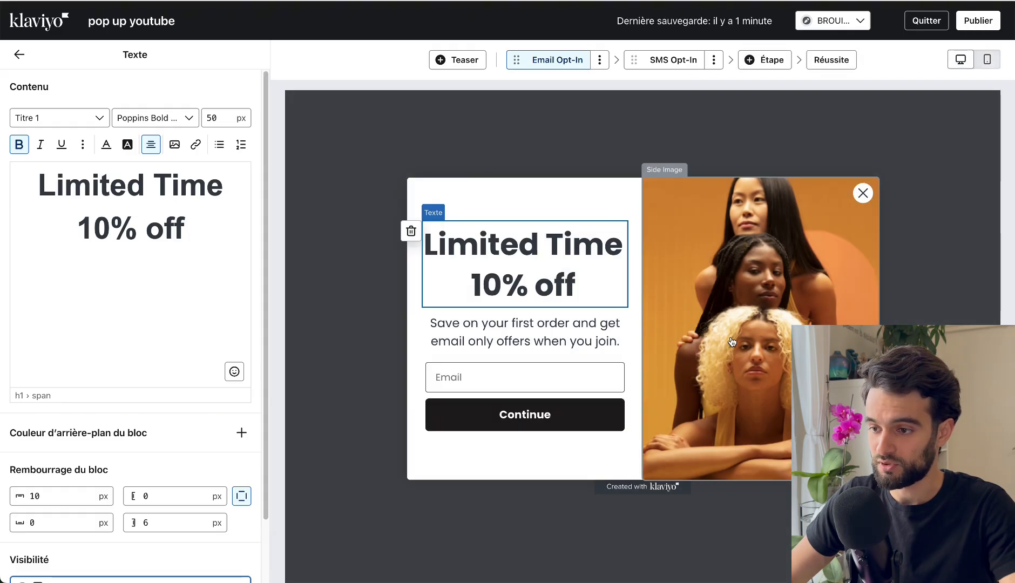
left_click(987, 60)
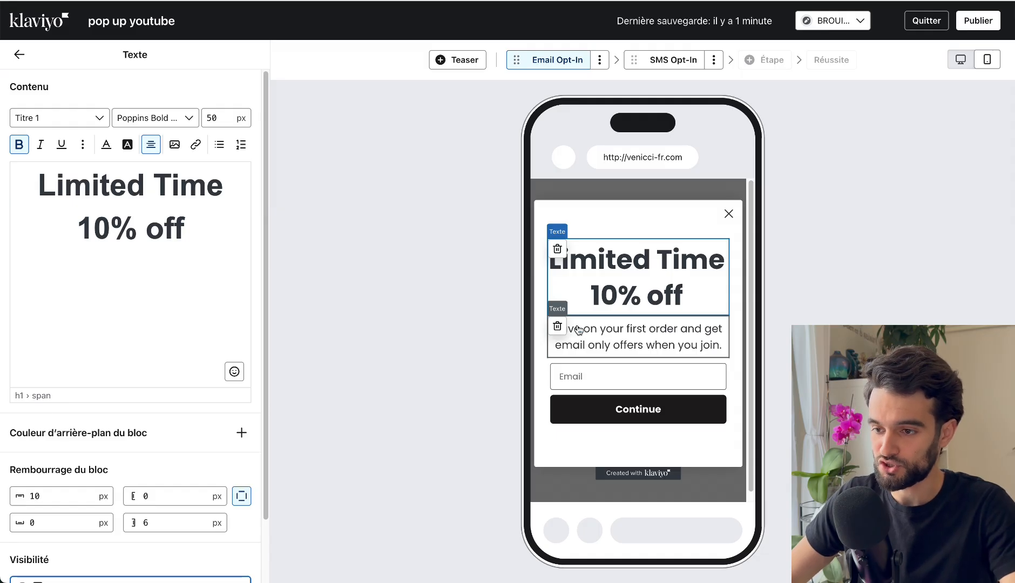
Review the form's style settings, from form type and margins to text, link and input field styles.
left_click(16, 55)
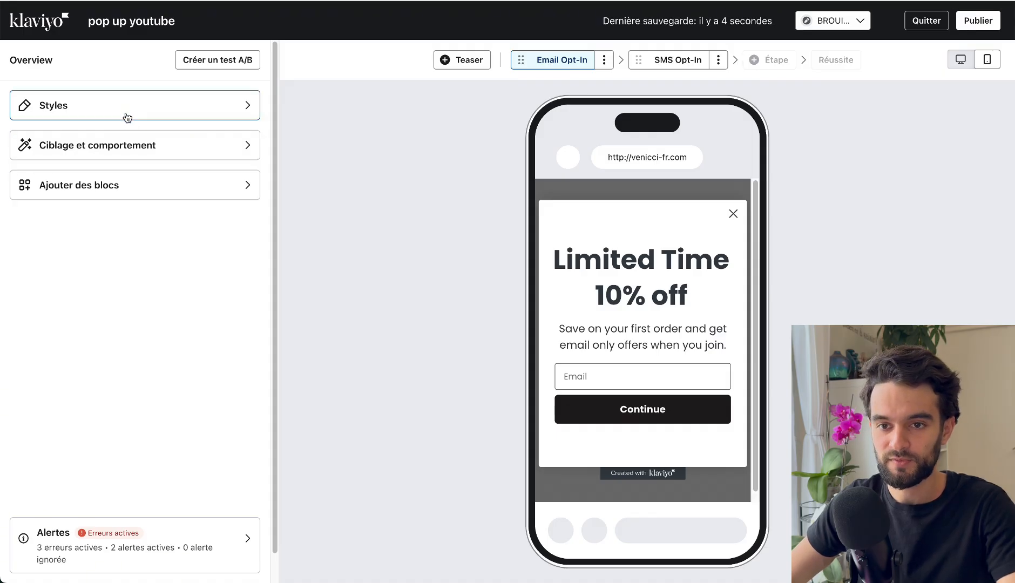
left_click(95, 119)
scroll(103, 151, "down", 10)
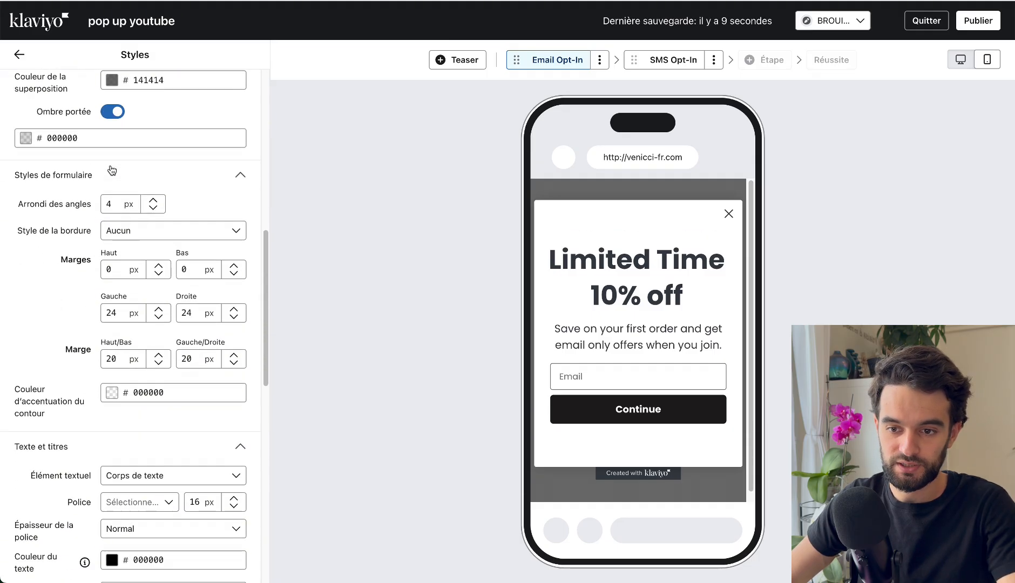
scroll(112, 171, "down", 10)
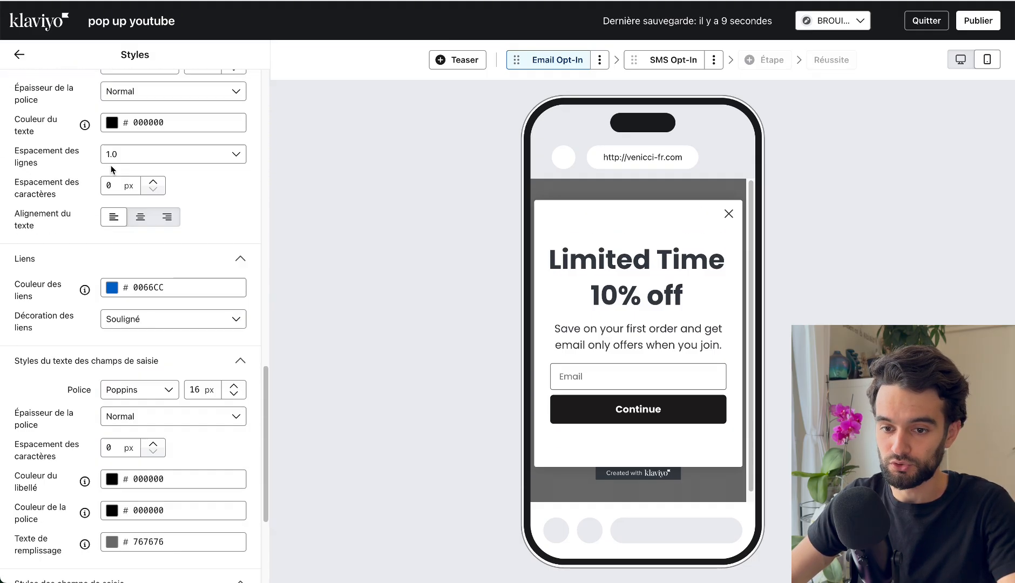
scroll(153, 290, "up", 3)
scroll(153, 291, "up", 3)
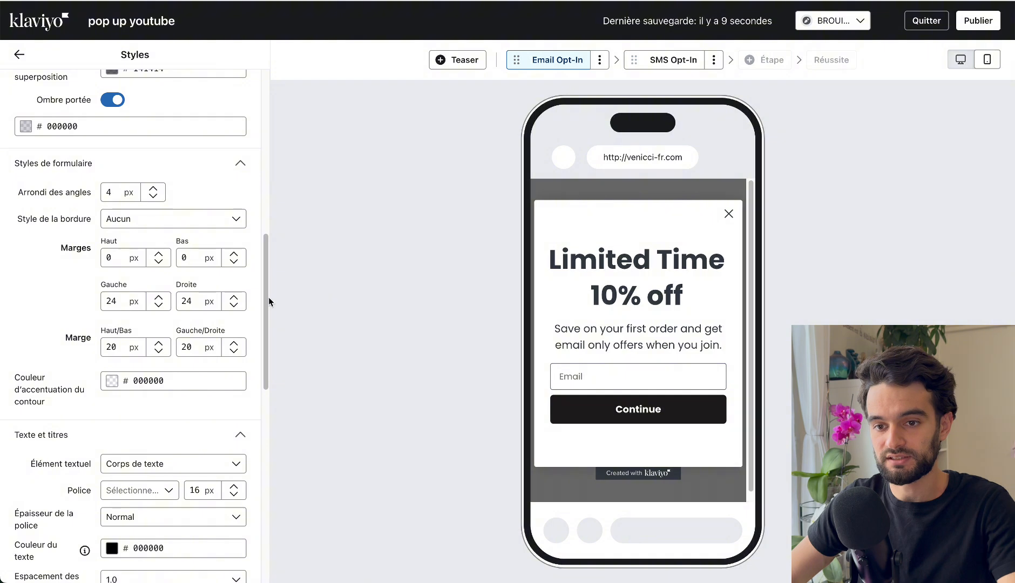
scroll(81, 259, "up", 5)
scroll(106, 205, "up", 5)
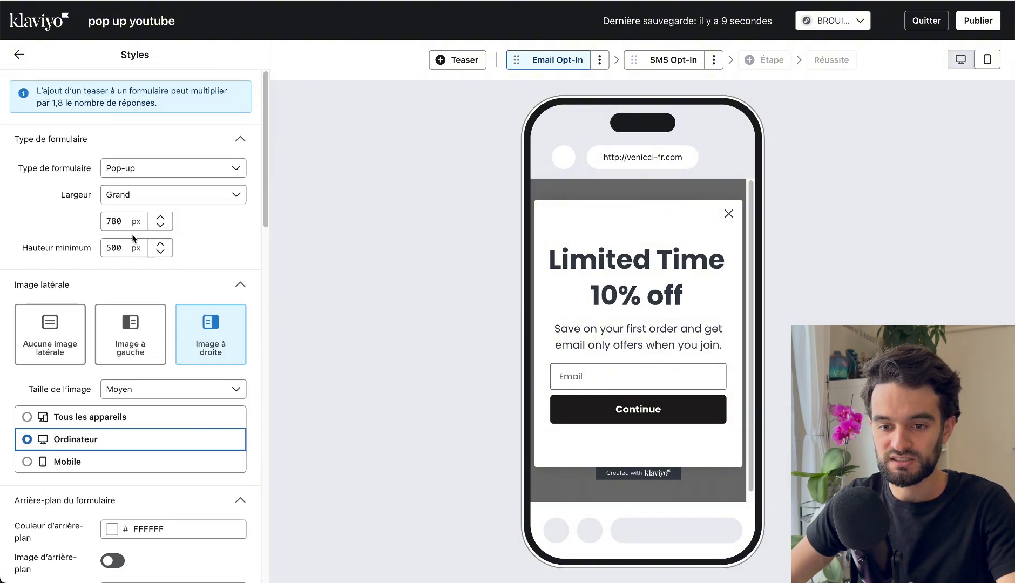
Try showing the side image on mobile only, then remove the side image from the pop-up altogether.
scroll(132, 238, "down", 3)
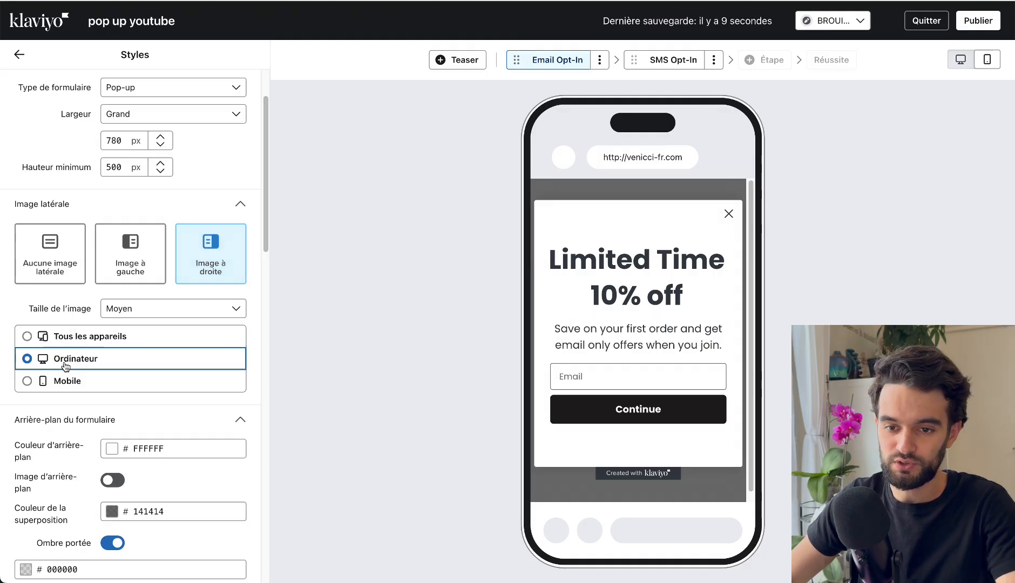
left_click(111, 382)
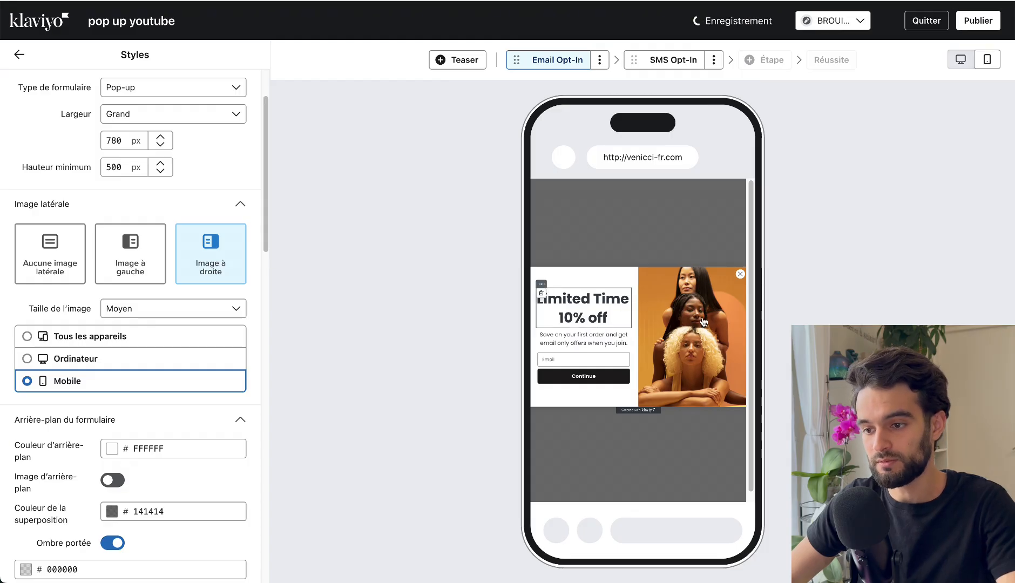
left_click(80, 357)
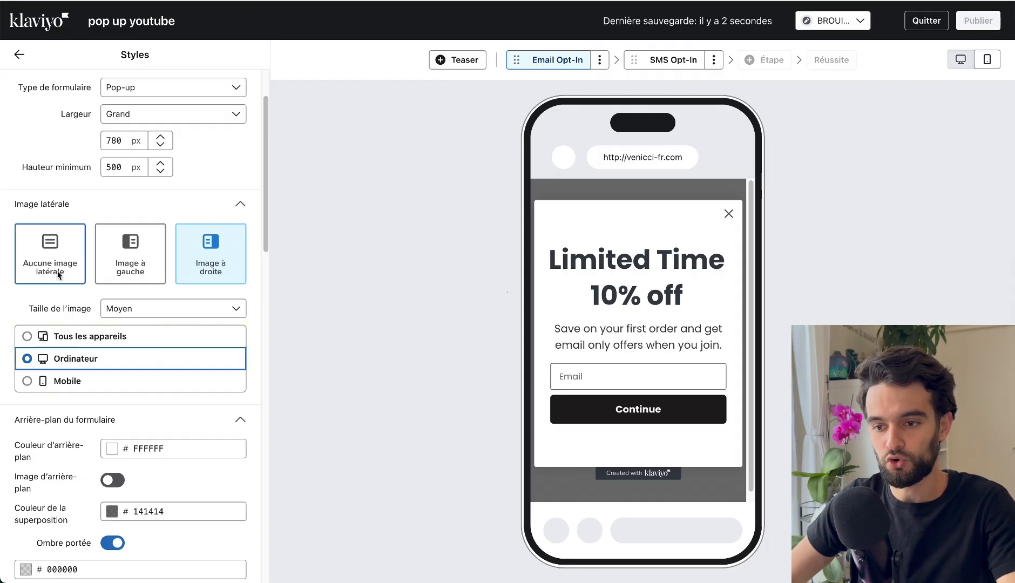
left_click(50, 254)
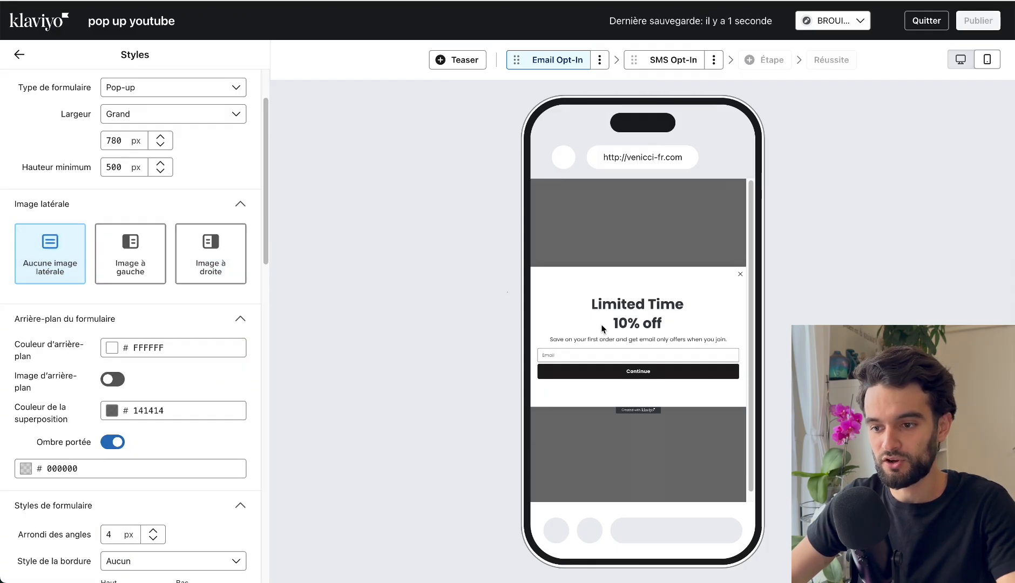
Check the settings of the subtitle and "Limited Time 10% off" heading text blocks in the mobile preview.
left_click(628, 342)
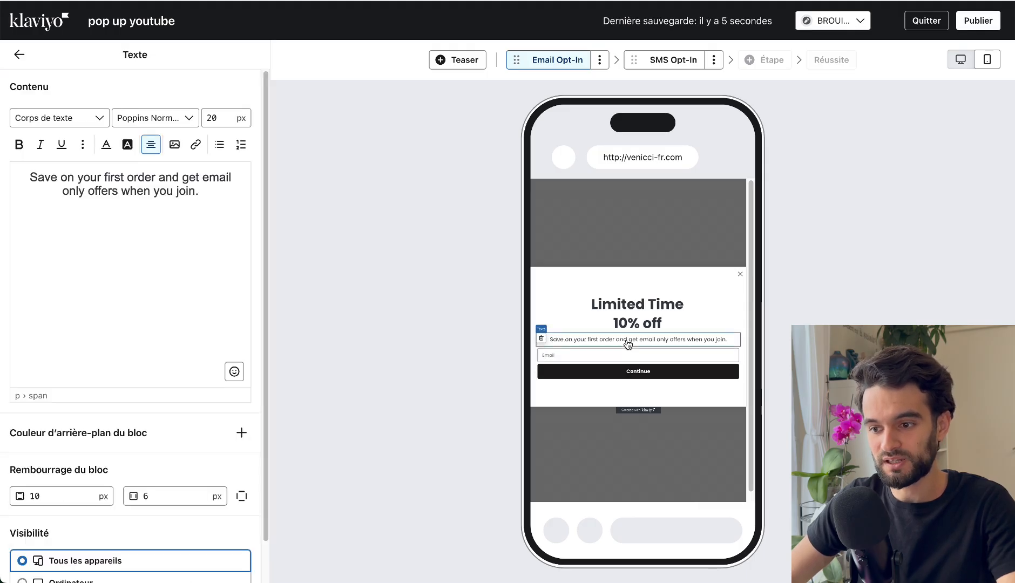
left_click(626, 321)
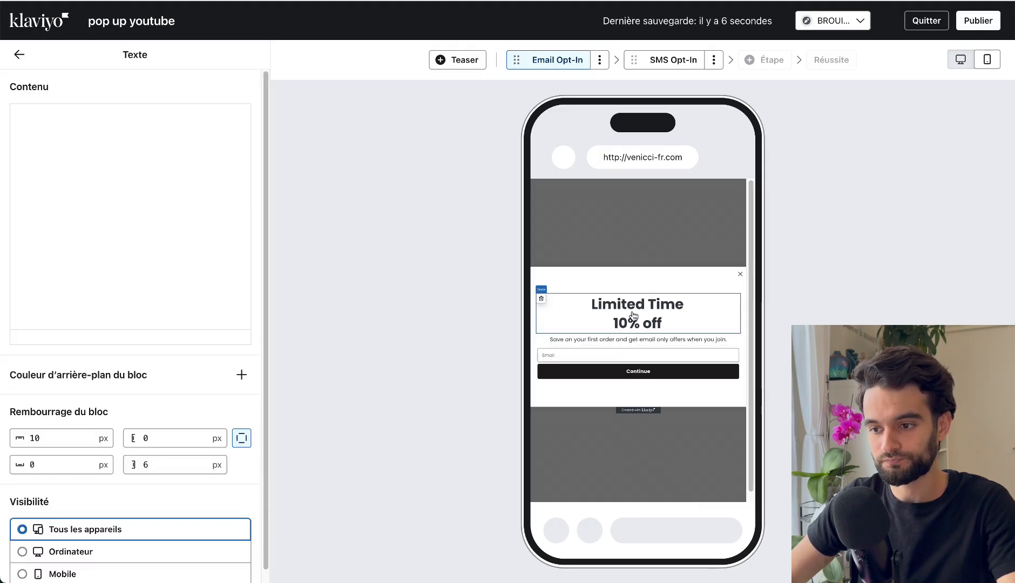
left_click(611, 351)
left_click(607, 331)
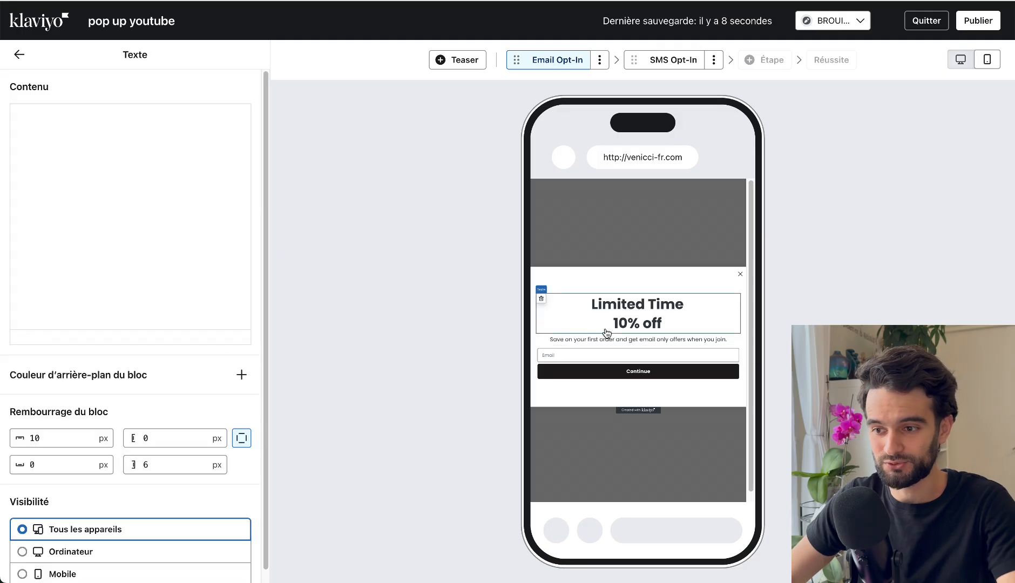
Set the pop-up's width to Moyen, keeping the option without a side image.
left_click(19, 54)
left_click(140, 117)
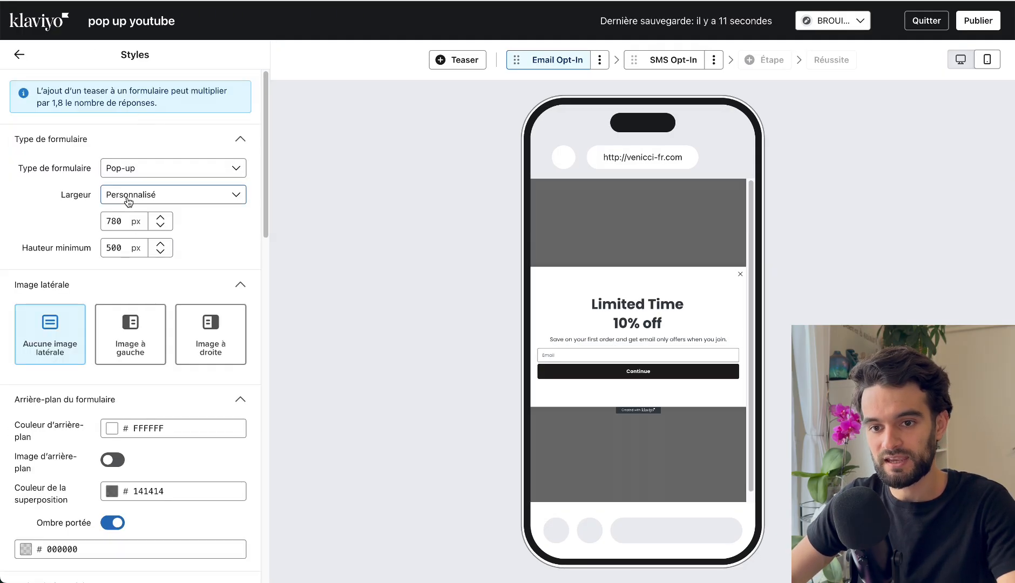
left_click(173, 194)
left_click(130, 282)
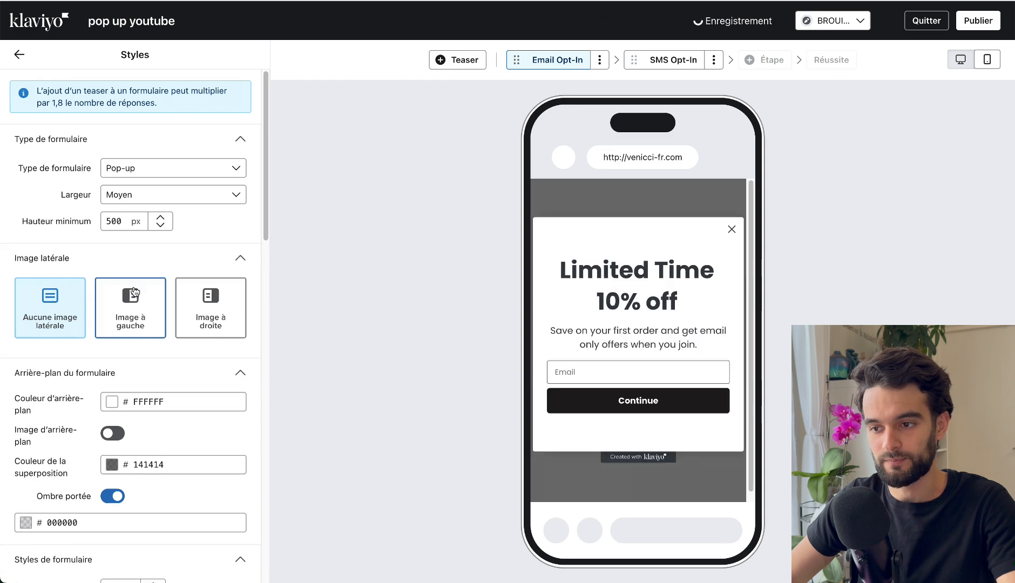
left_click(140, 198)
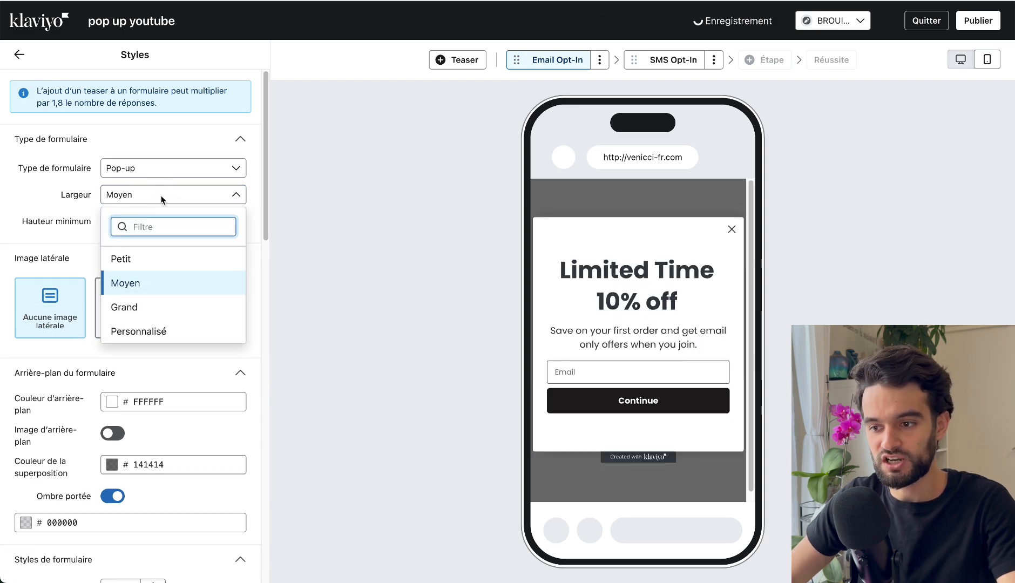
left_click(162, 200)
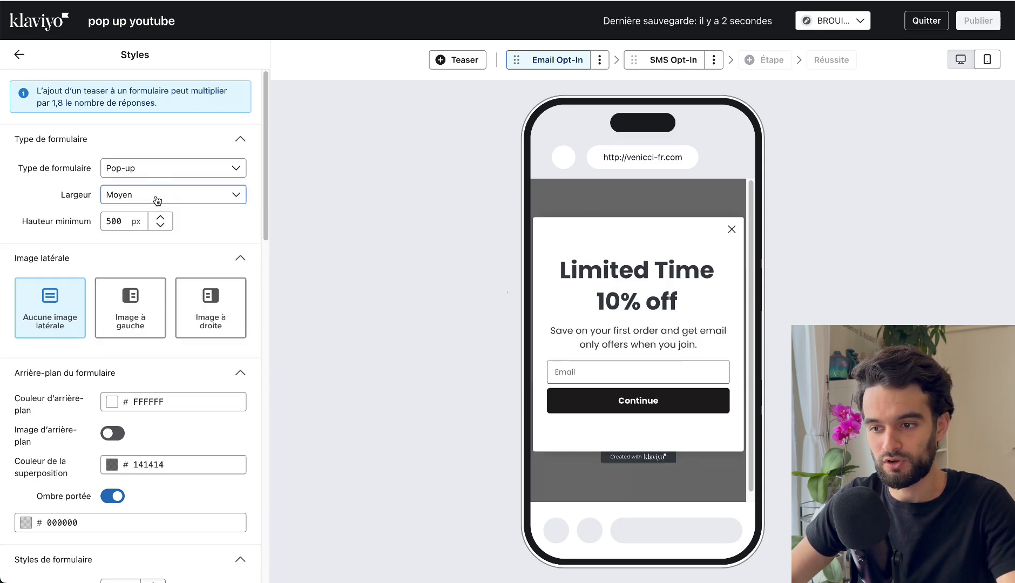
left_click(60, 314)
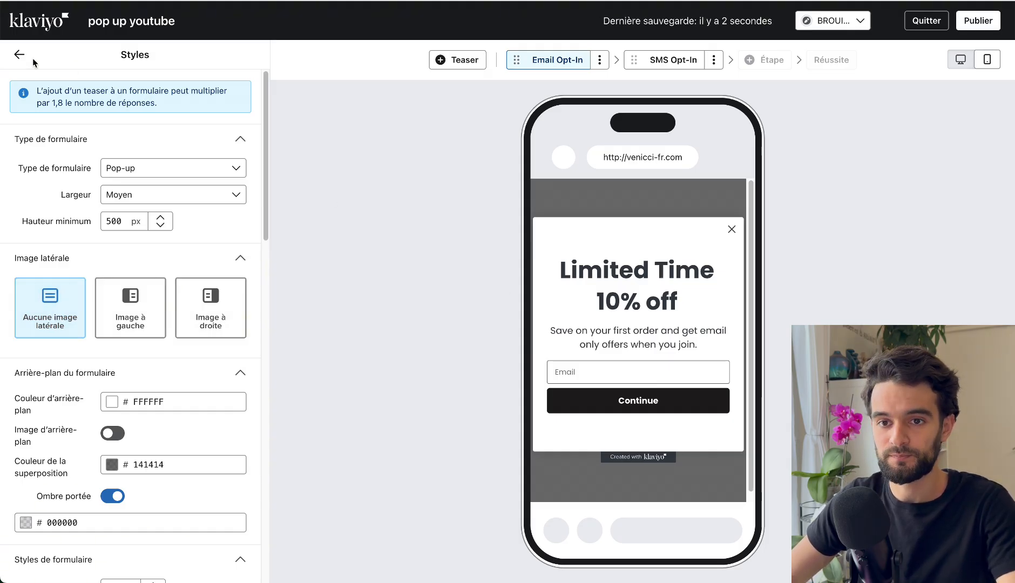
Examine the blocks that can be added to the form, including elements, input fields and phone number blocks.
left_click(21, 55)
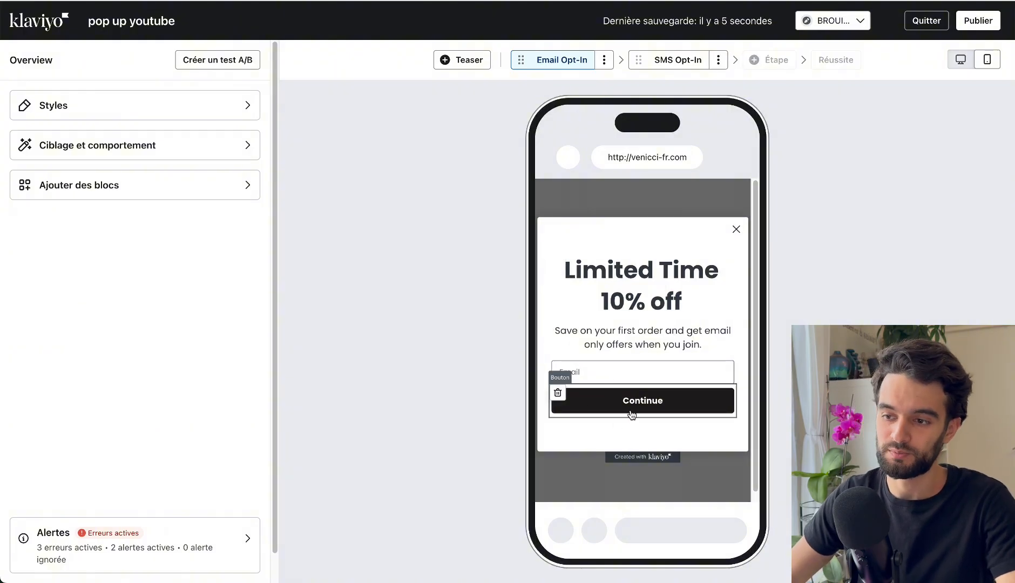
left_click(85, 184)
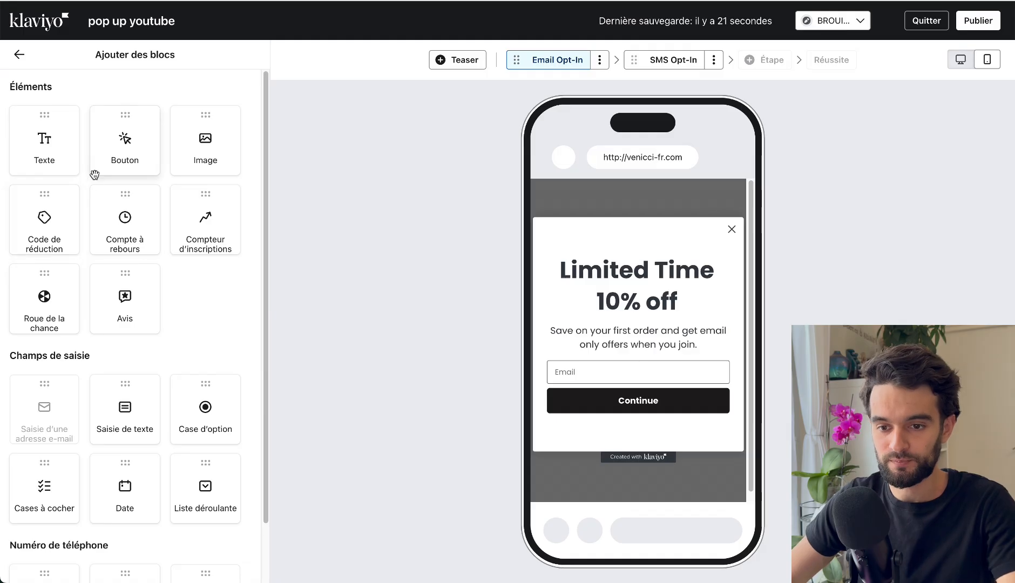
scroll(94, 174, "down", 3)
scroll(118, 233, "up", 3)
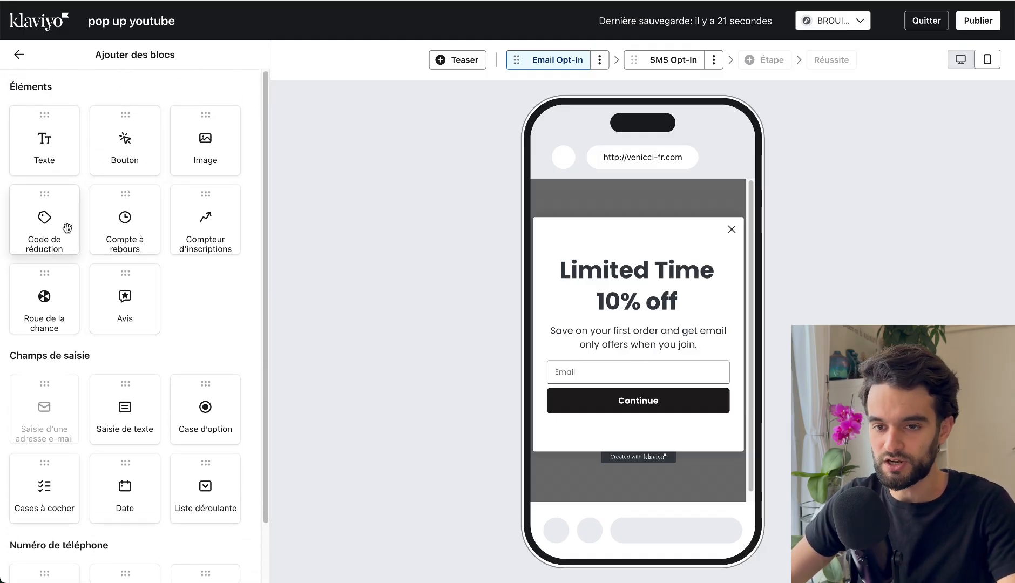
left_click_drag(74, 301, 175, 312)
scroll(176, 312, "down", 2)
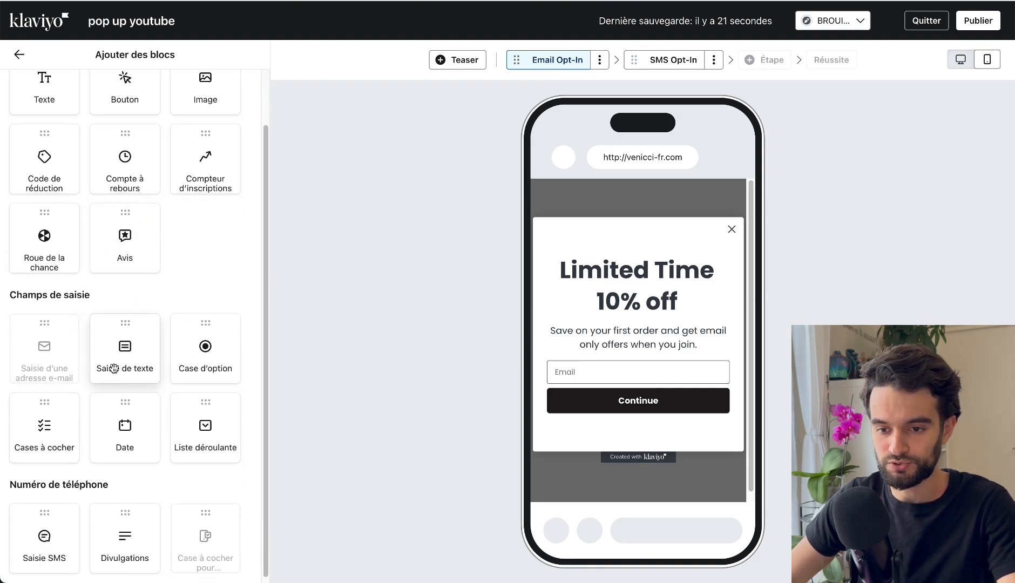
scroll(113, 346, "up", 1)
scroll(46, 426, "down", 2)
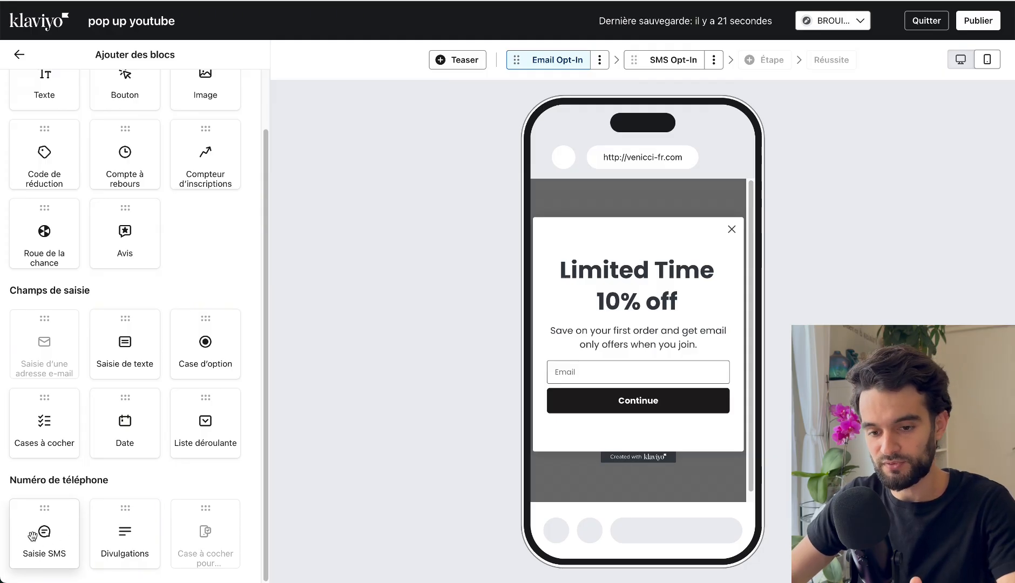
scroll(33, 537, "up", 1)
scroll(32, 537, "up", 2)
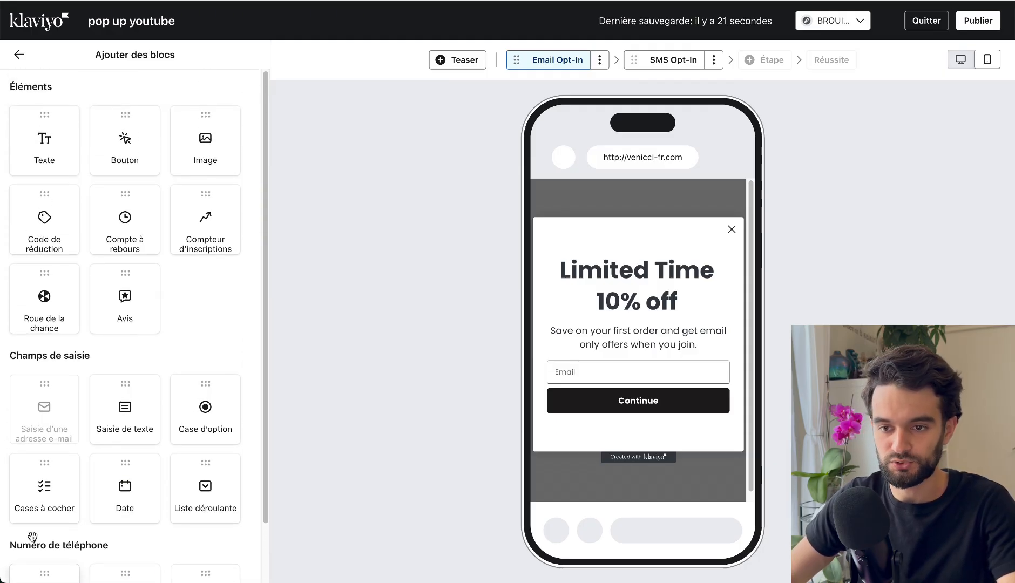
left_click_drag(209, 224, 212, 292)
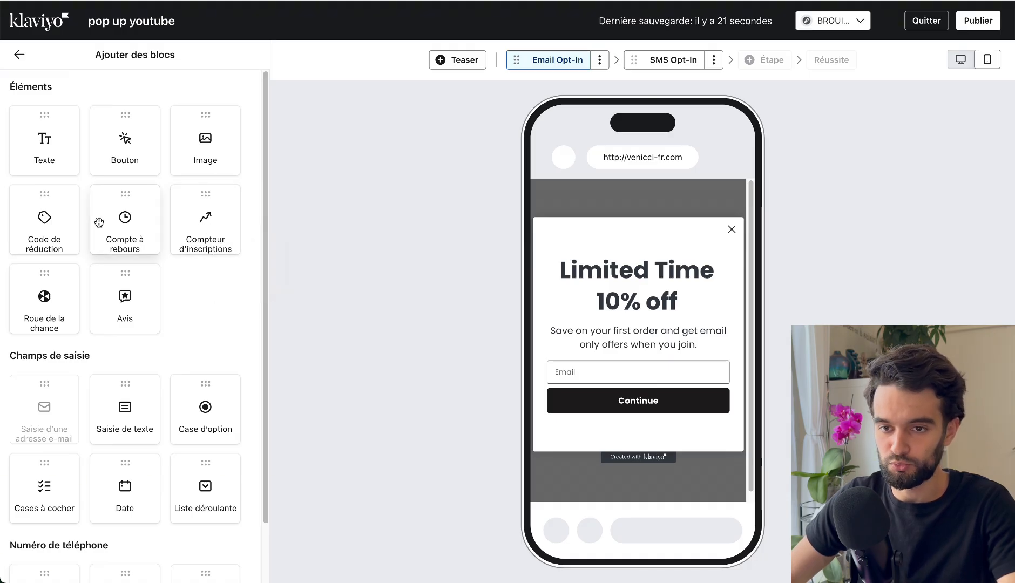
Add an image block above the heading, upload a screenshot of the example "-35%" pop-up's photo, and set its width to 500 px.
left_click_drag(182, 162, 632, 252)
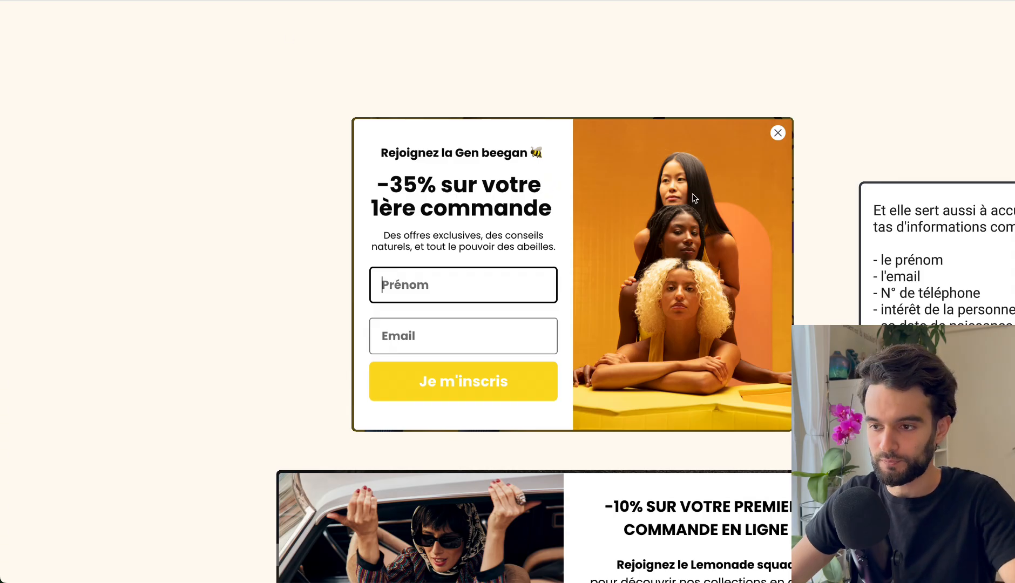
left_click_drag(574, 122, 791, 428)
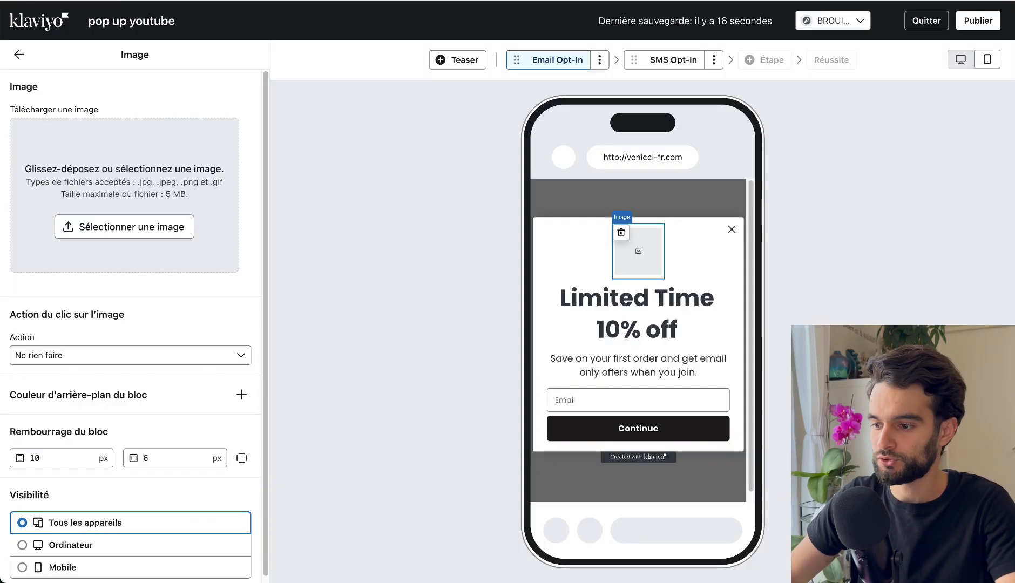
left_click_drag(967, 535, 178, 182)
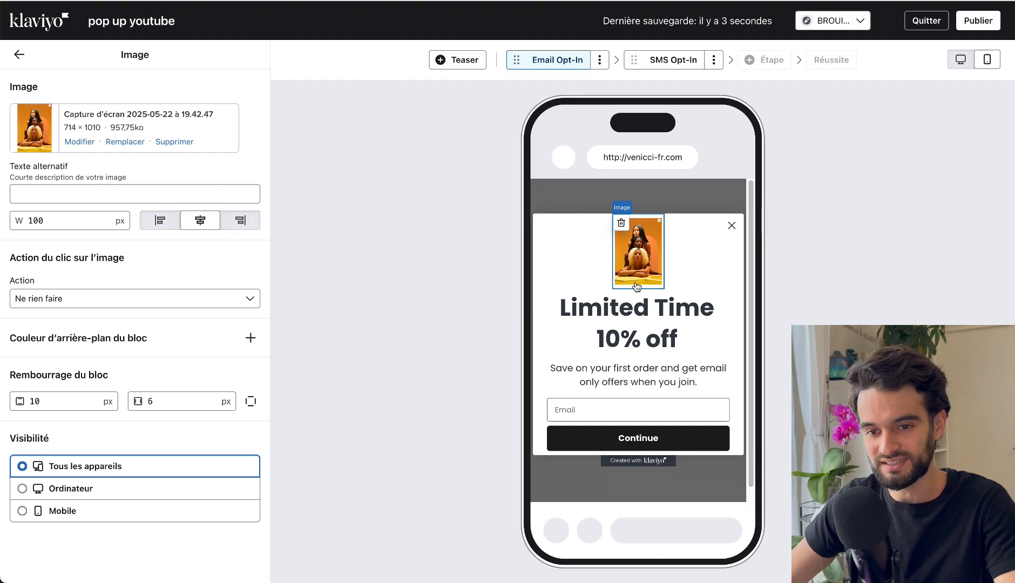
left_click(77, 223)
type("500")
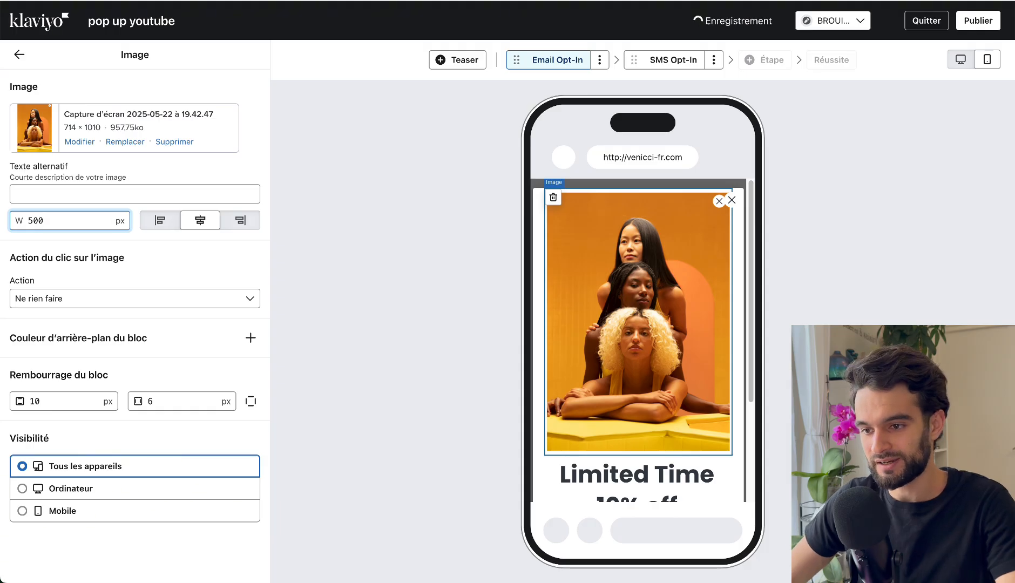
Try widths of 600 px and 10400 px for the image block, then return it to 500 px.
double_click(77, 223)
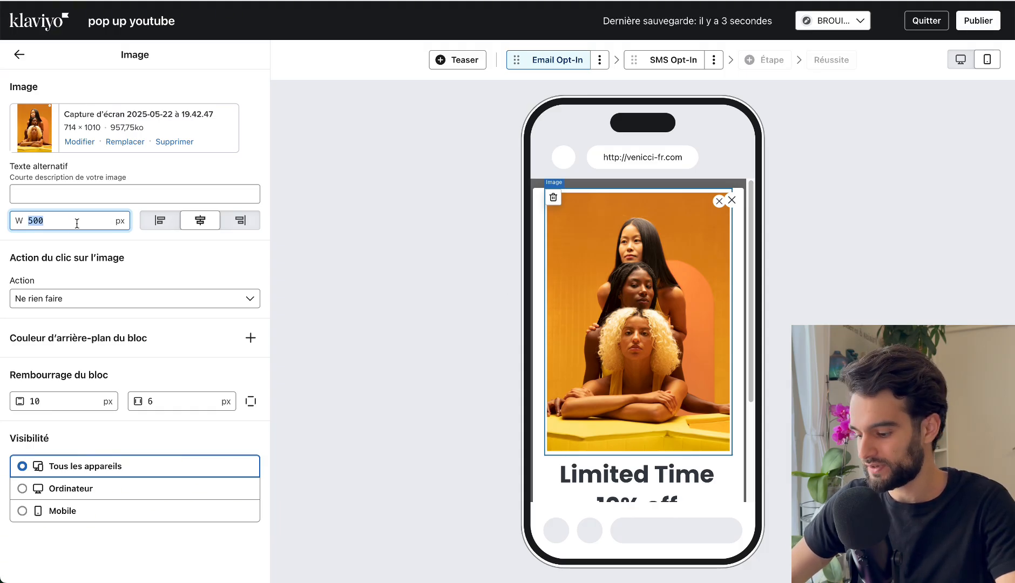
type("600")
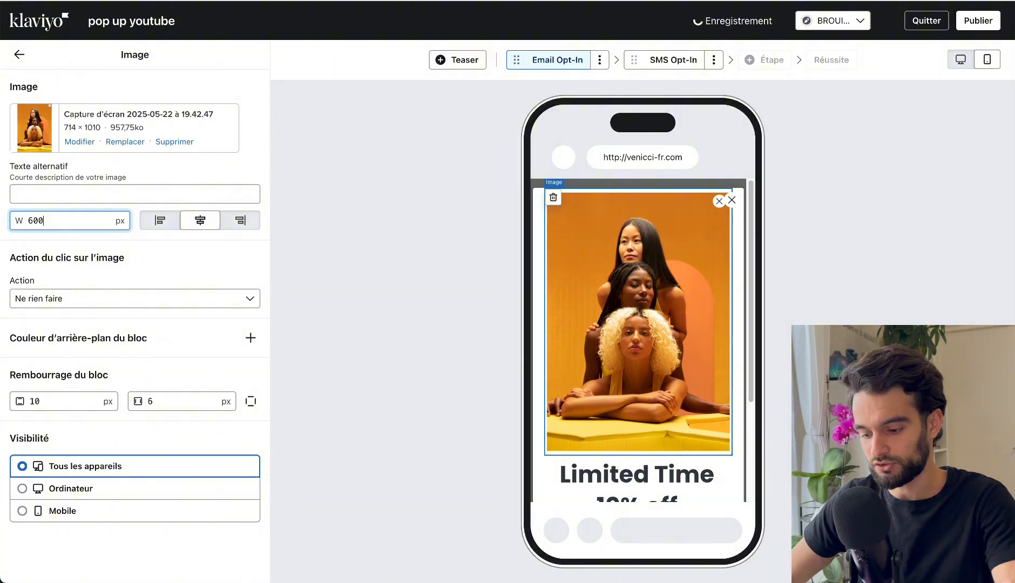
key("BackSpace")
key("BackSpace")
key("BackSpace")
type("100")
key("BackSpace")
key("BackSpace")
type("0400")
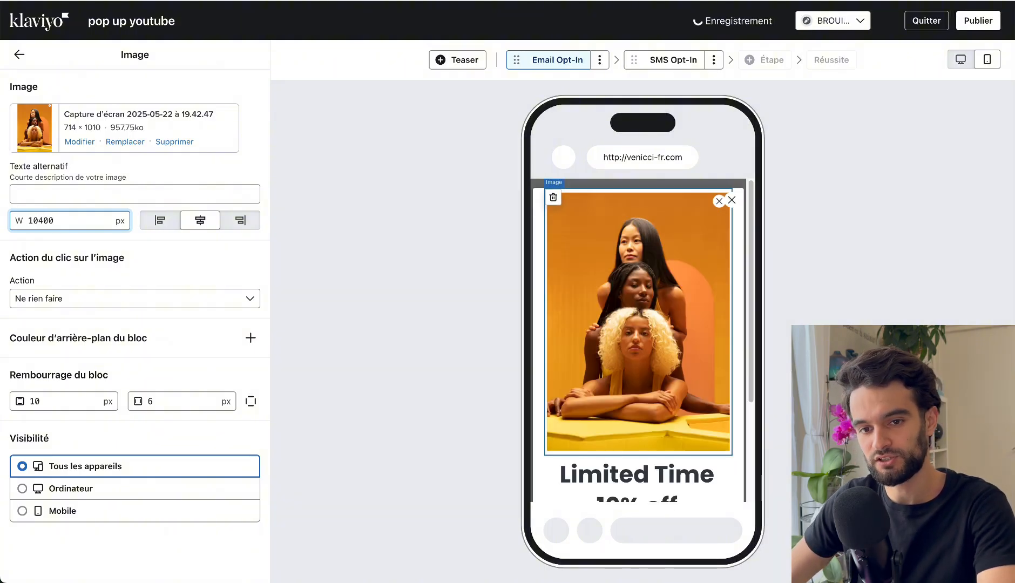
double_click(78, 222)
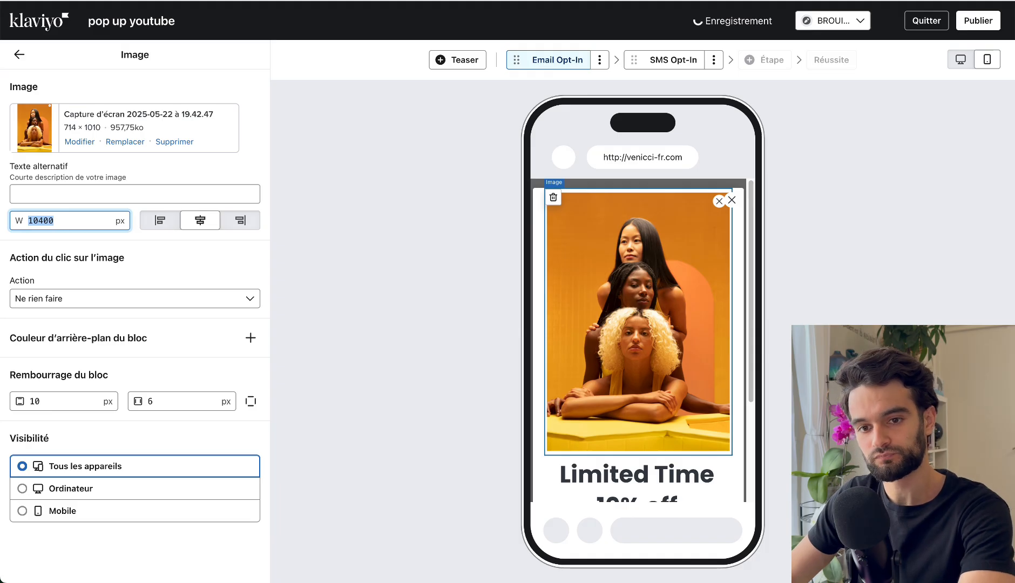
type("5")
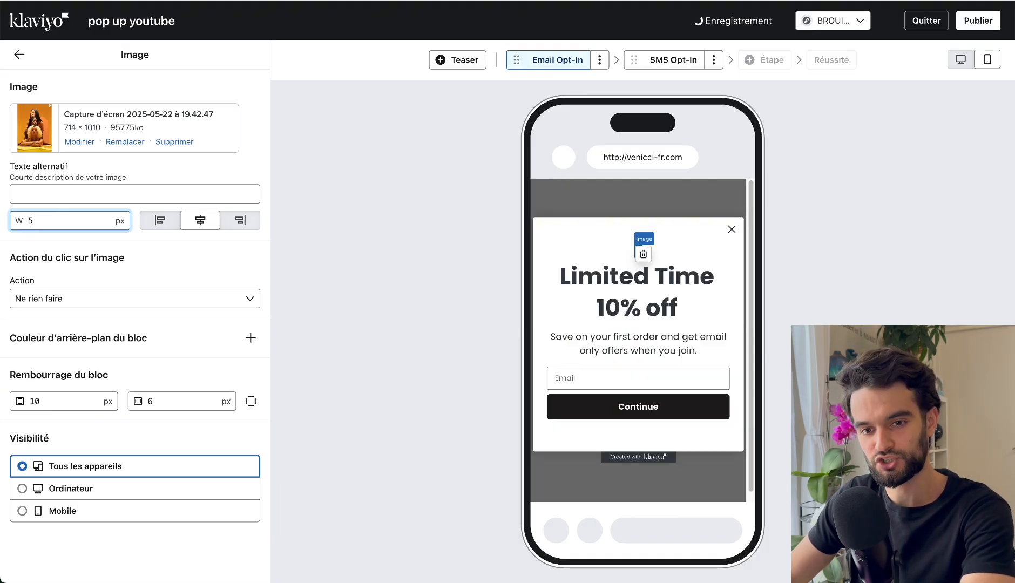
type("00")
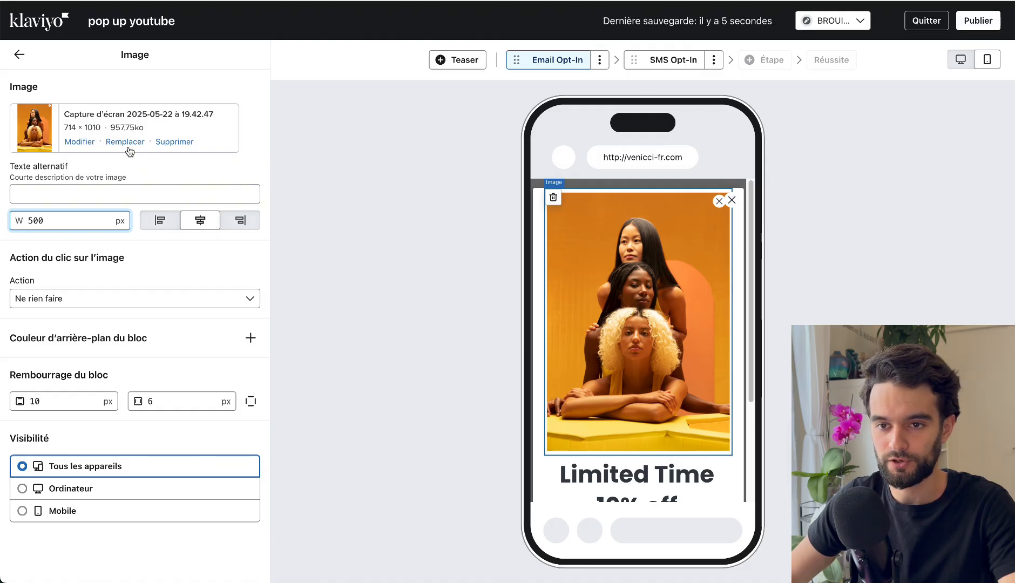
Crop the pop-up image to 16:9 around the two lower women's faces and save the edited version.
left_click(76, 144)
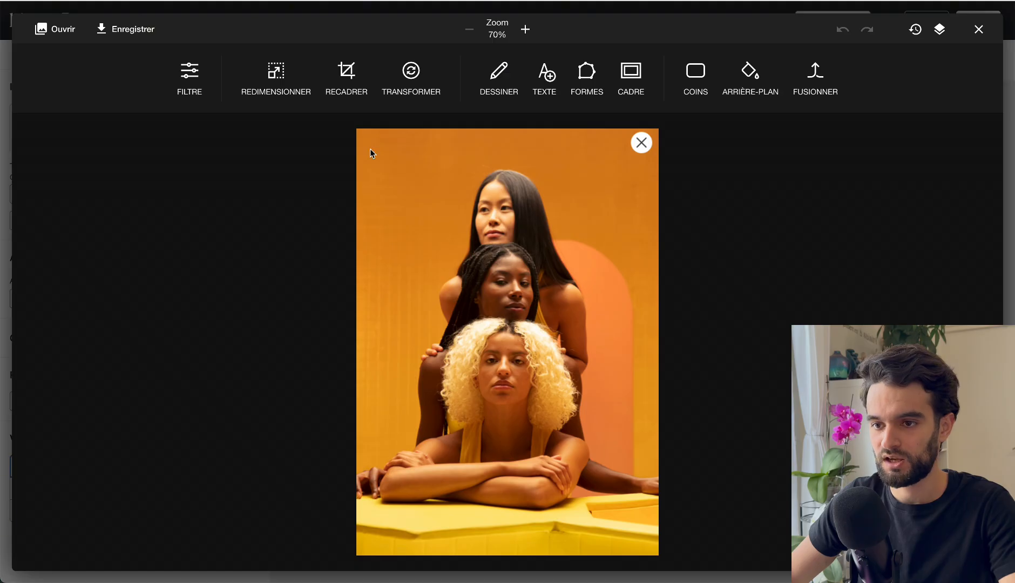
left_click(347, 76)
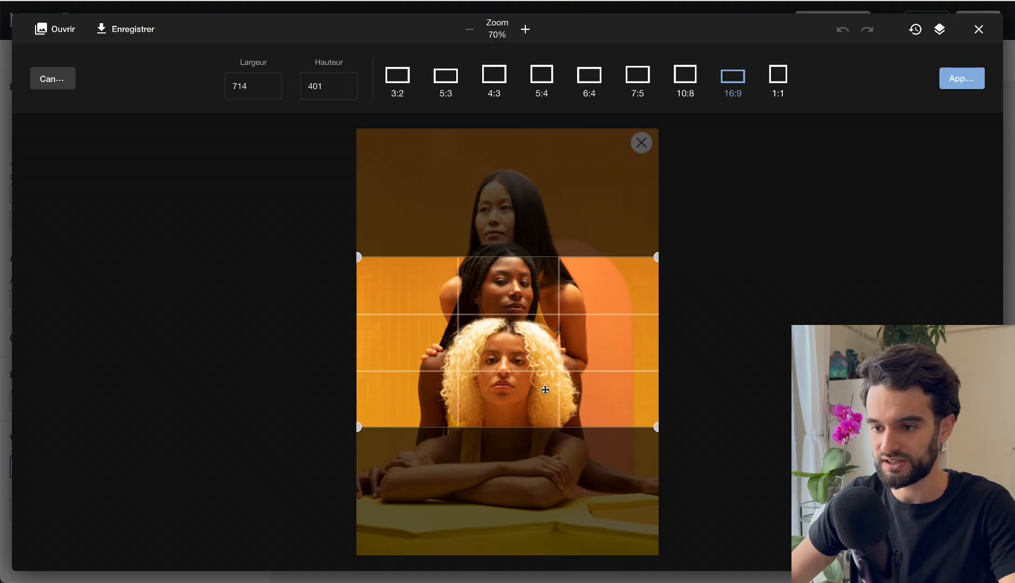
left_click_drag(545, 390, 534, 369)
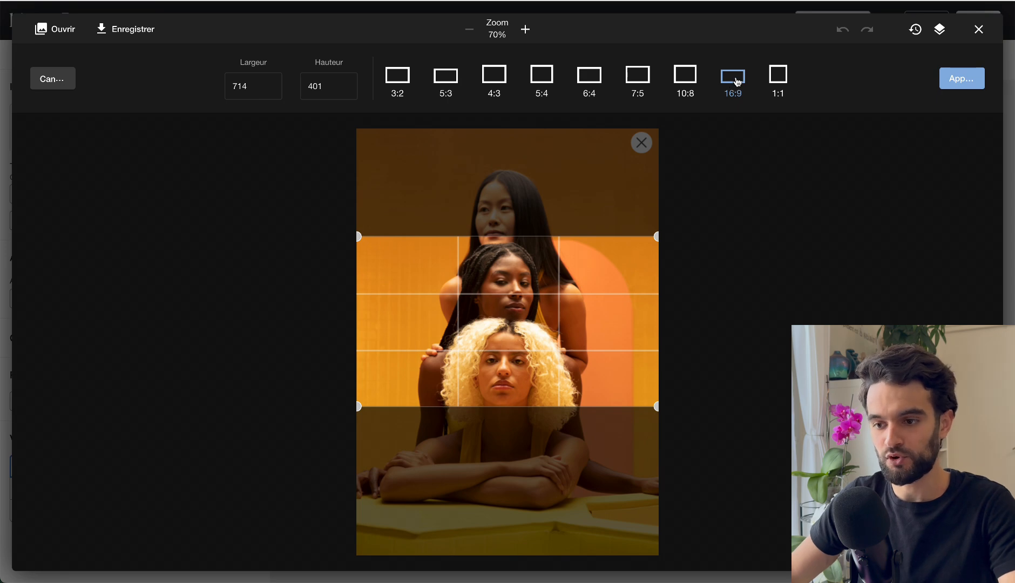
left_click_drag(548, 318, 525, 412)
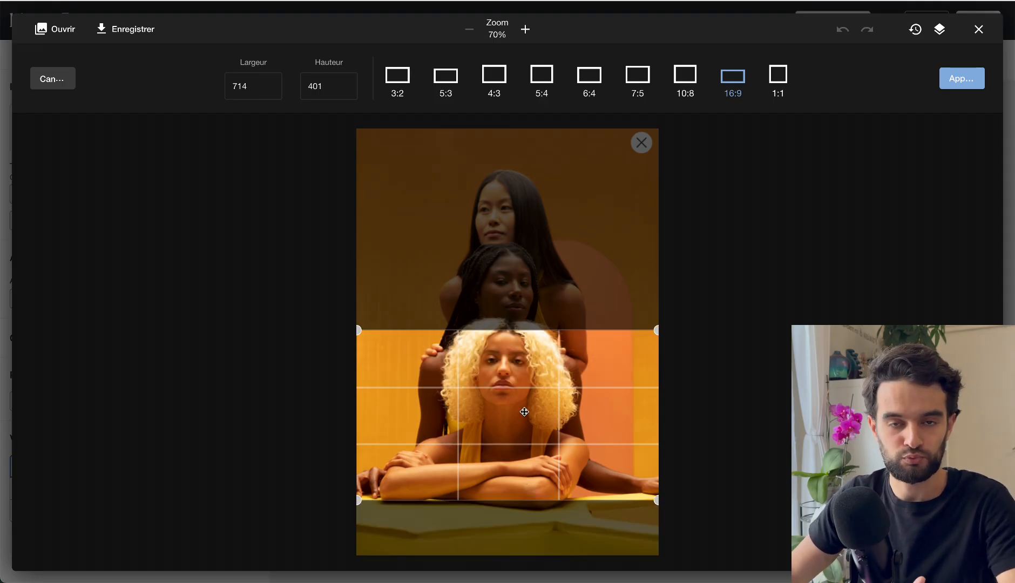
left_click_drag(524, 412, 528, 324)
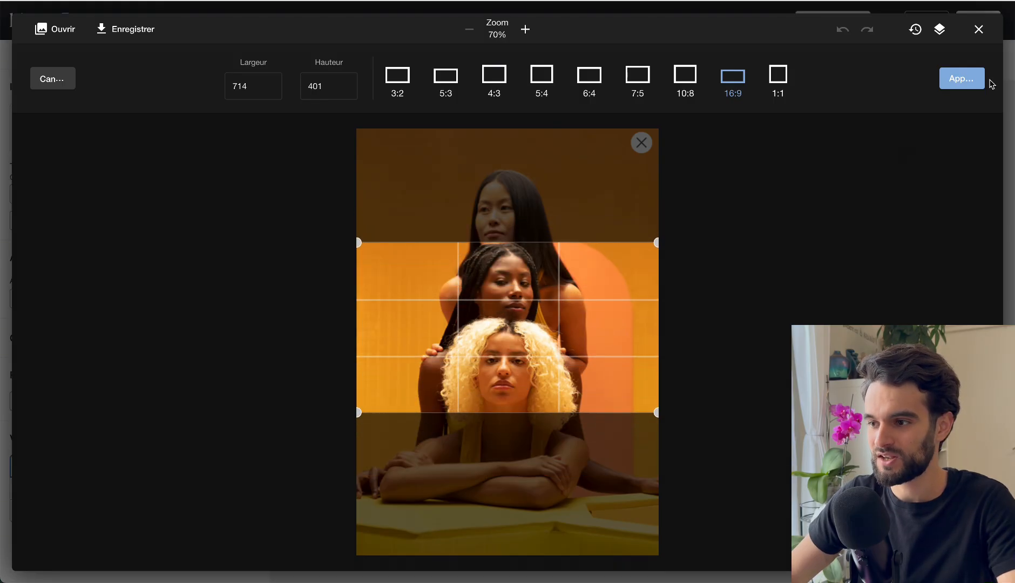
left_click(979, 80)
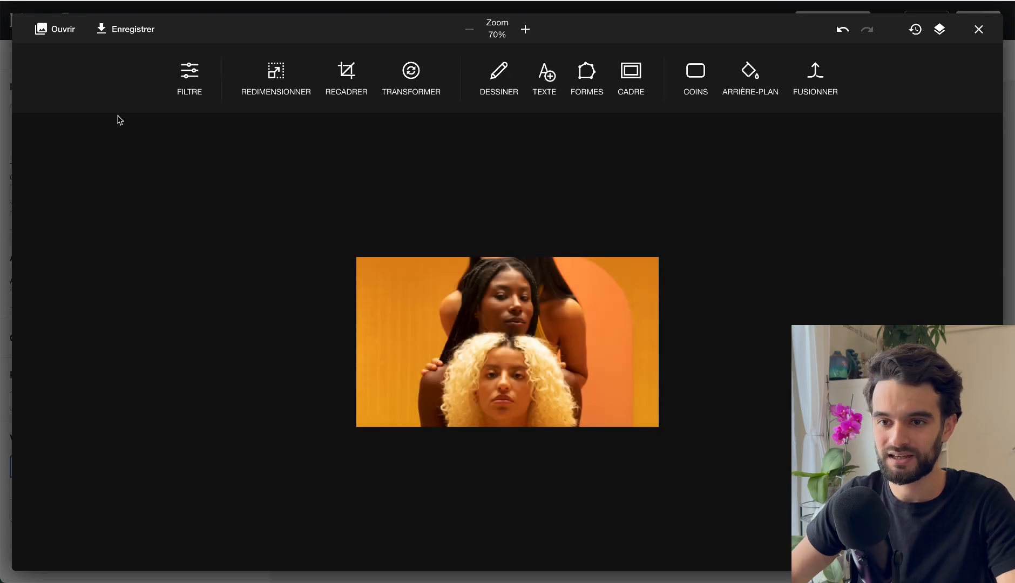
left_click(134, 35)
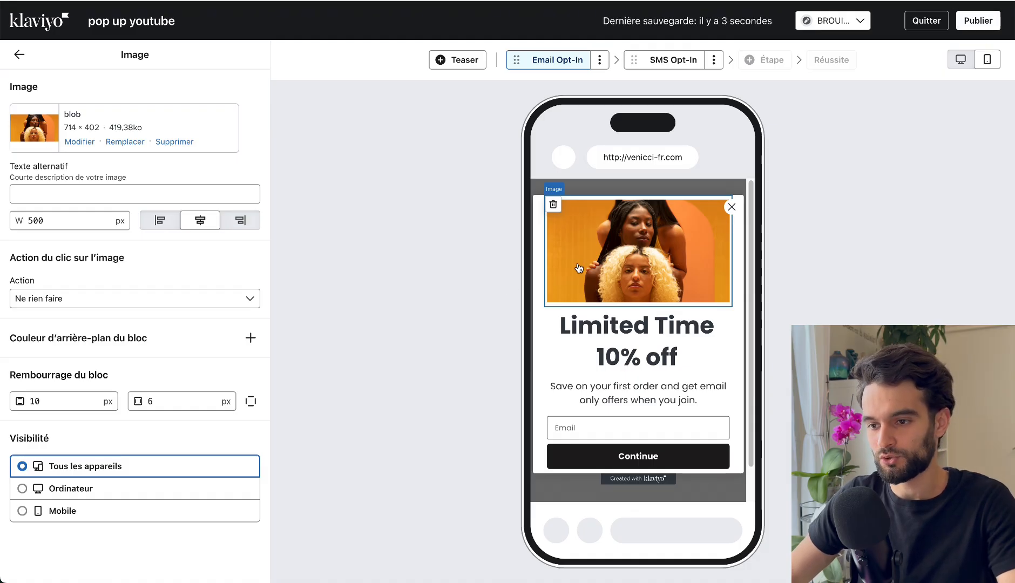
Set the image block's horizontal and vertical padding to 0 px.
left_click(556, 358)
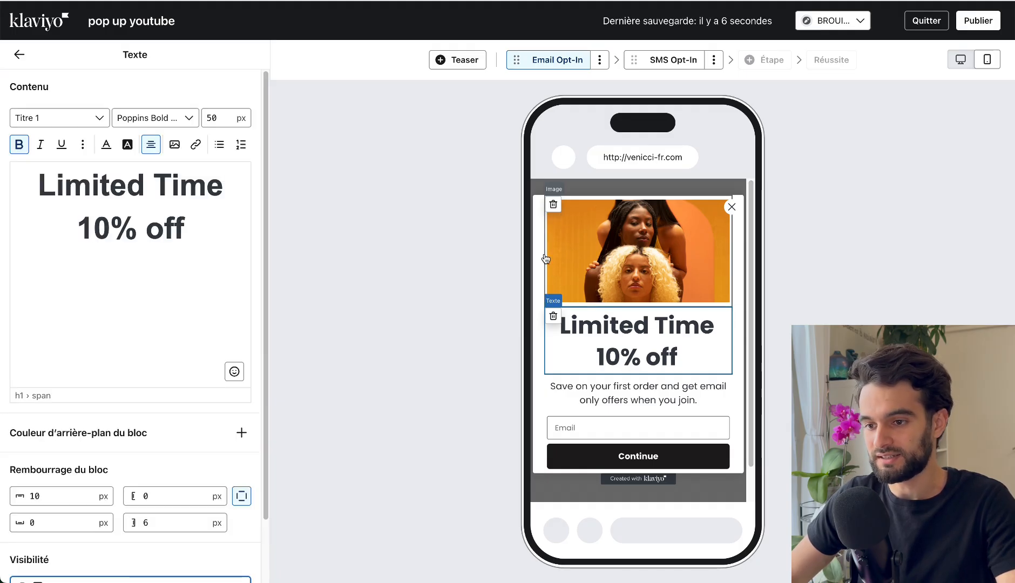
left_click(643, 264)
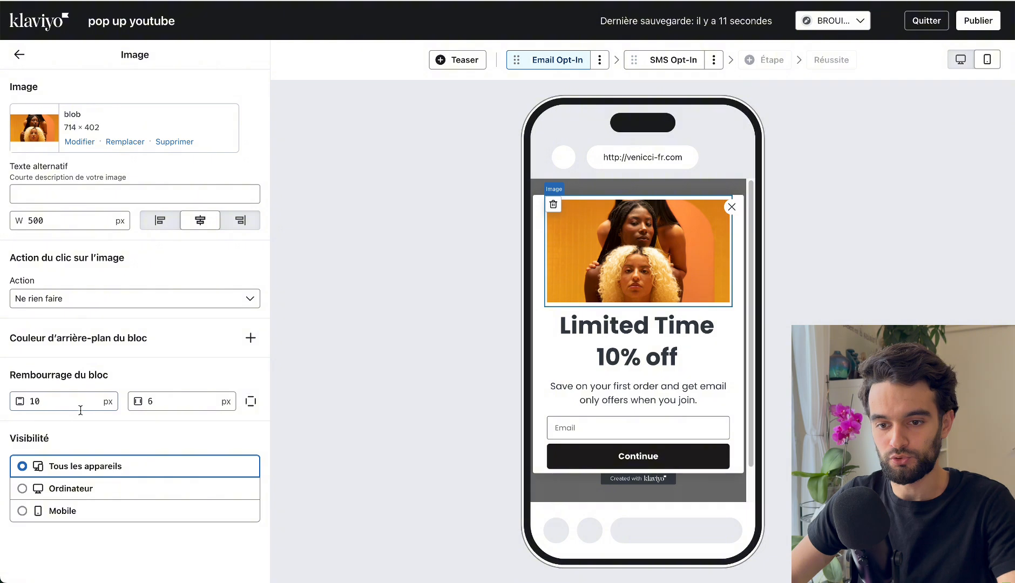
double_click(178, 400)
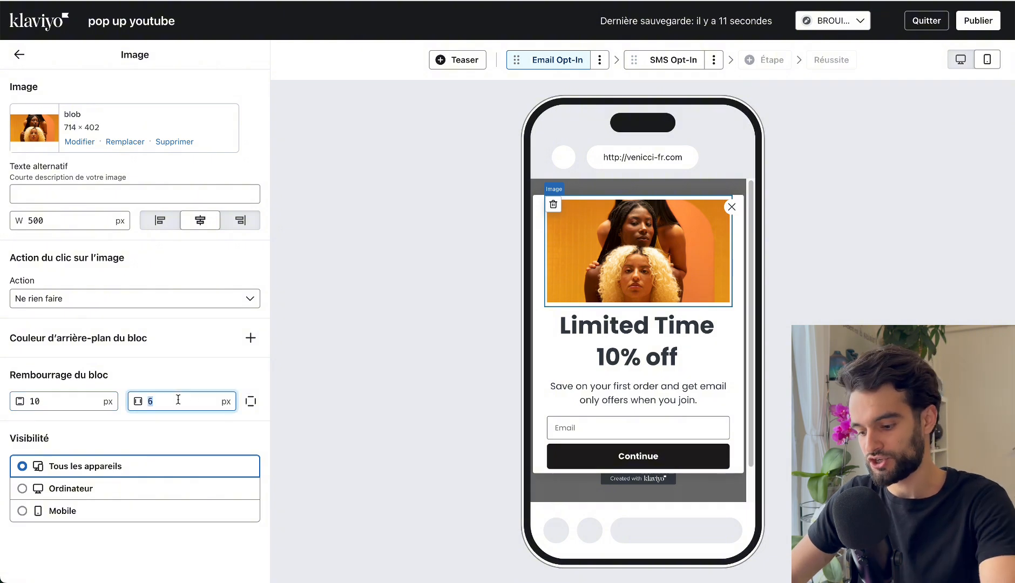
type("0")
left_click(77, 401)
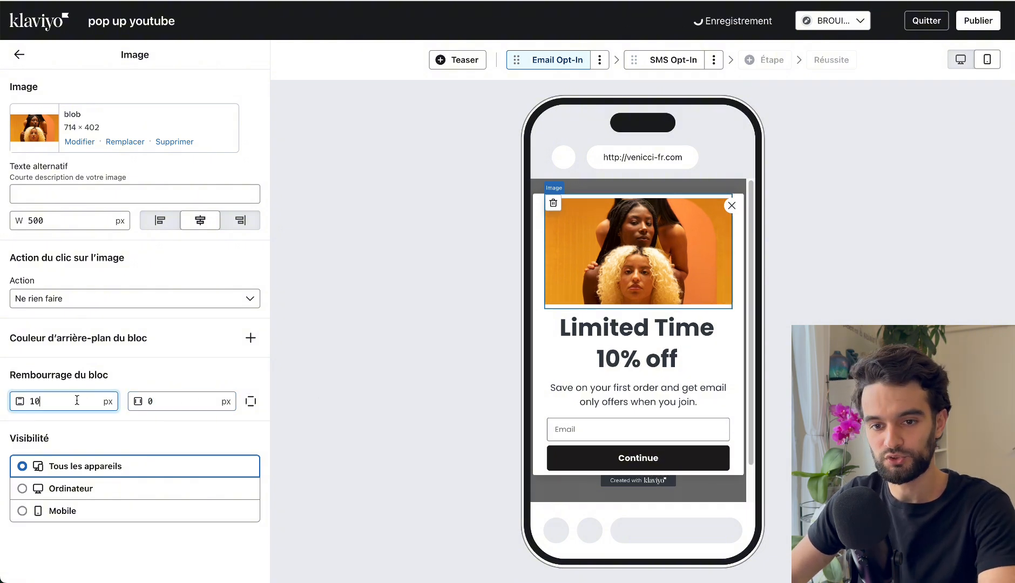
type("0")
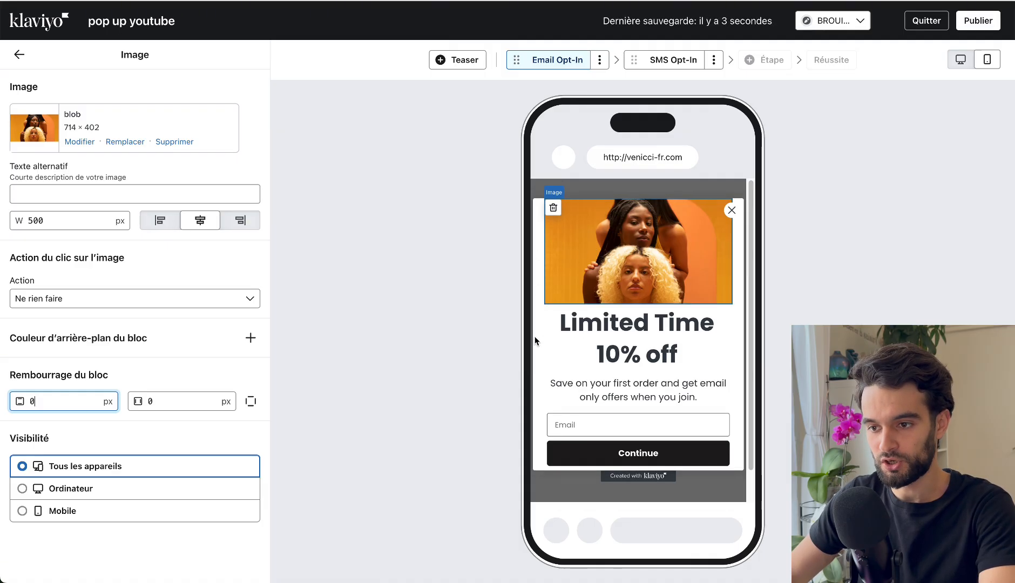
Set the form's left and right margins to 0 px in the form styles.
left_click(19, 54)
left_click(116, 108)
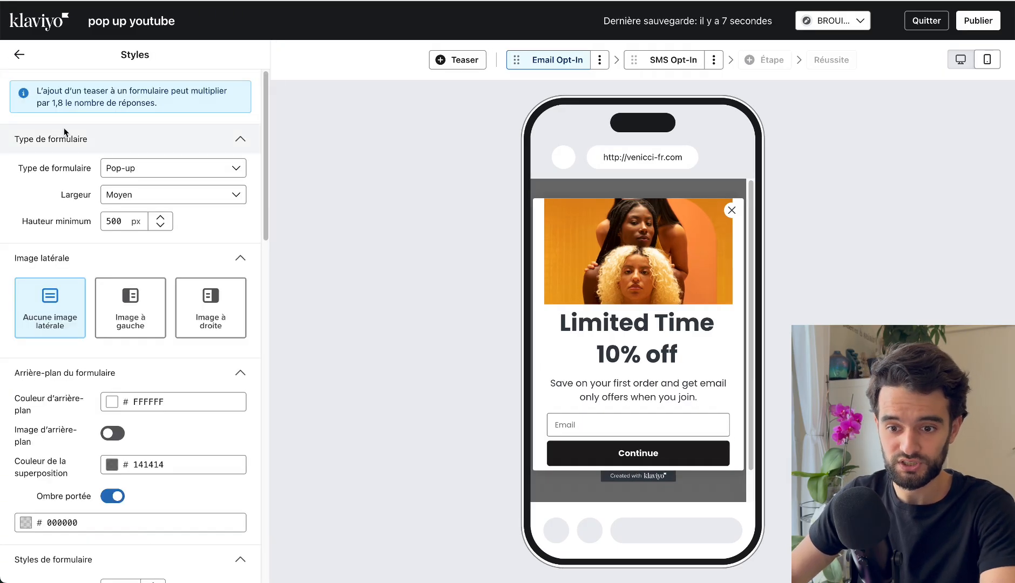
scroll(167, 235, "down", 7)
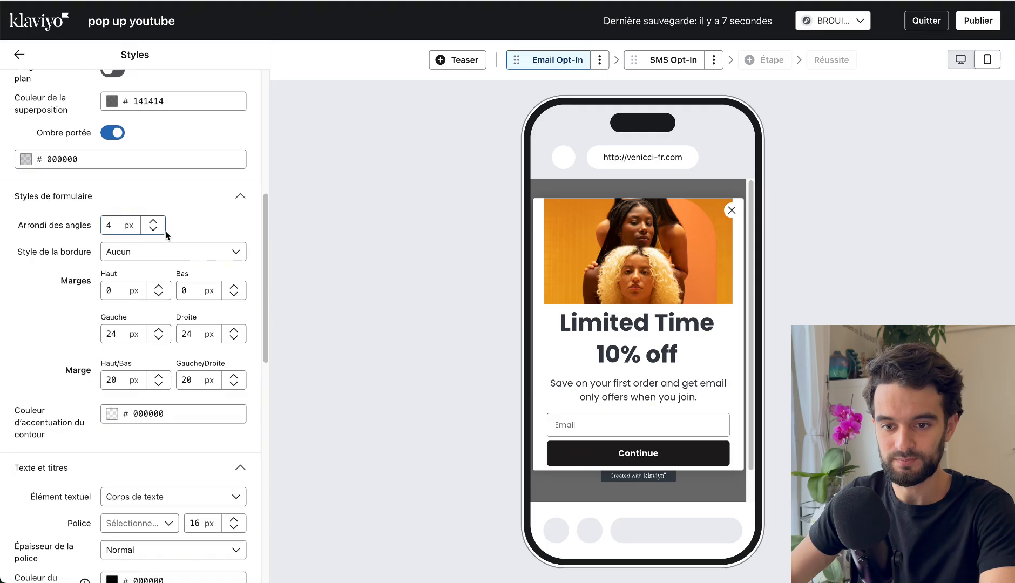
left_click(161, 341)
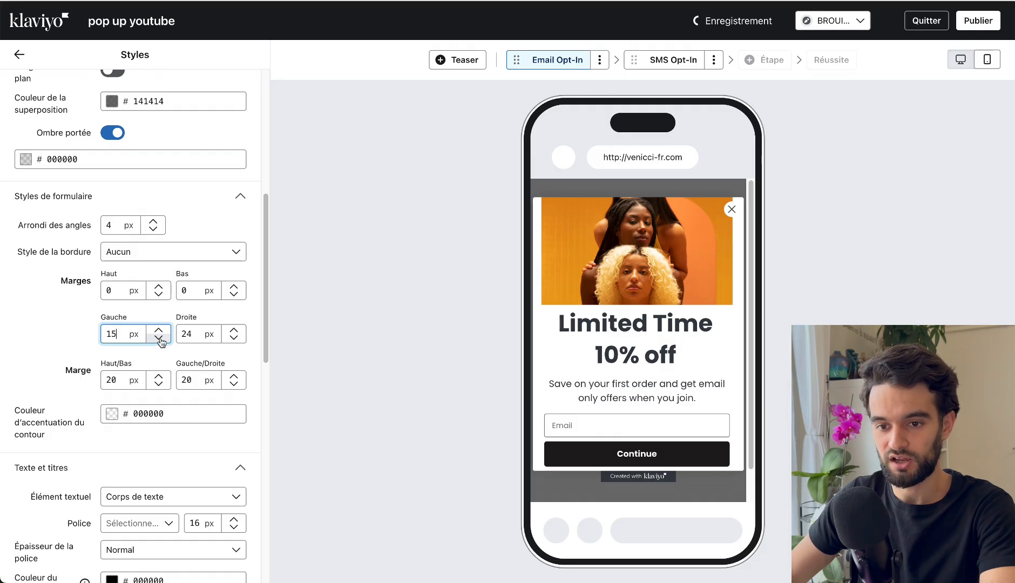
left_click(161, 340)
left_click(161, 341)
left_click(160, 341)
left_click(160, 341)
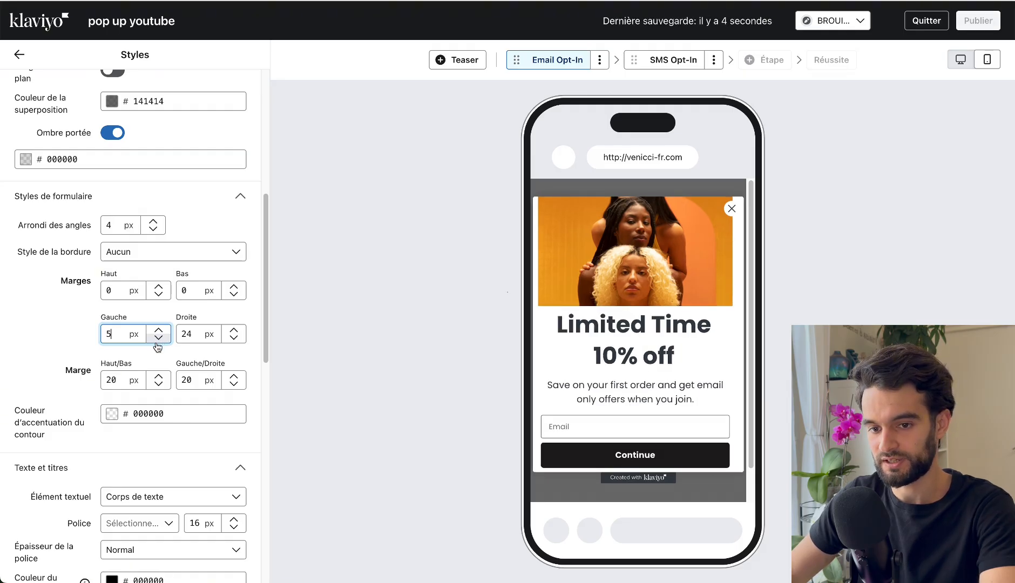
left_click(158, 341)
left_click(158, 340)
left_click(158, 341)
left_click(158, 340)
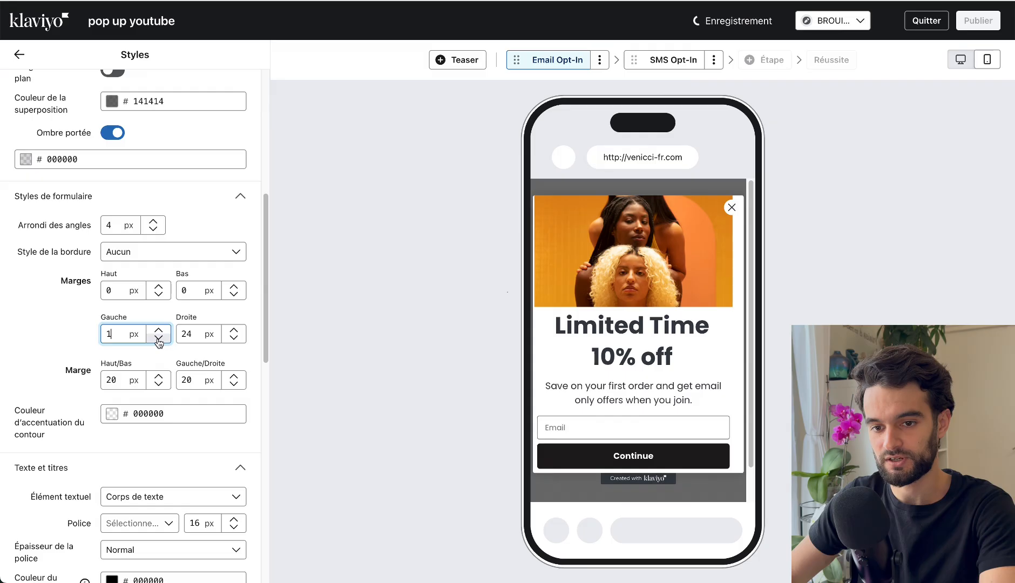
left_click(158, 341)
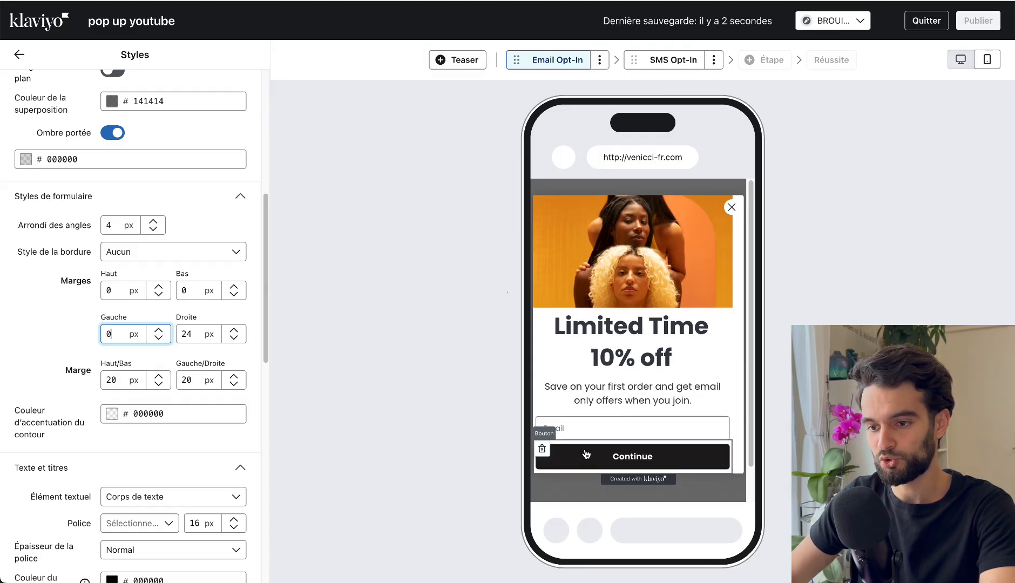
double_click(193, 335)
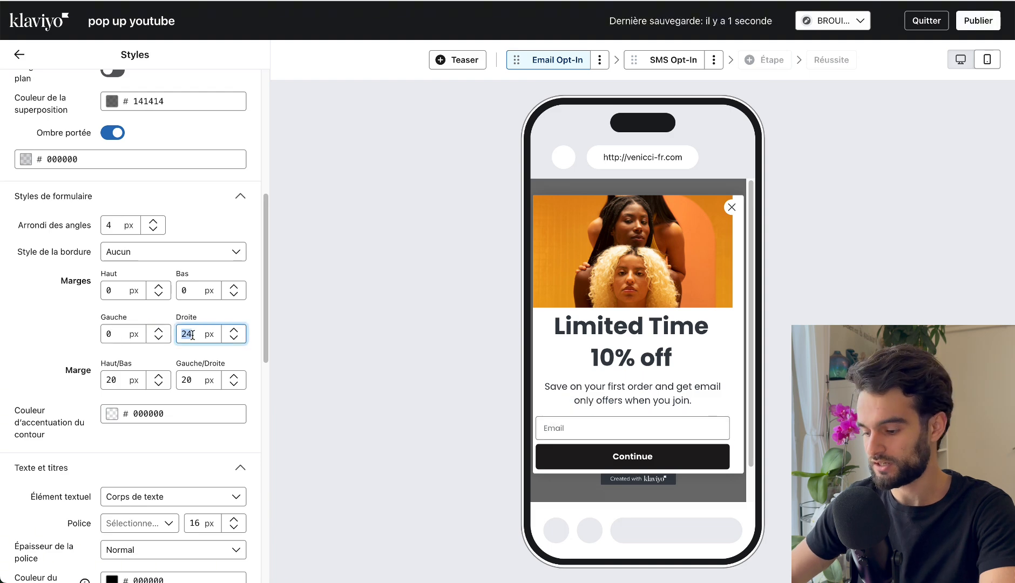
type("0")
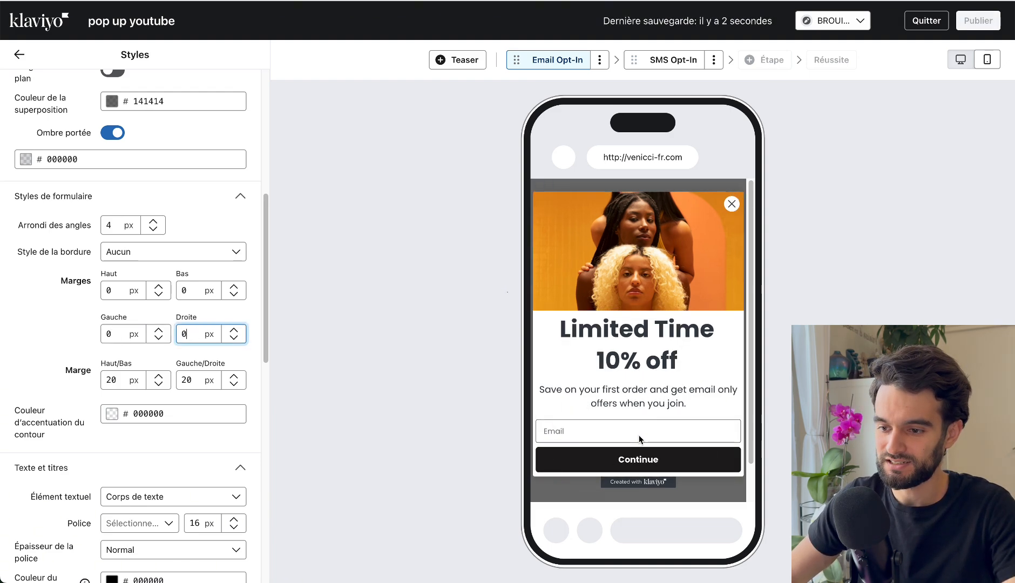
Check the example pop-up's wording and replace the heading below the image with "-35% sur votre 1ère commande".
left_click(629, 343)
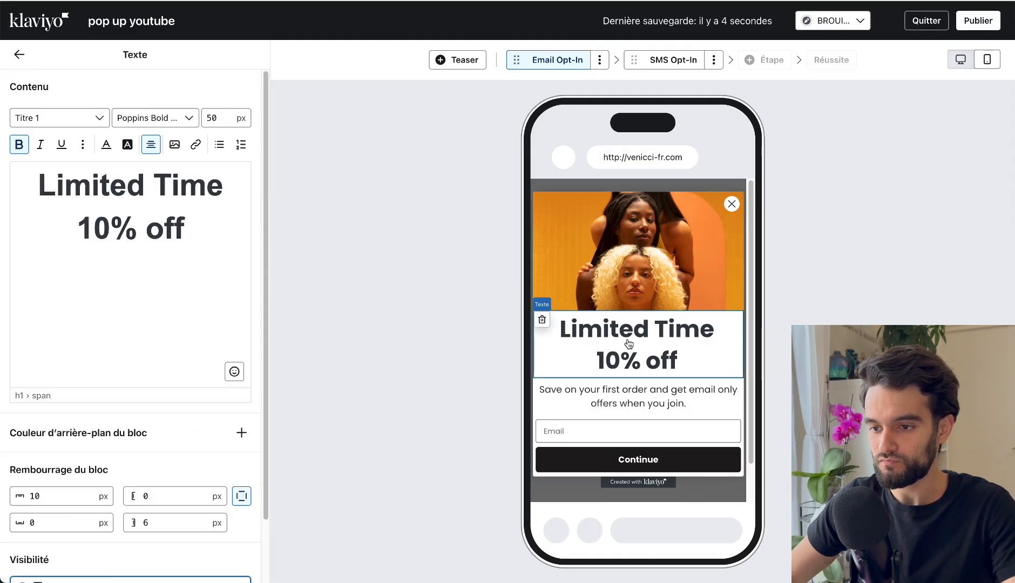
left_click(608, 231)
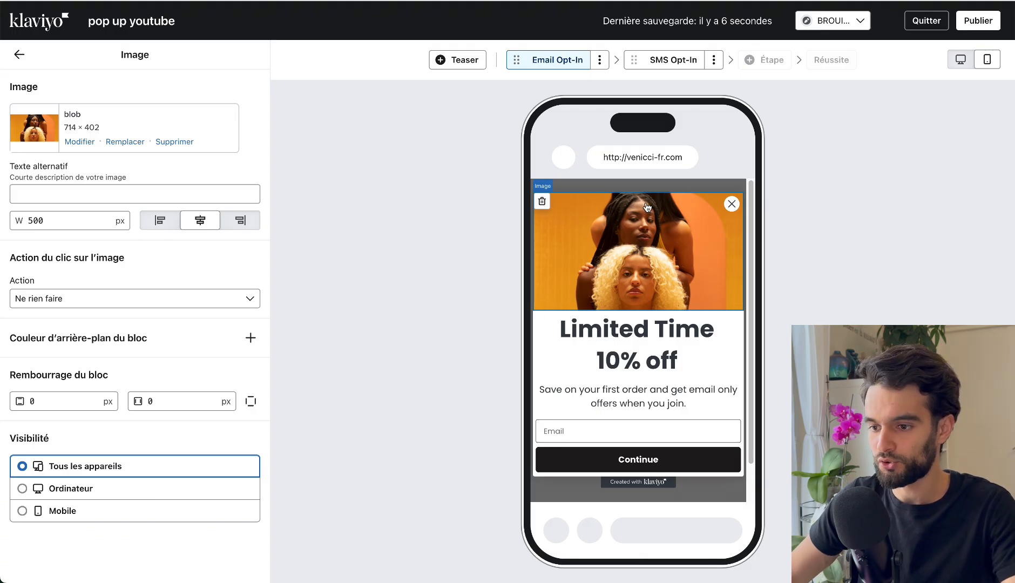
left_click(624, 346)
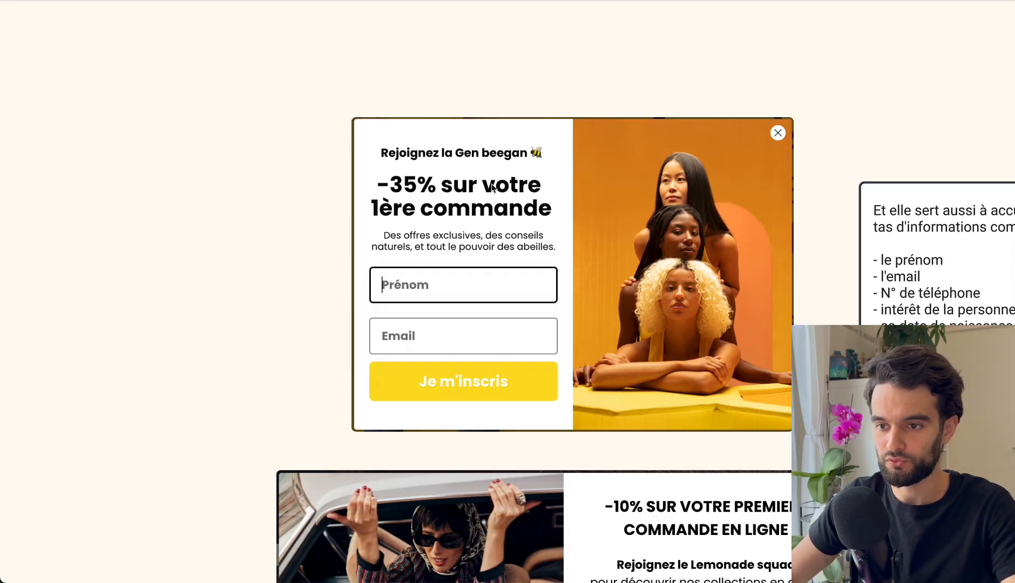
left_click(382, 185)
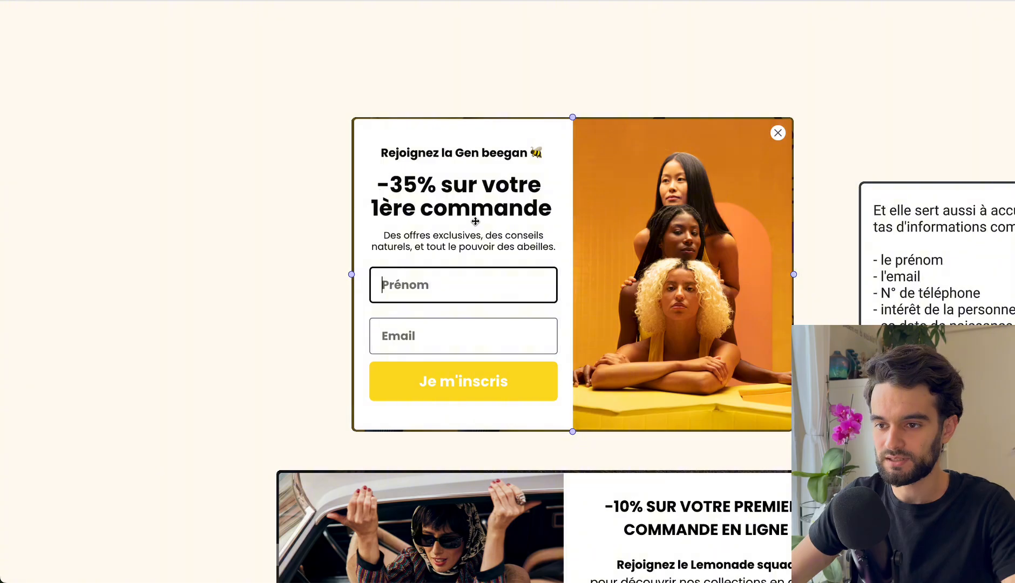
left_click(202, 81)
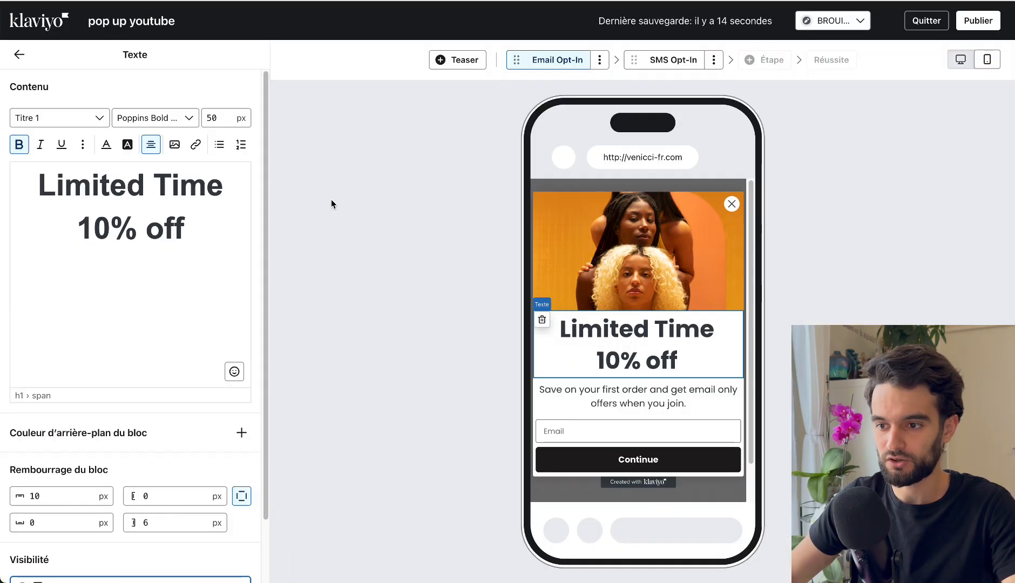
triple_click(102, 228)
left_click(86, 187)
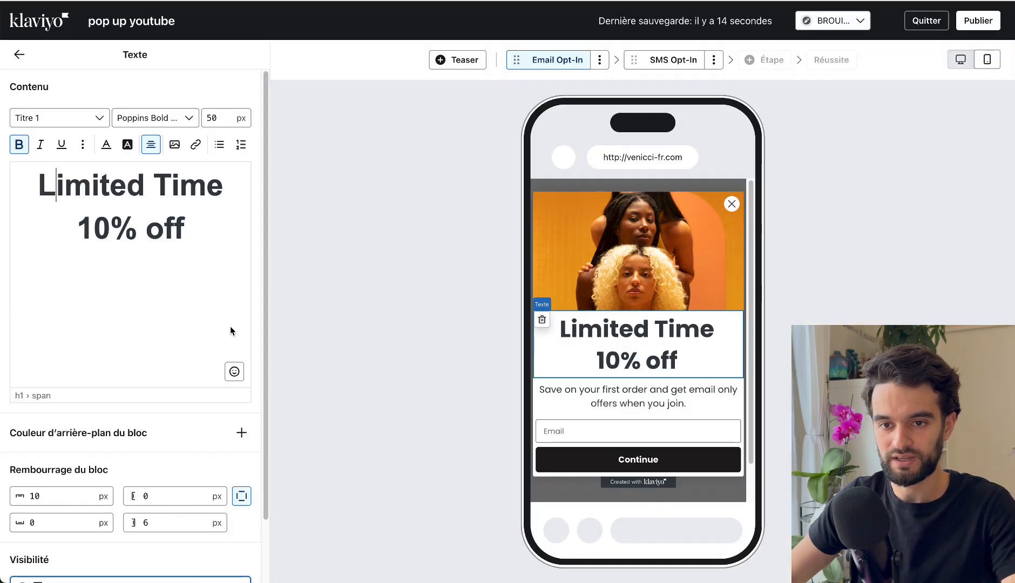
scroll(49, 250, "down", 3)
scroll(48, 250, "up", 3)
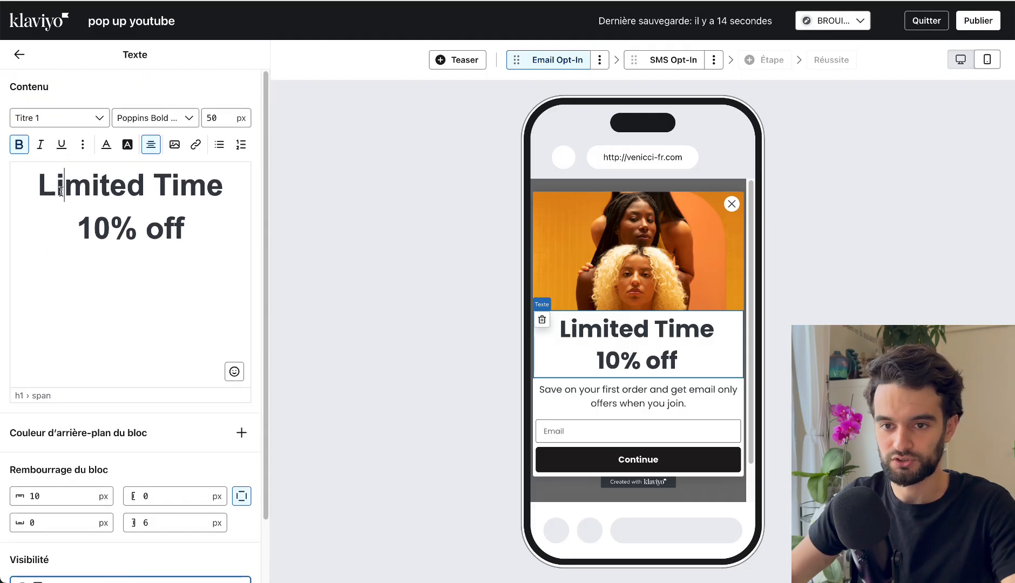
left_click_drag(38, 184, 197, 241)
key("BackSpace")
type("-35")
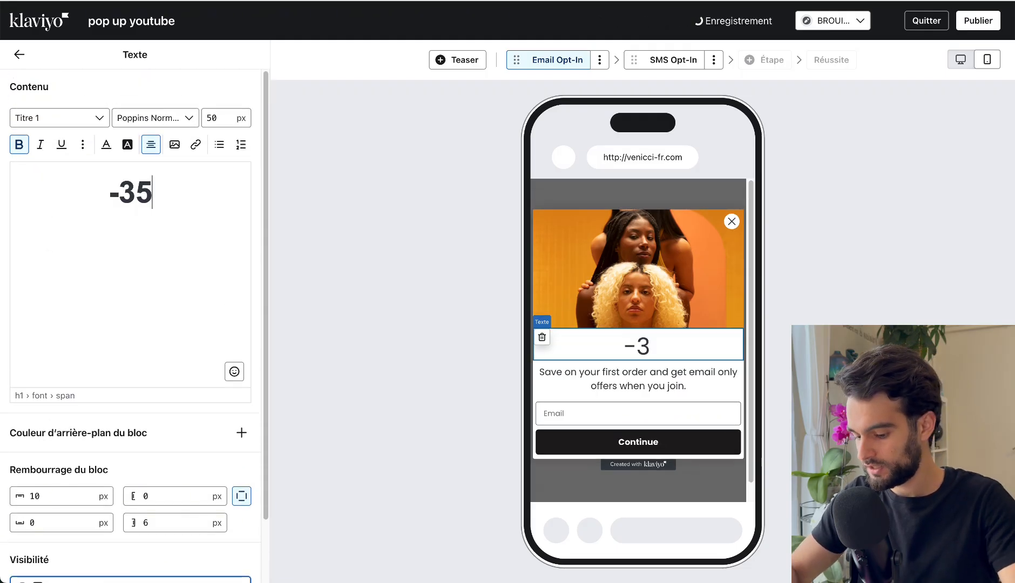
type("% sur vo")
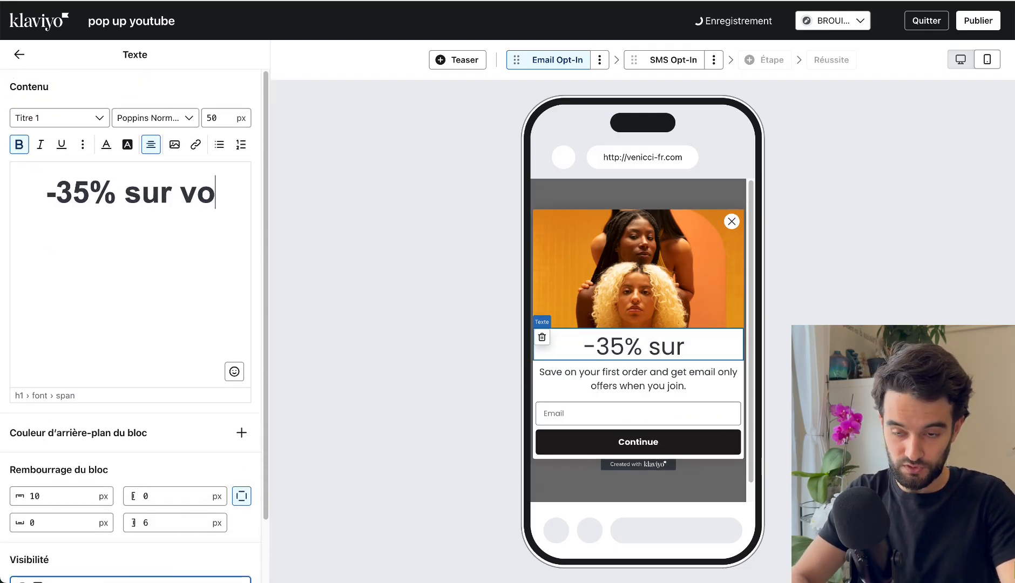
type("tre 1ère commande")
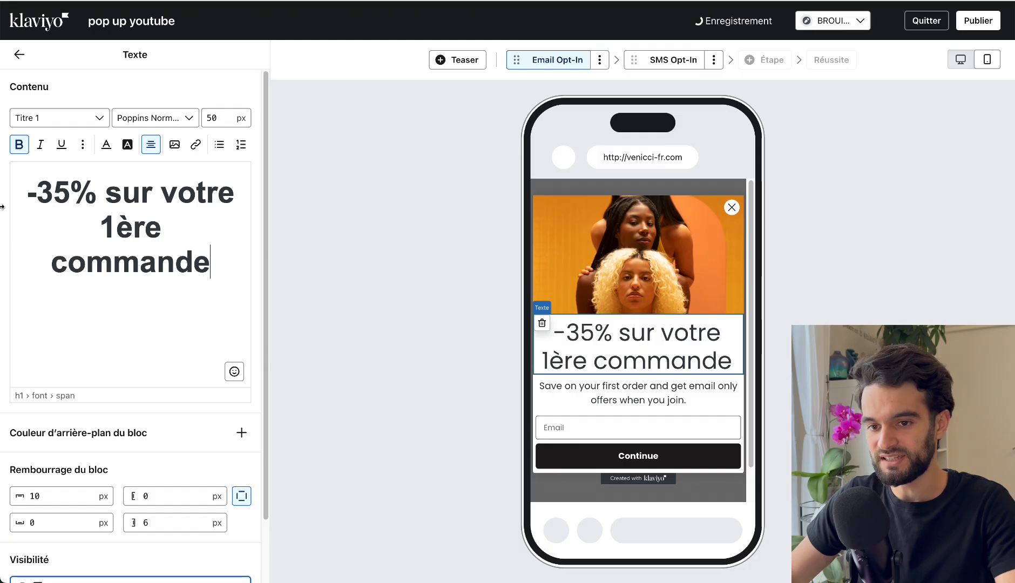
Try a font size of 30 px on the whole heading text, then set it to 25 px.
left_click_drag(52, 176, 198, 265)
left_click(214, 110)
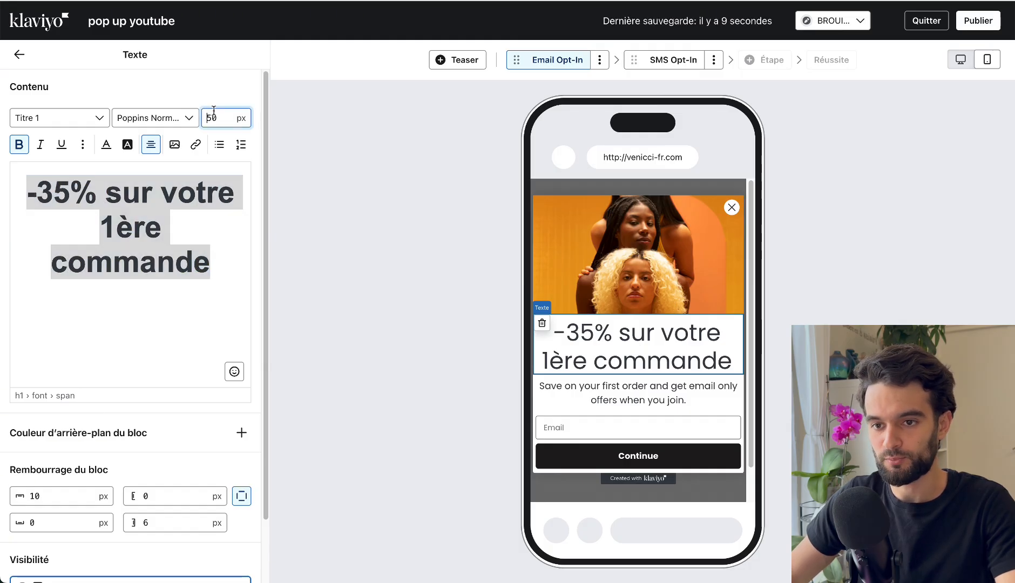
type("30")
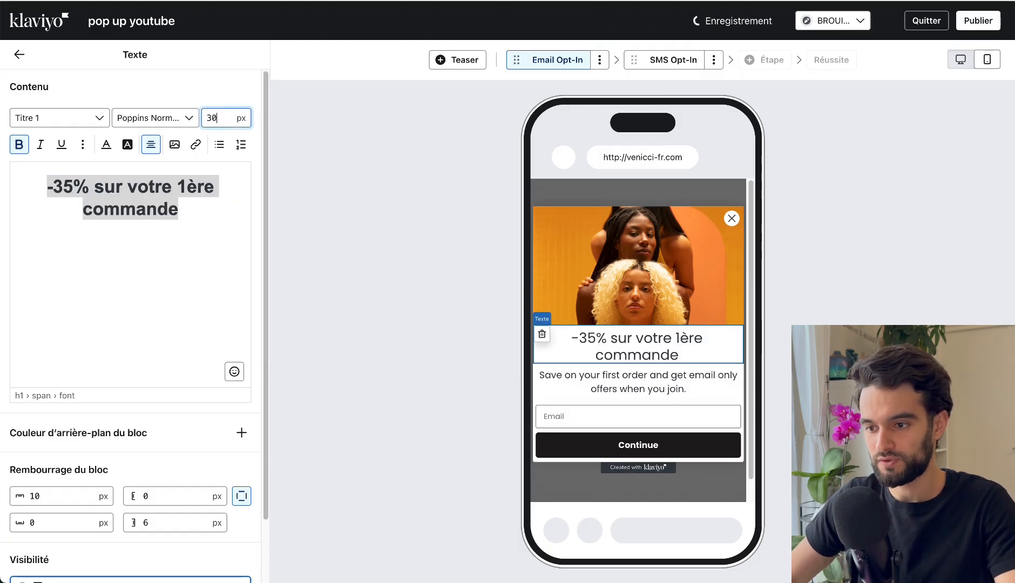
key("BackSpace")
key("BackSpace")
type("25")
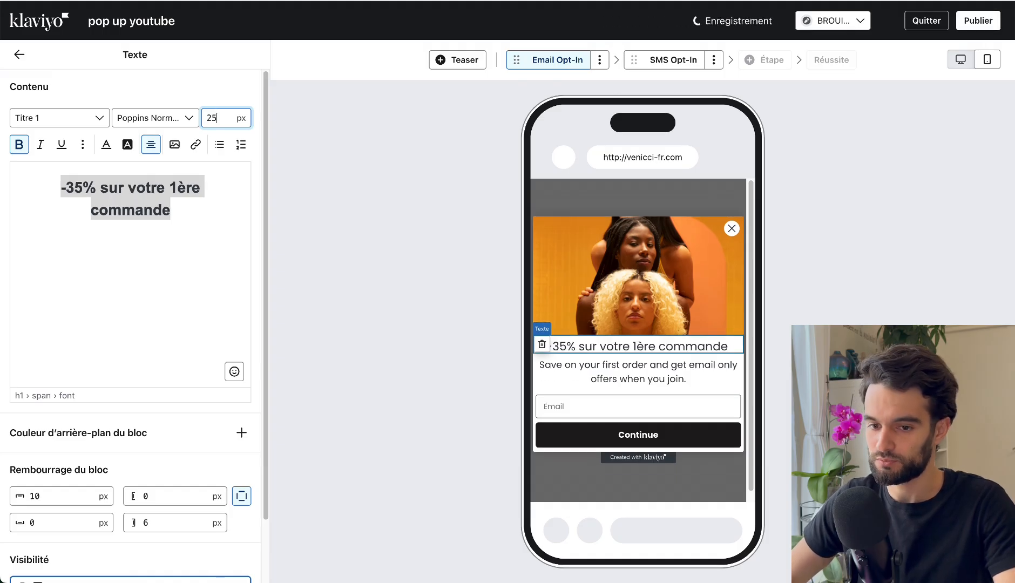
Set the heading block's left and right padding to 10 px each.
double_click(160, 498)
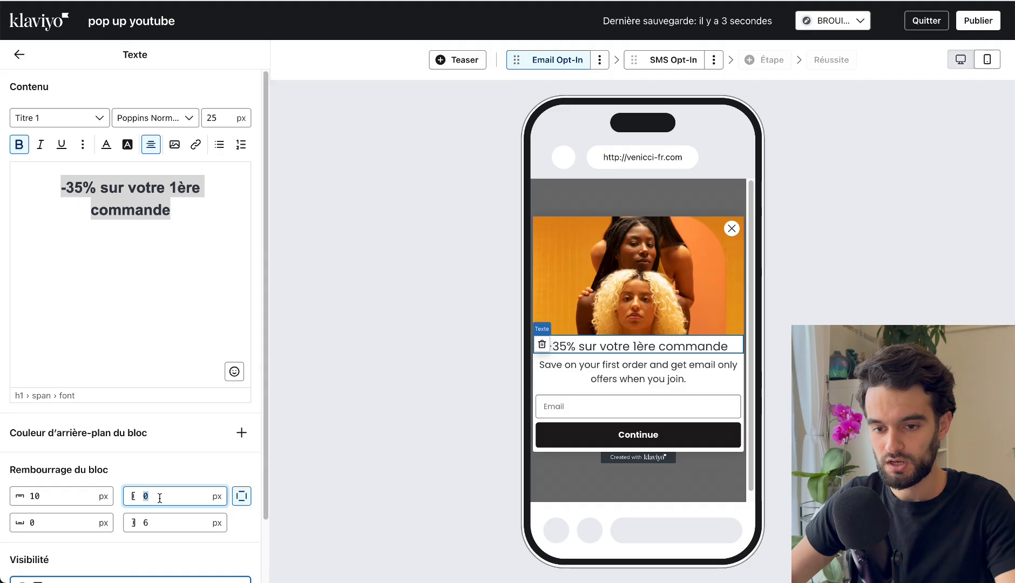
type("10")
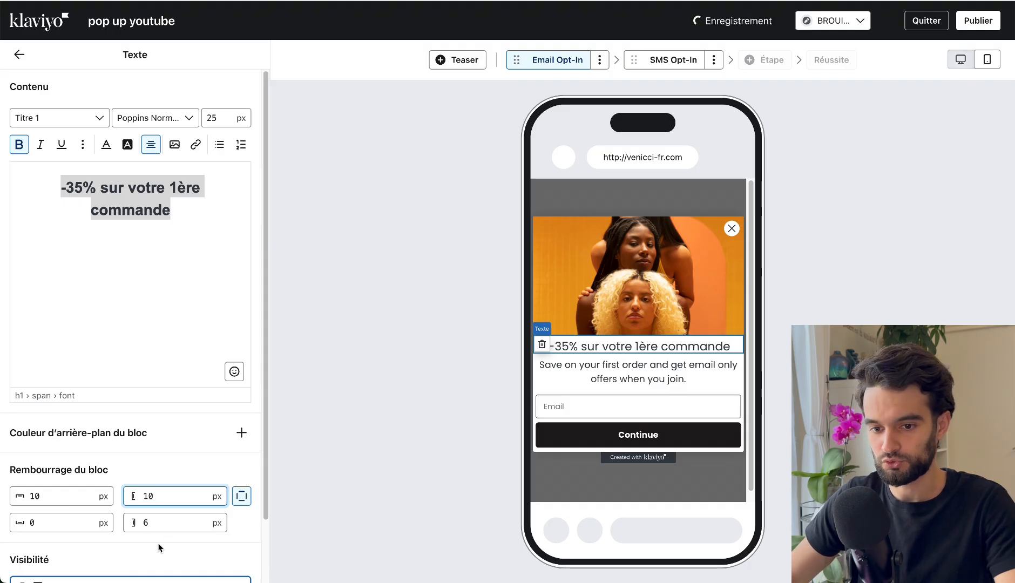
double_click(172, 524)
type("10")
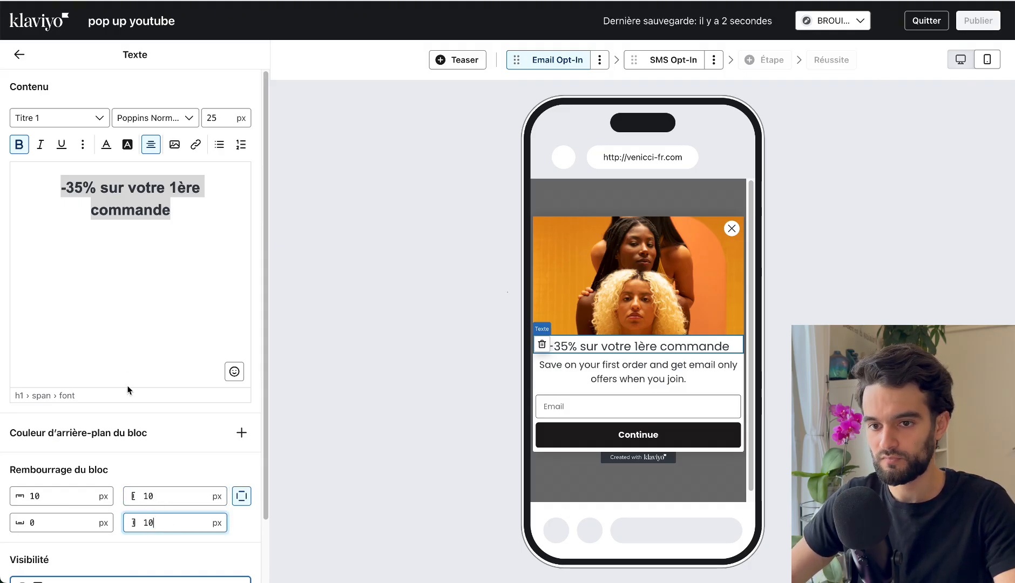
Change the font of the whole "-35% sur votre 1ère commande" heading to Poppins Extra-bold 800.
left_click(112, 149)
left_click(165, 221)
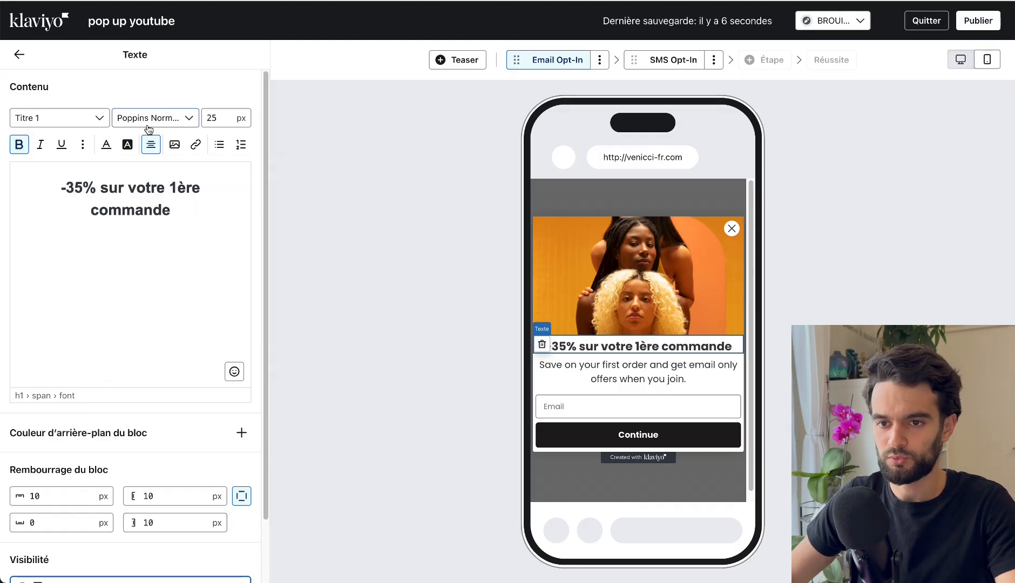
triple_click(122, 193)
left_click(173, 127)
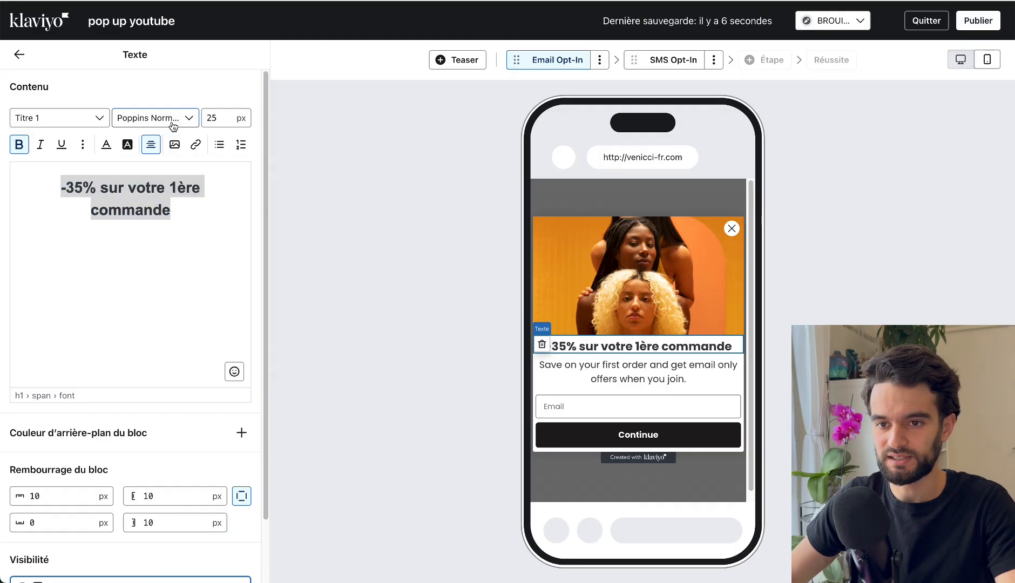
scroll(223, 257, "down", 2)
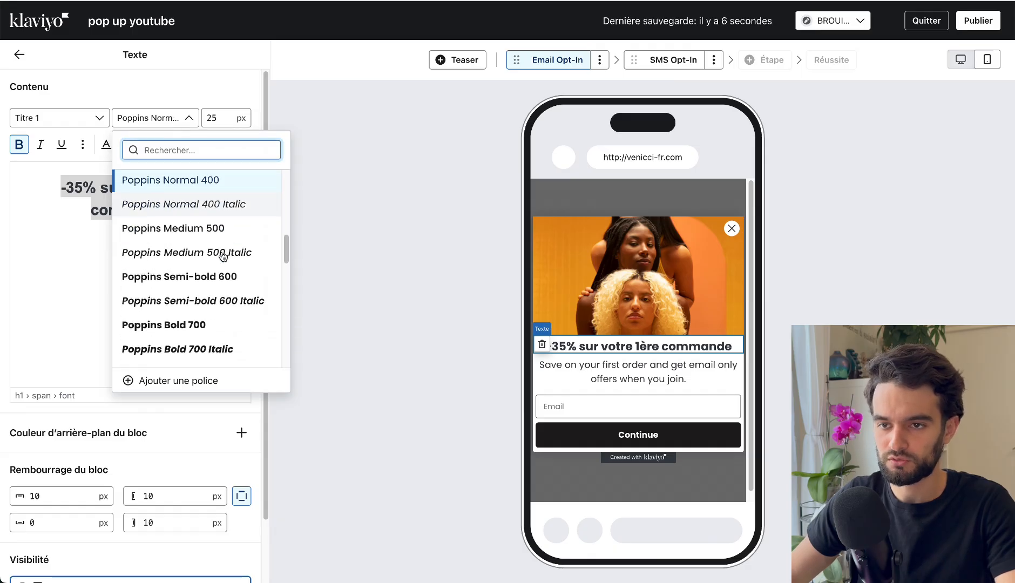
scroll(223, 259, "down", 1)
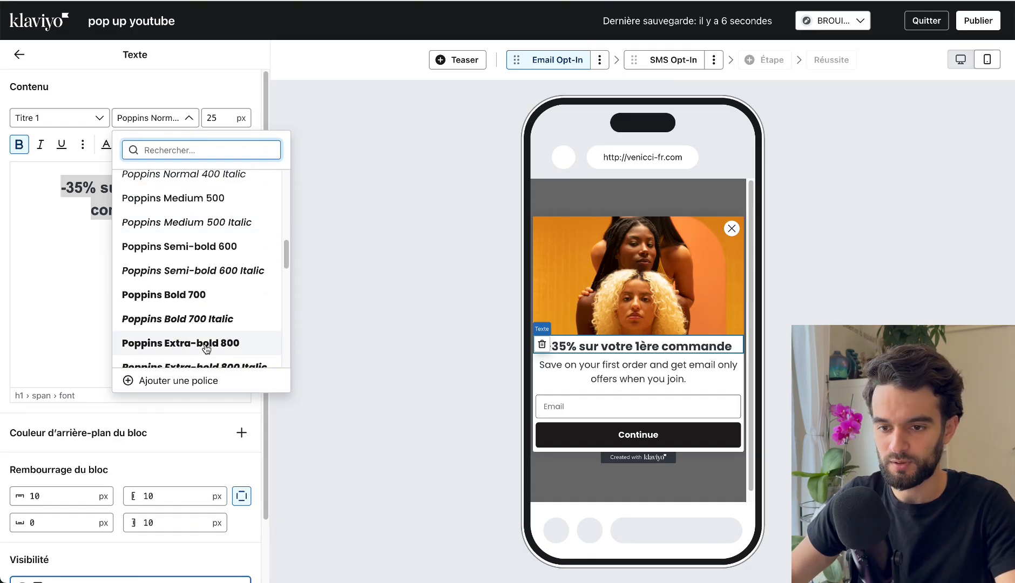
left_click(205, 344)
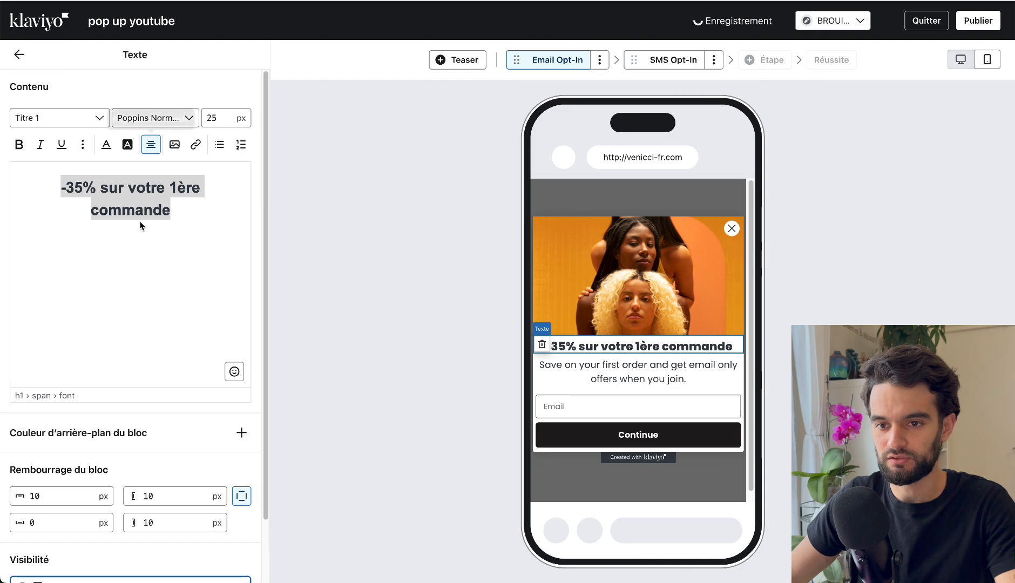
left_click(136, 204)
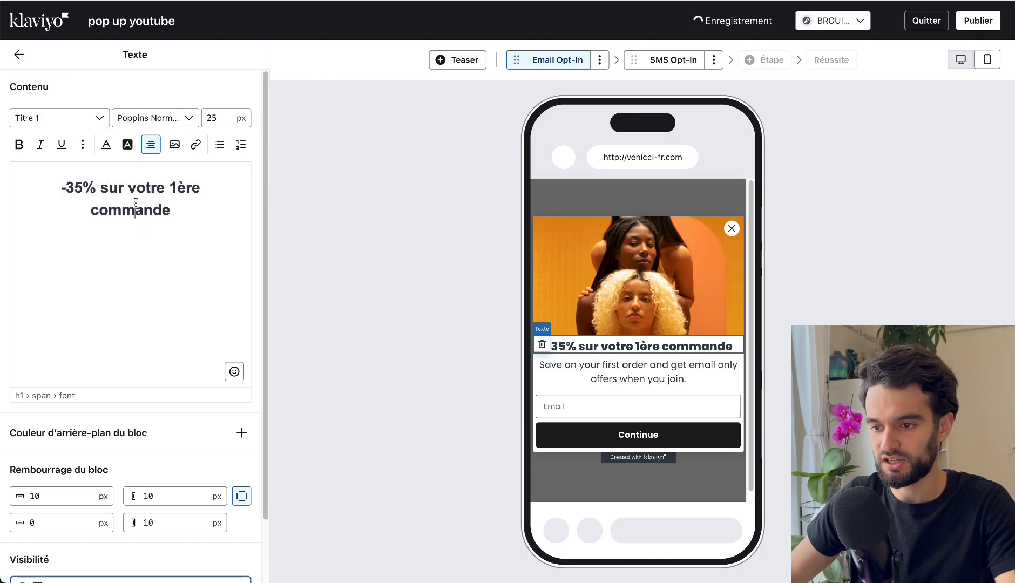
Check the example pop-up's wording and replace the paragraph below the heading with "Des offres exclusives, des conseils naturels, et tout le pouvoir des abeilles.".
left_click(615, 357)
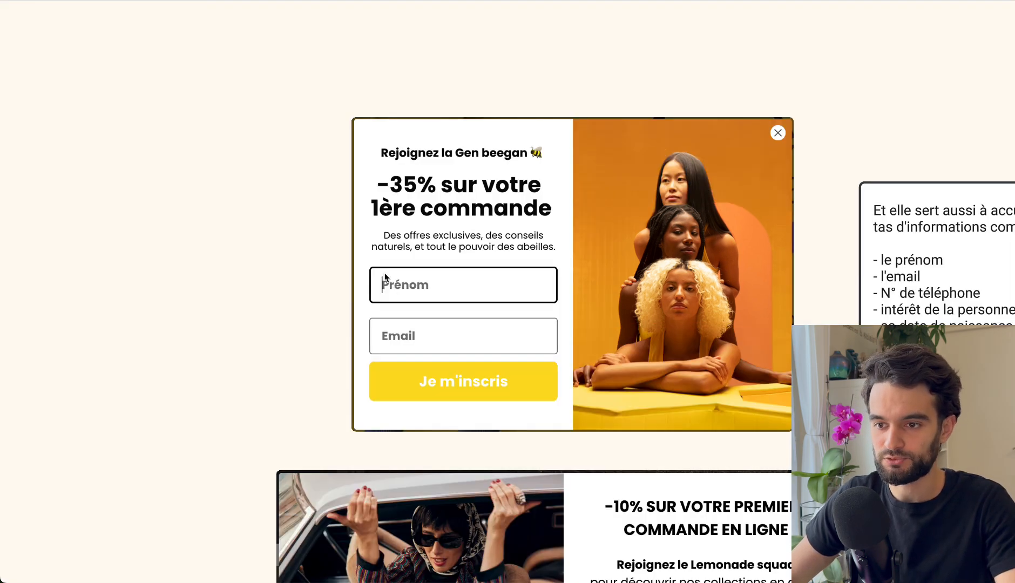
left_click(481, 234)
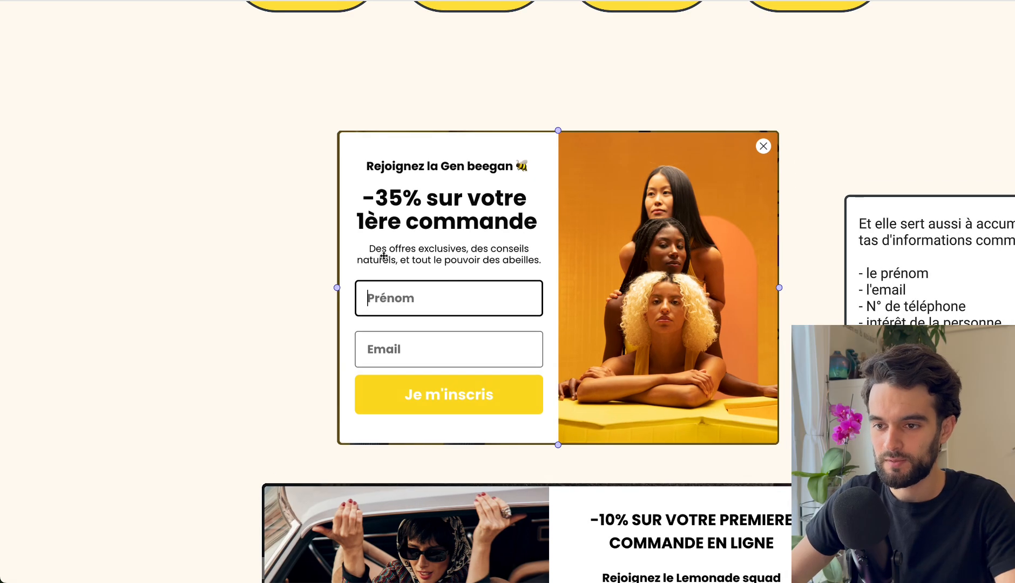
left_click(254, 109)
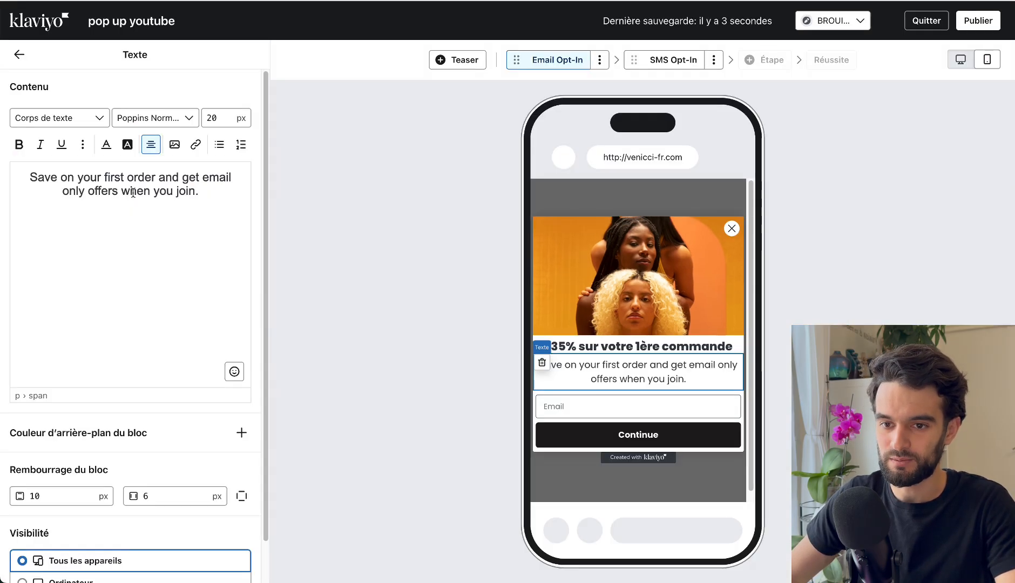
type("Des offres exclusives, des conseils naturels, et tout le pouvoir des abeil")
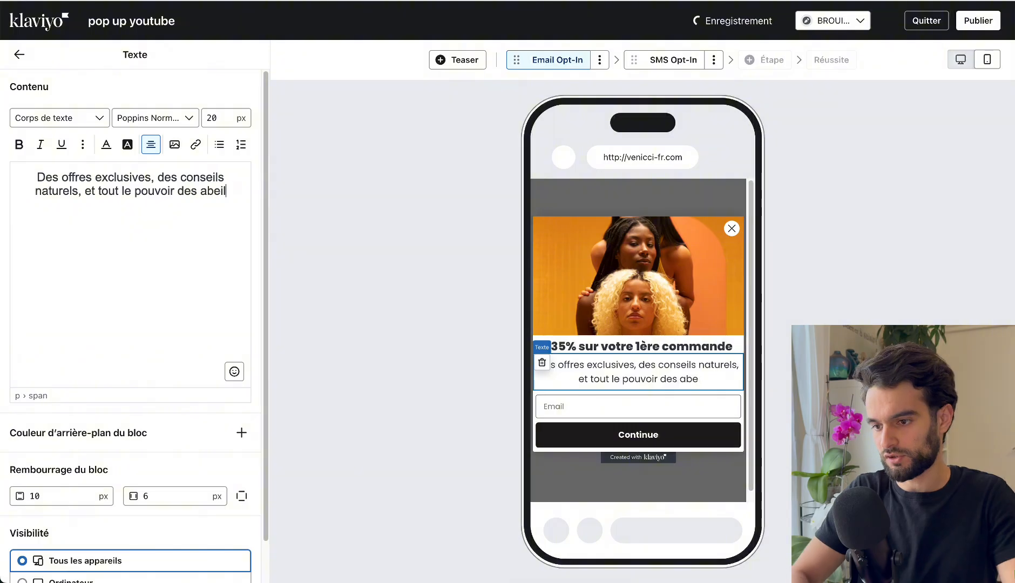
type("les.")
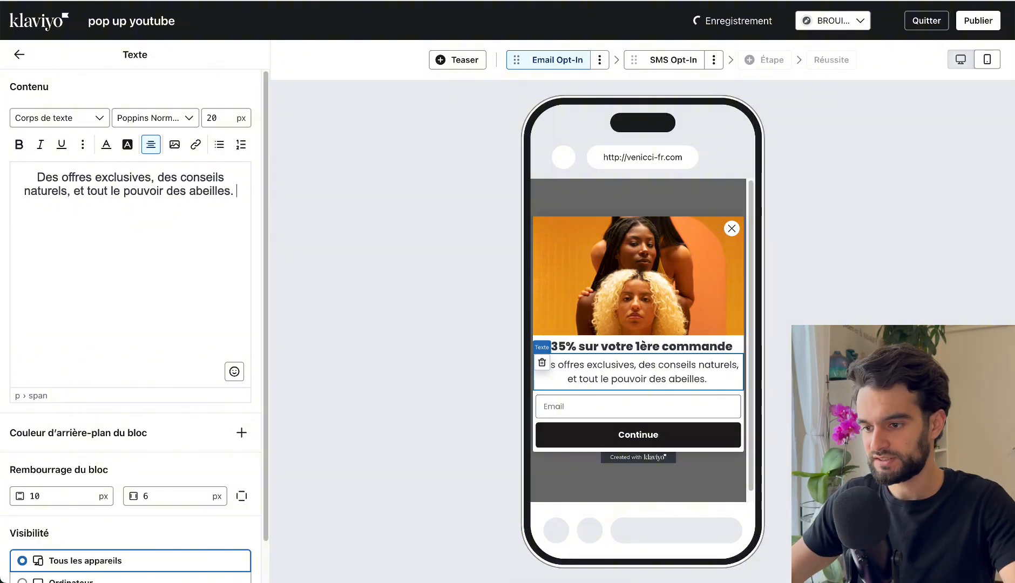
Try horizontal paddings of 25 px and 30 px on the paragraph below the heading, keeping 25 px.
left_click(636, 410)
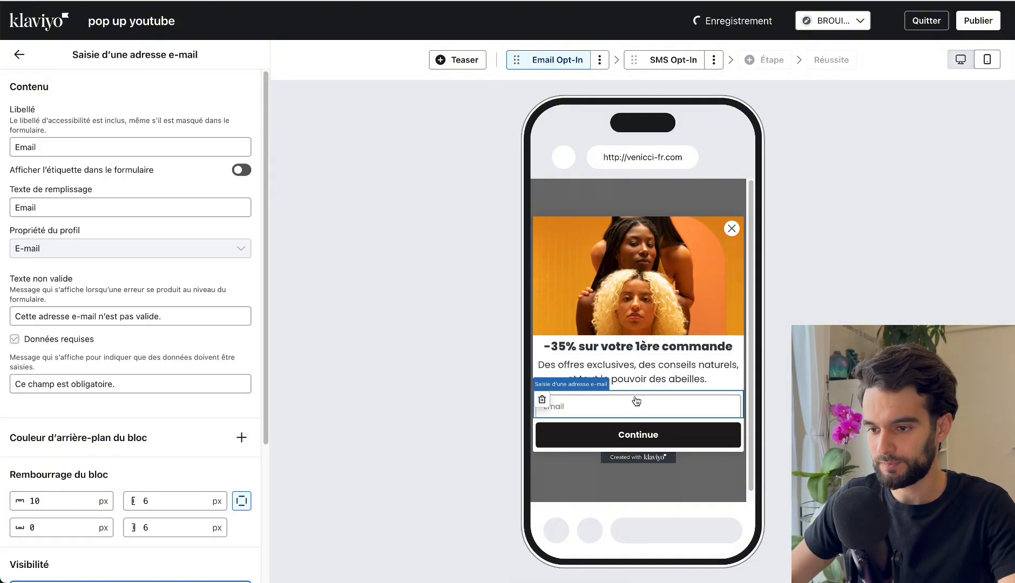
left_click(638, 381)
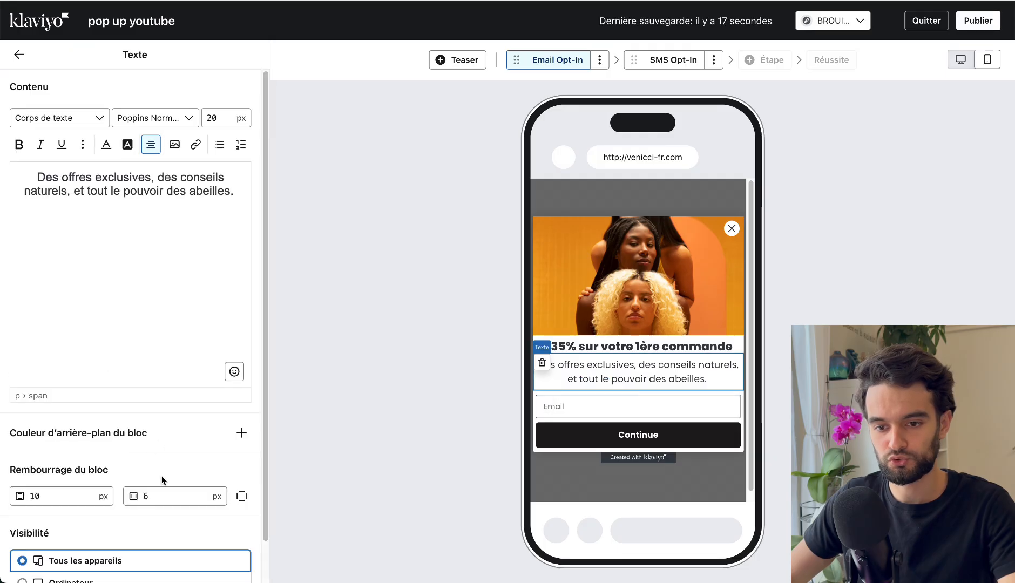
left_click(163, 492)
type("25")
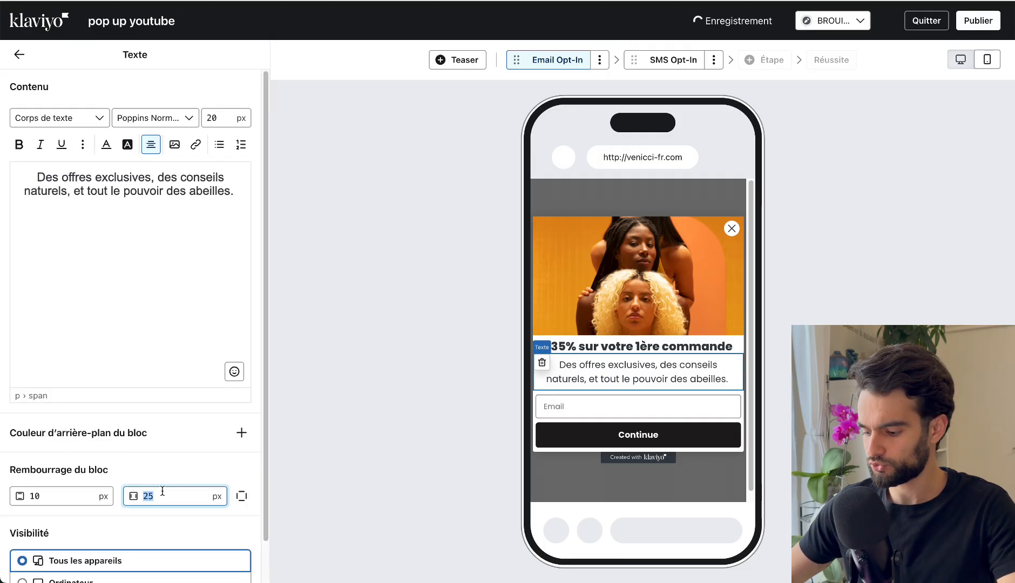
type("30")
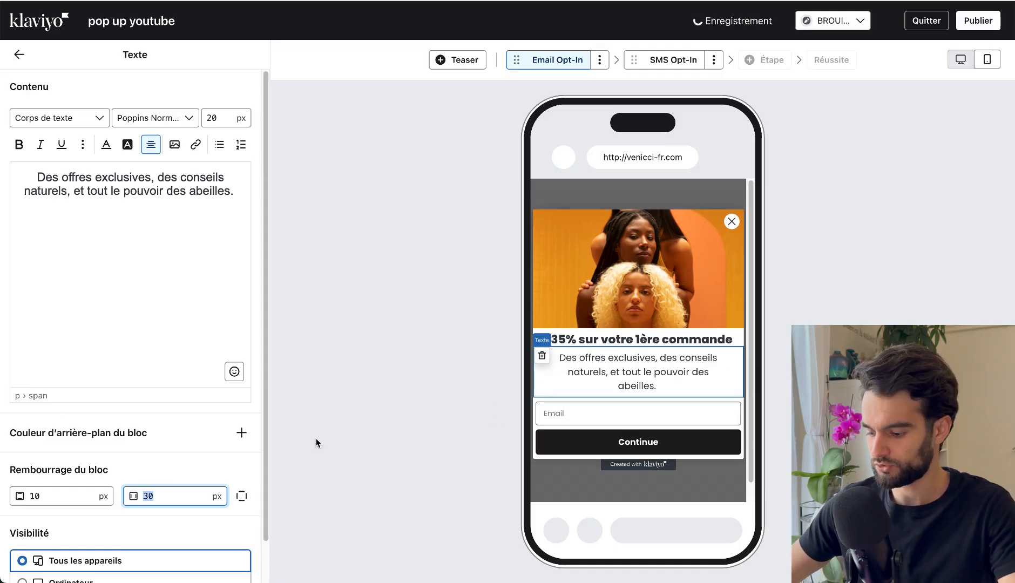
Set the e-mail input block's left and right padding to 25 px each.
left_click(633, 405)
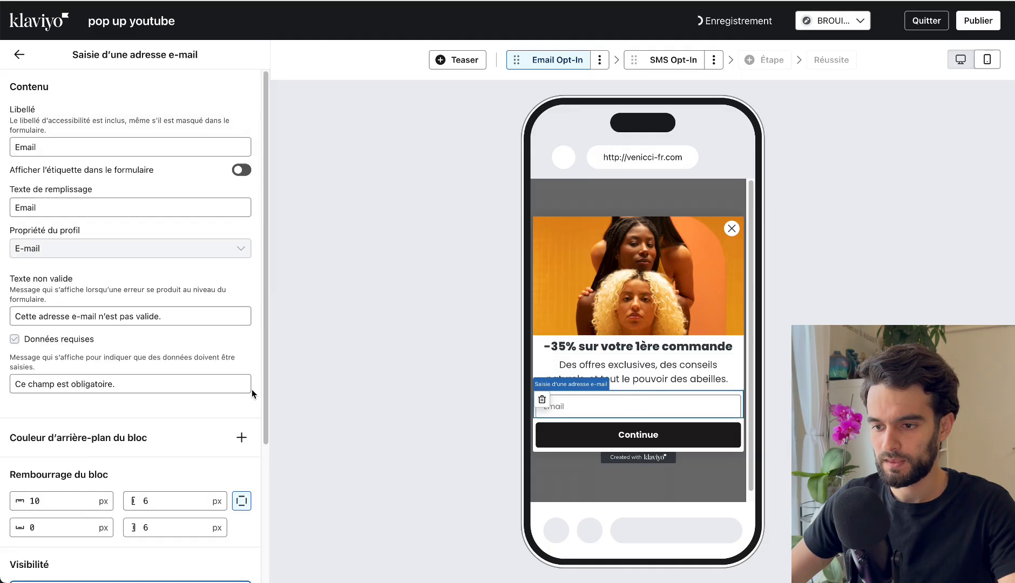
scroll(152, 444, "down", 4)
double_click(174, 315)
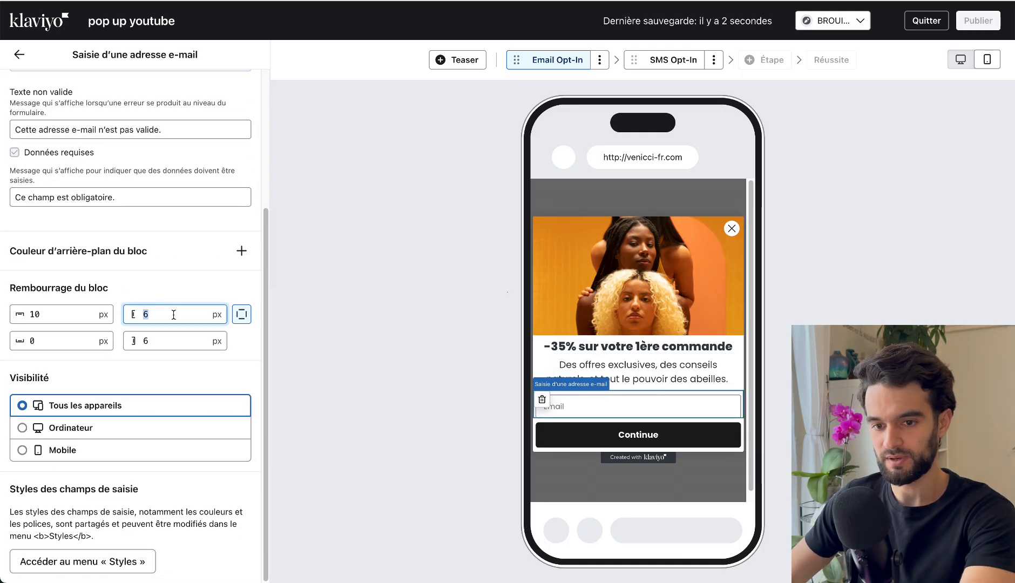
type("25")
left_click(170, 339)
type("25")
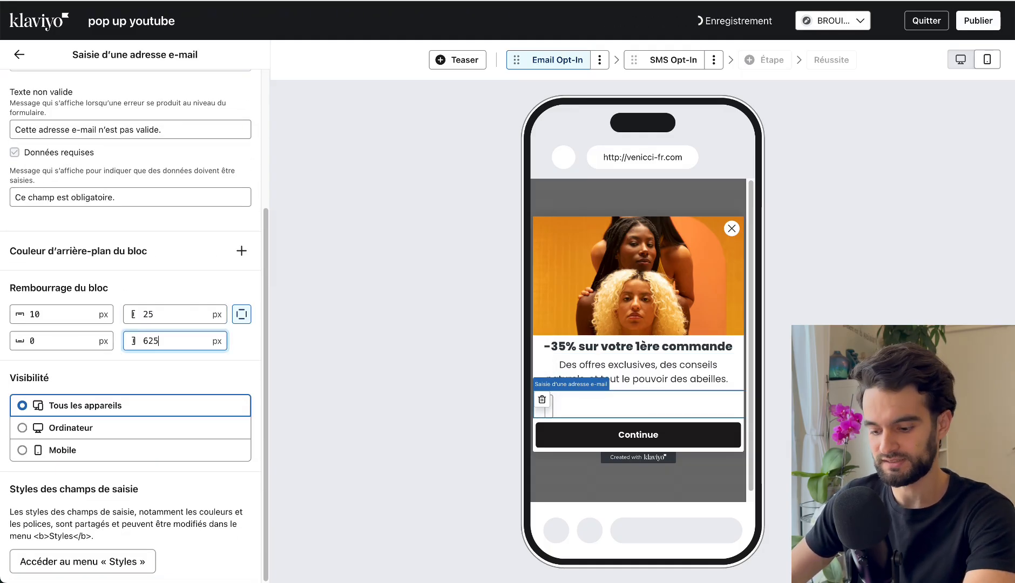
key("BackSpace")
key("BackSpace")
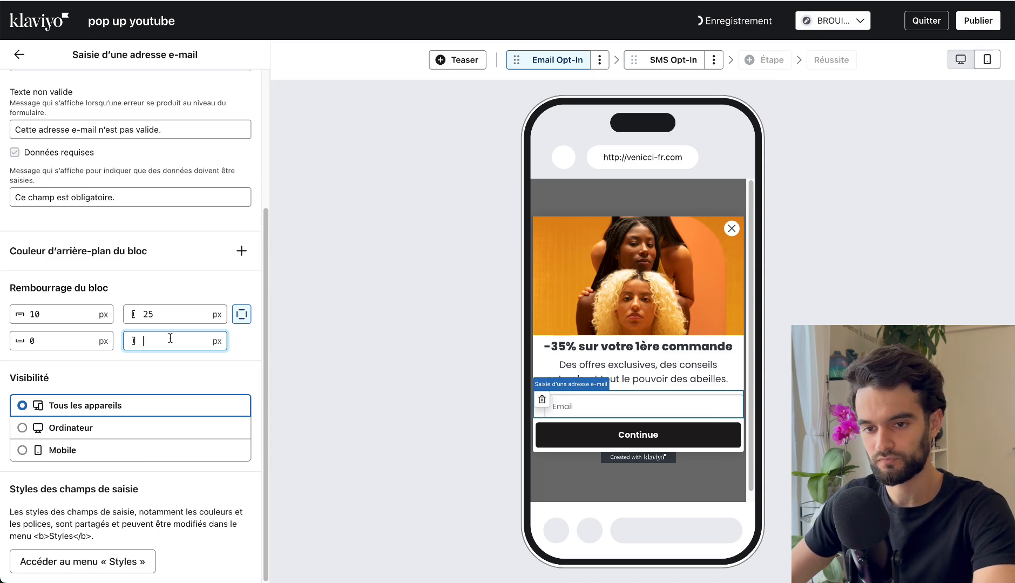
type("25")
Set the Continue button block's horizontal padding to 25 px and return to the form overview.
left_click(606, 430)
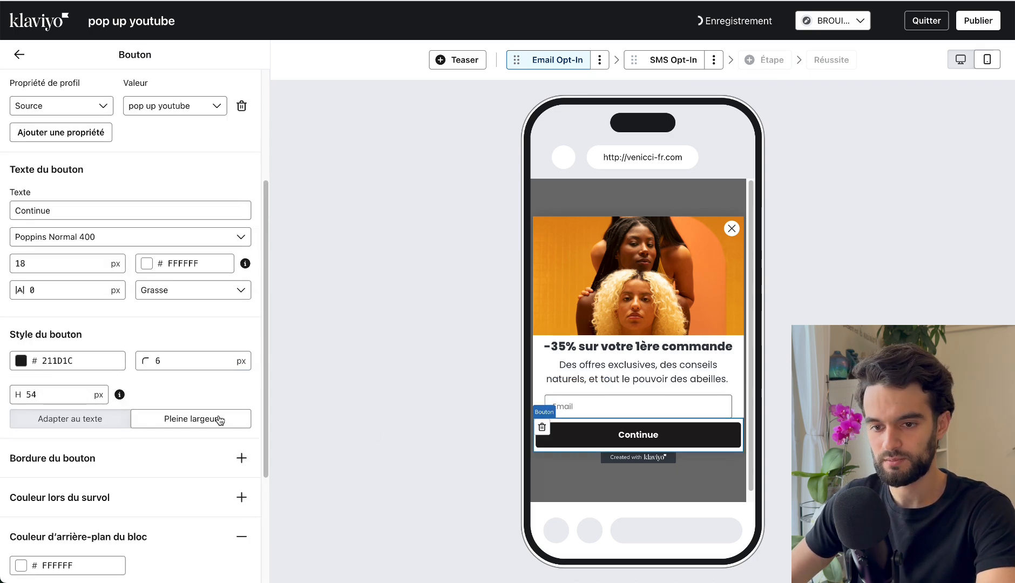
scroll(192, 359, "down", 3)
double_click(162, 459)
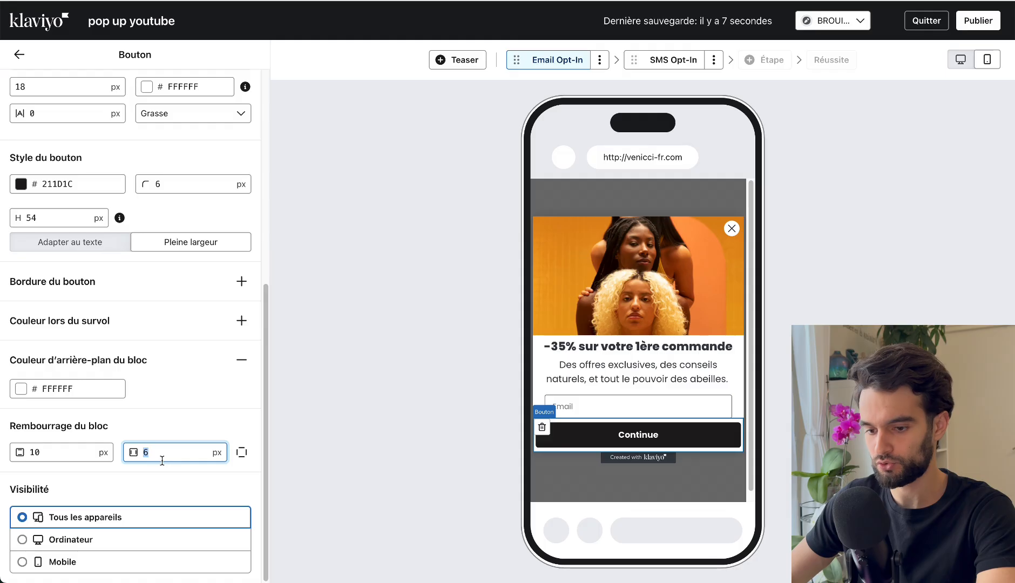
type("25")
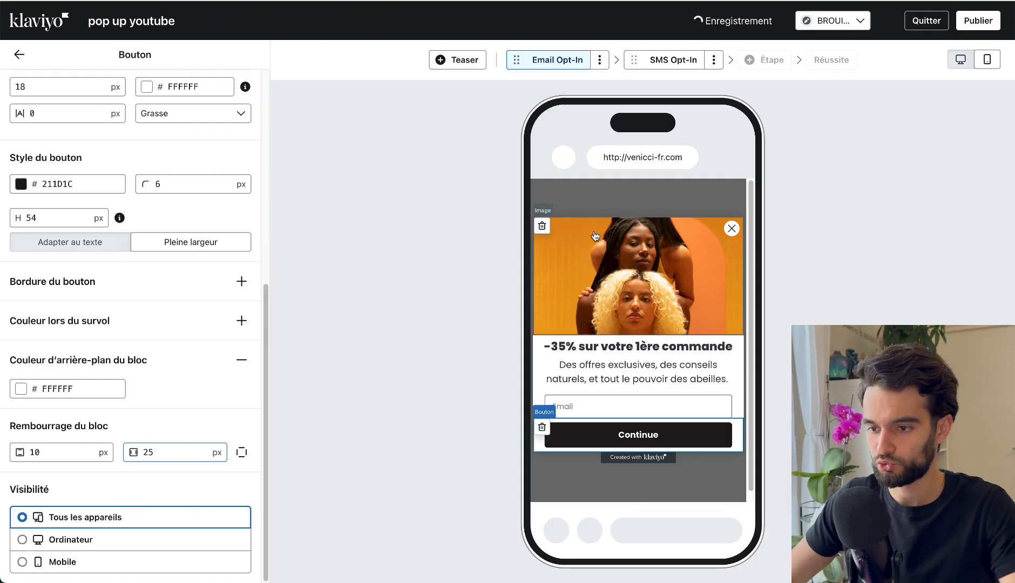
left_click(597, 318)
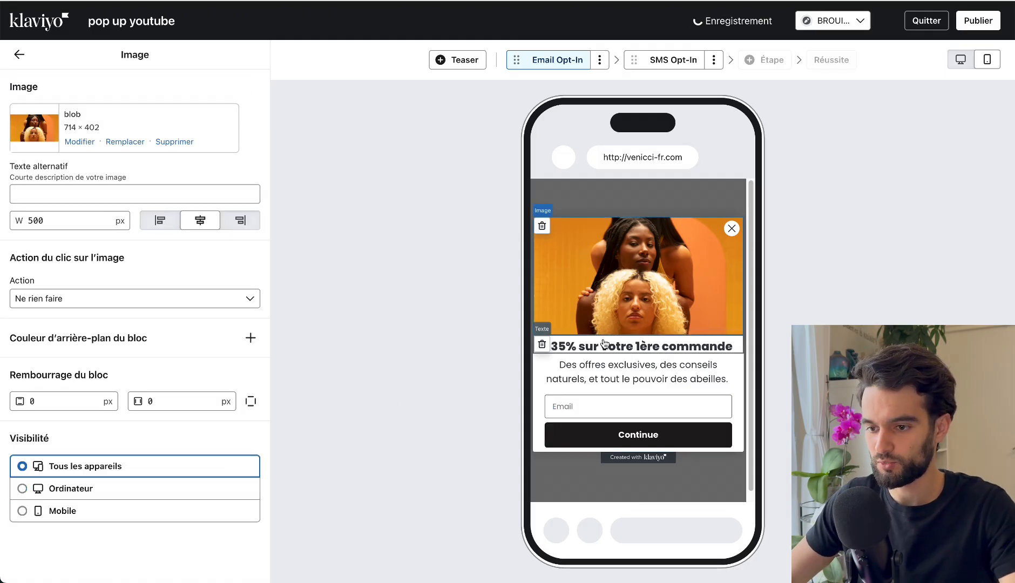
left_click(599, 402)
left_click(20, 55)
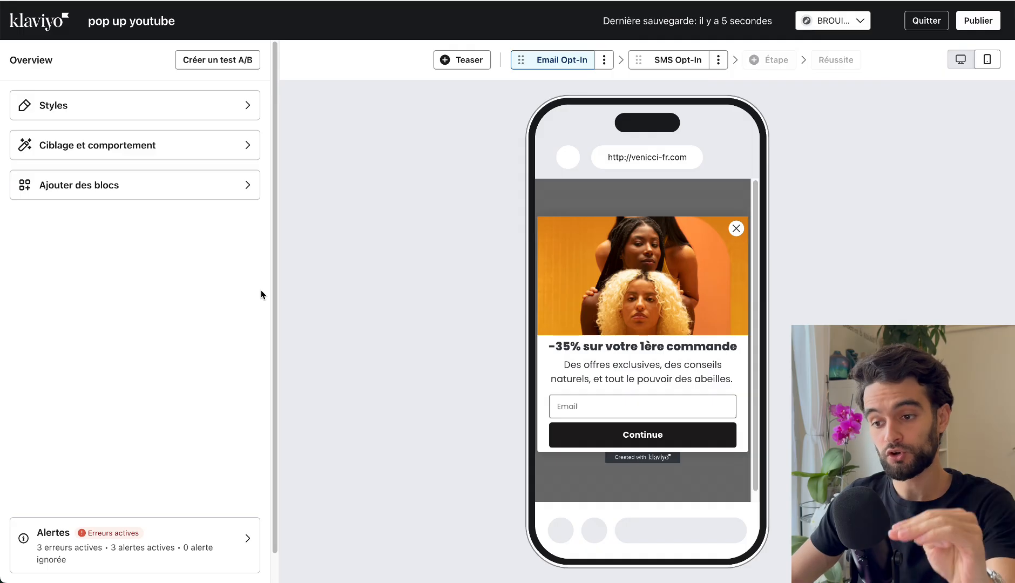
Increase the top padding of the "-35% sur votre 1ère commande" heading block to 15 px.
left_click(625, 350)
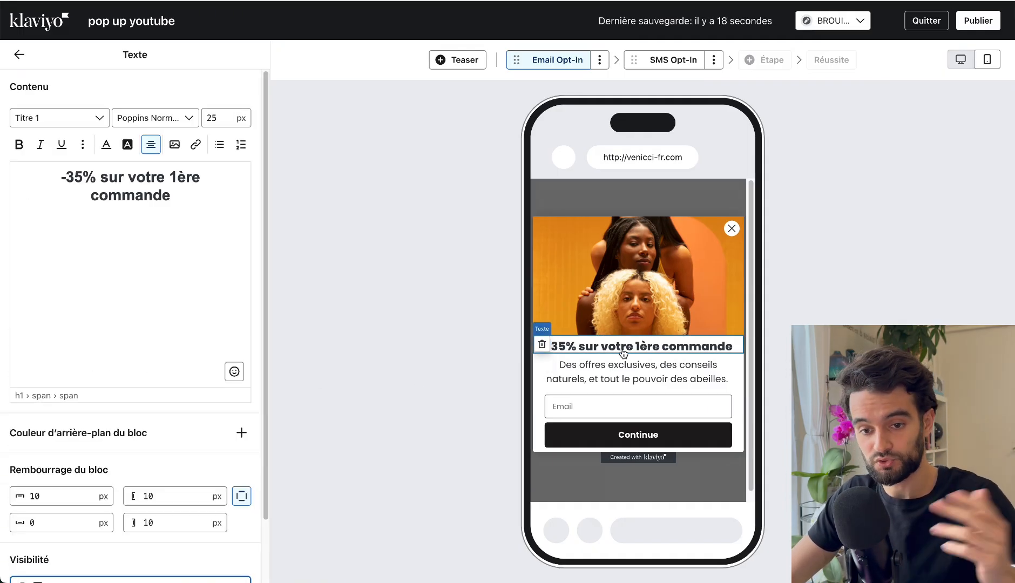
left_click(80, 496)
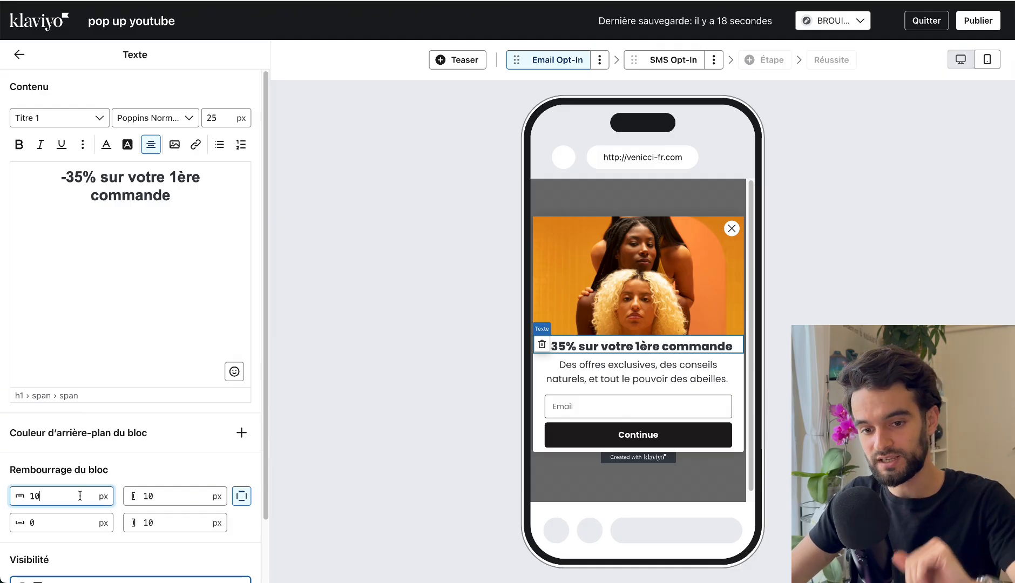
key("Up")
key("Up")
key("Up")
key("Up")
key("Up")
key("Up")
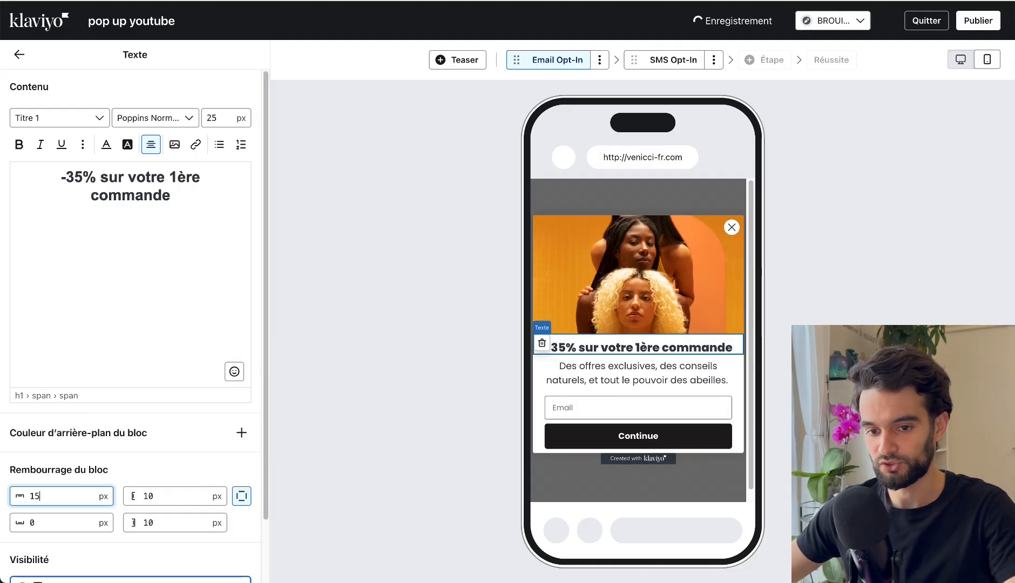
key("Down")
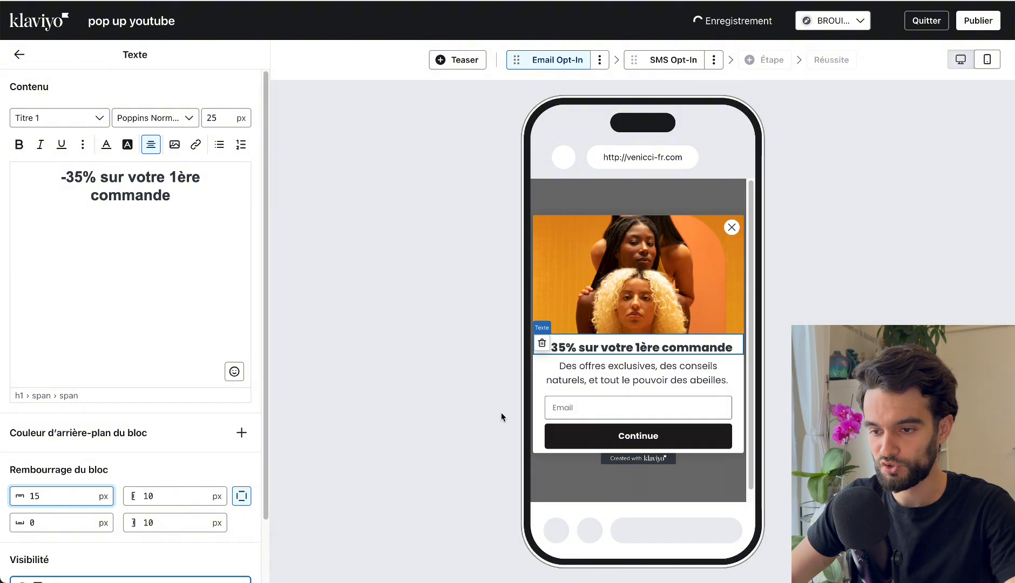
Increase the heading block's bottom padding to 8 px.
left_click(73, 524)
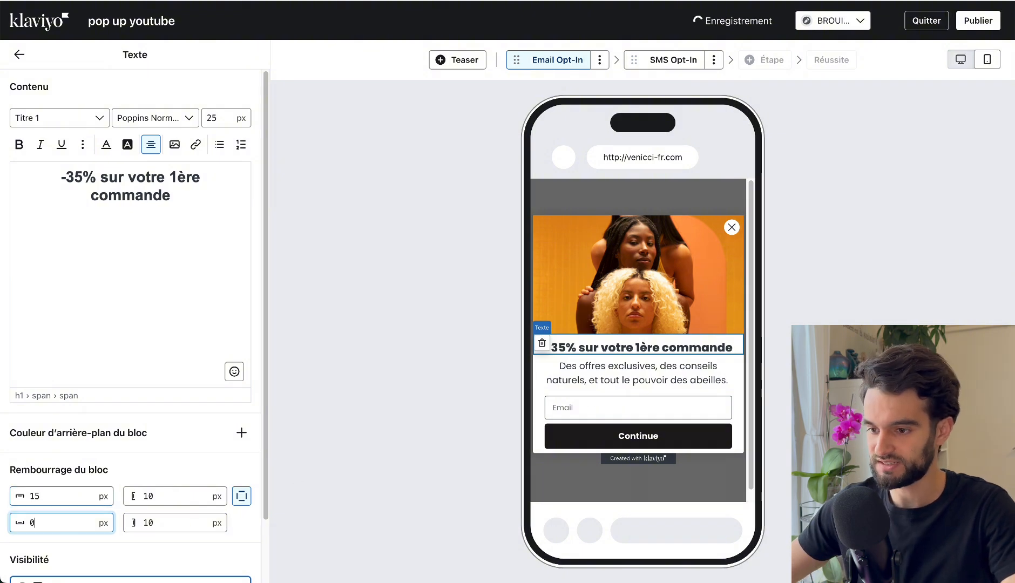
key("Up")
key("Up")
key("Up")
key("Up")
key("Up")
key("Up")
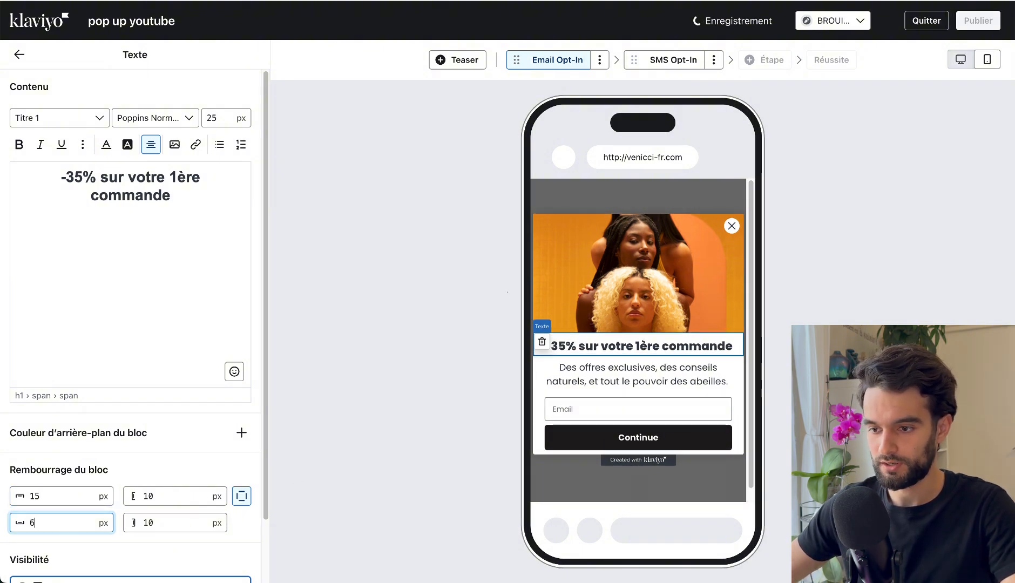
key("Up")
key("Up")
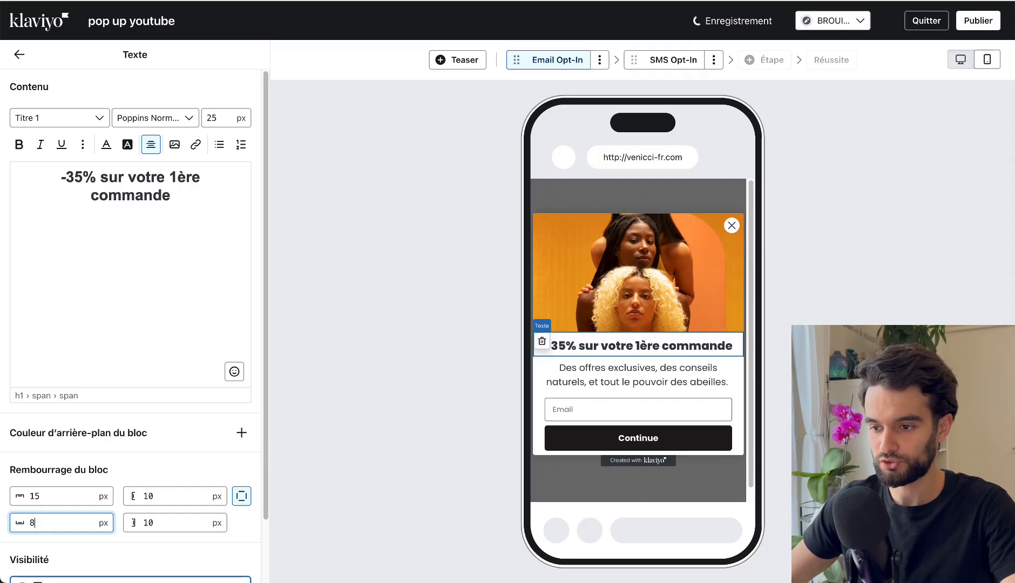
left_click(638, 355)
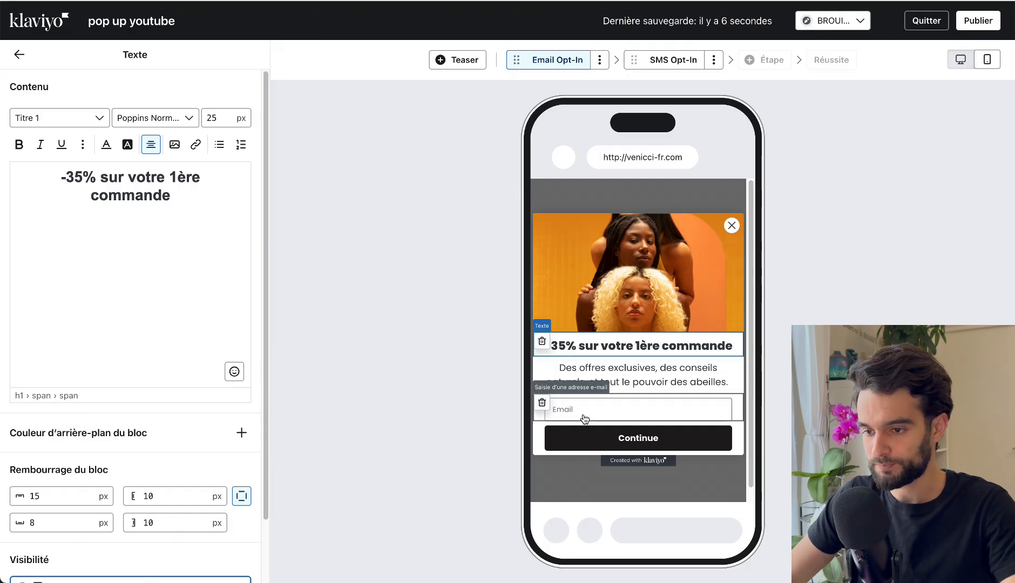
left_click(20, 61)
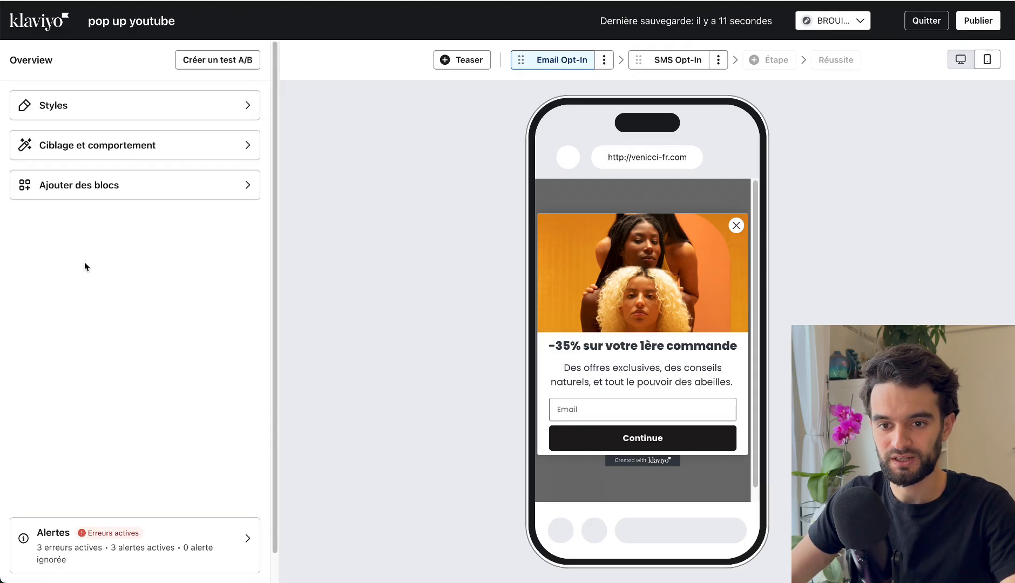
left_click(100, 196)
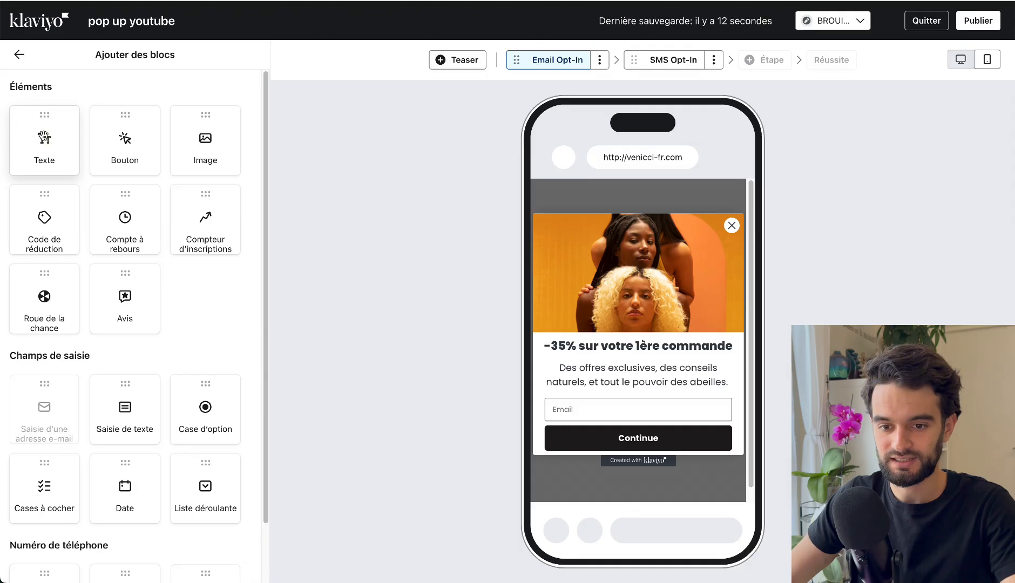
left_click_drag(44, 141, 623, 401)
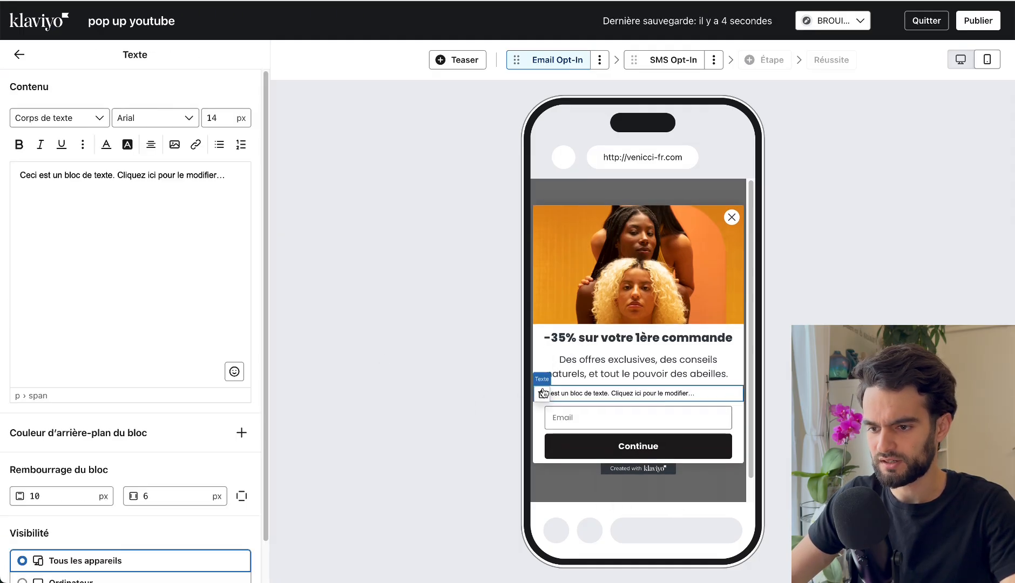
left_click(542, 393)
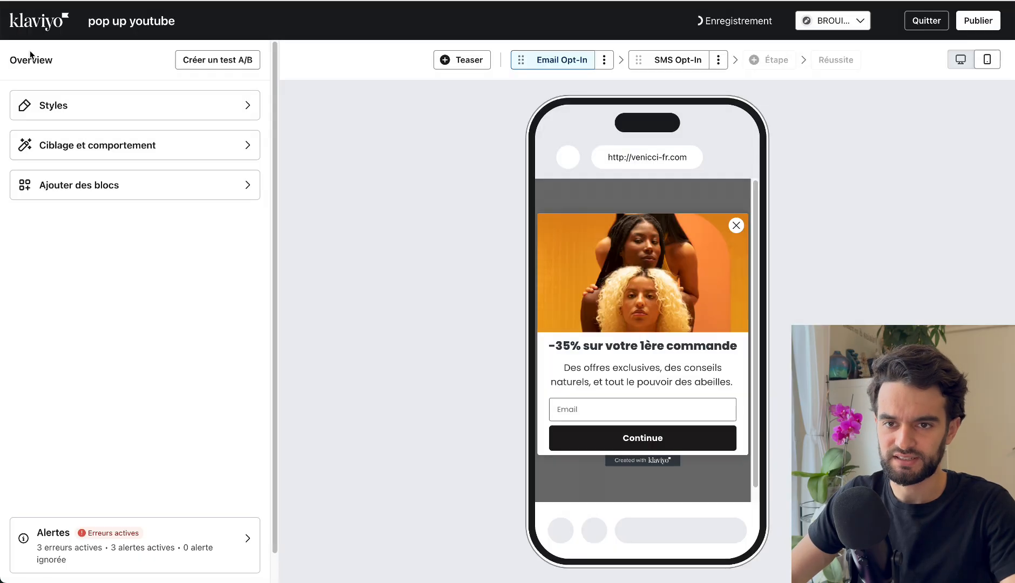
Add a text input block between the description and the e-mail field, with 25 px horizontal padding.
left_click(90, 186)
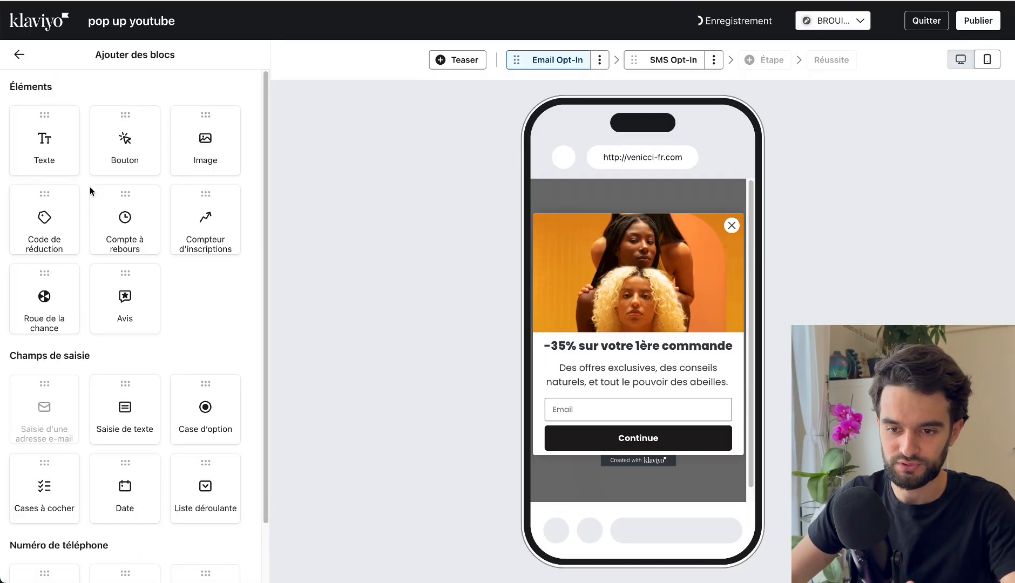
left_click_drag(120, 403, 602, 394)
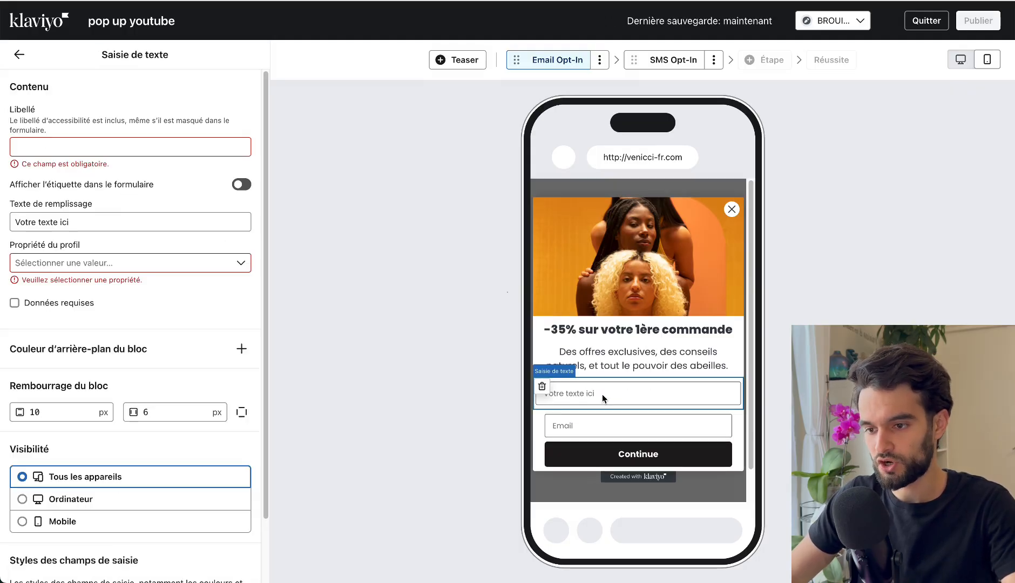
left_click(183, 418)
key("BackSpace")
type("25")
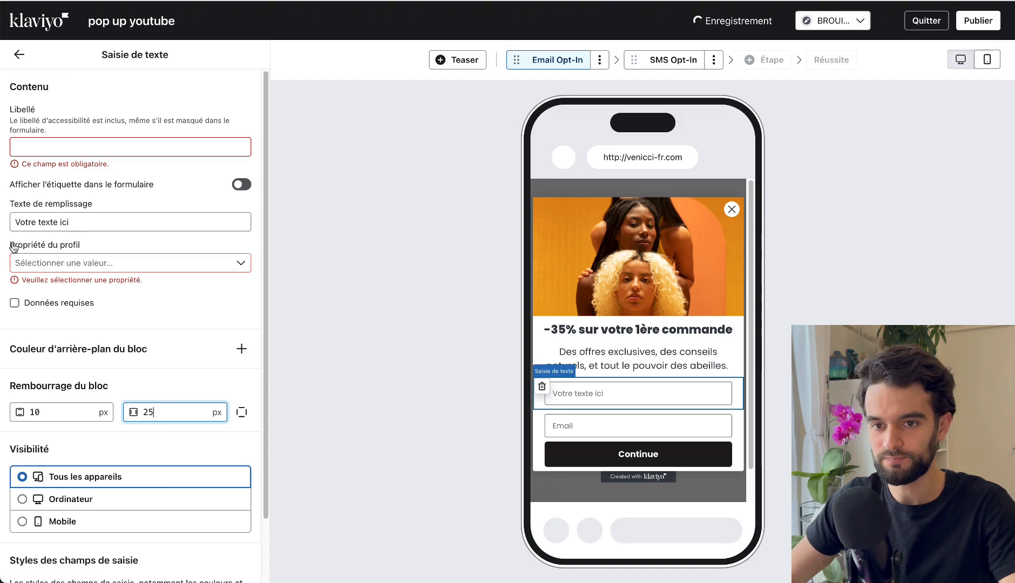
Label the new text input "prenom" and turn off showing the label in the form.
left_click(112, 147)
type("prenom")
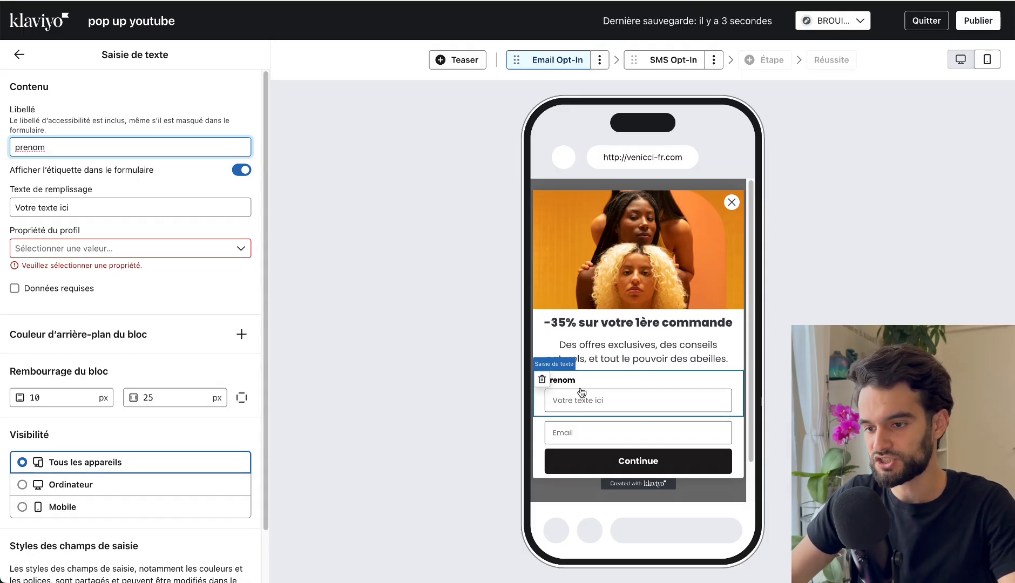
left_click(246, 171)
Replace the text input's placeholder with "Votre prénom".
left_click(35, 209)
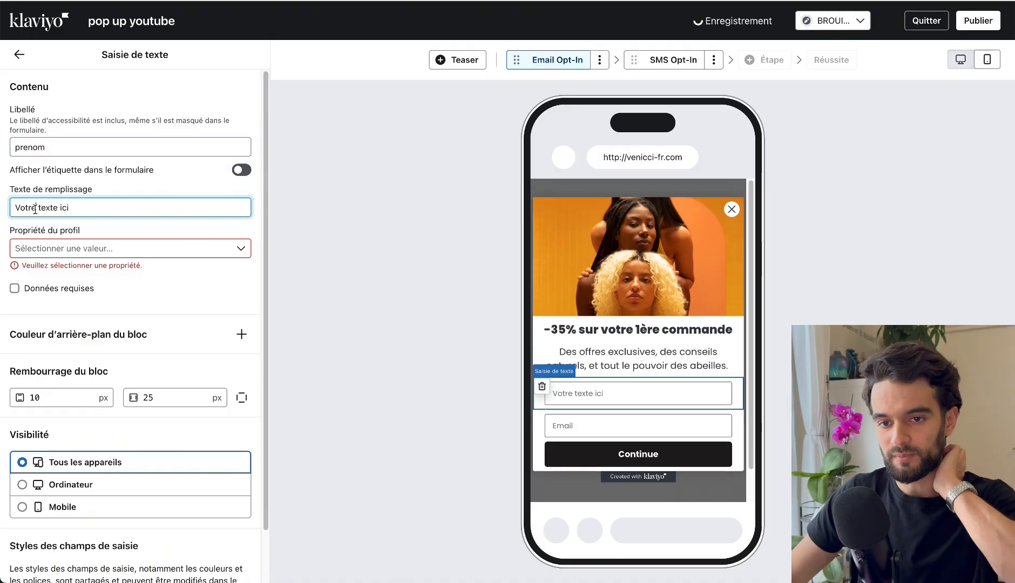
triple_click(35, 208)
type("Vo")
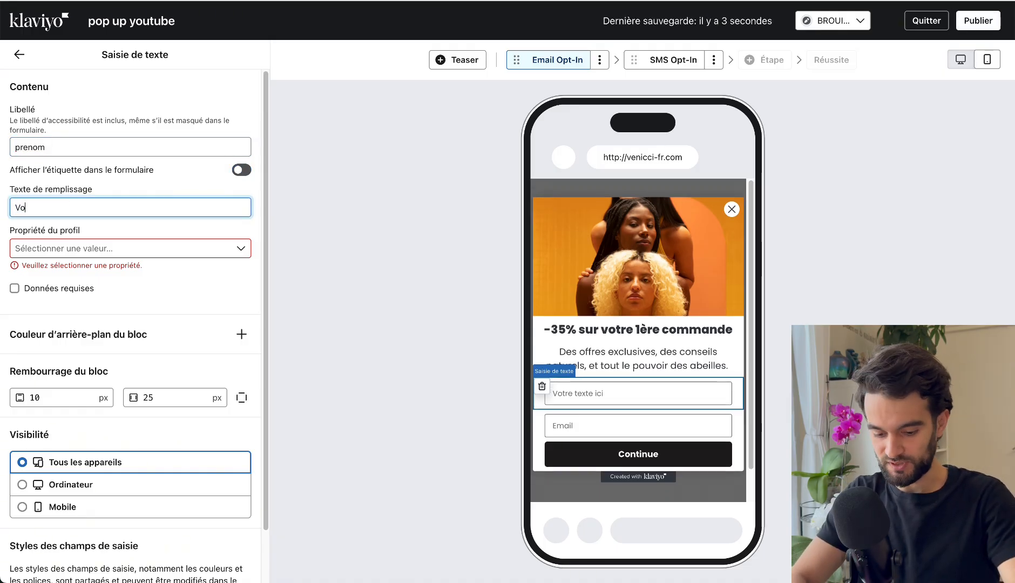
type("tre prénom")
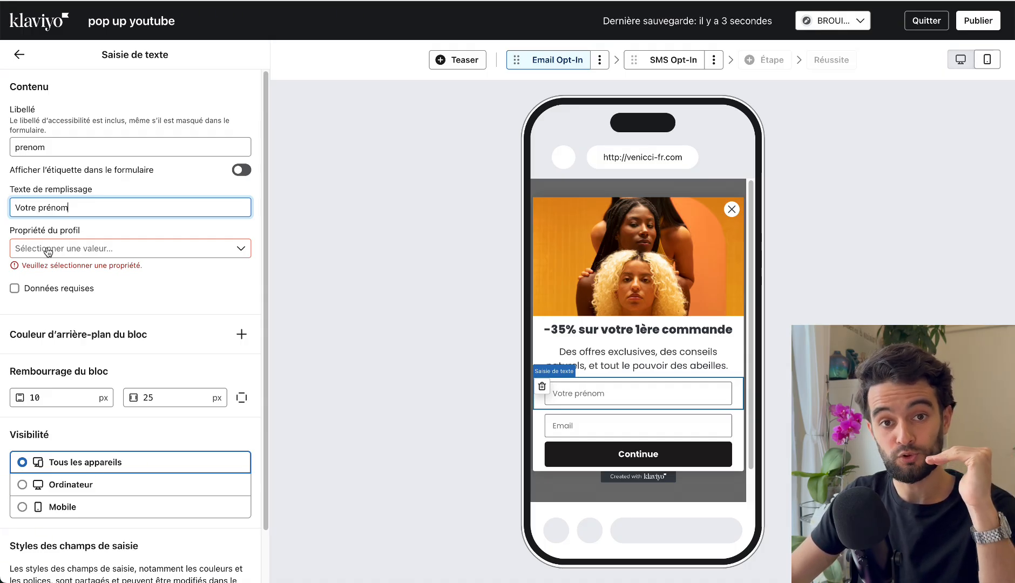
Link the "Votre prénom" input to the First Name profile property.
left_click(596, 427)
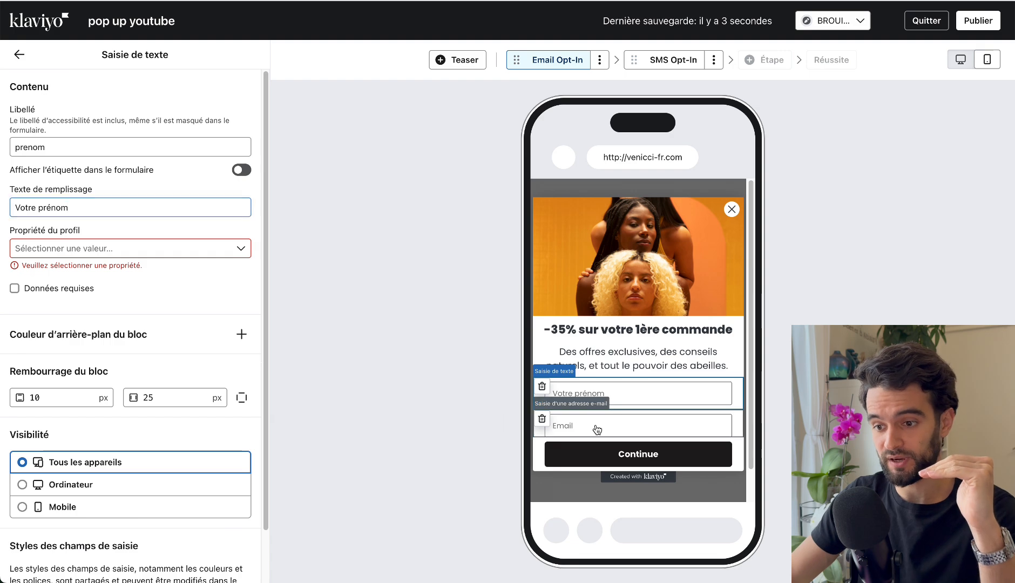
left_click(627, 394)
left_click(66, 252)
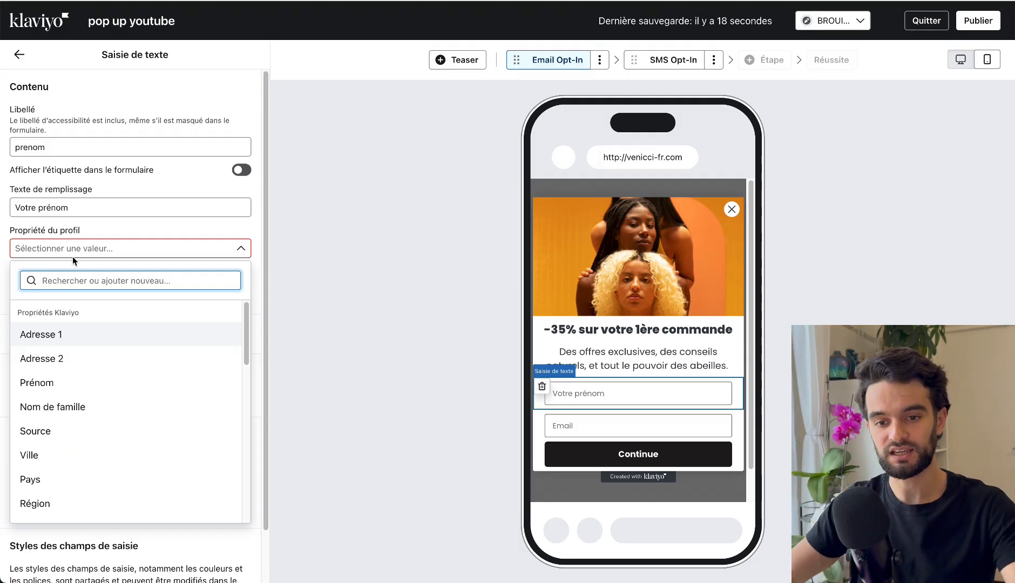
scroll(129, 381, "down", 5)
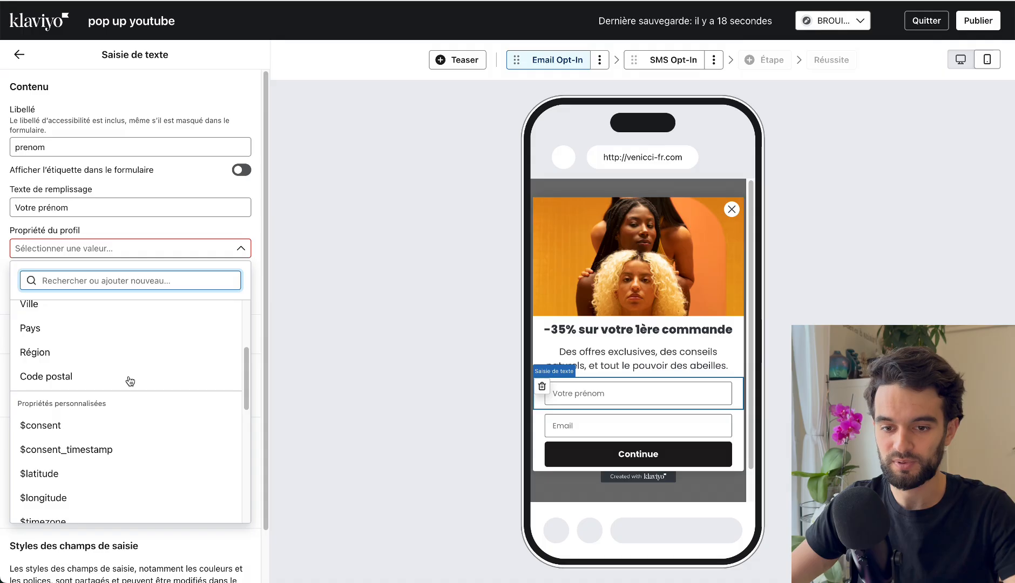
scroll(130, 382, "down", 10)
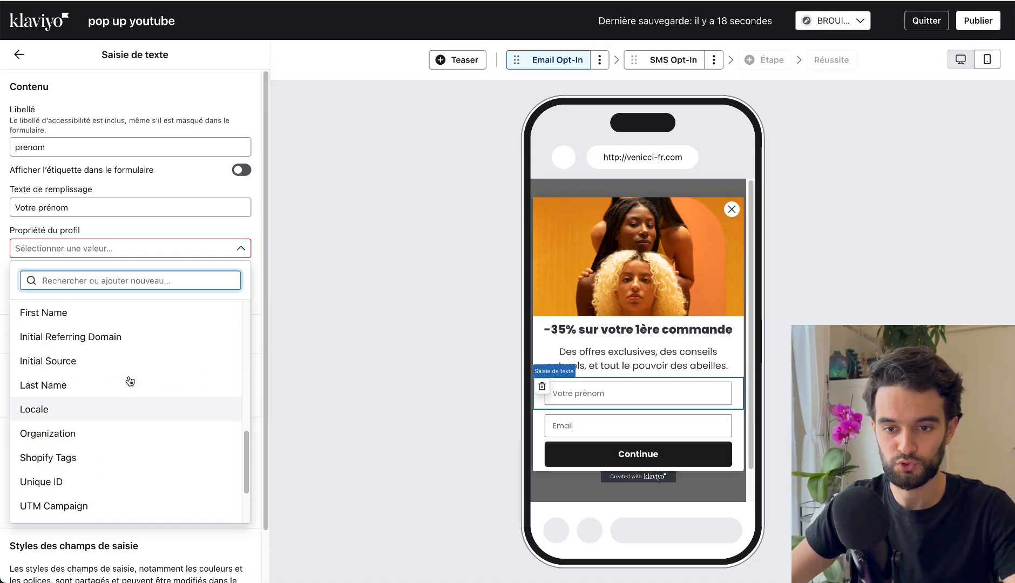
scroll(130, 381, "up", 2)
left_click(46, 352)
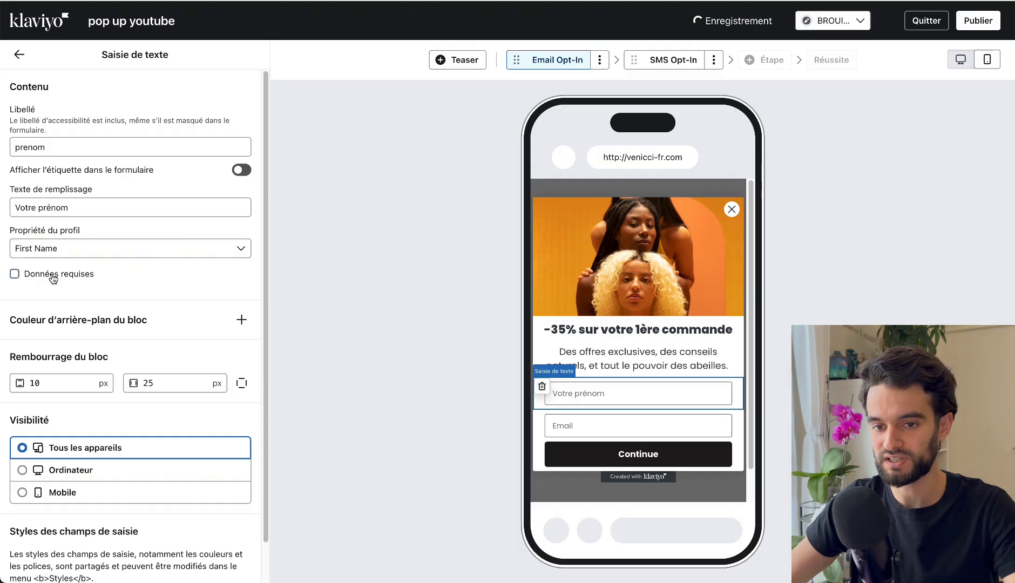
Make the "Votre prénom" input a required field.
left_click(34, 277)
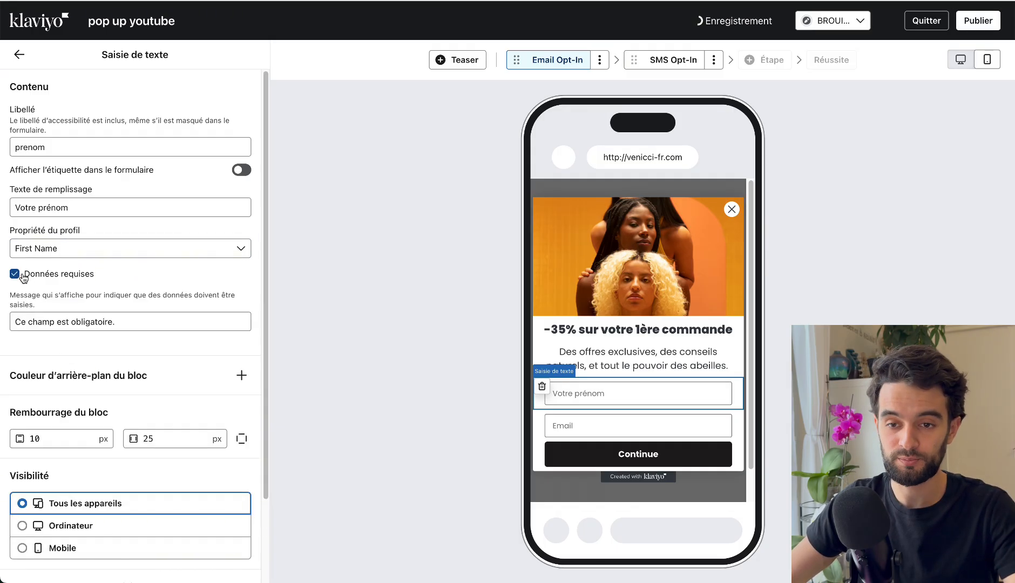
left_click(22, 276)
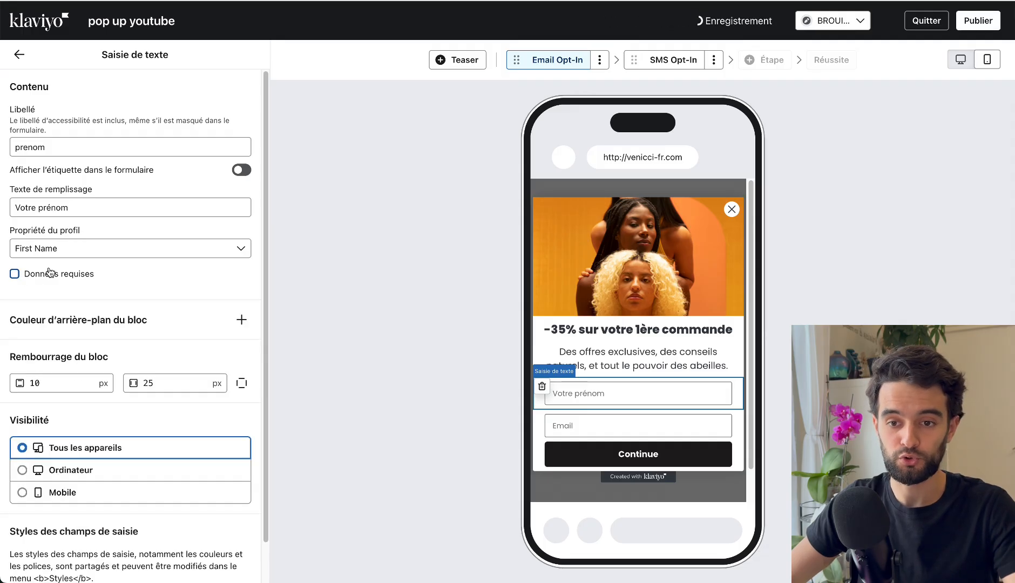
left_click(41, 280)
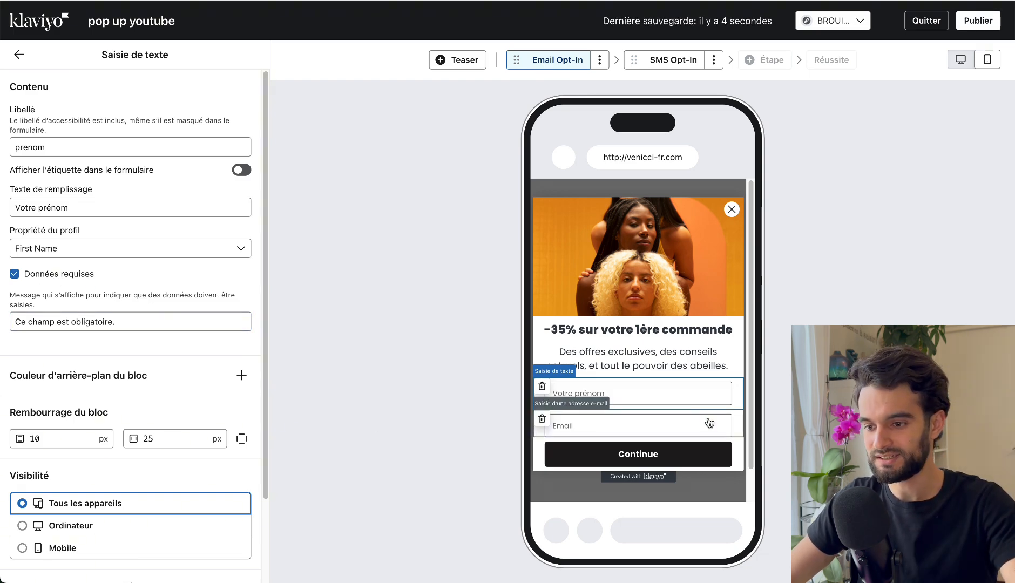
Reduce the e-mail input block's top padding to 0 px.
left_click(638, 426)
scroll(68, 456, "down", 3)
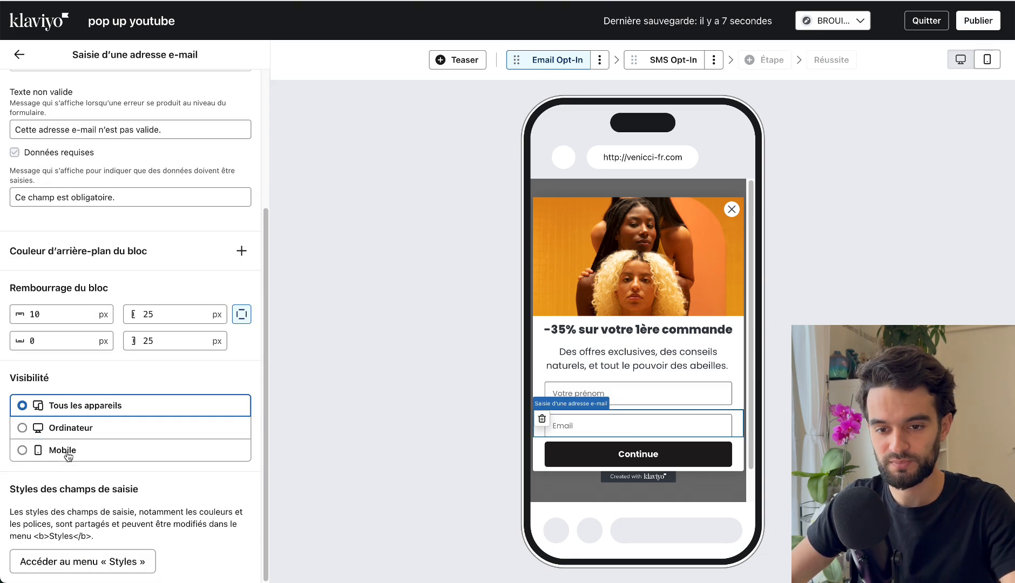
left_click(63, 315)
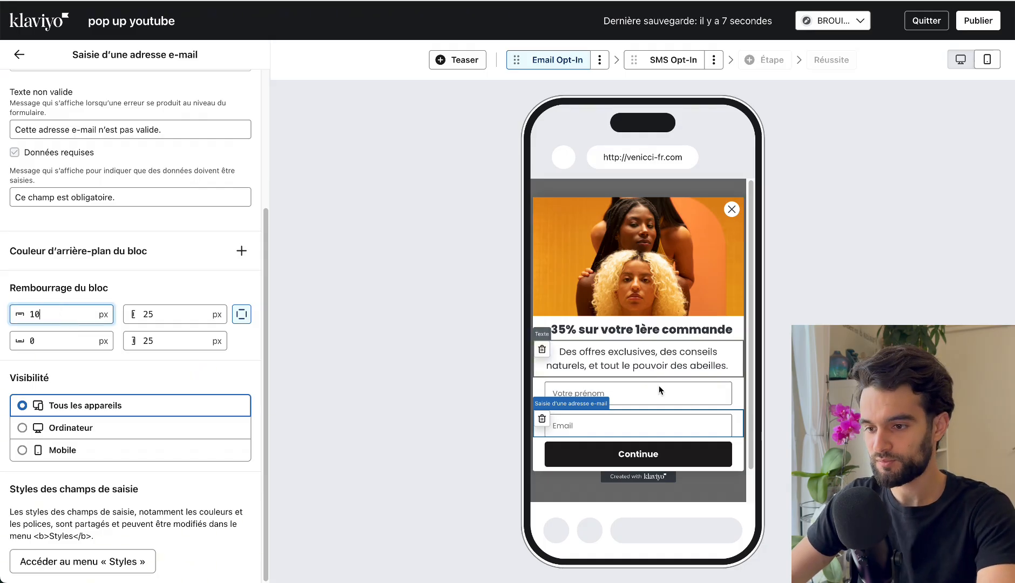
key("Down")
key("Down")
key("Down")
key("Down")
key("Down")
key("Down")
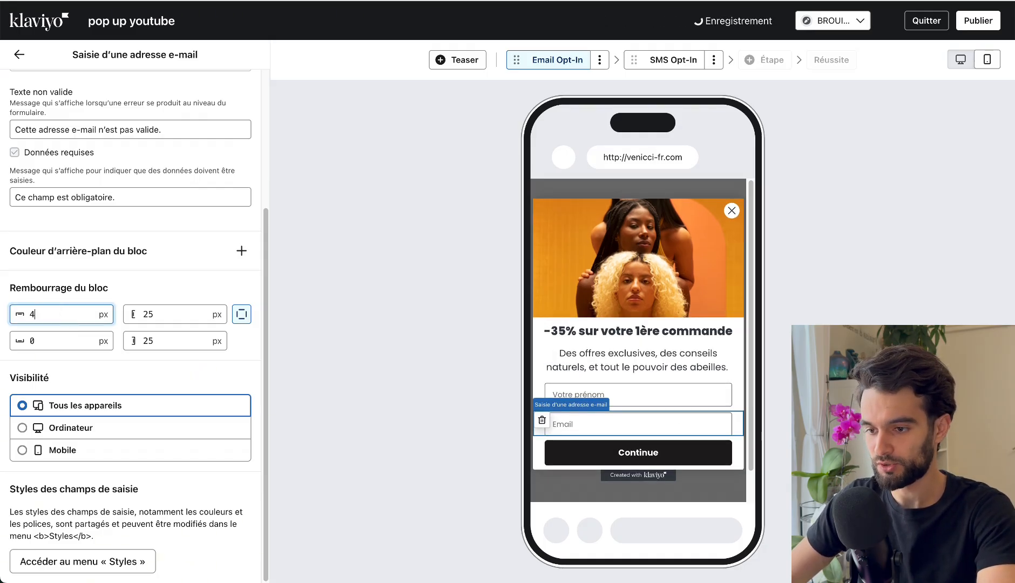
key("Down")
key("Down")
key("Down")
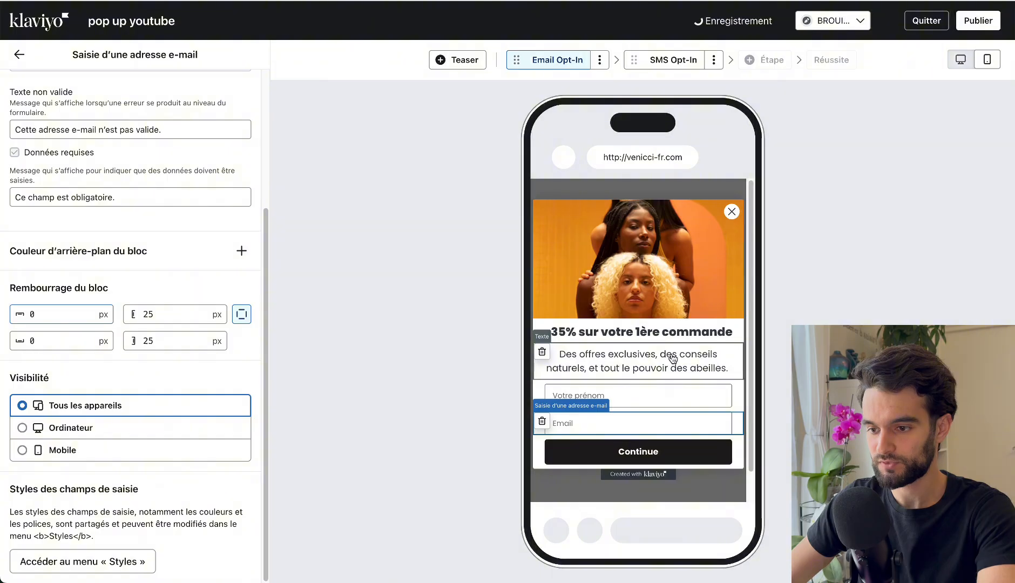
left_click(671, 357)
Give the e-mail input block its own bottom padding of 15 px, separate from the top padding.
left_click(609, 425)
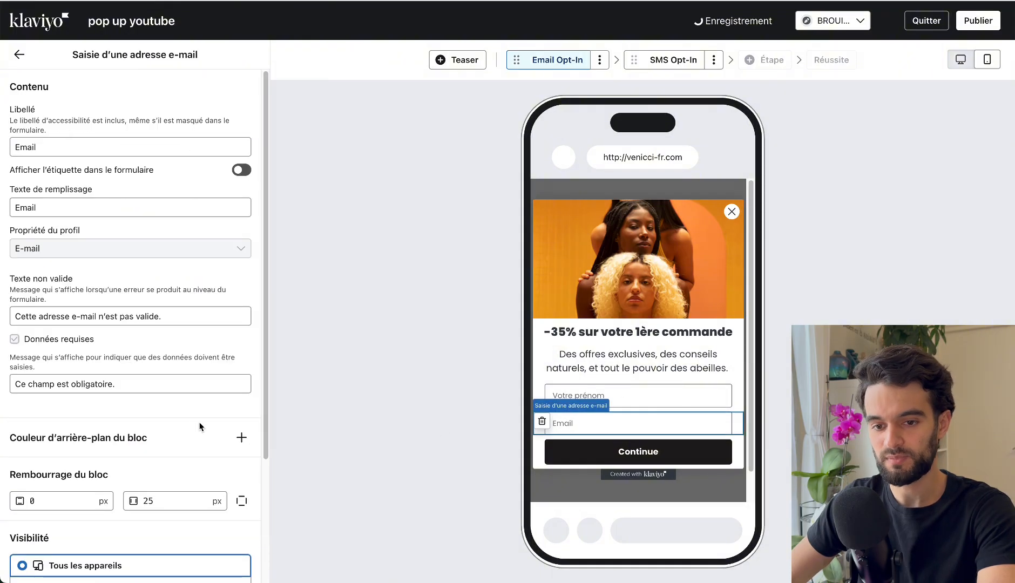
scroll(168, 421, "down", 5)
left_click(241, 341)
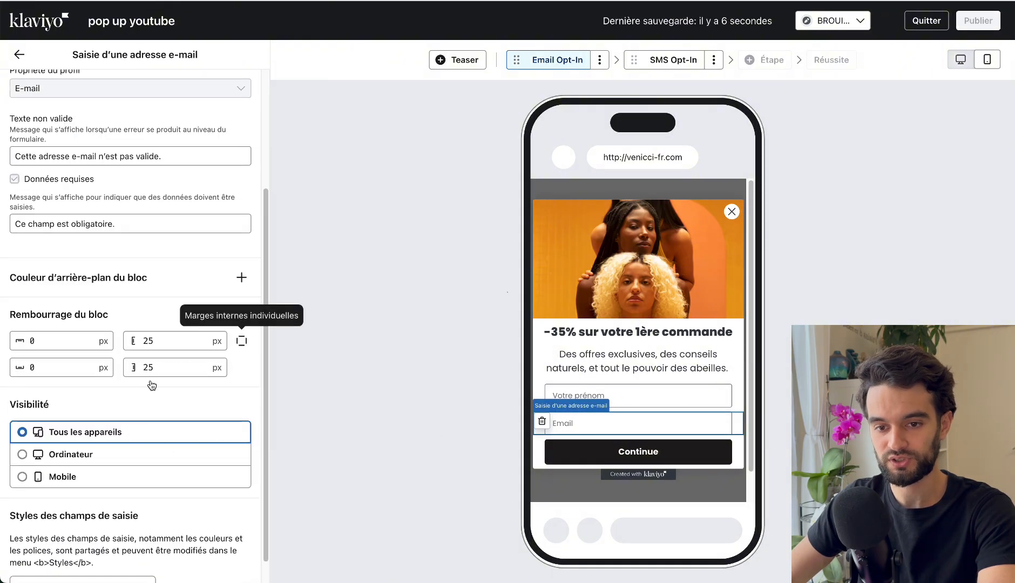
double_click(80, 367)
type("3")
key("BackSpace")
type("6")
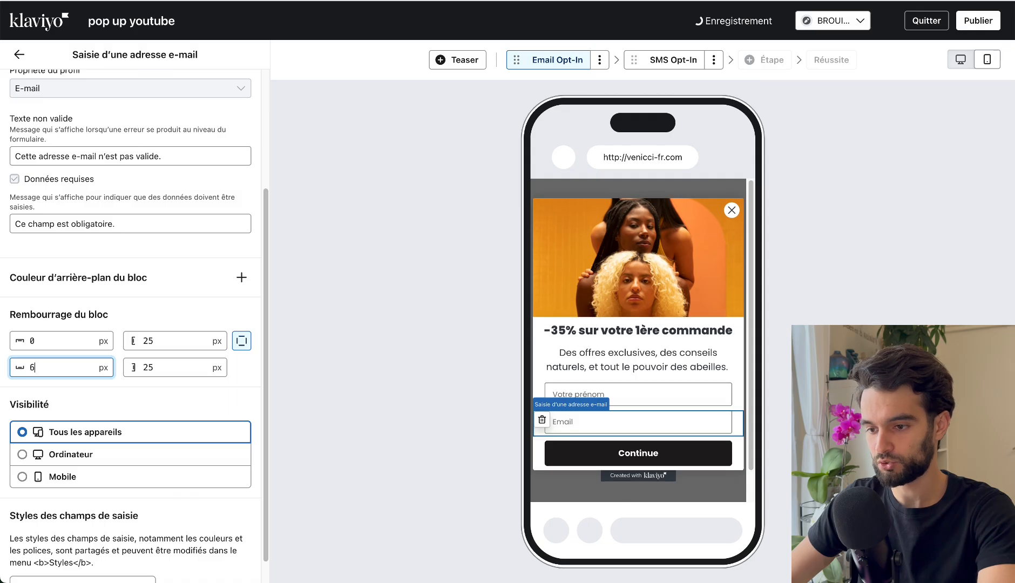
key("BackSpace")
type("13")
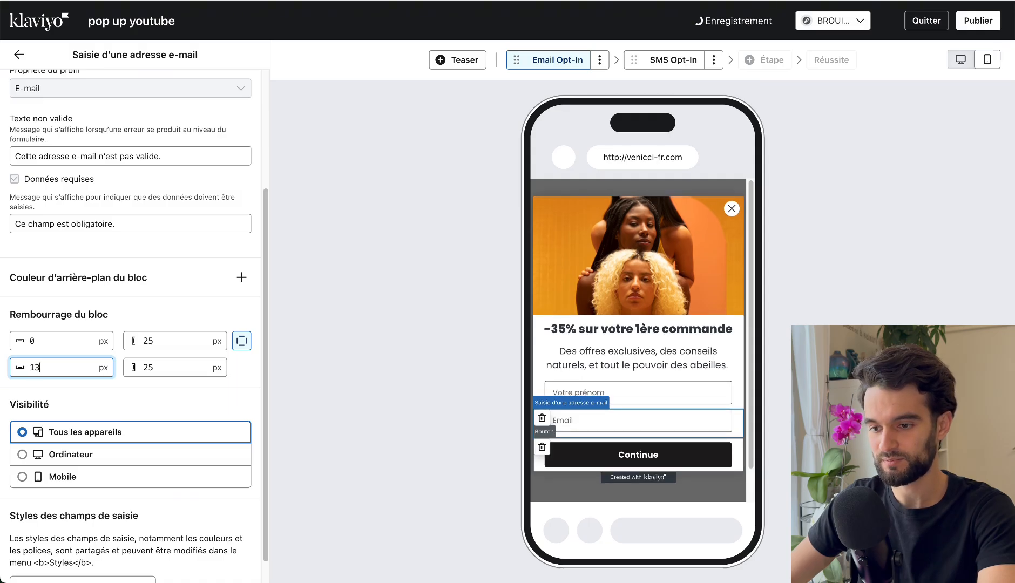
key("Up")
key("Up")
left_click(622, 254)
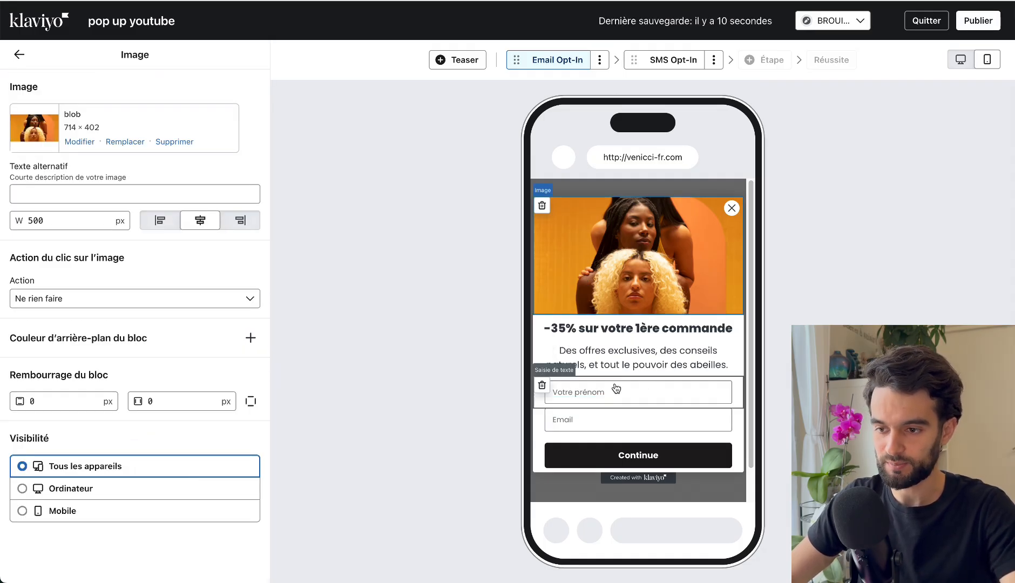
Change the Continue button's text to "Je m'inscris".
left_click(606, 463)
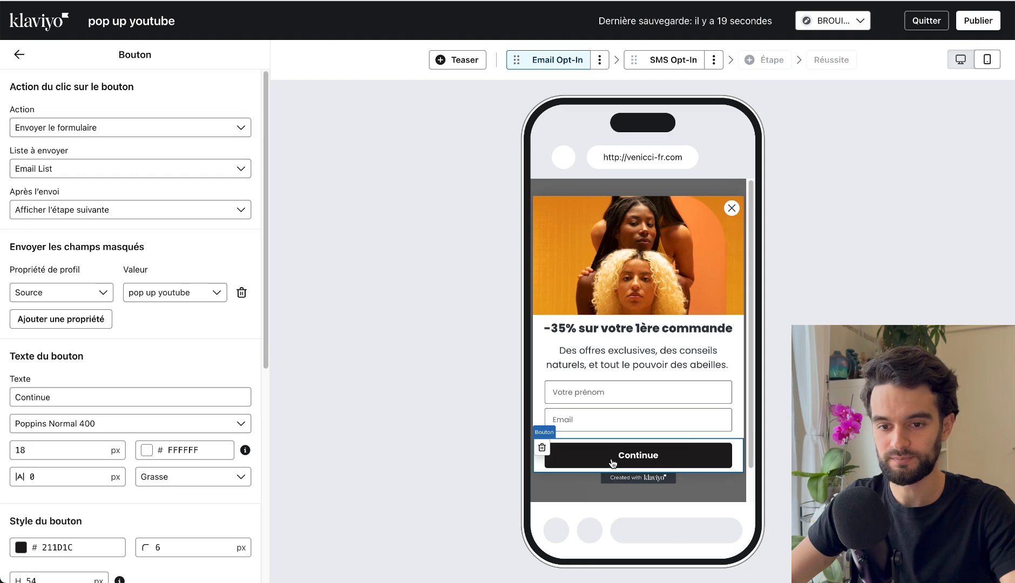
double_click(18, 397)
type("Je m'inscris")
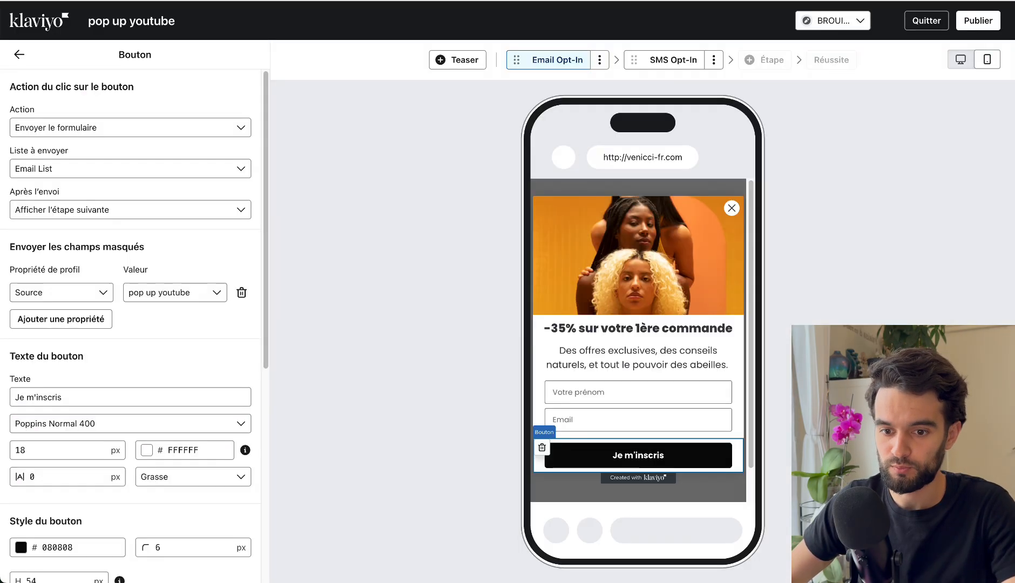
Set the "Je m'inscris" button's background to bright yellow, hex F9F109.
left_click(21, 548)
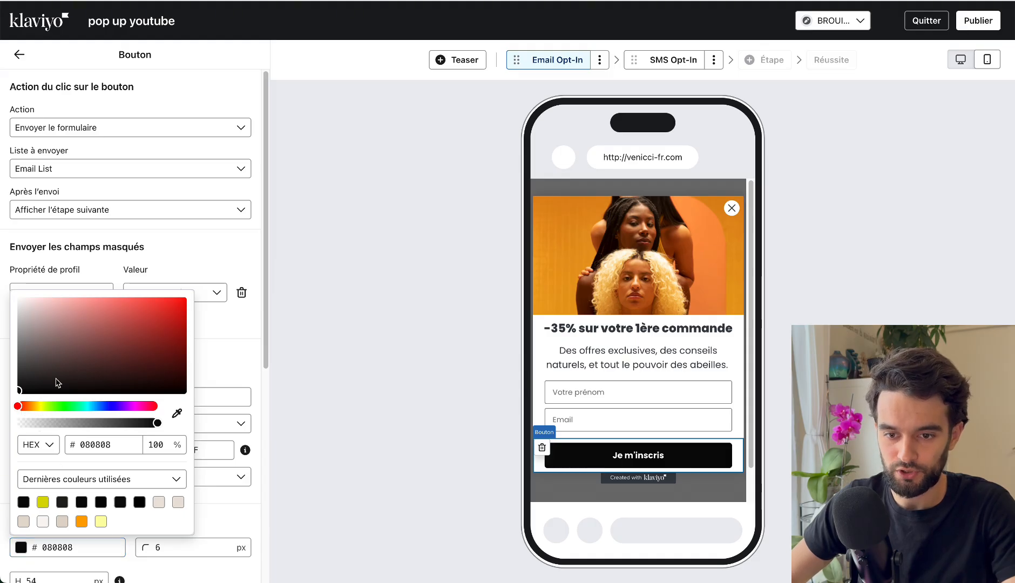
left_click(74, 357)
left_click_drag(38, 408, 41, 405)
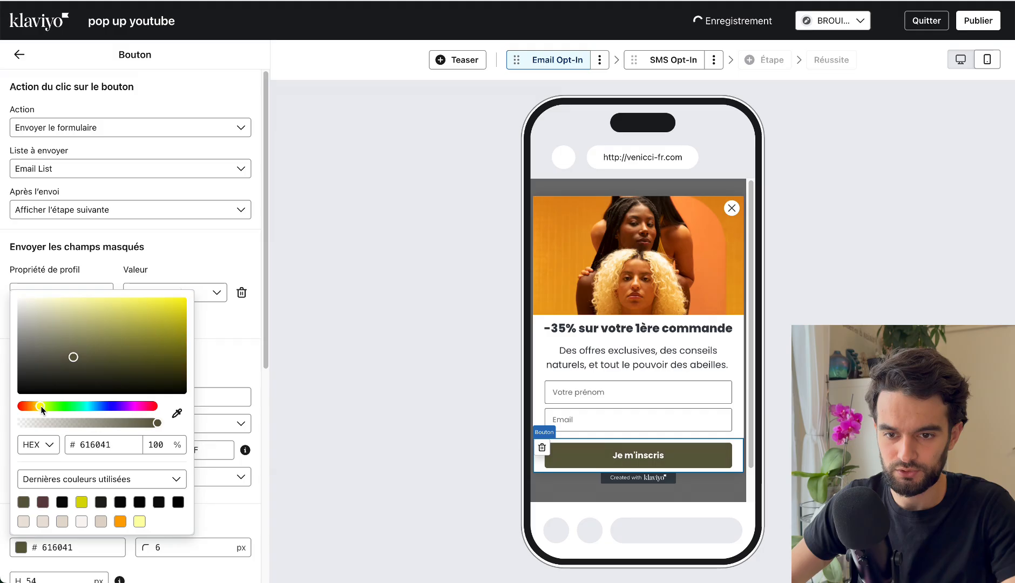
left_click(181, 300)
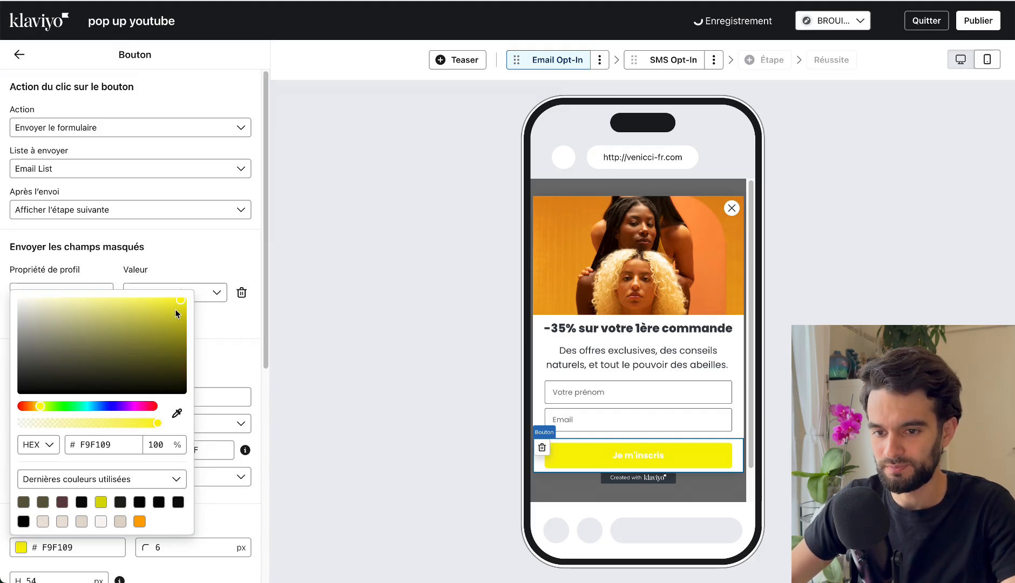
left_click(404, 422)
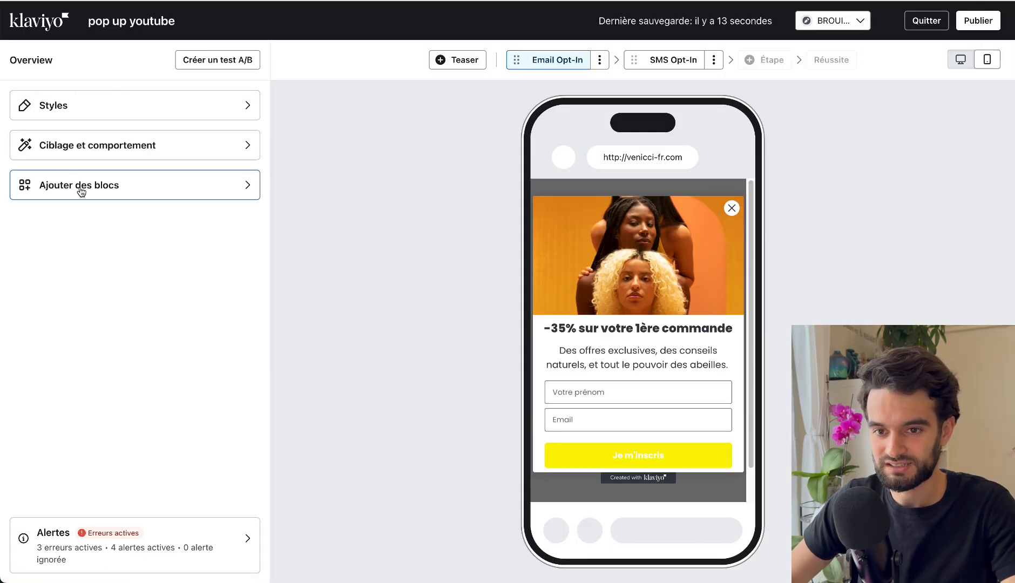
Add a new button block to the e-mail opt-in form, directly below the "Je m'inscris" button.
left_click(81, 185)
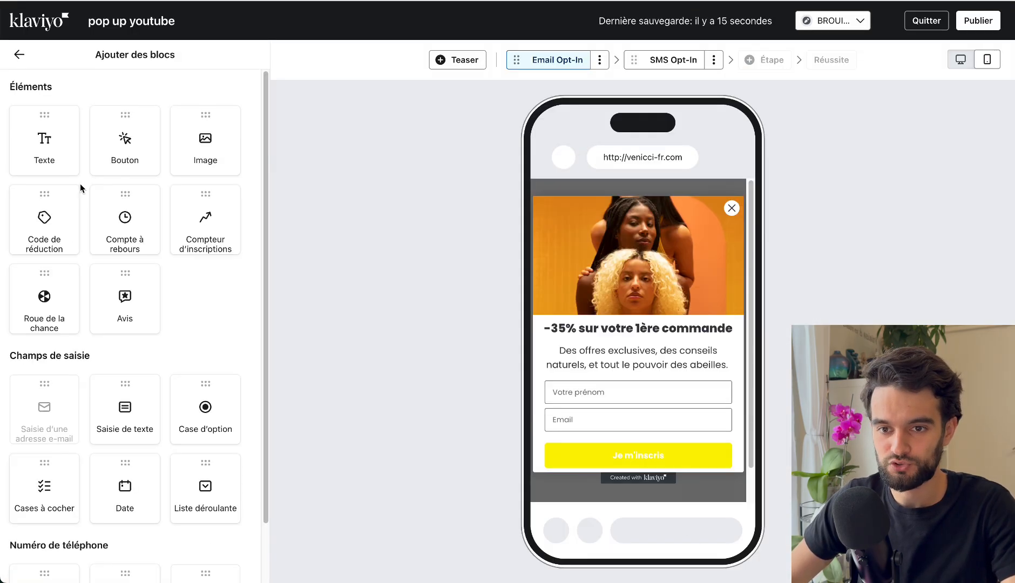
scroll(80, 187, "down", 2)
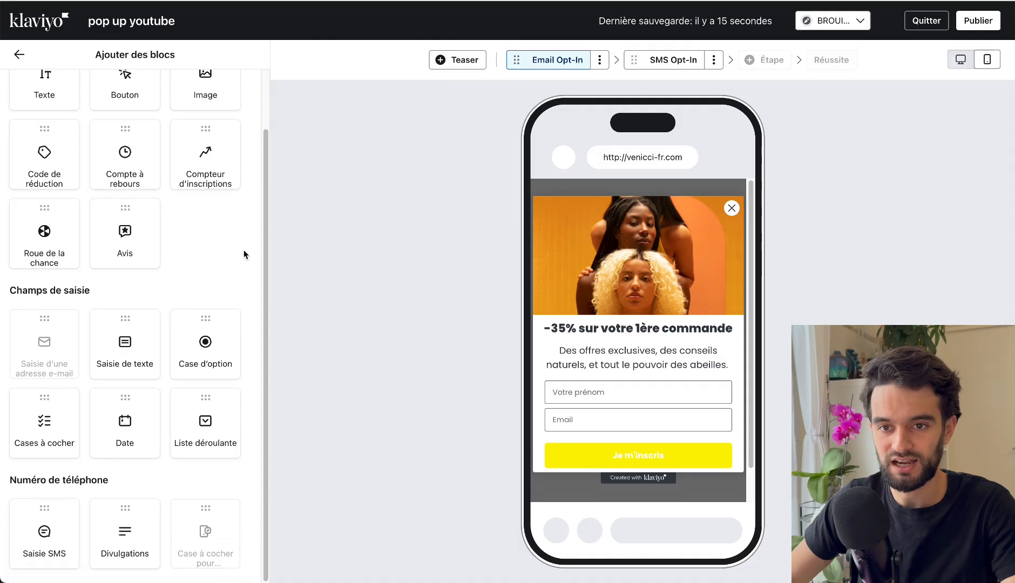
scroll(223, 246, "up", 1)
left_click_drag(127, 92, 647, 474)
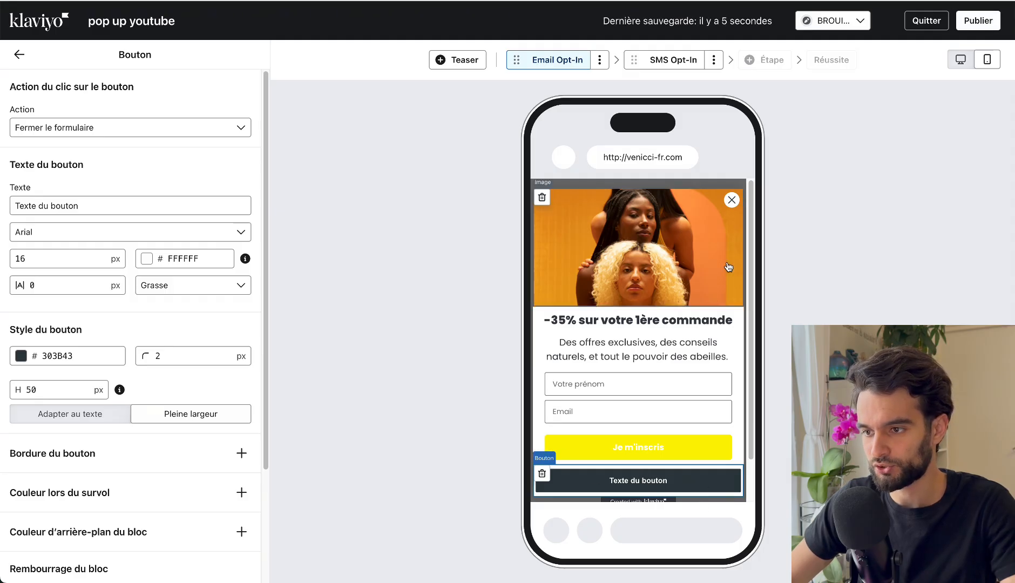
Check the close icon's settings and set the new button's click action to "Fermer le formulaire".
left_click(732, 201)
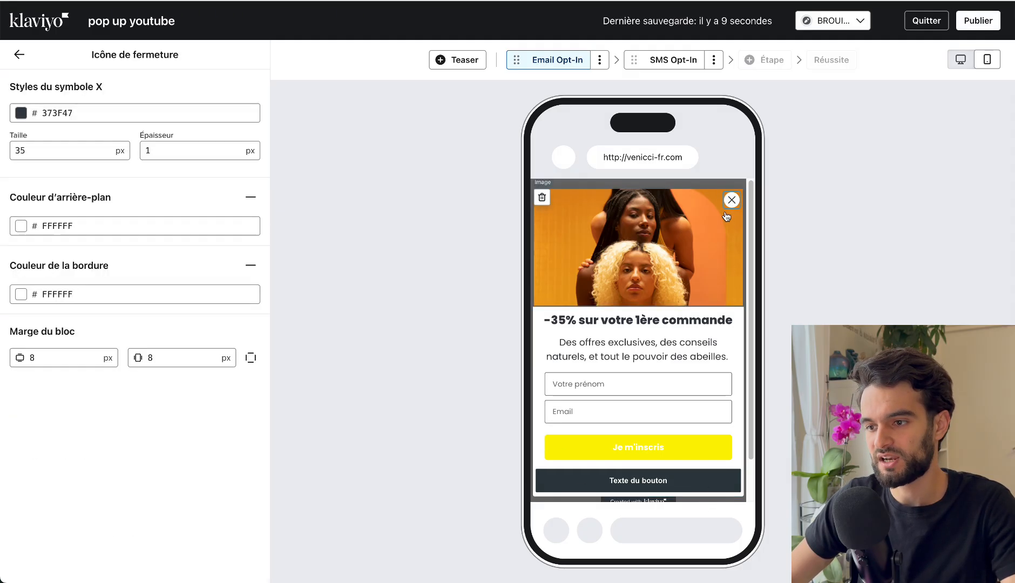
left_click(601, 481)
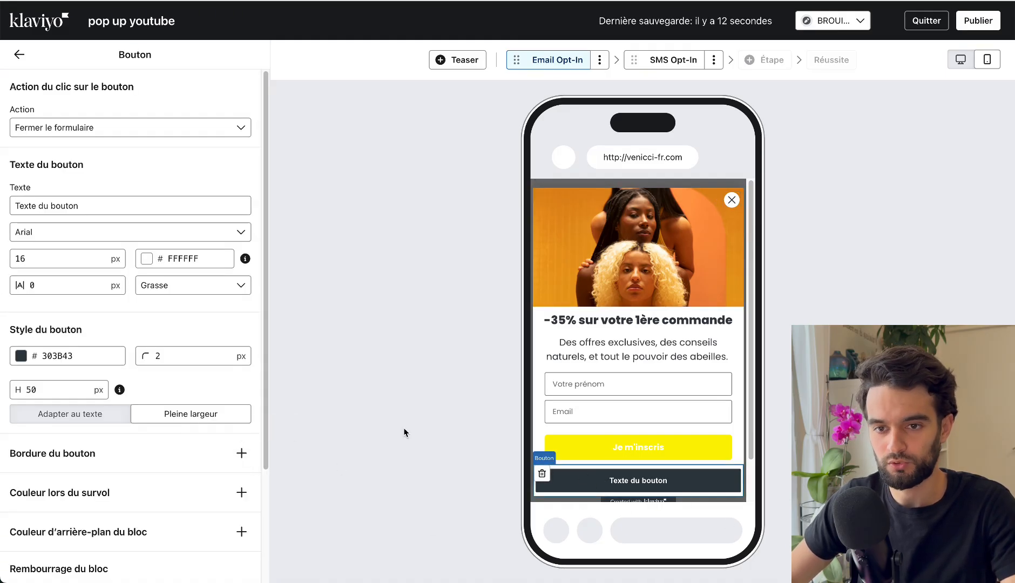
left_click(98, 131)
left_click(51, 155)
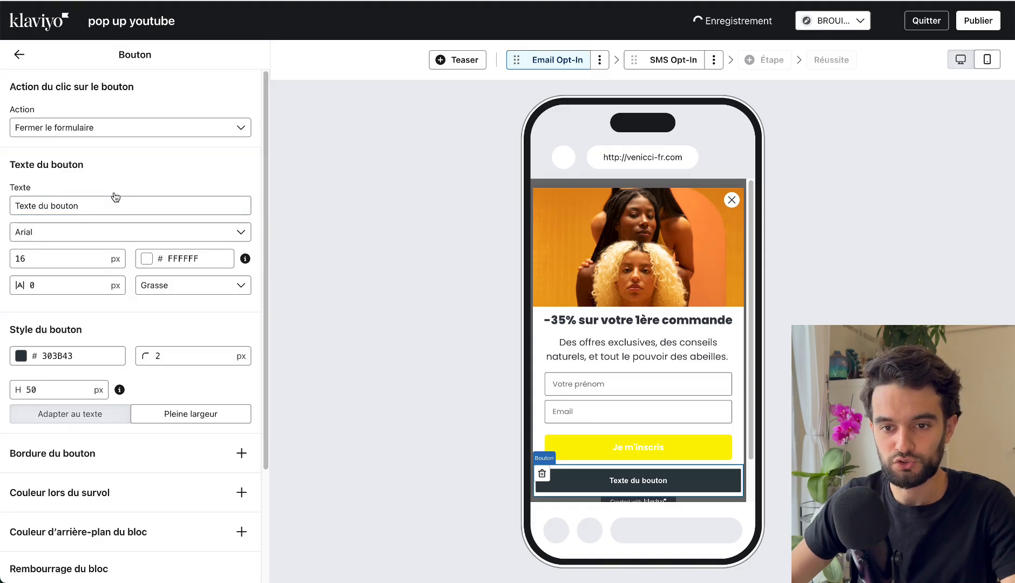
Make the new button's background fully transparent at 0% opacity and set its text colour to black, hex 000000.
scroll(115, 197, "down", 5)
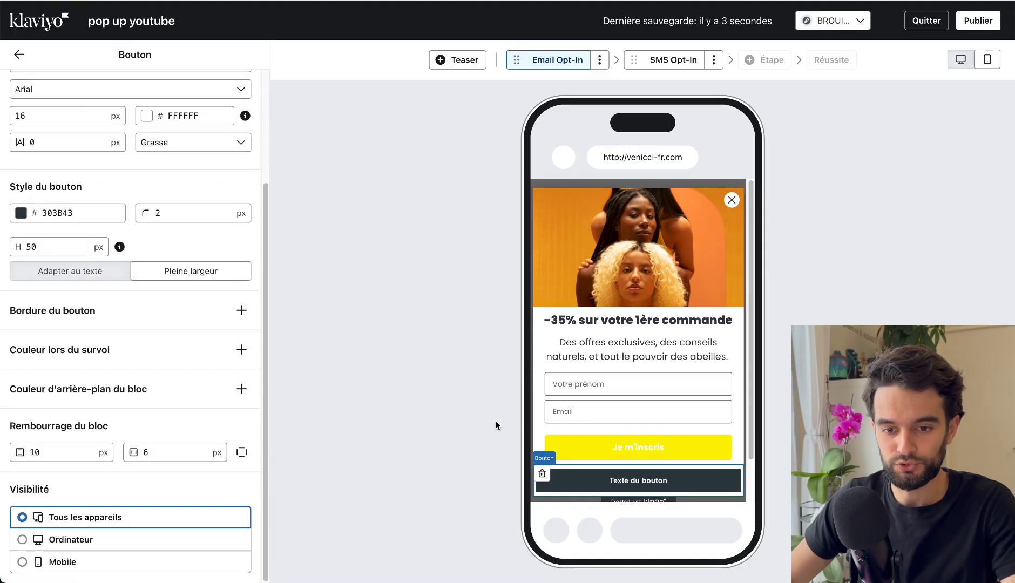
scroll(80, 310, "up", 5)
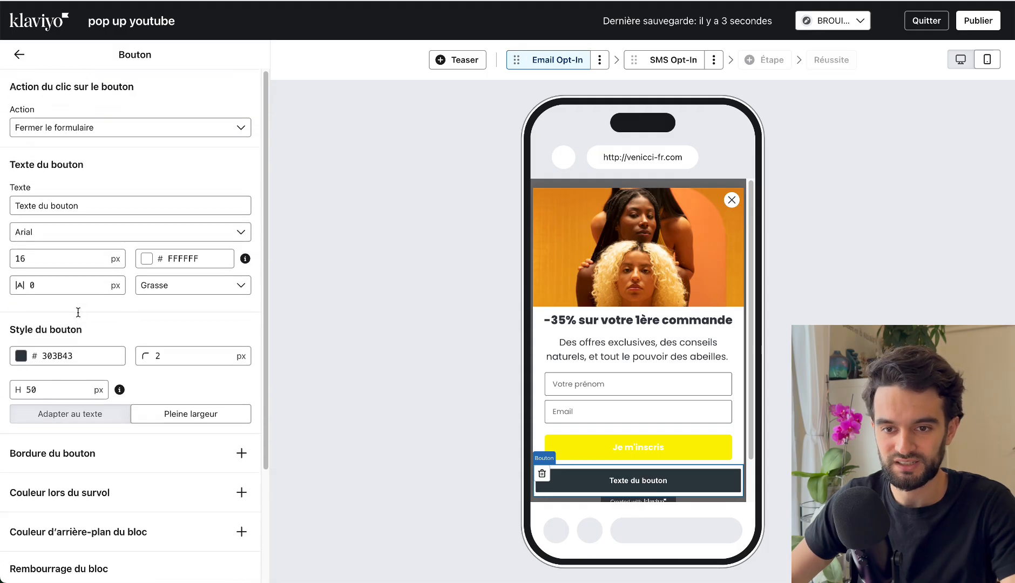
left_click(45, 361)
left_click(233, 336)
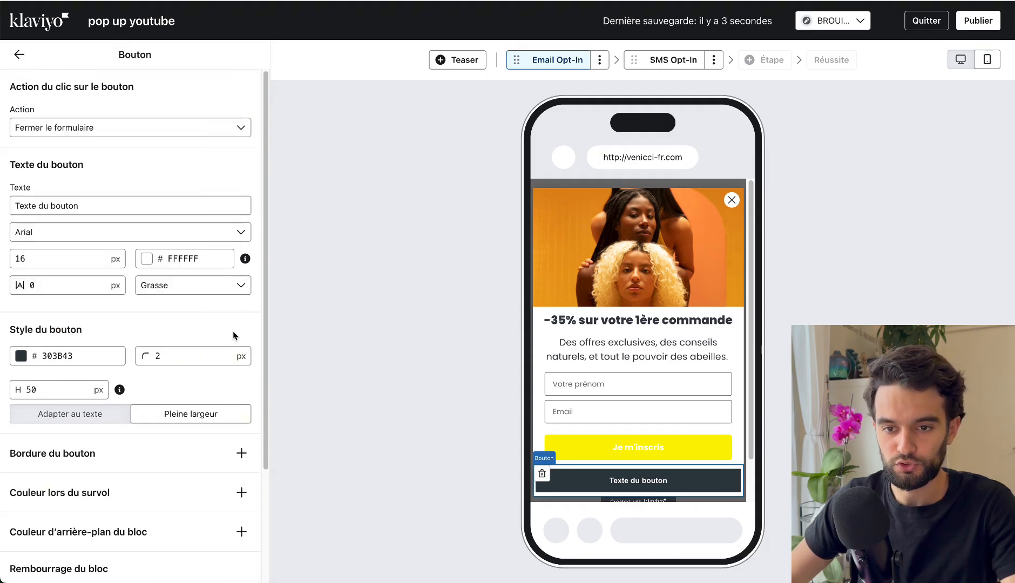
left_click(25, 361)
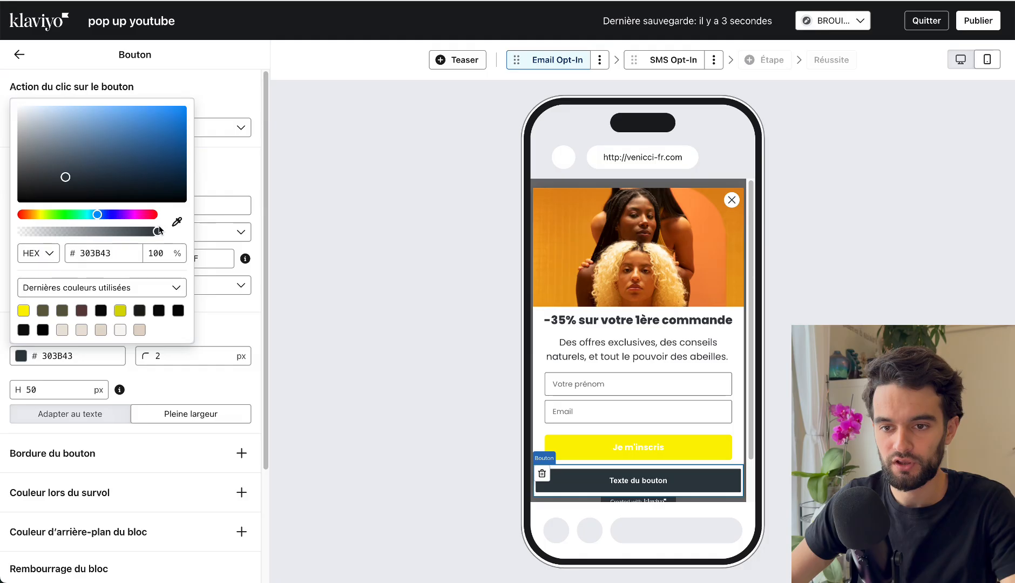
left_click_drag(141, 232, 6, 234)
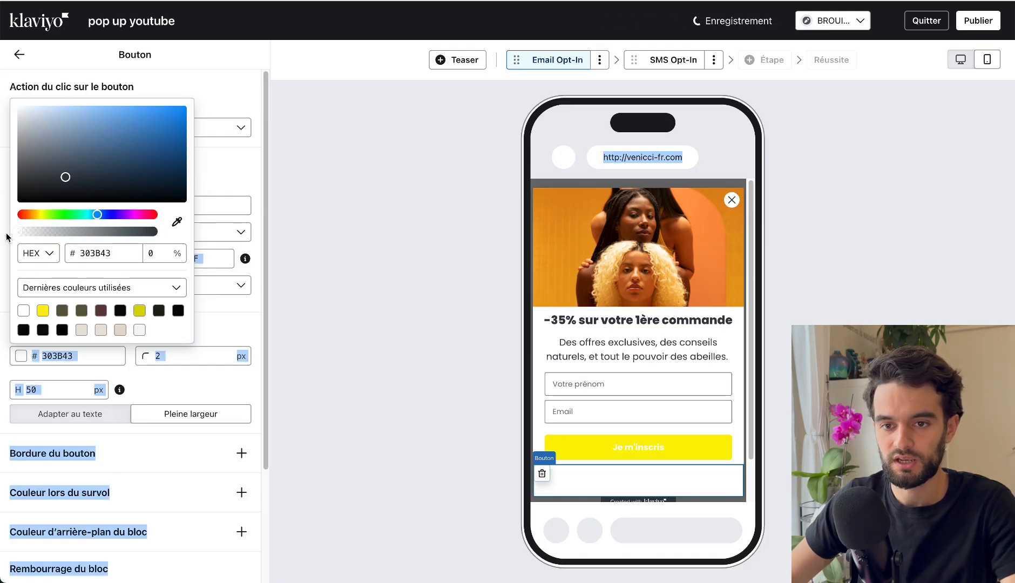
left_click(209, 314)
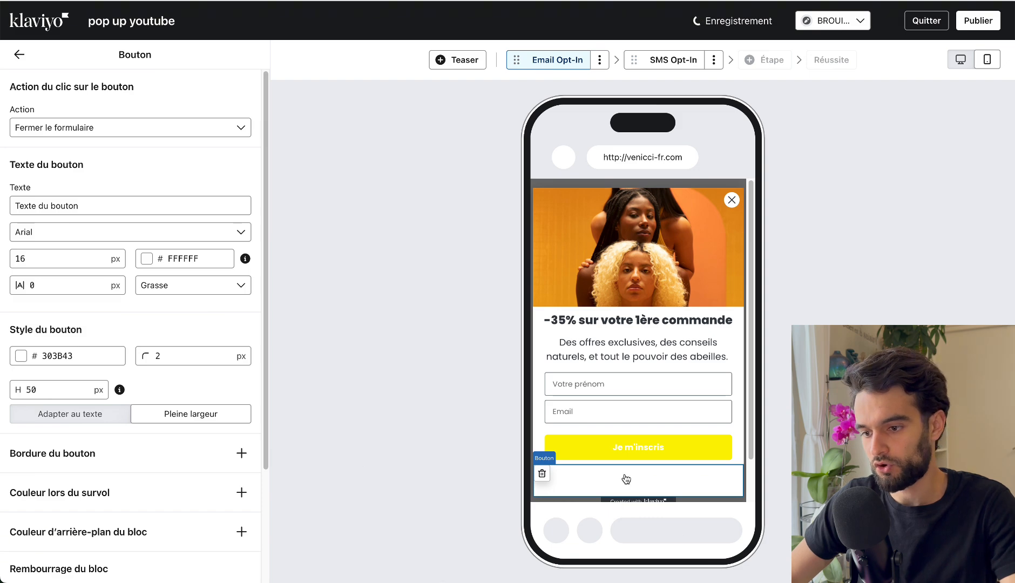
left_click(150, 260)
left_click_drag(164, 338, 134, 381)
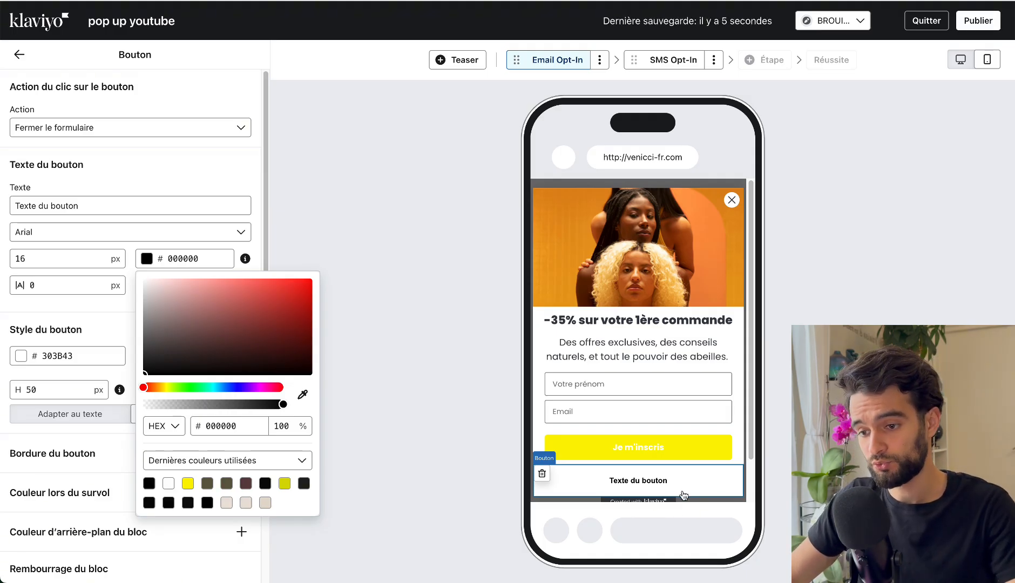
Change the new button's text to "Non merci, je n'aime pas les réductions".
triple_click(65, 215)
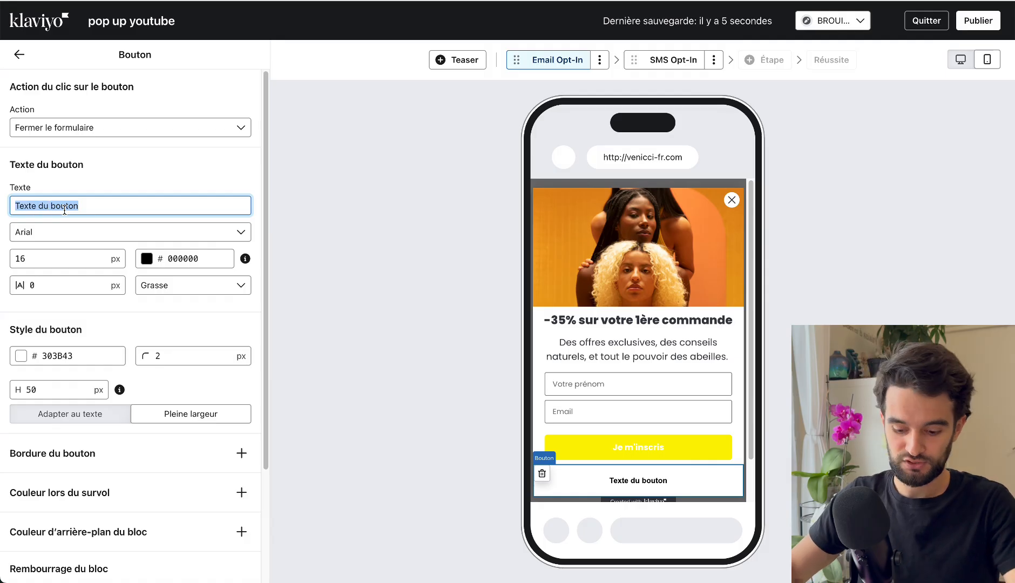
type("Non, merci")
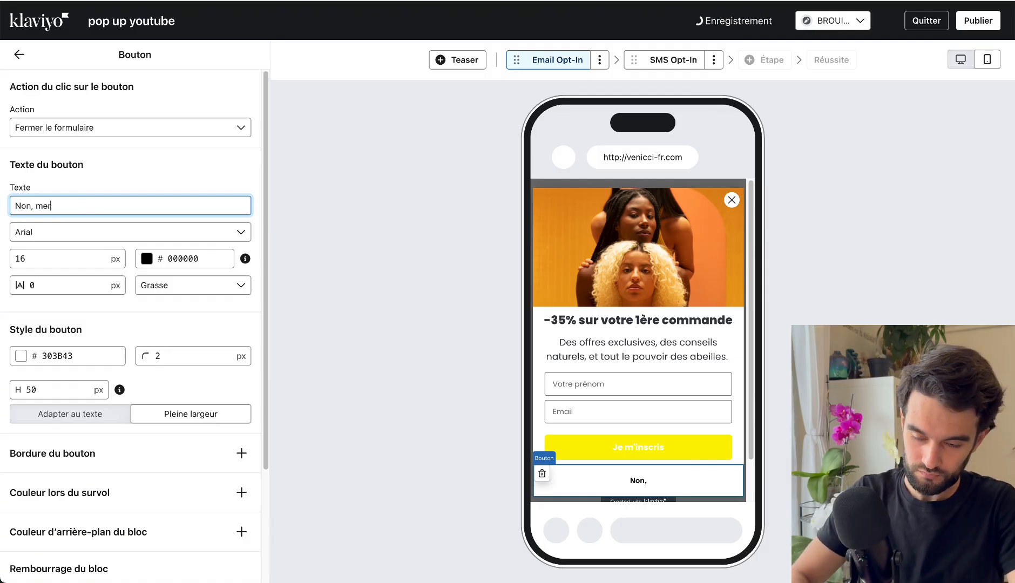
key("BackSpace")
key("BackSpace")
key("BackSpace")
key("BackSpace")
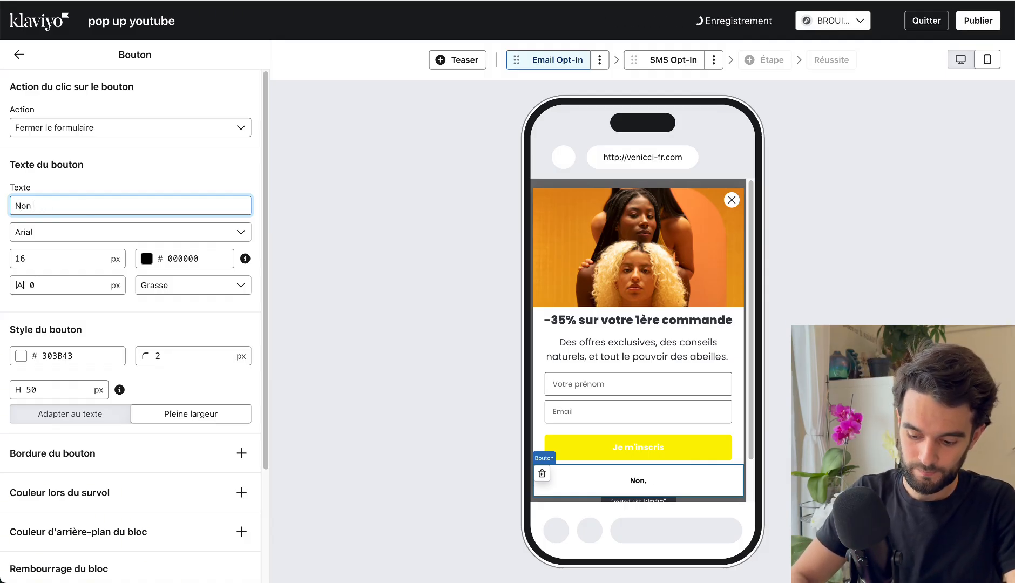
type("merci, j")
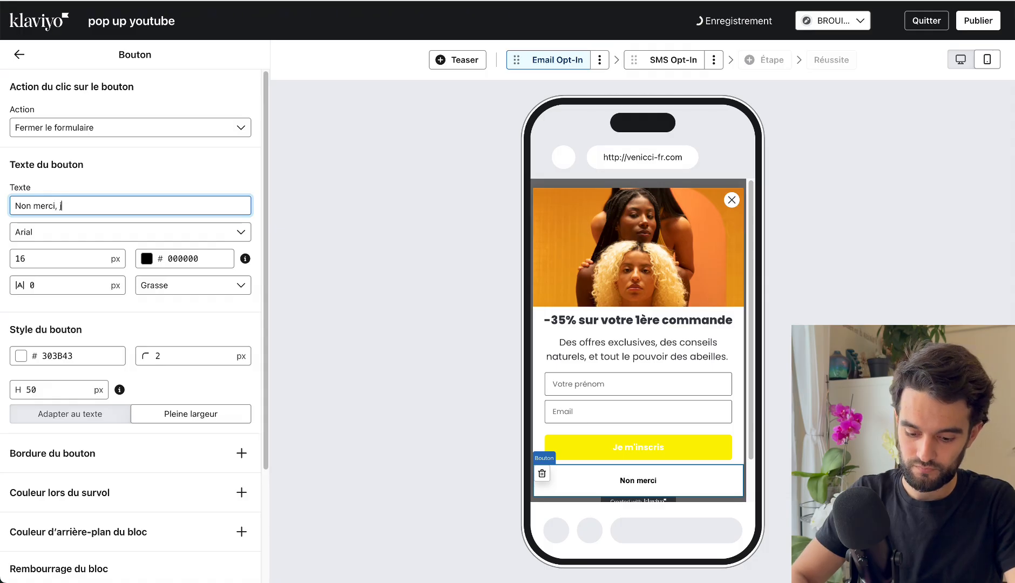
type("e n'aime pas ")
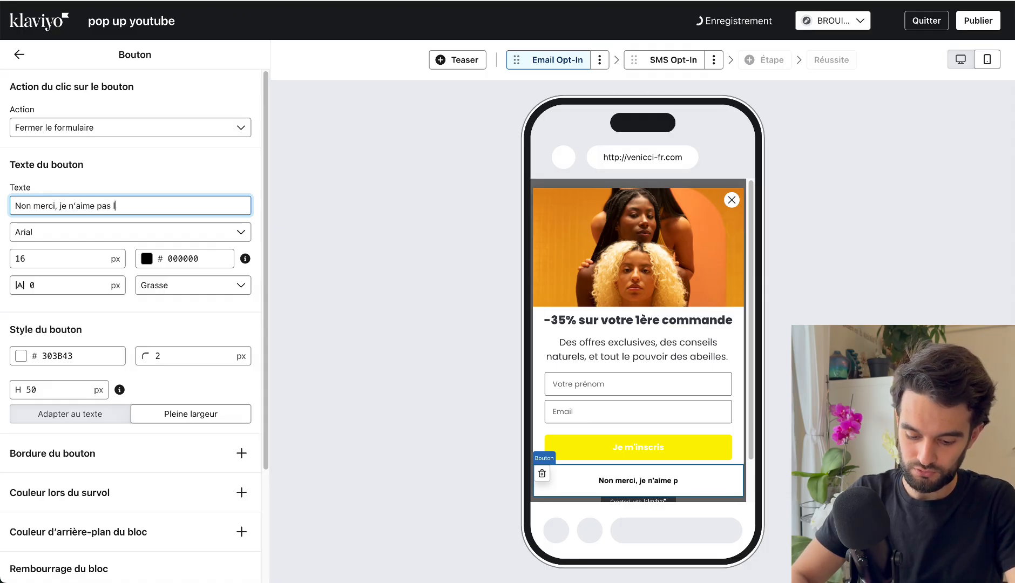
type("les réductions")
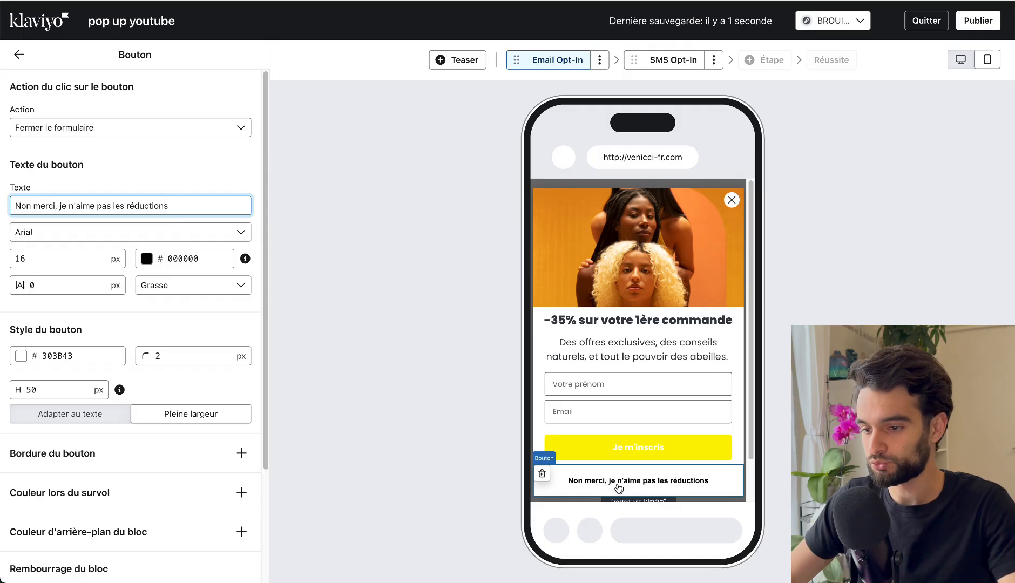
Set the "Non merci" button's height to 40 px and enable separate padding values for each side of its block.
scroll(84, 470, "down", 3)
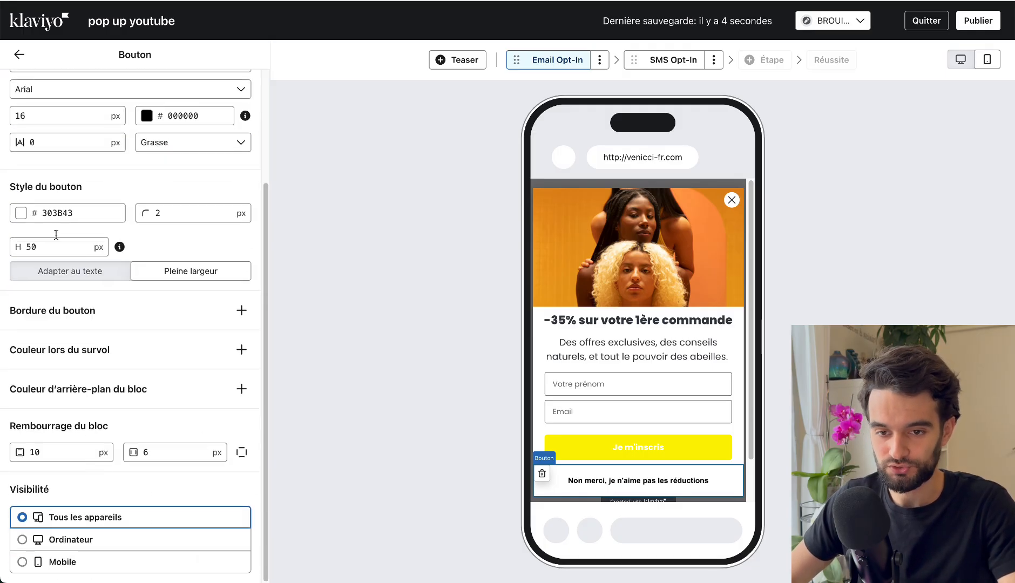
double_click(31, 246)
type("40")
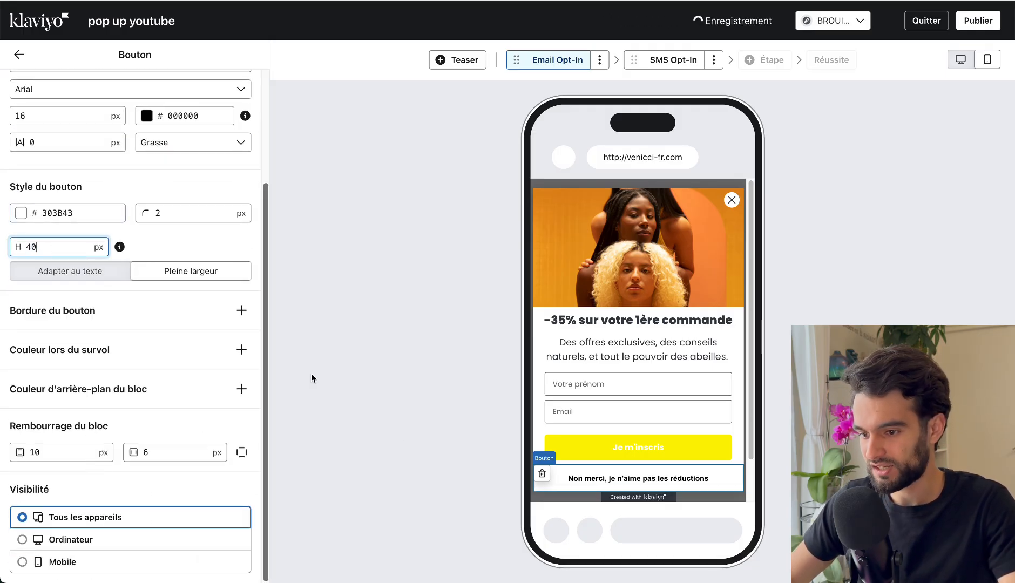
left_click(241, 456)
left_click(241, 452)
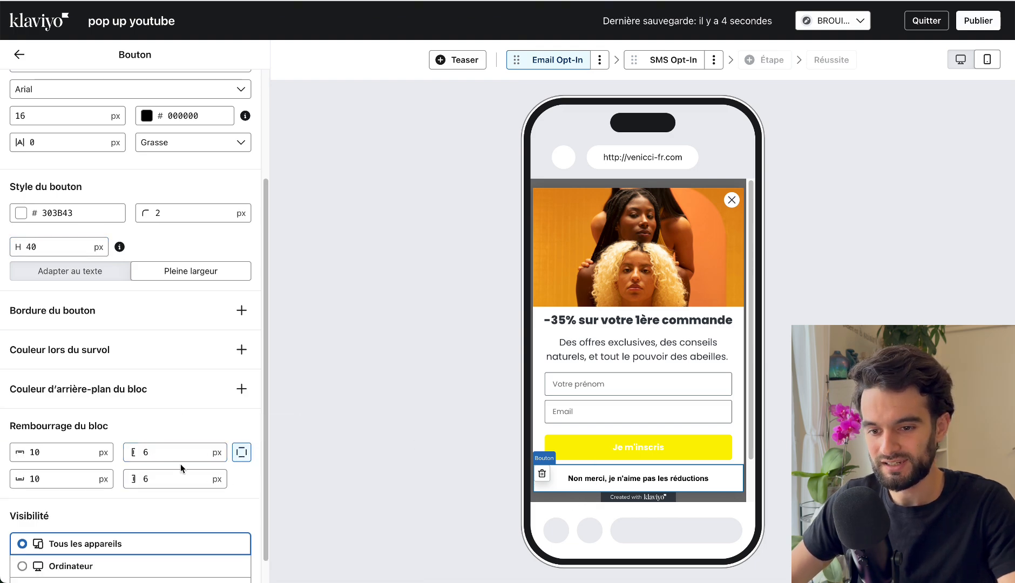
Give the "Je m'inscris" button block its own bottom padding of 21 px, separate from the top padding.
left_click(608, 445)
scroll(119, 313, "down", 5)
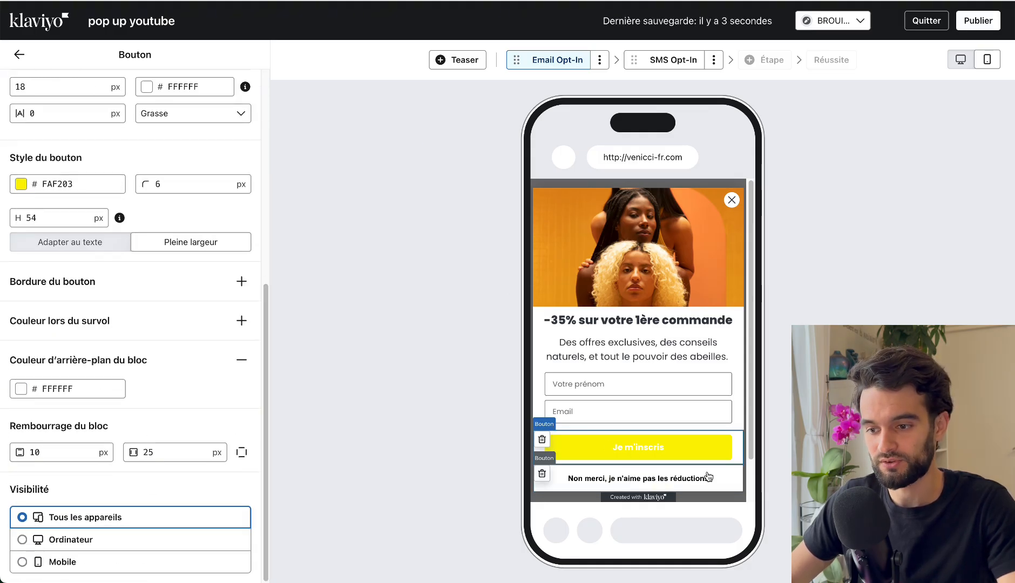
left_click(242, 453)
left_click(53, 480)
key("BackSpace")
type("2")
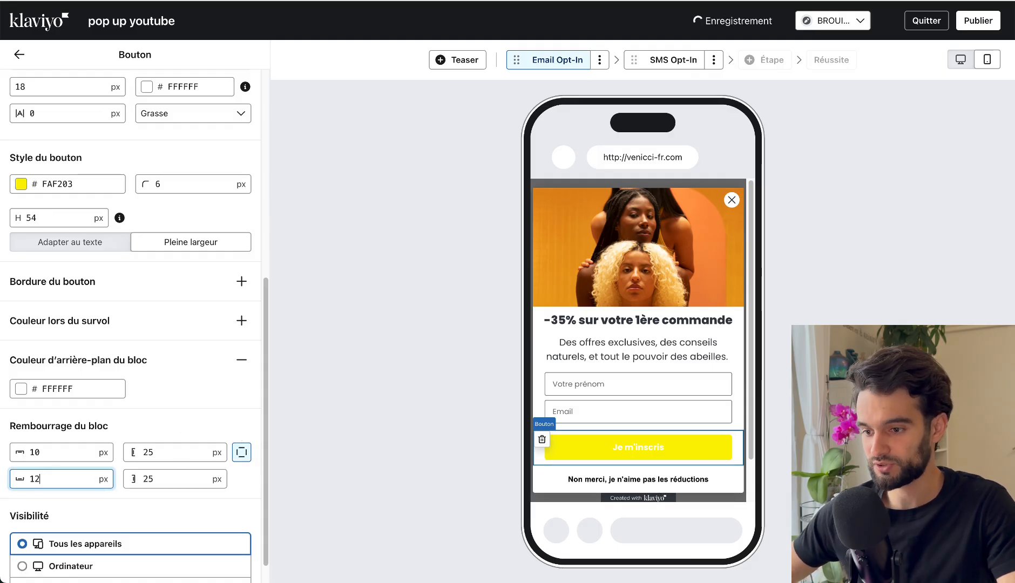
key("BackSpace")
type("9")
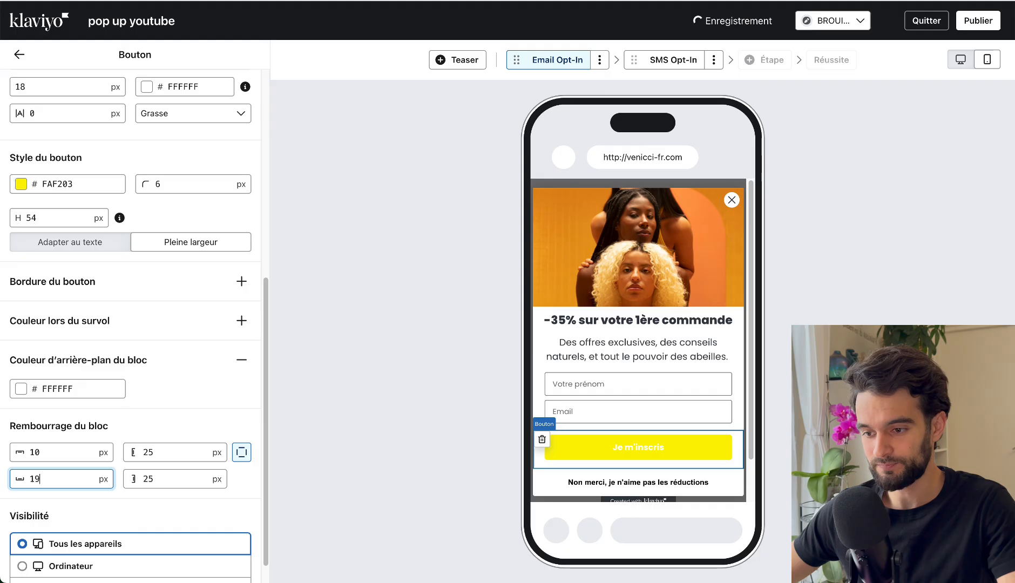
key("Up")
key("Up")
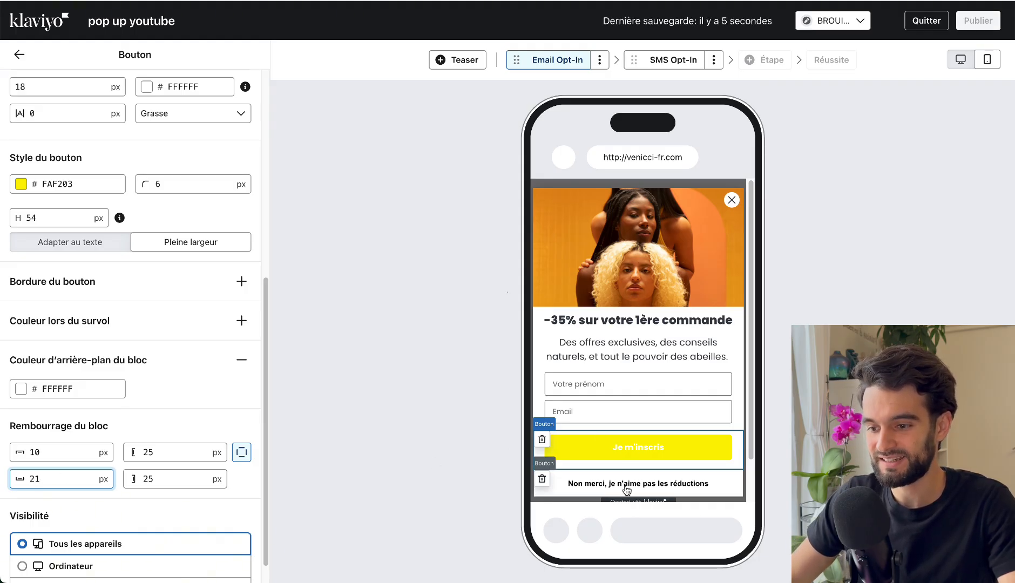
scroll(652, 497, "down", 2)
scroll(654, 500, "up", 2)
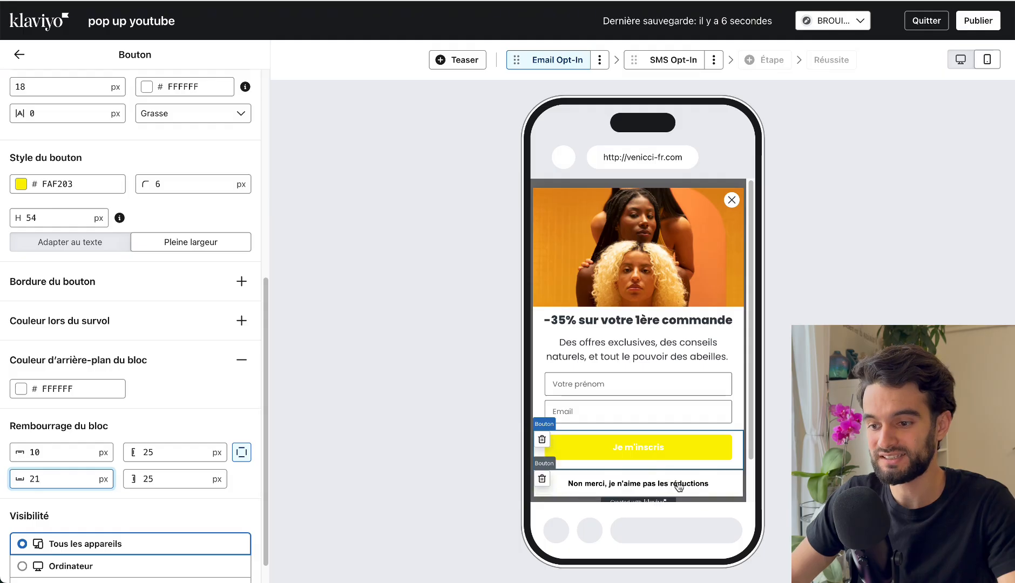
View the SMS Opt-In step, and return to the Email Opt-In step to check its two buttons and description text.
left_click(674, 177)
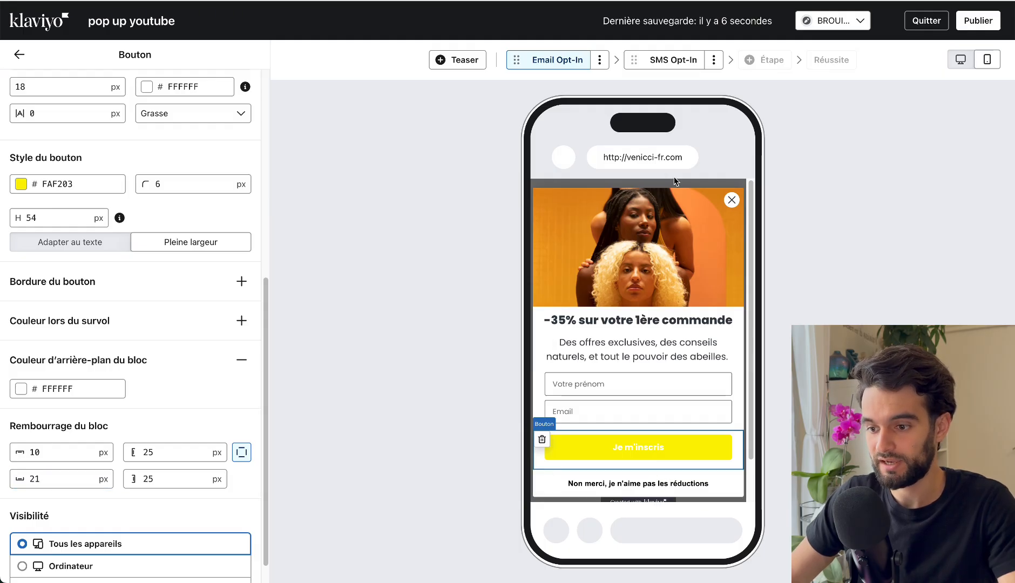
left_click(673, 59)
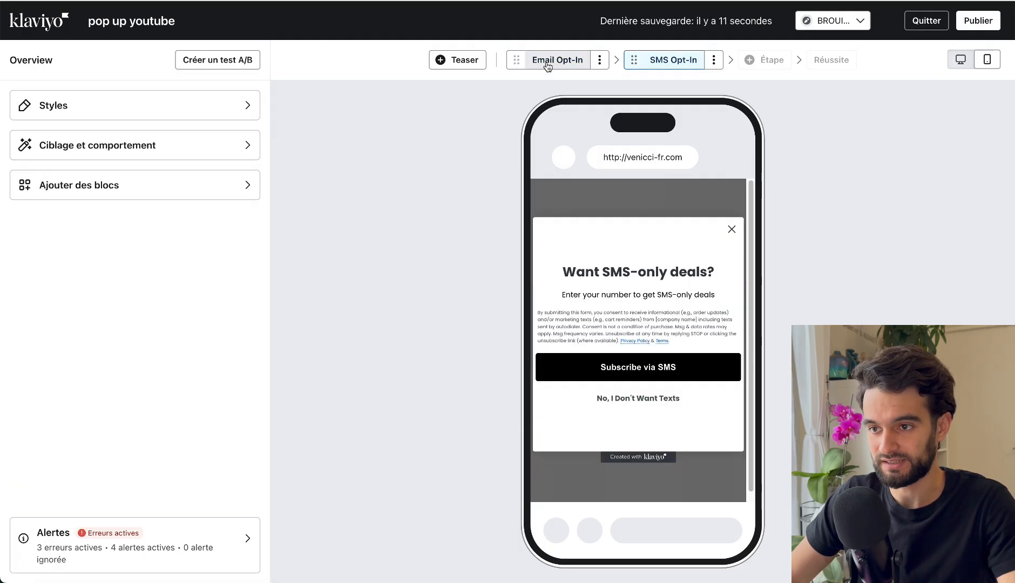
left_click(547, 63)
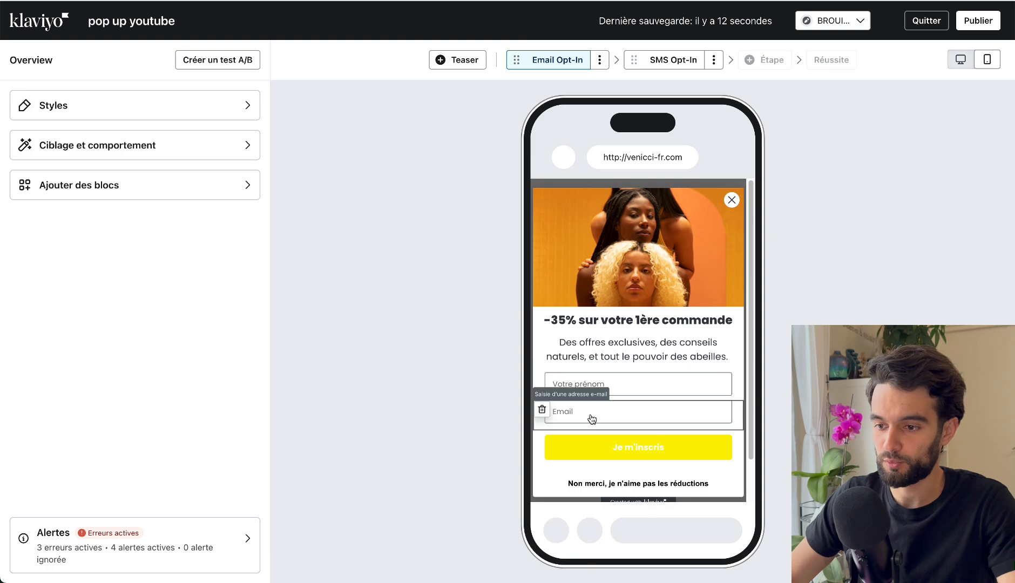
left_click(625, 452)
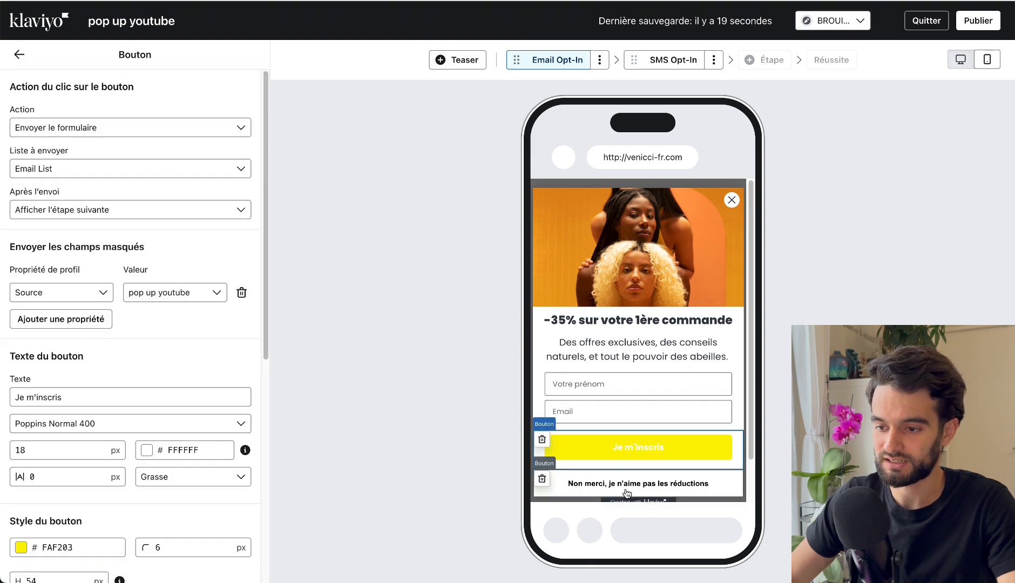
left_click(627, 493)
left_click(700, 365)
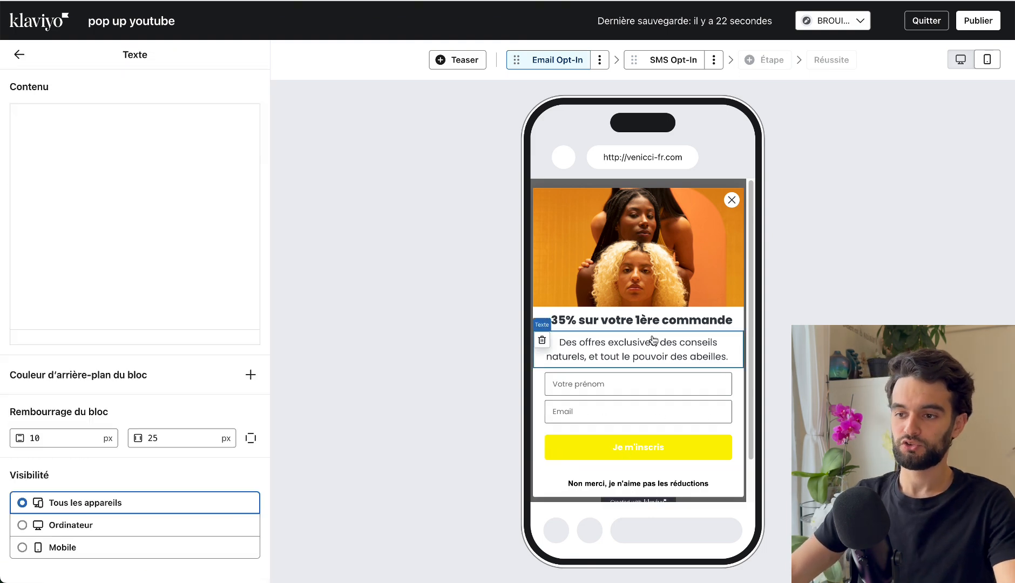
Switch the form preview to desktop and examine the first-name field, the heading and the image block.
left_click(961, 59)
left_click(740, 373)
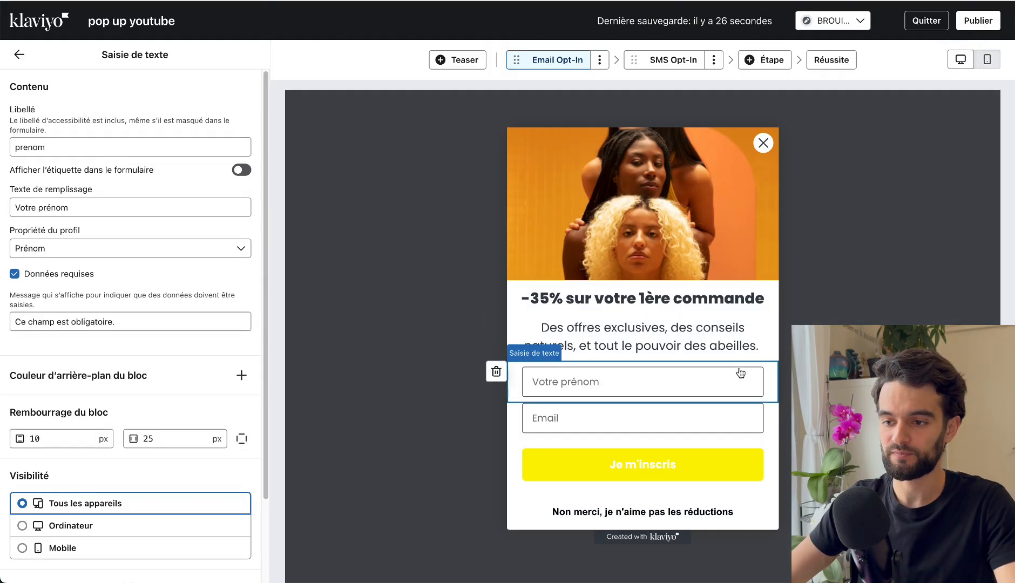
left_click(559, 350)
left_click(582, 302)
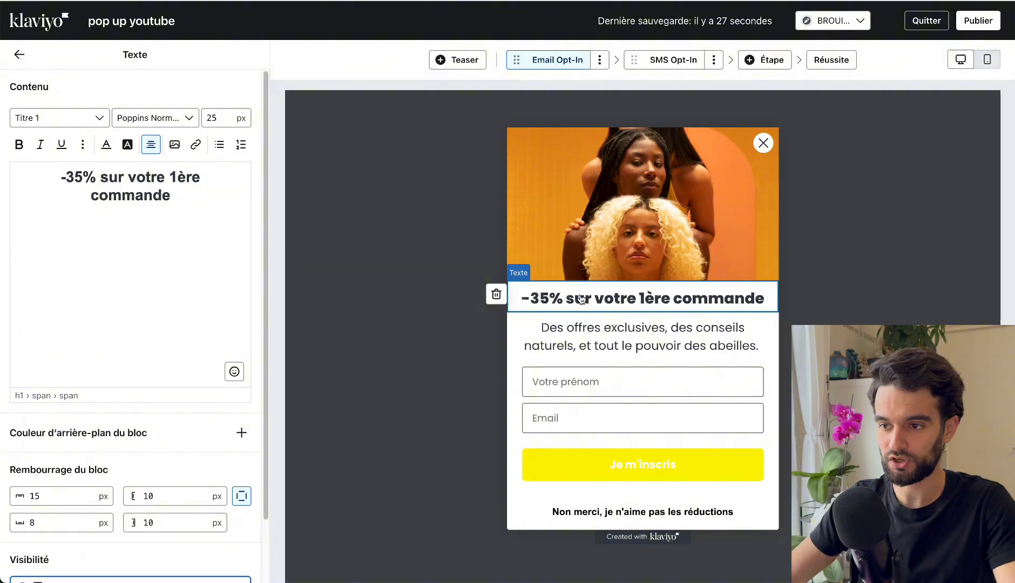
left_click(551, 254)
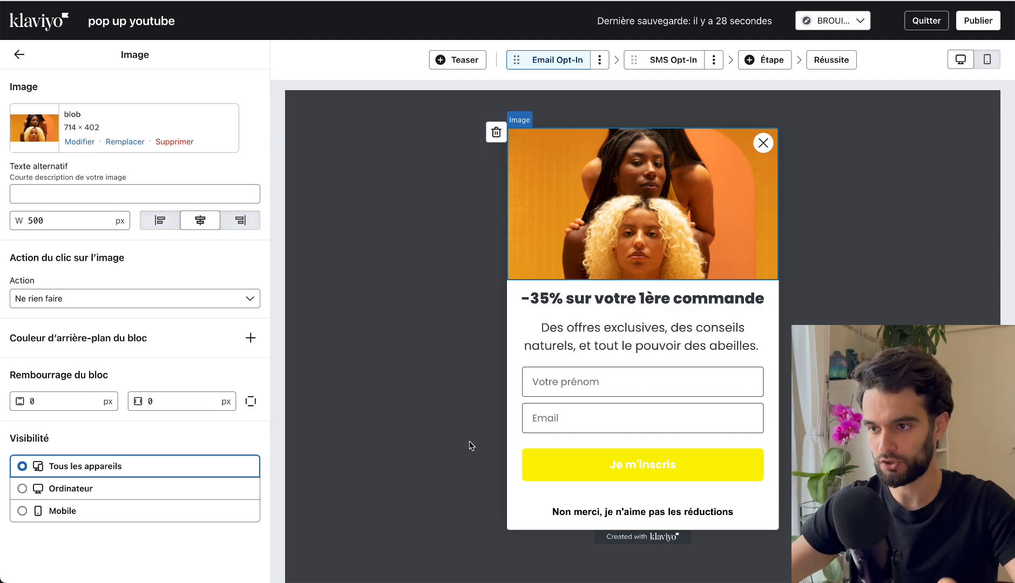
Switch the form preview to mobile and delete the SMS Opt-In step from the form.
left_click(984, 64)
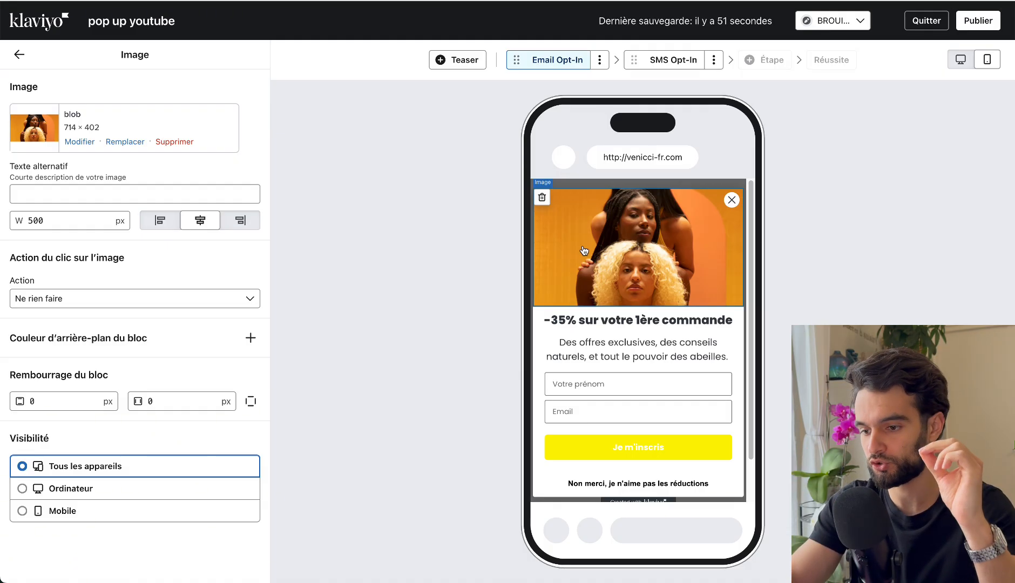
left_click(657, 61)
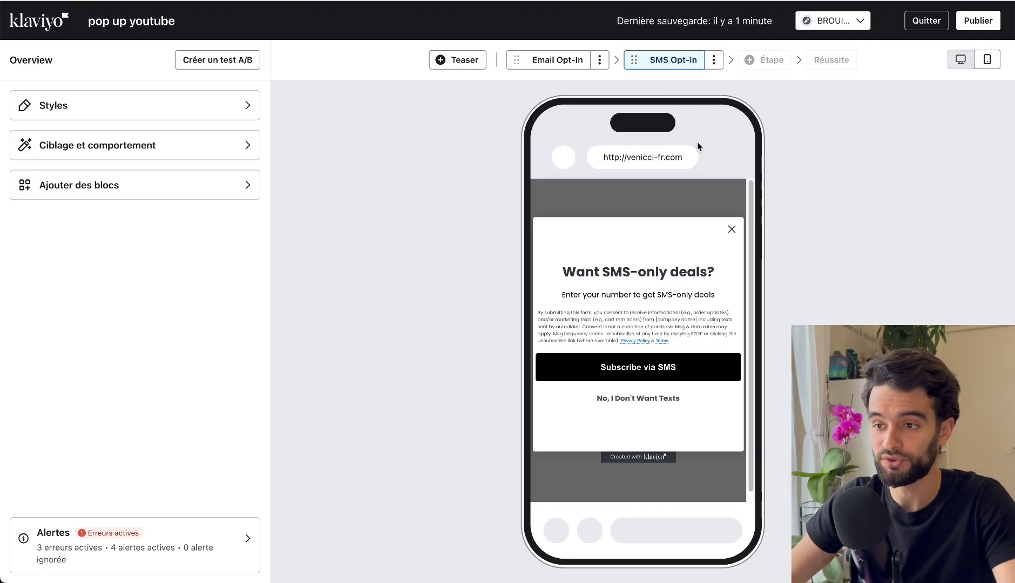
left_click(714, 60)
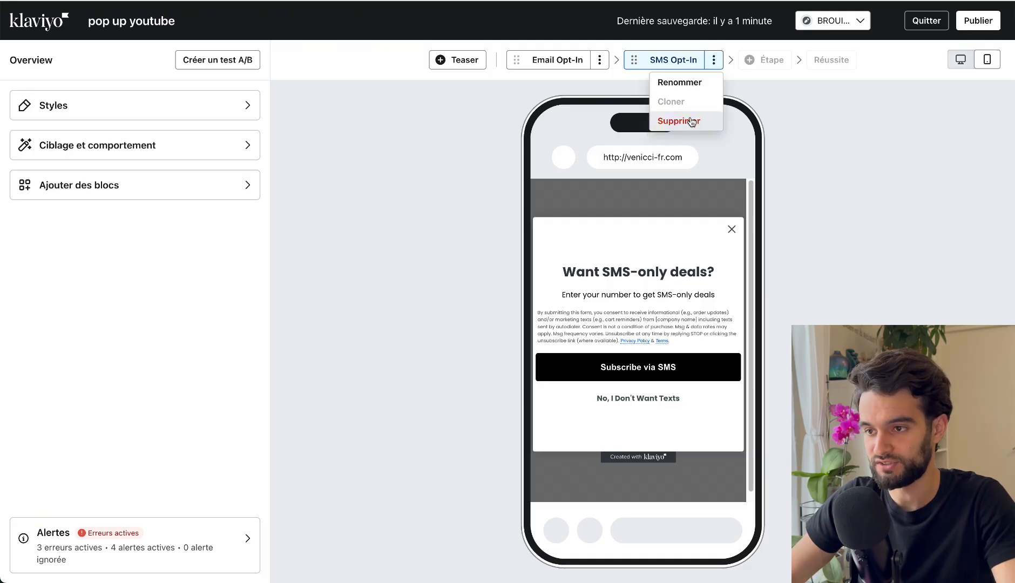
left_click(693, 121)
left_click(696, 332)
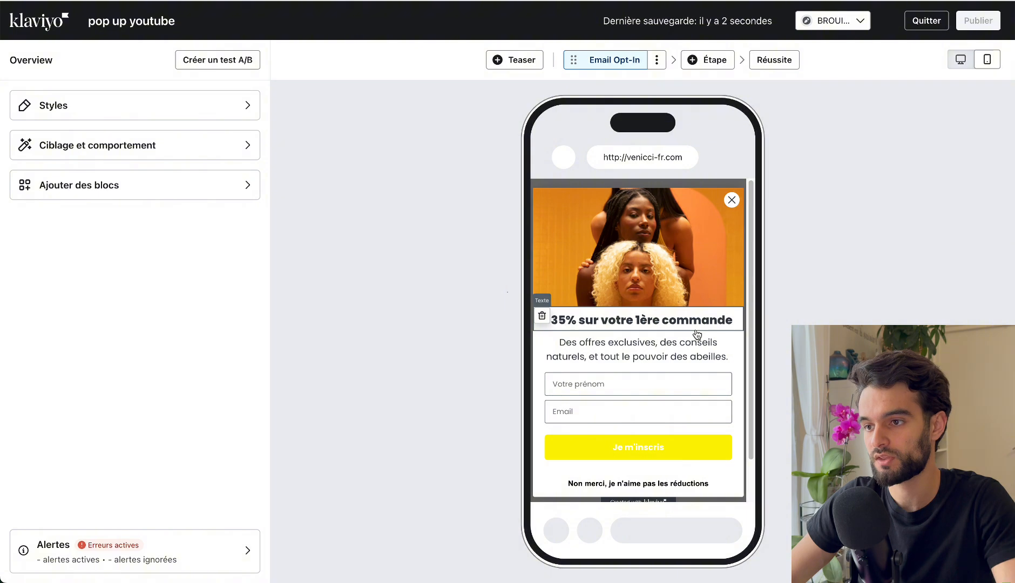
View the Réussite step and check the submit action of the "Je m'inscris" button in the Email Opt-In step.
left_click(767, 59)
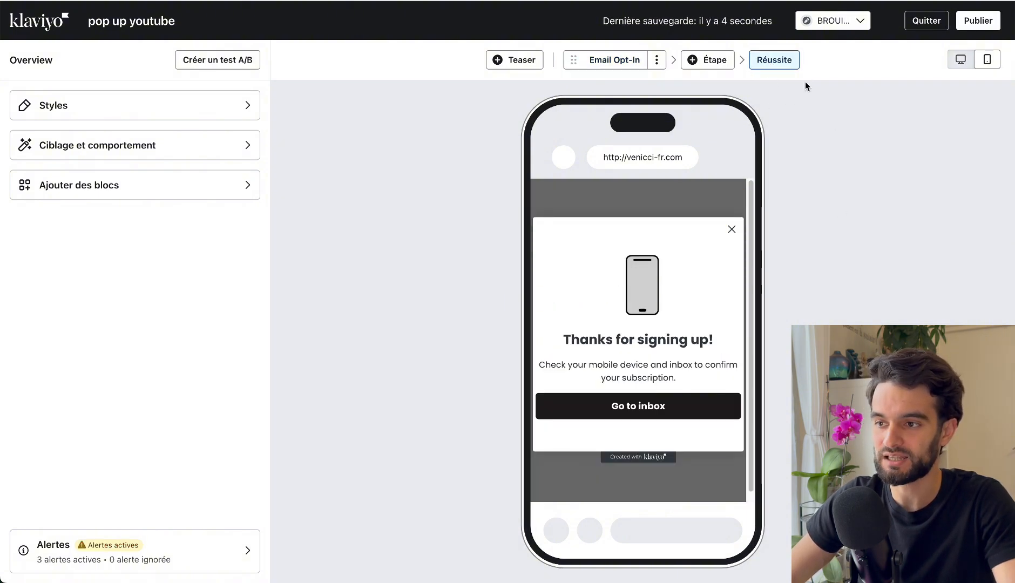
left_click(620, 63)
left_click(778, 60)
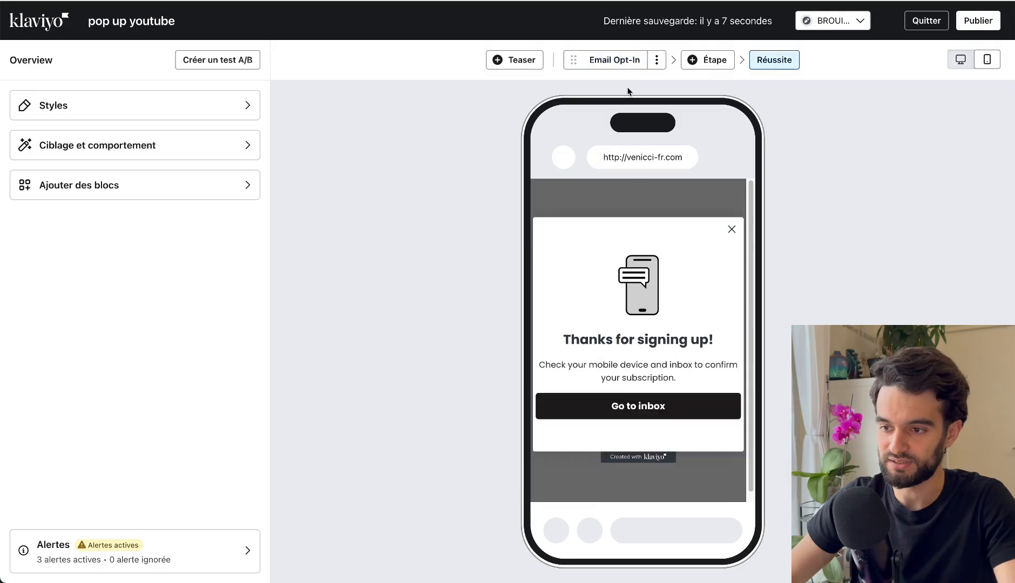
left_click(603, 63)
left_click(605, 441)
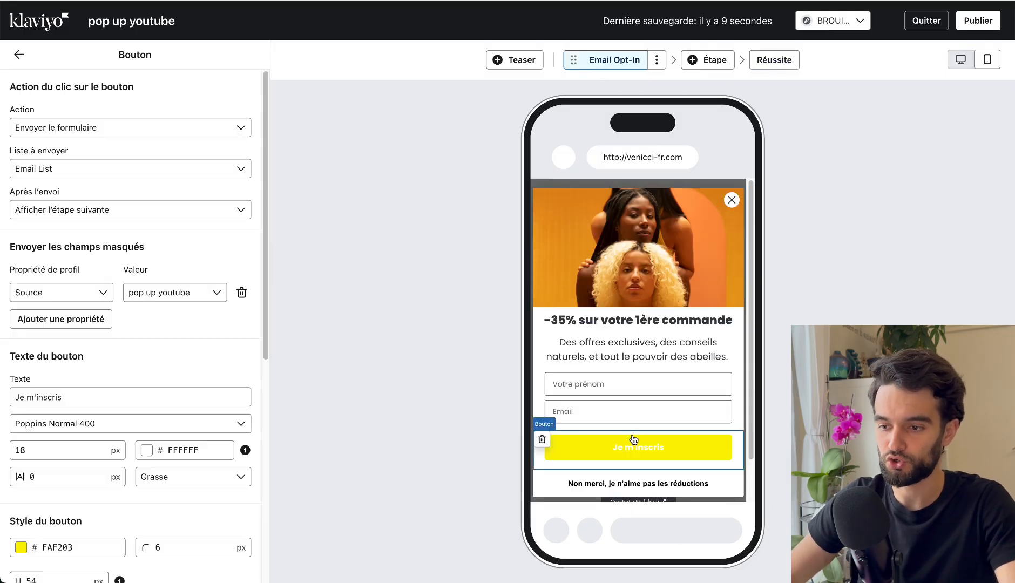
left_click(770, 65)
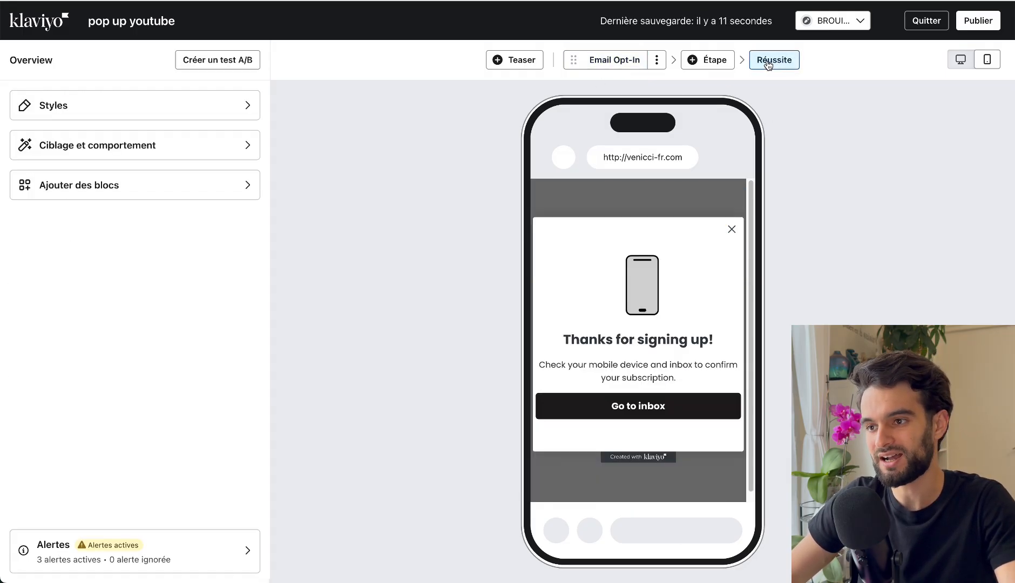
Delete the animated phone image block from the Réussite step.
left_click(625, 297)
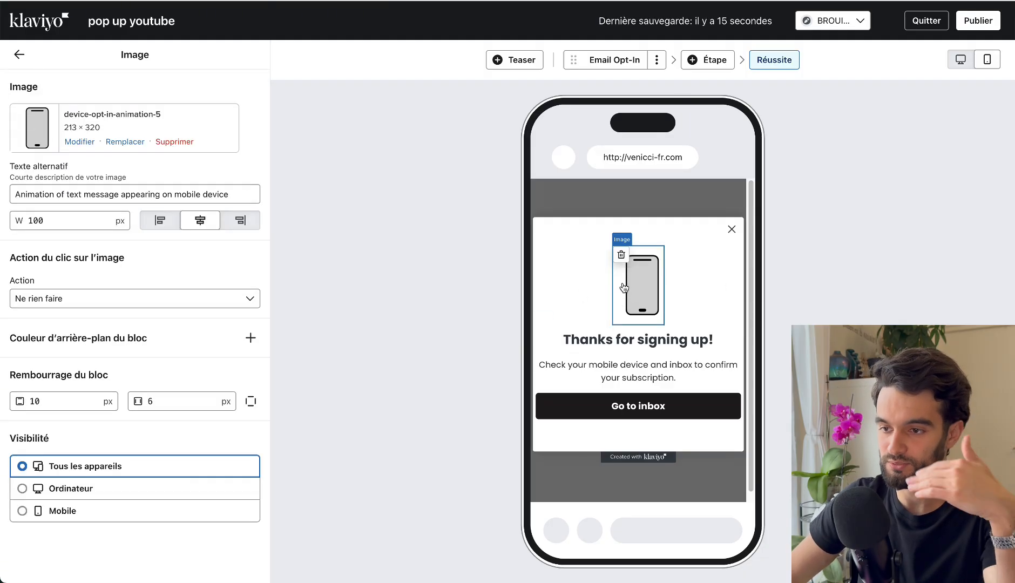
left_click(621, 254)
left_click(664, 322)
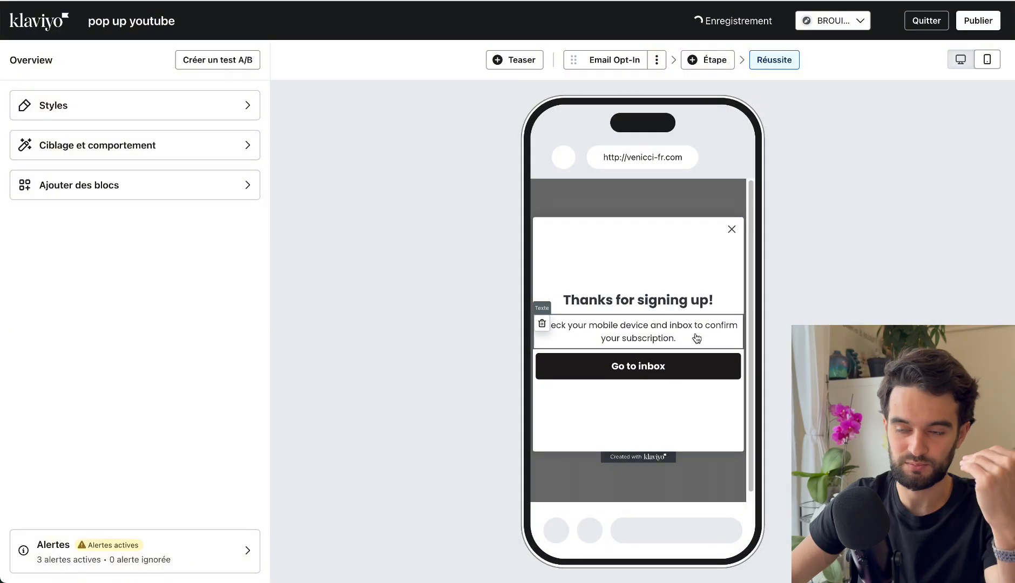
Replace the success heading's text with "Un très bon choix".
left_click(660, 305)
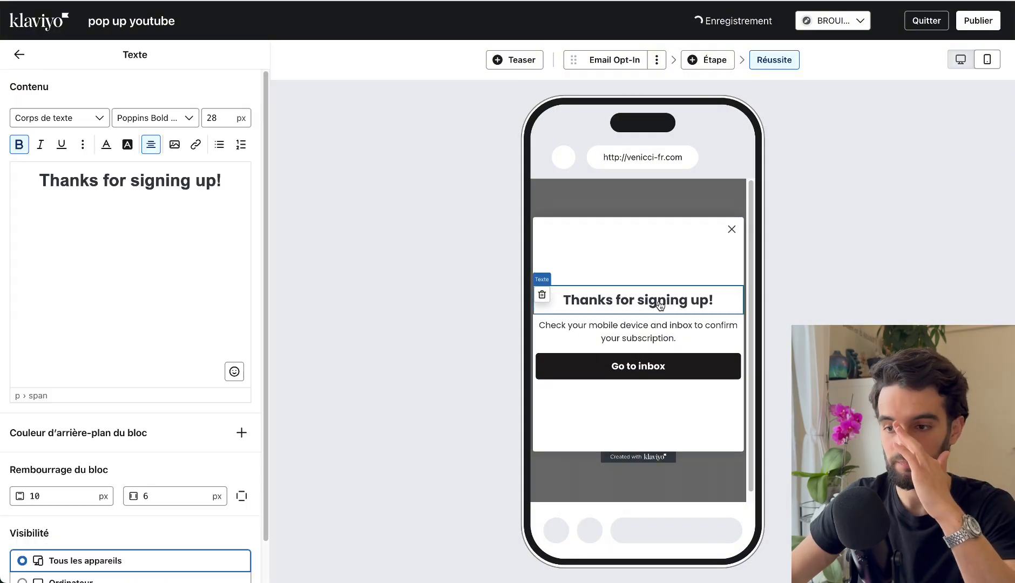
triple_click(131, 181)
type("Un")
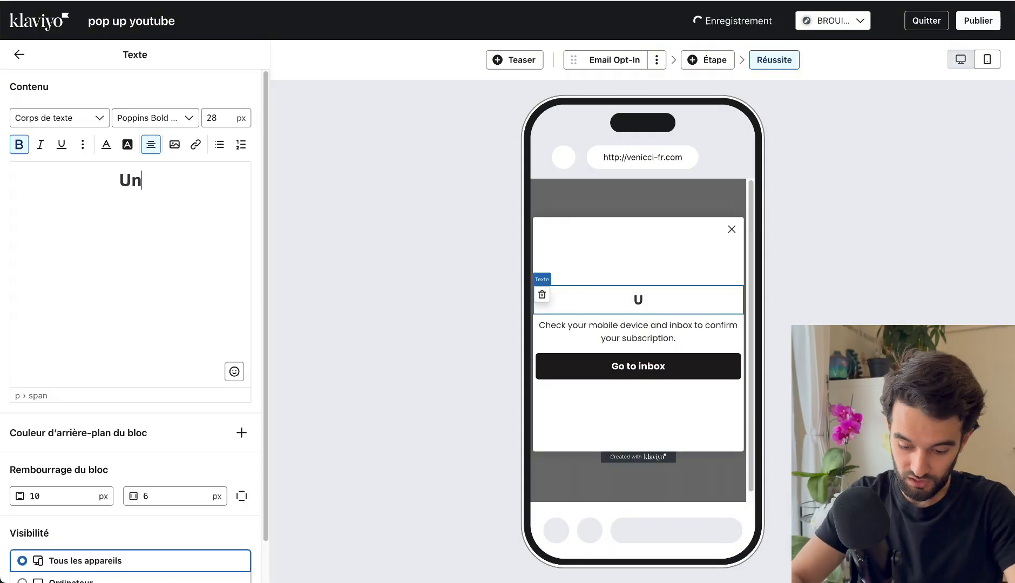
type(" très bon choix")
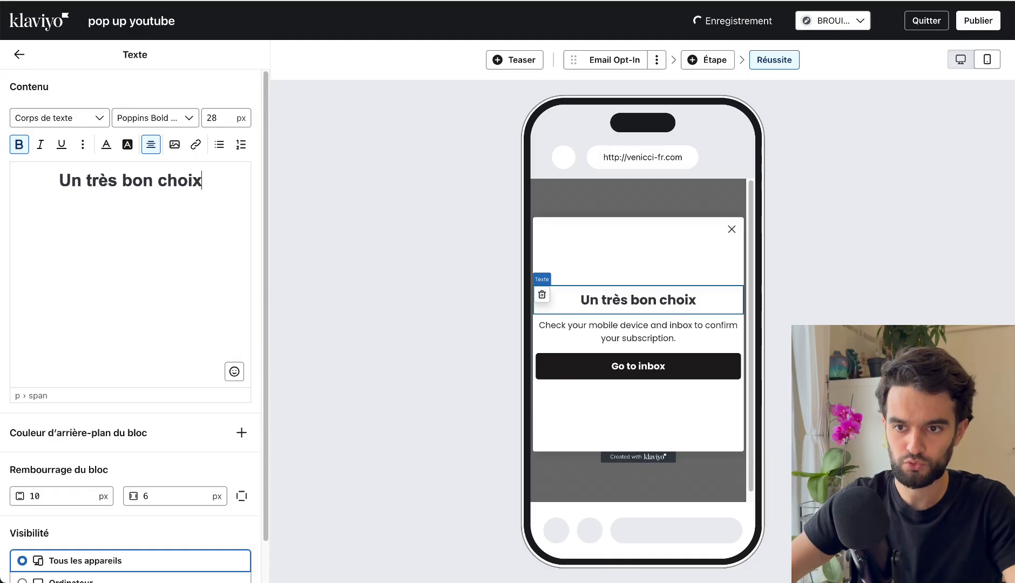
Change the success description to "Voici votre code à utiliser pour votre réduction" and set its block's horizontal padding to 30 px.
left_click(608, 326)
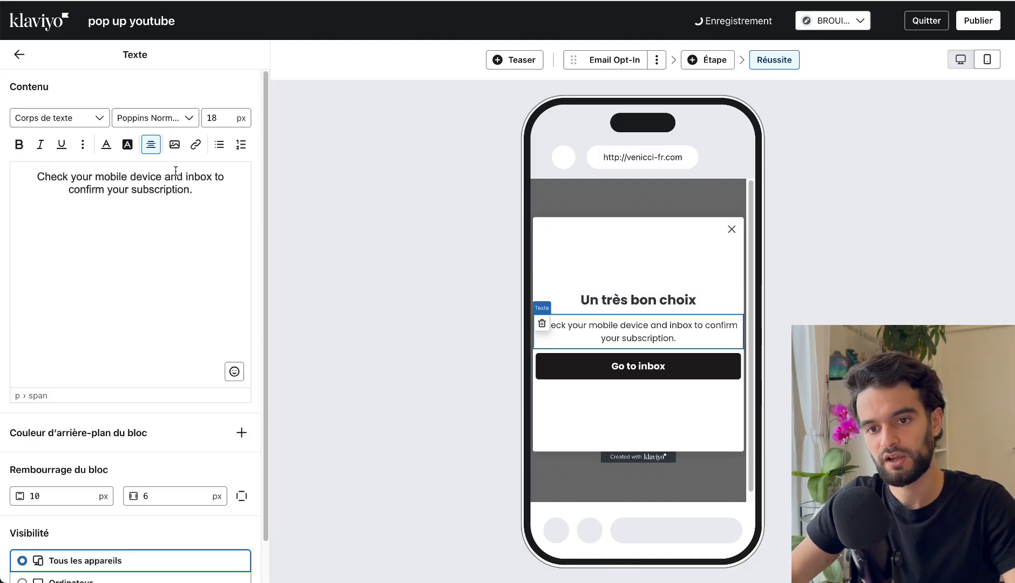
triple_click(142, 190)
type("Voici votre code à utiliser pour votre réduction")
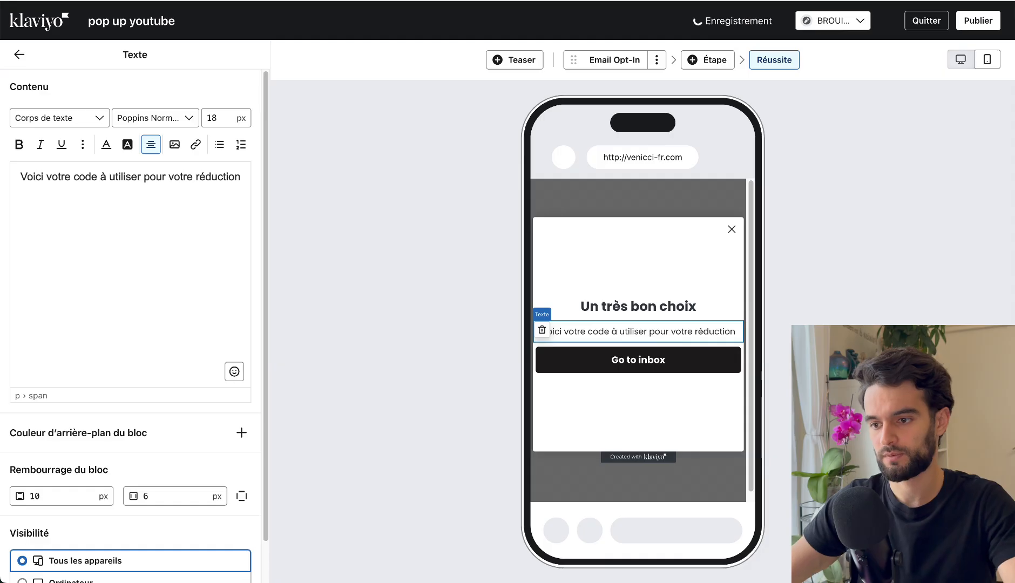
left_click(192, 495)
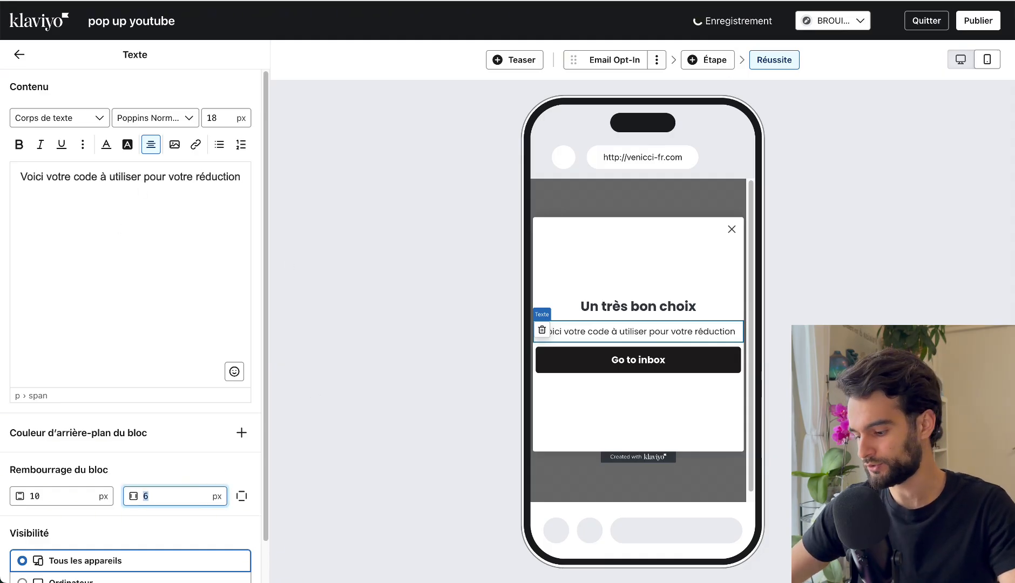
type("30")
Set the horizontal padding of the "Go to inbox" button block to 30 px.
left_click(586, 380)
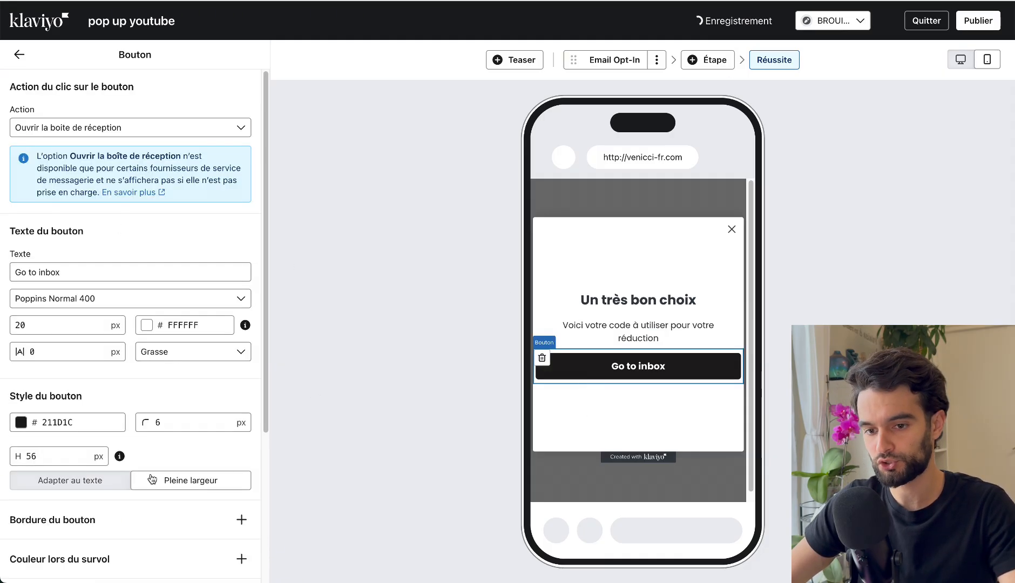
scroll(170, 470, "down", 4)
left_click(168, 456)
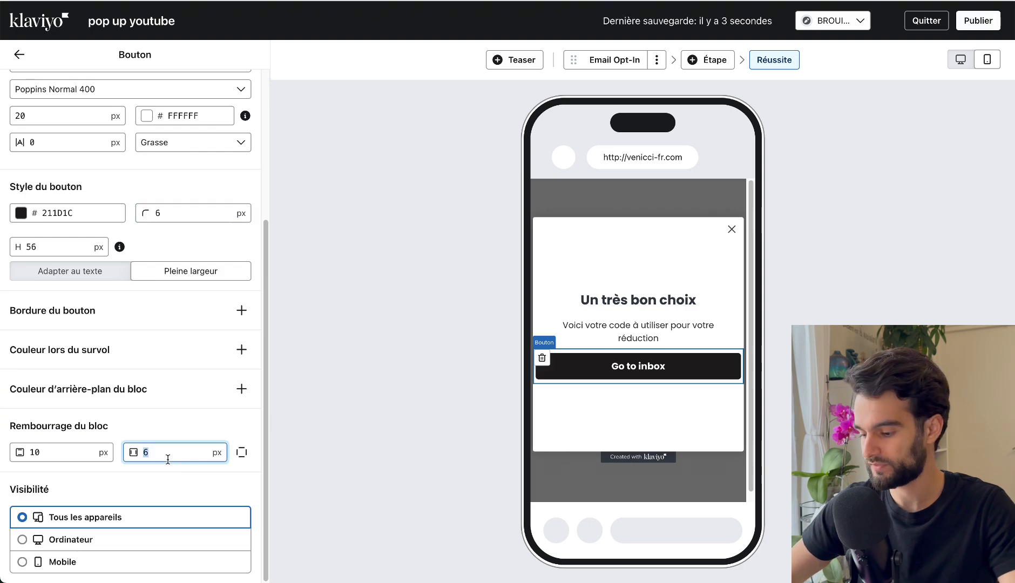
type("30")
Delete the "Go to inbox" button block from the Réussite step and confirm the deletion.
left_click(658, 324)
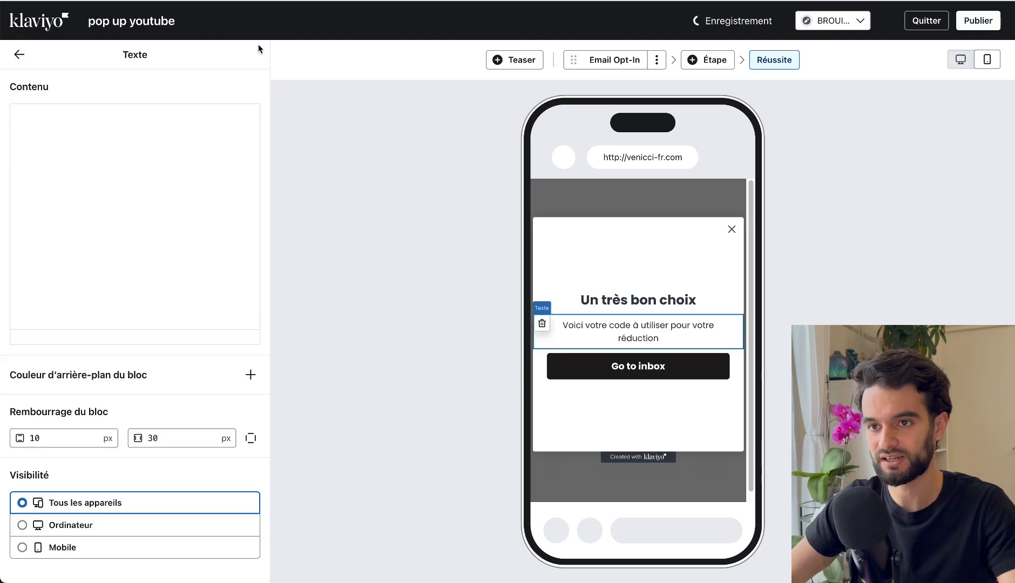
left_click(542, 374)
left_click(543, 359)
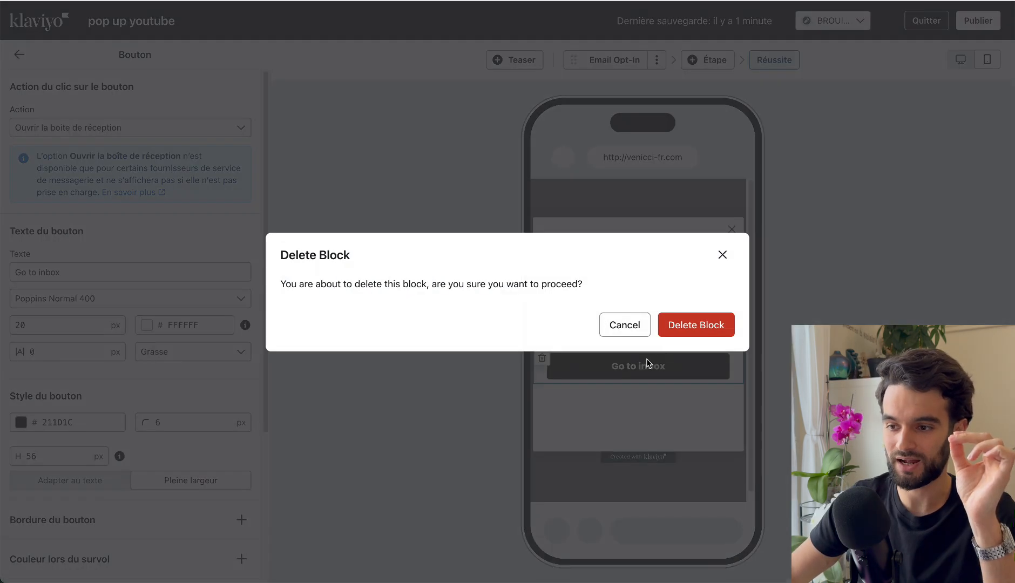
left_click(673, 327)
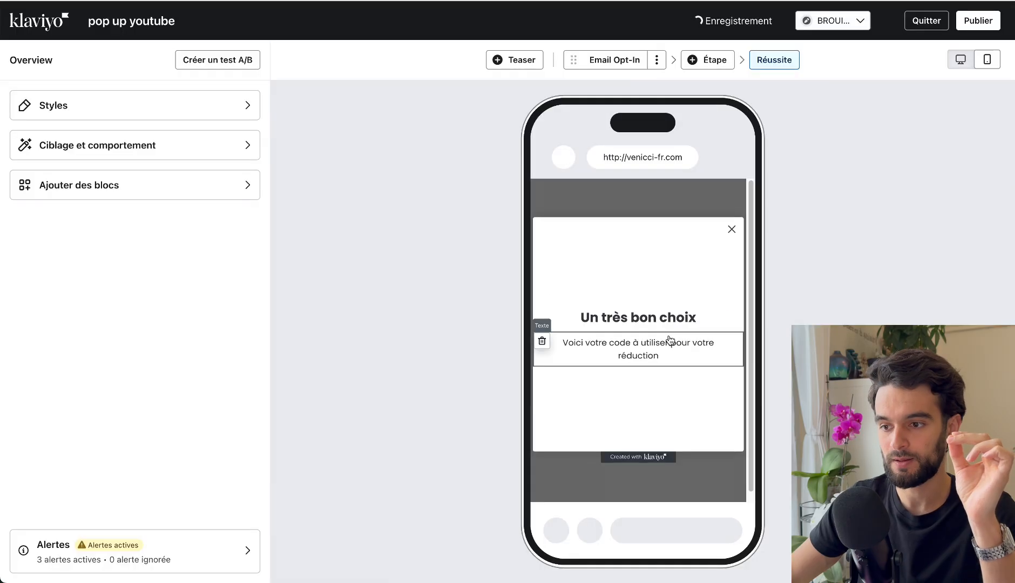
Add a discount code block below the success description and give it the static code "bienvenue35".
left_click(93, 186)
left_click_drag(593, 385, 645, 362)
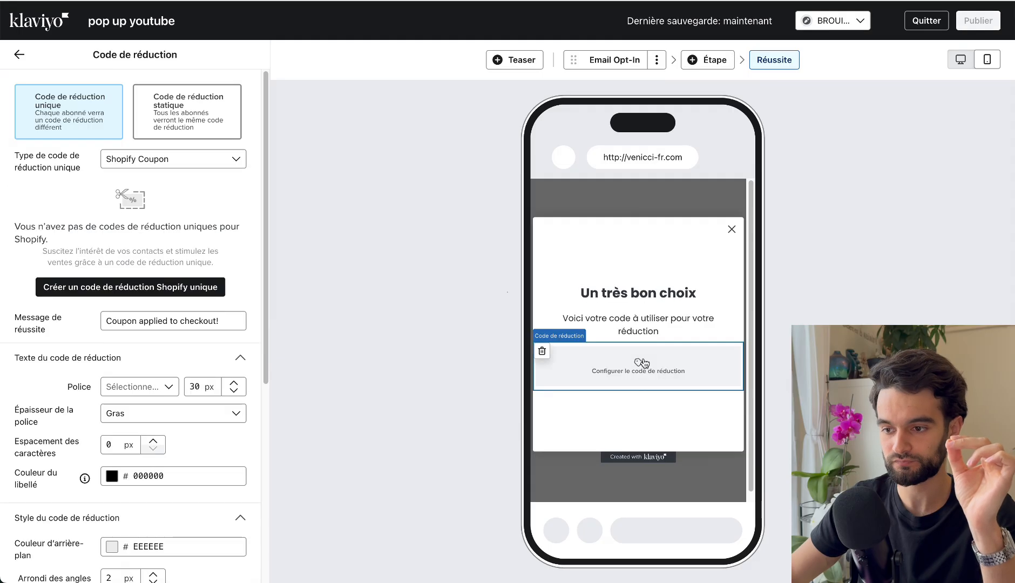
left_click(200, 123)
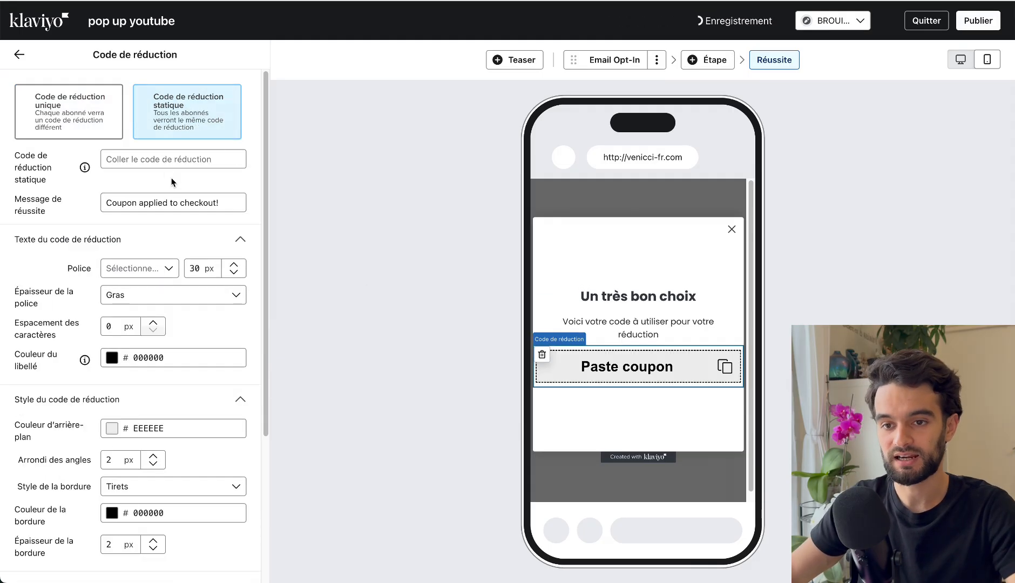
left_click(164, 167)
type("bienvenue35")
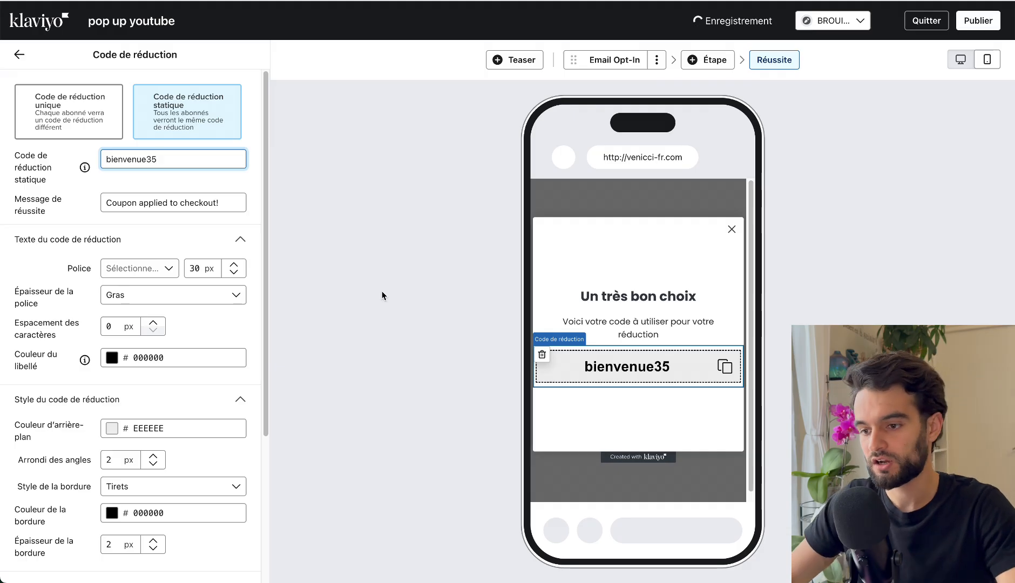
left_click(589, 424)
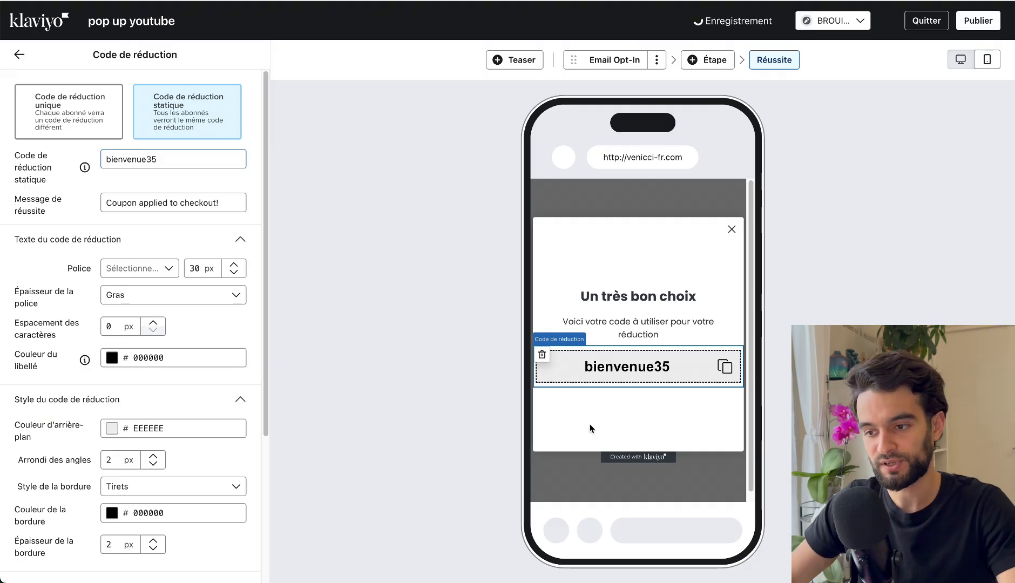
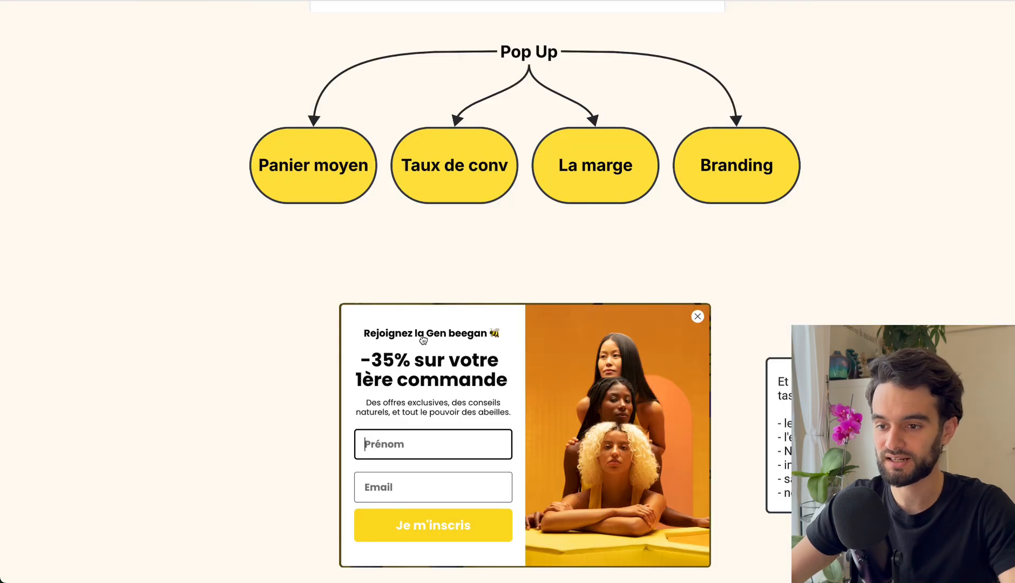
Look over the example pop-ups on the whiteboard, from the multi-step quiz and spin wheel to the first-order discount form.
scroll(424, 341, "down", 15)
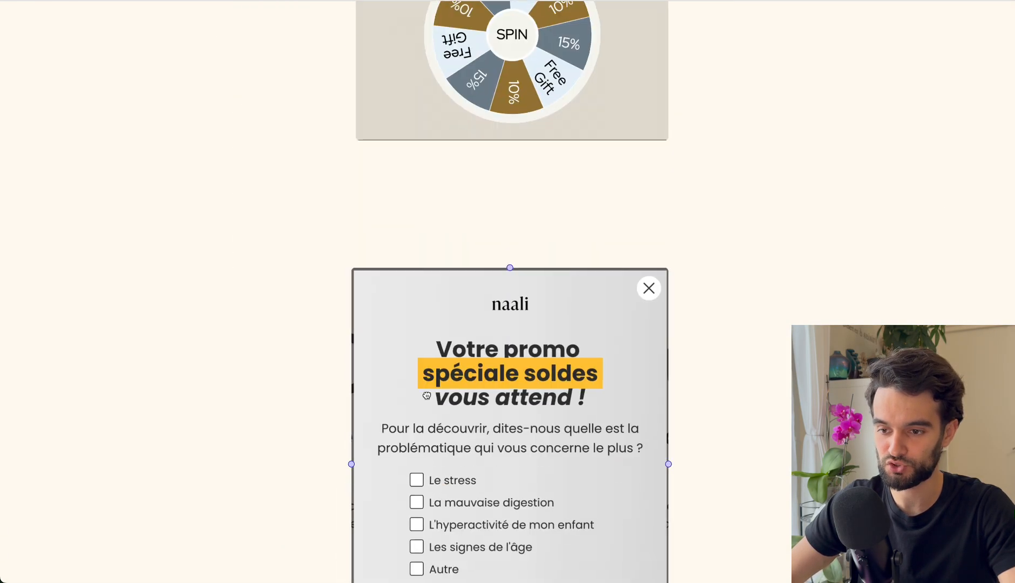
left_click_drag(426, 396, 417, 173)
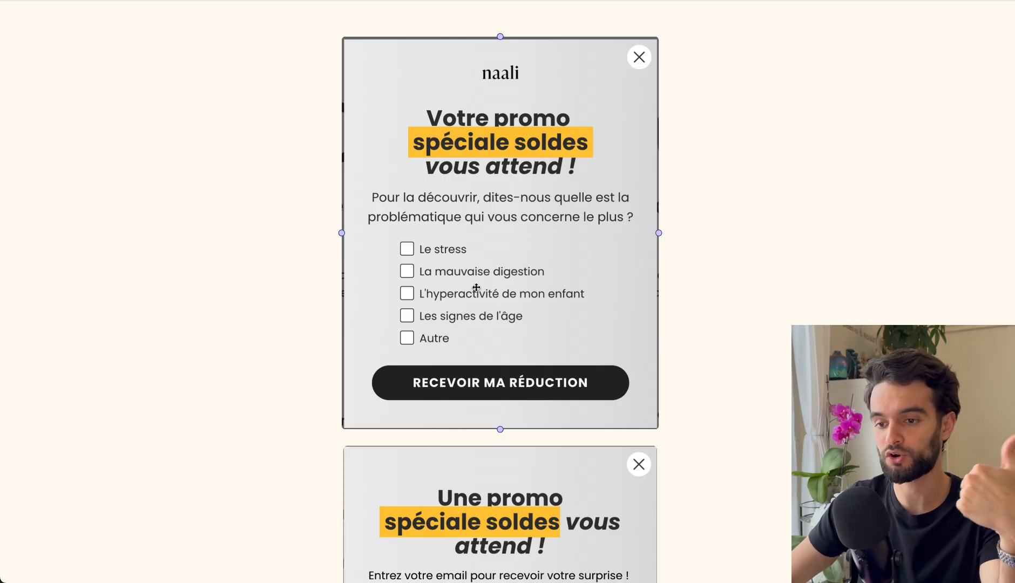
left_click(702, 458)
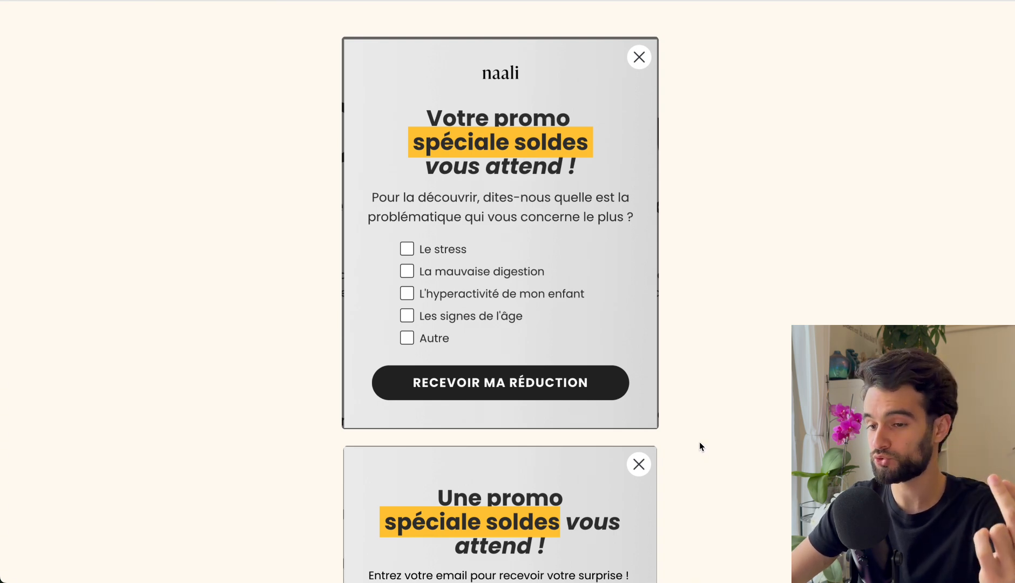
left_click_drag(675, 204, 679, 276)
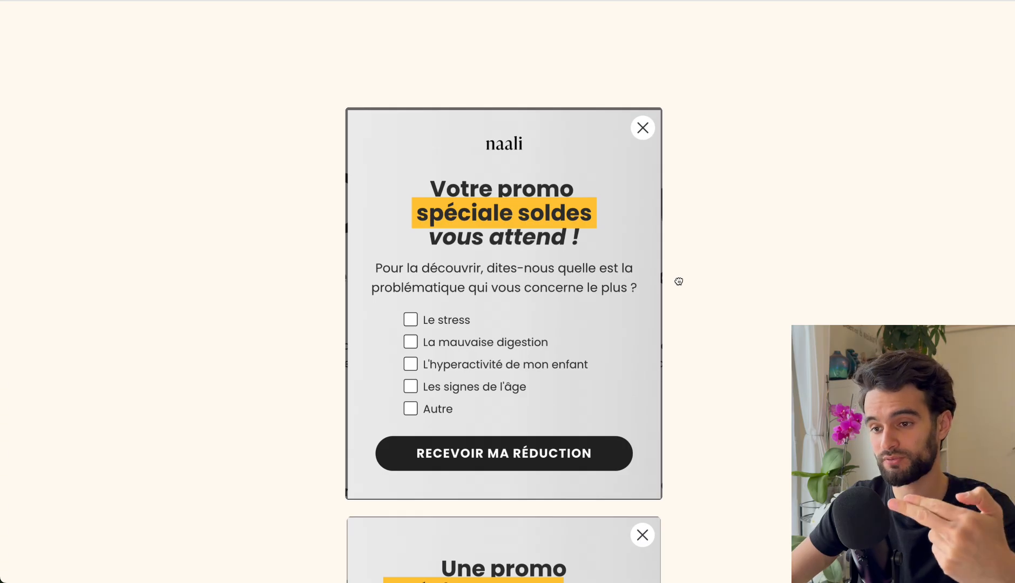
left_click_drag(679, 276, 656, 393)
scroll(761, 336, "up", 15)
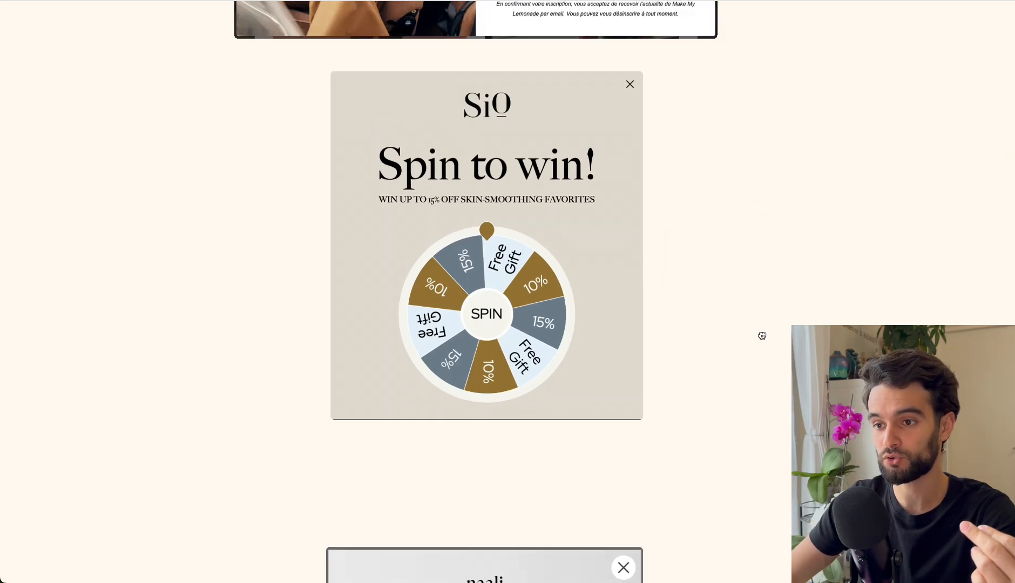
scroll(423, 267, "up", 1)
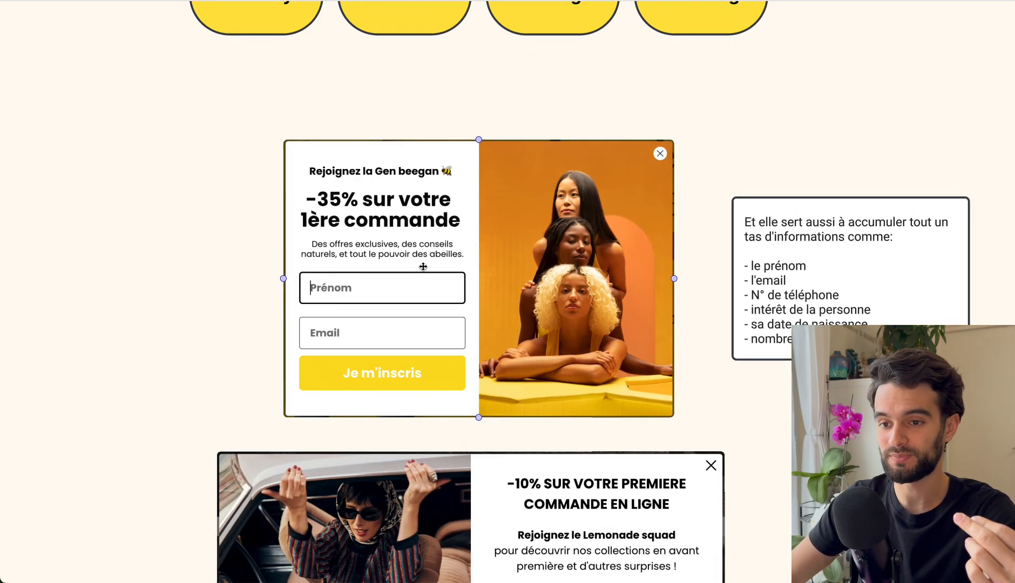
left_click(376, 216)
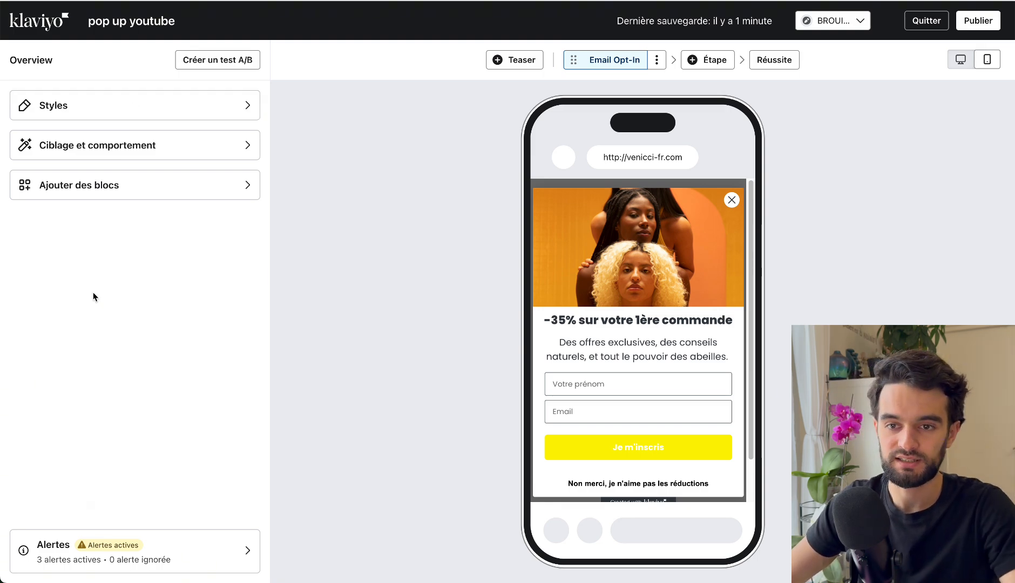
In the form's "Ciblage et comportement" settings, switch the display timing to "Immédiatement" and back to "En fonction des règles".
left_click(111, 150)
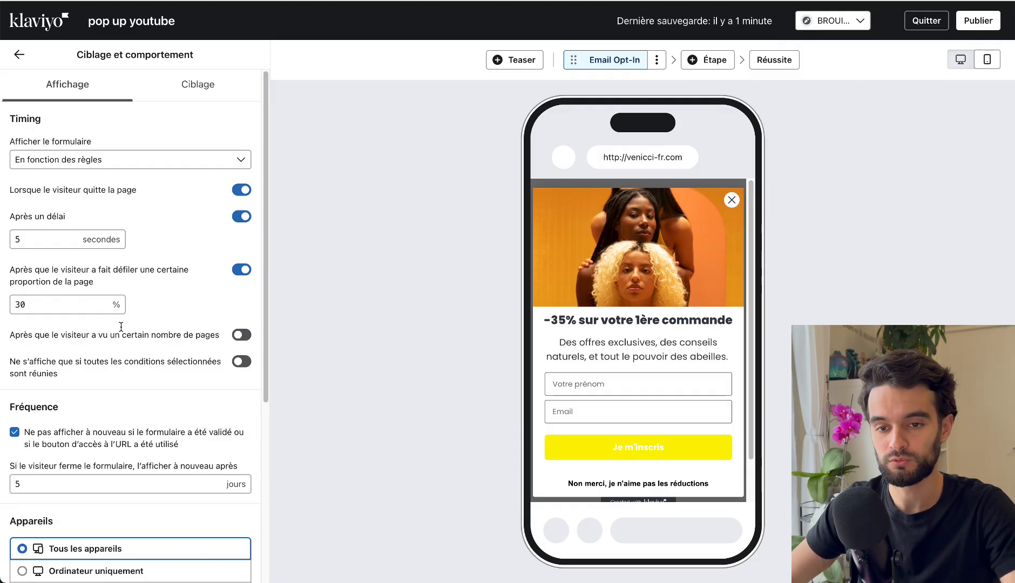
left_click(87, 304)
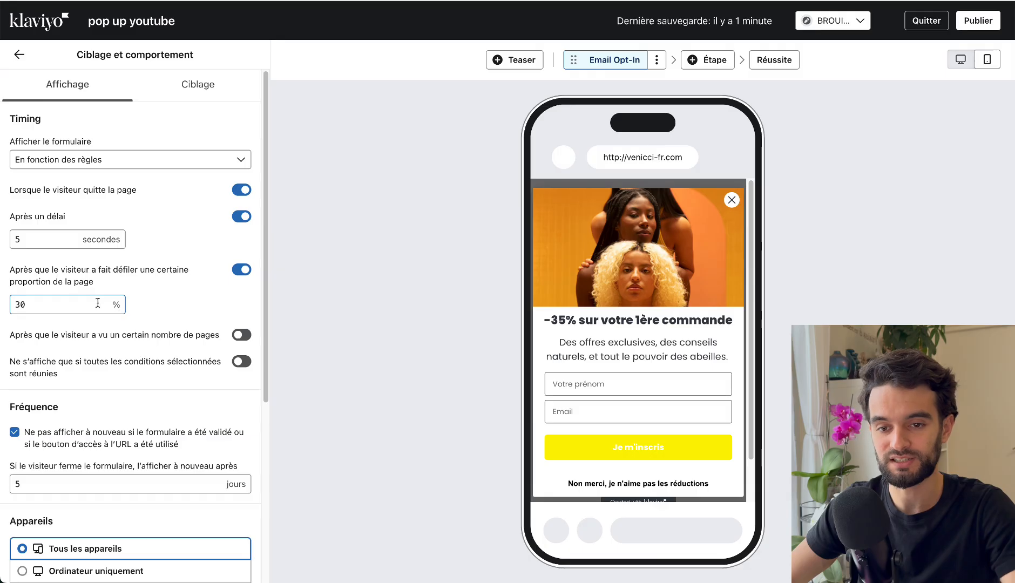
left_click(61, 164)
left_click(105, 126)
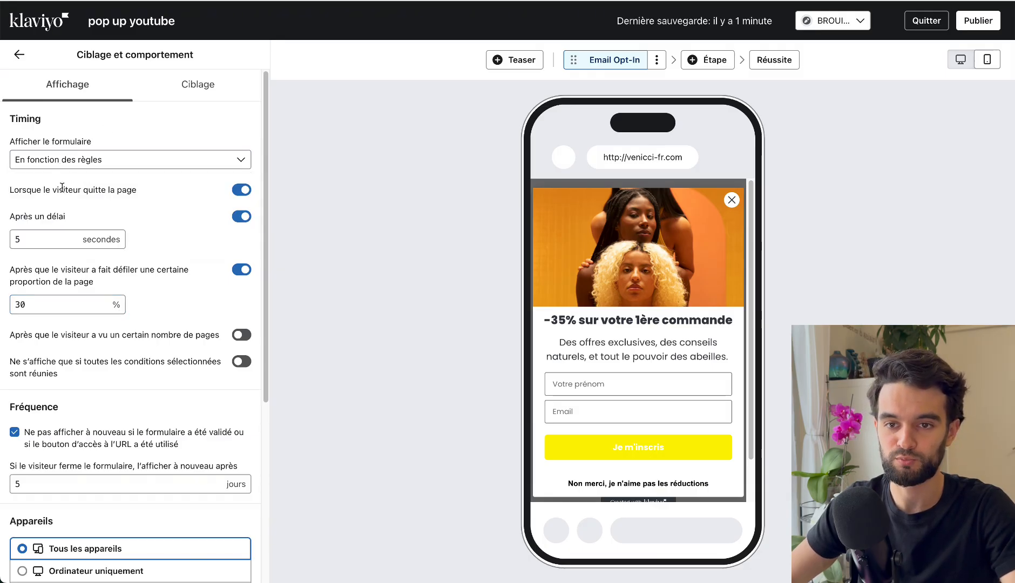
left_click(41, 163)
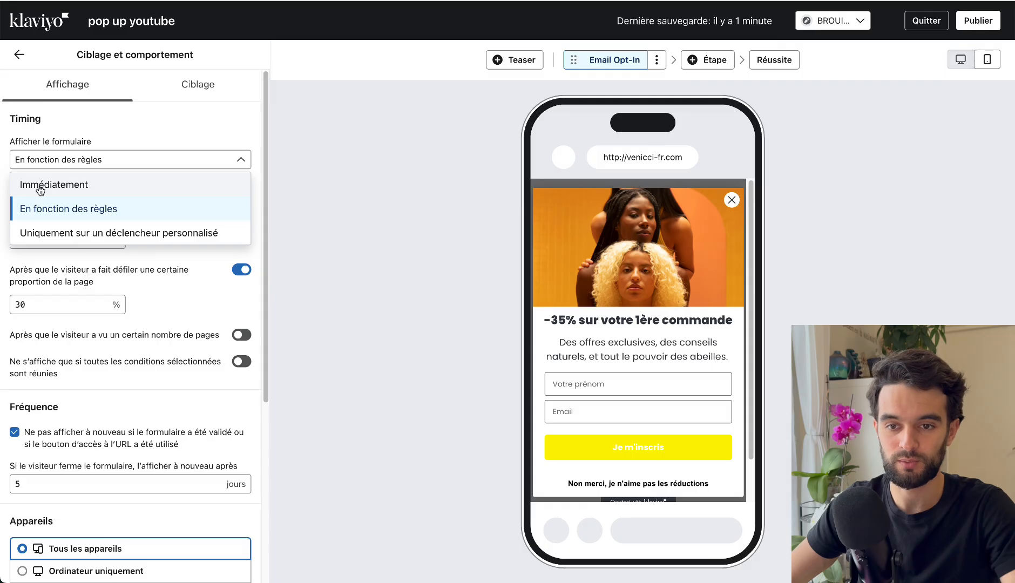
left_click(38, 189)
left_click(47, 163)
left_click(69, 209)
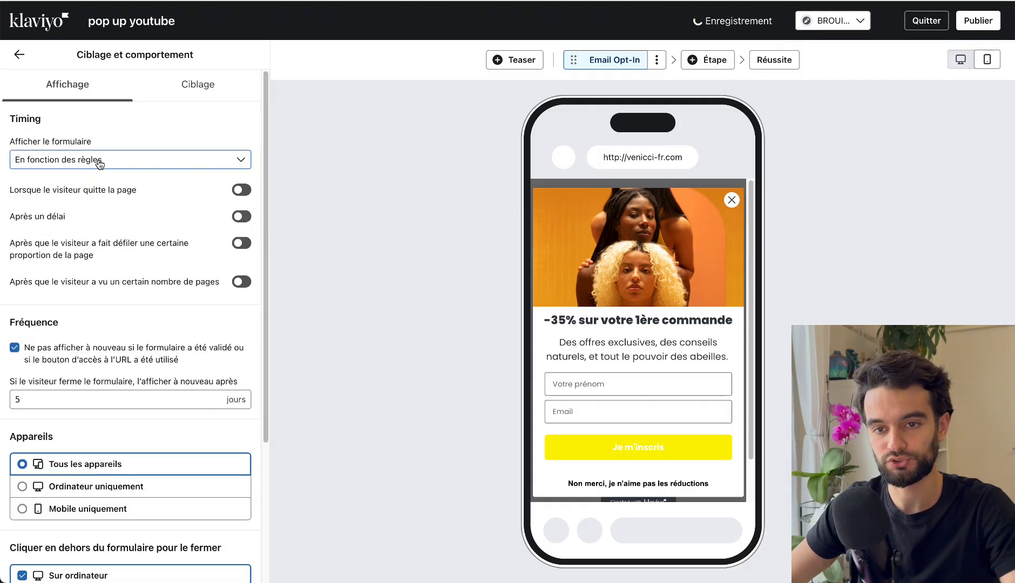
Keep the rule-based display timing and make the form appear after a delay of 35 seconds.
left_click(157, 161)
left_click(98, 213)
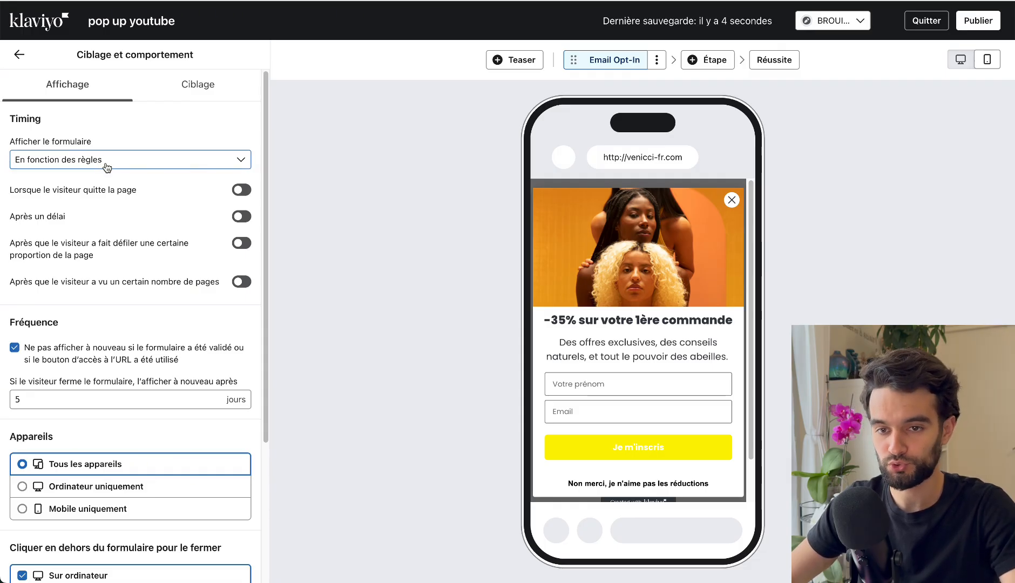
left_click(241, 216)
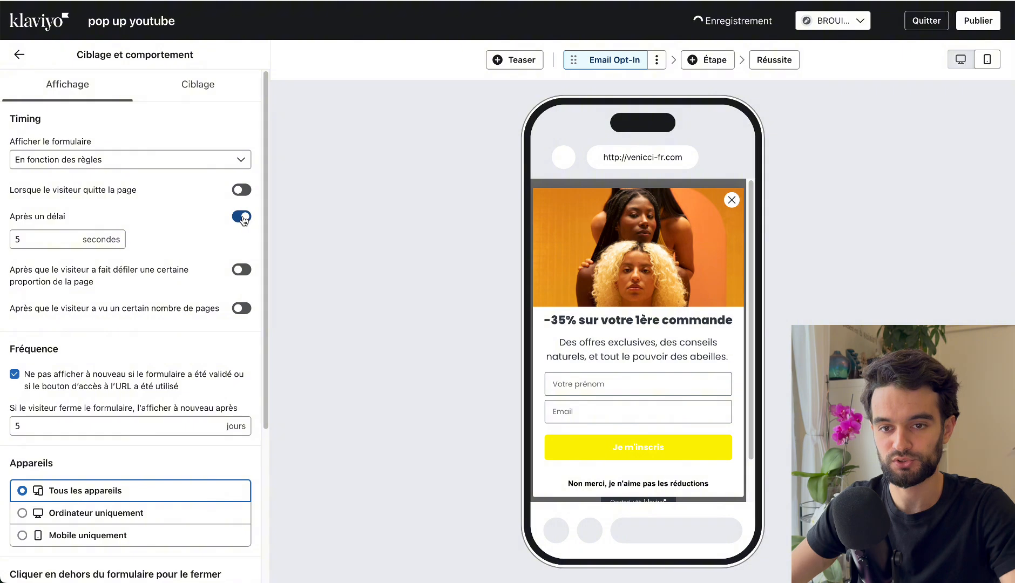
double_click(53, 237)
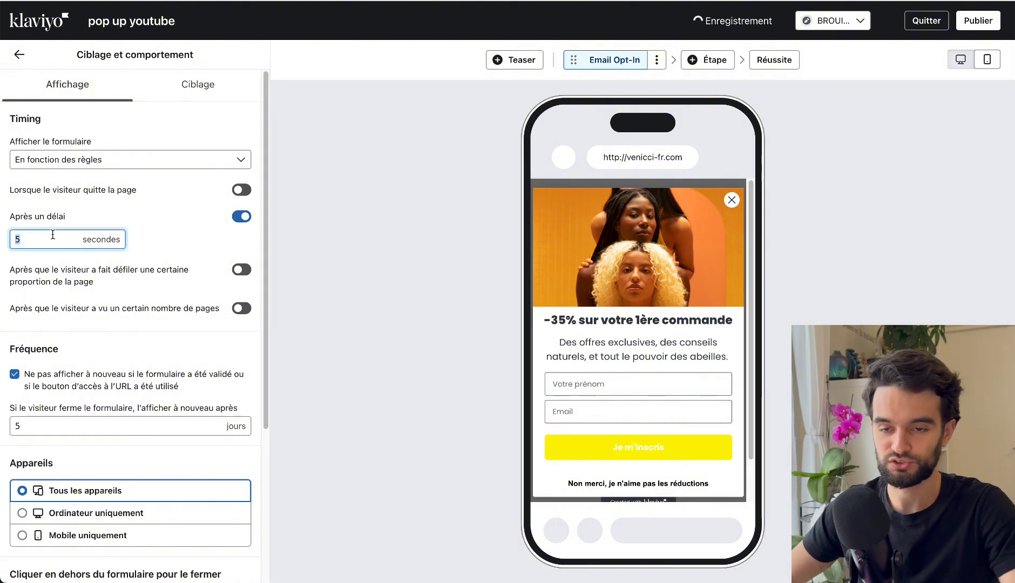
Restrict the form to "Mobile uniquement", trying "Ordinateur uniquement" in between.
scroll(54, 286, "down", 5)
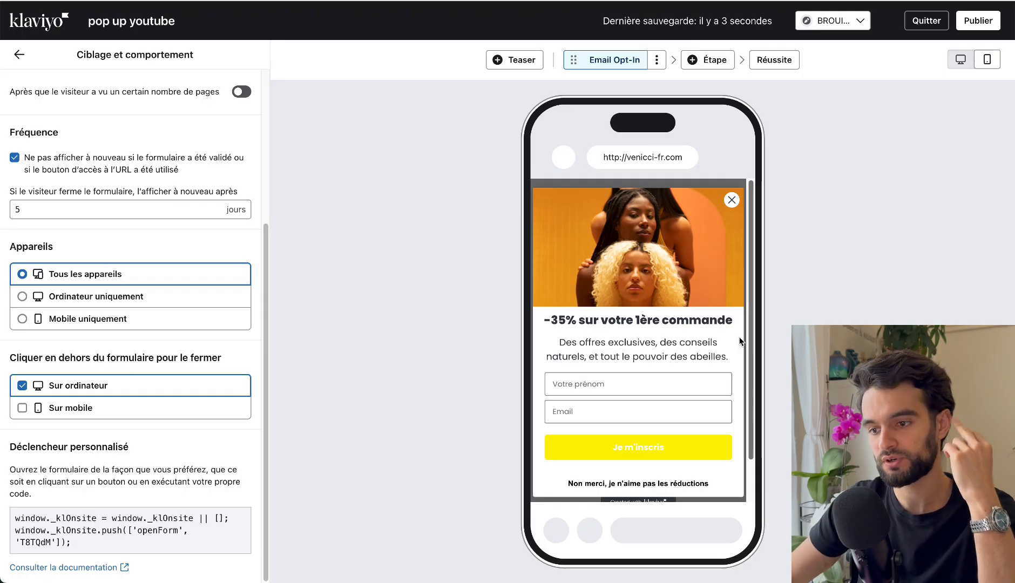
left_click(77, 324)
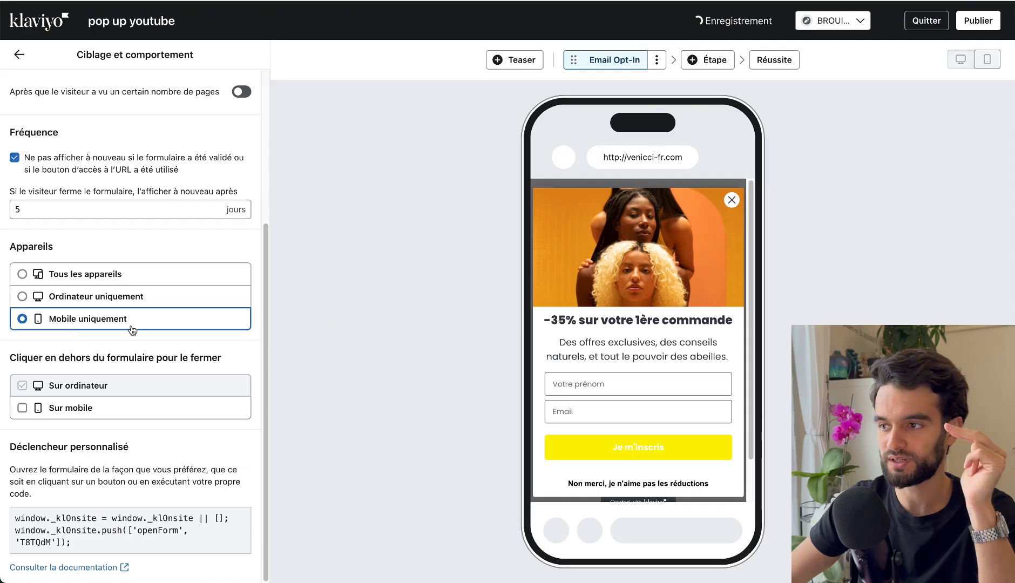
mouse_move(960, 60)
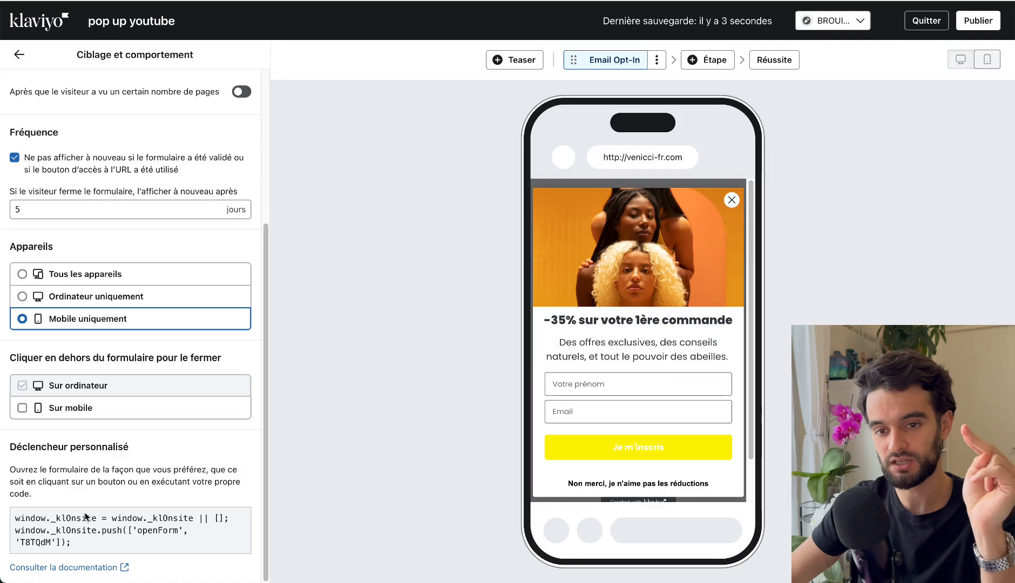
left_click(67, 307)
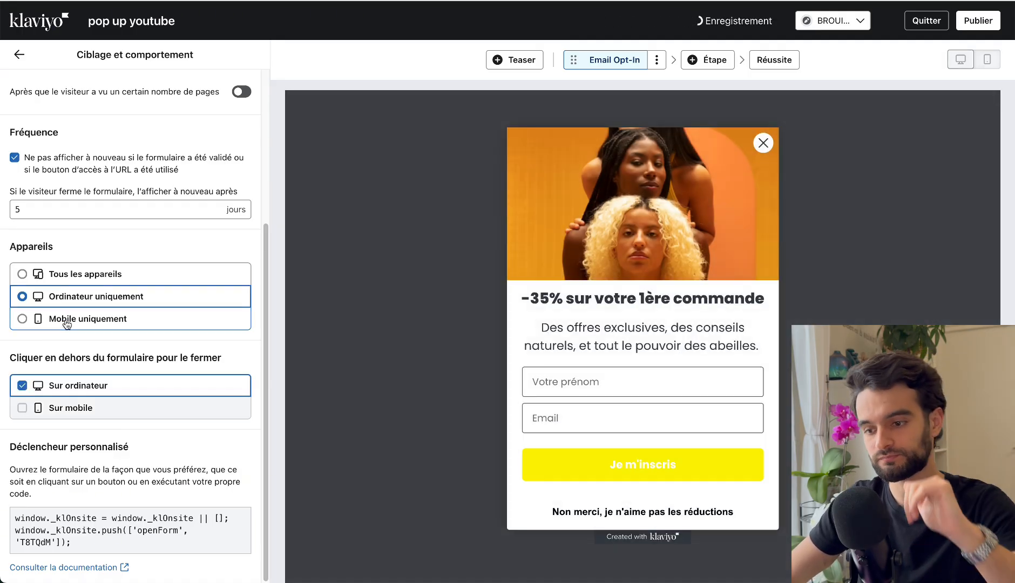
left_click(66, 322)
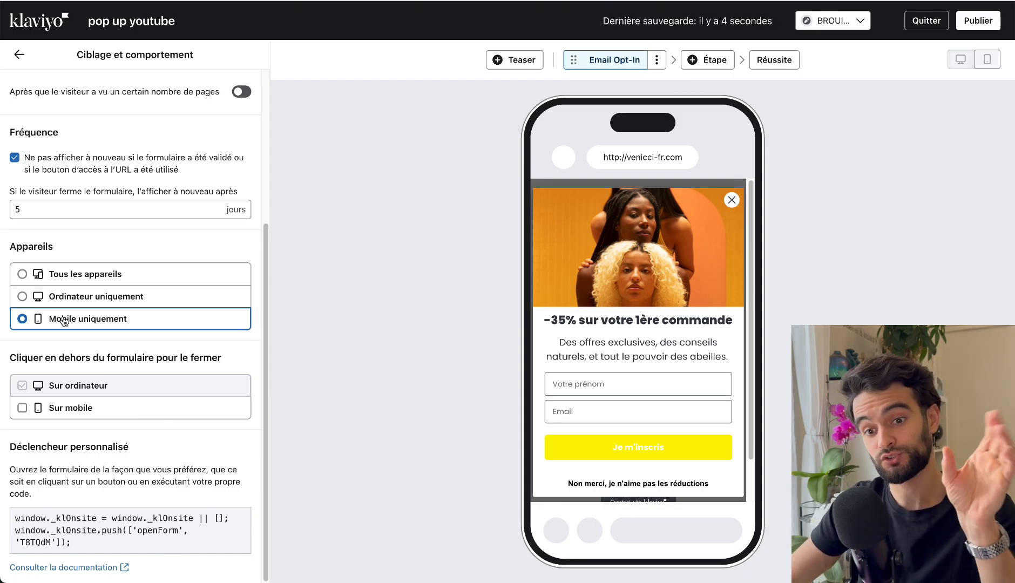
In the targeting settings, show the form only on certain URLs, with the condition "comporte" and the value "/cart".
scroll(69, 342, "up", 5)
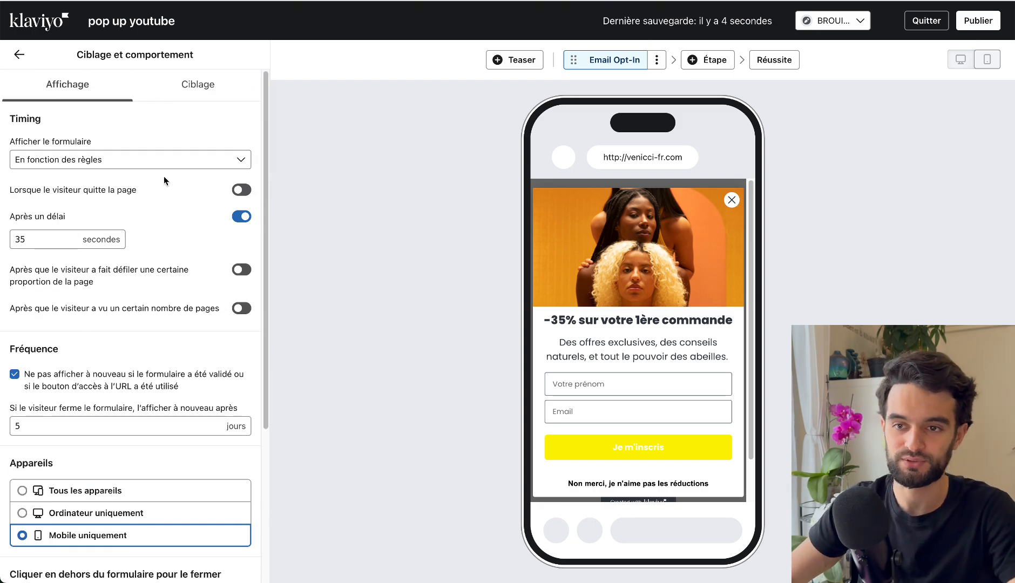
left_click(198, 85)
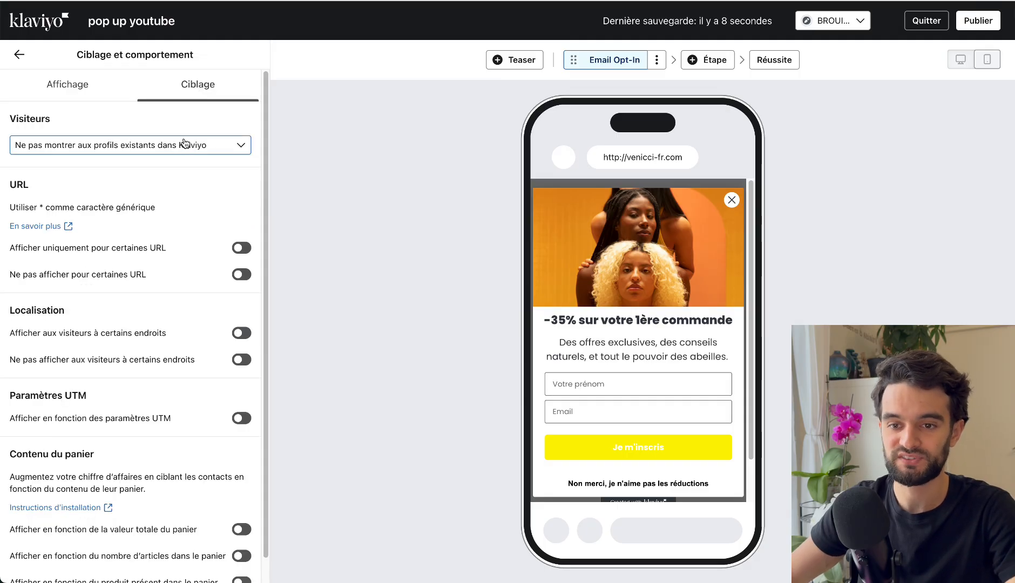
left_click(241, 250)
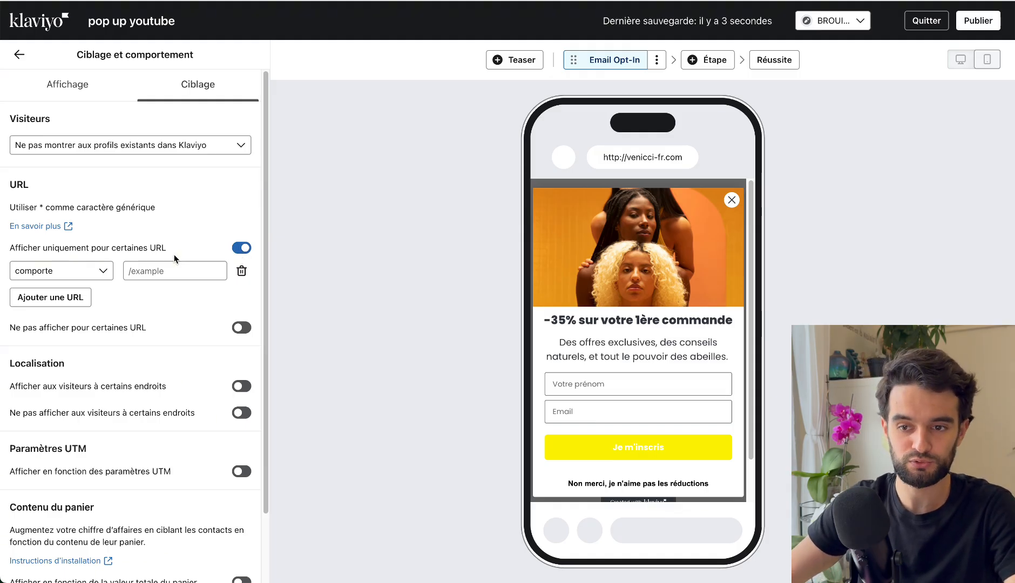
left_click(158, 274)
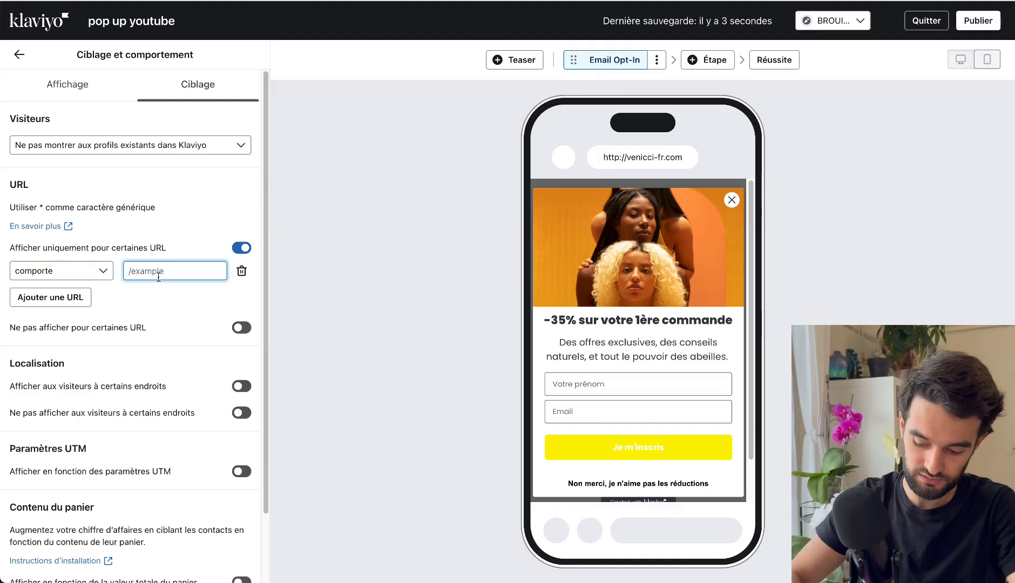
type(".cart")
key("BackSpace")
key("BackSpace")
key("BackSpace")
key("BackSpace")
key("BackSpace")
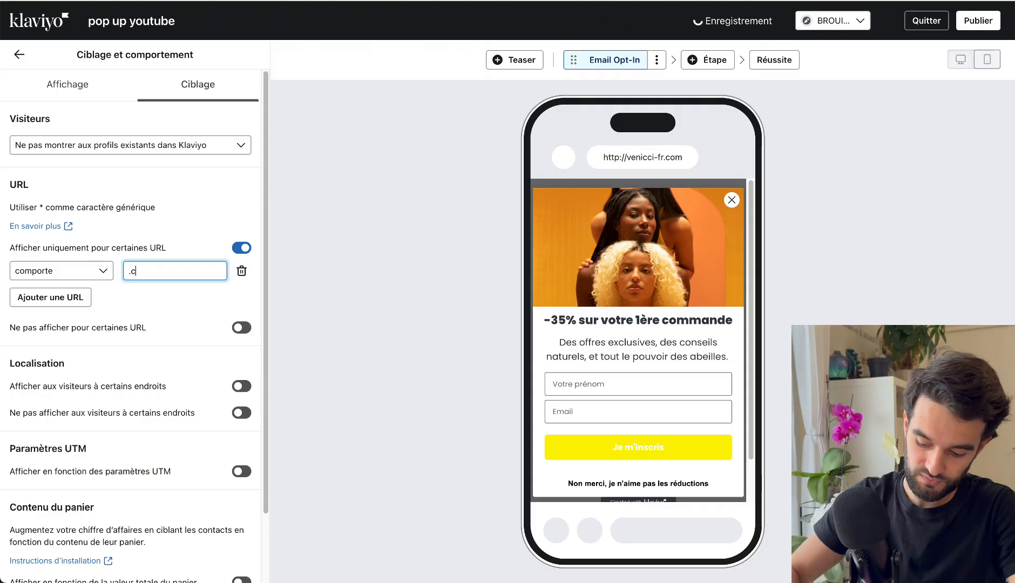
type(".")
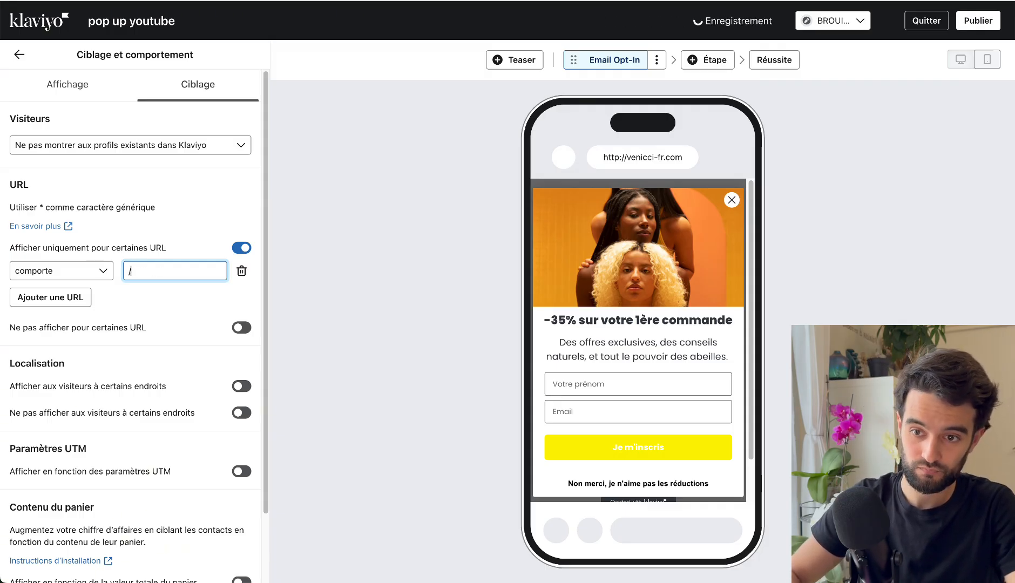
key("BackSpace")
type("/cart")
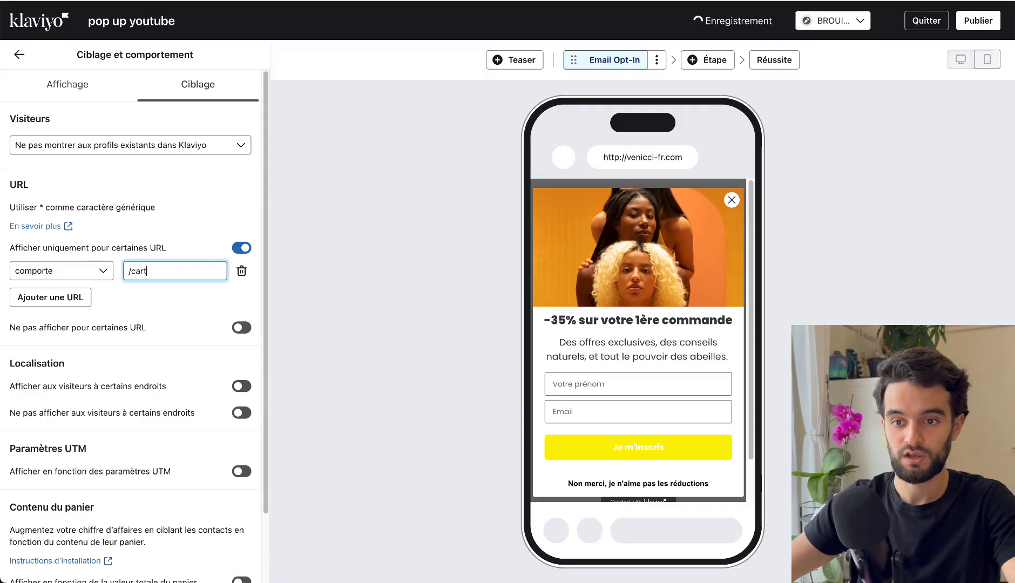
left_click(182, 202)
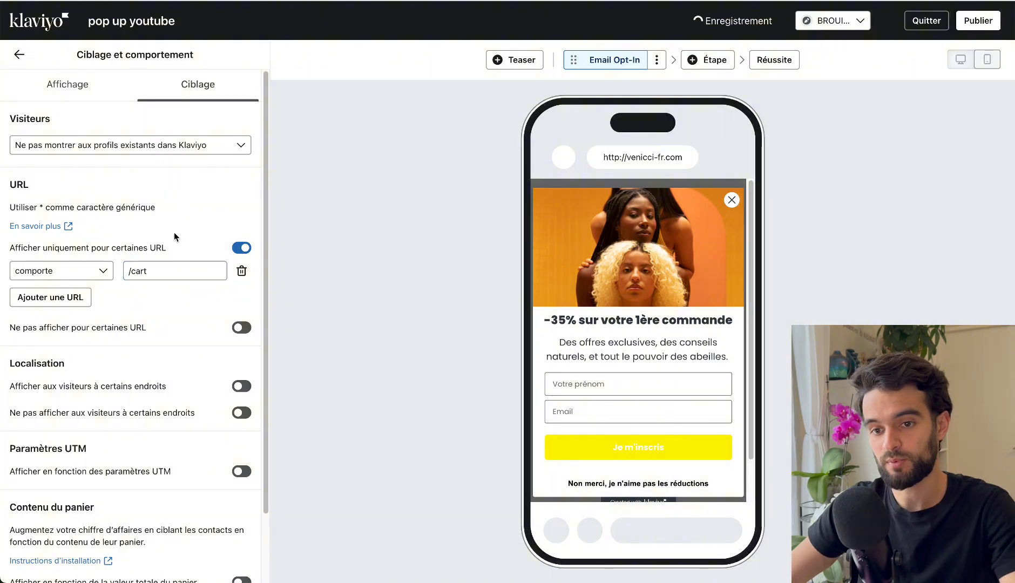
Add a second URL condition that shows the form on addresses containing "/checkout".
left_click(140, 277)
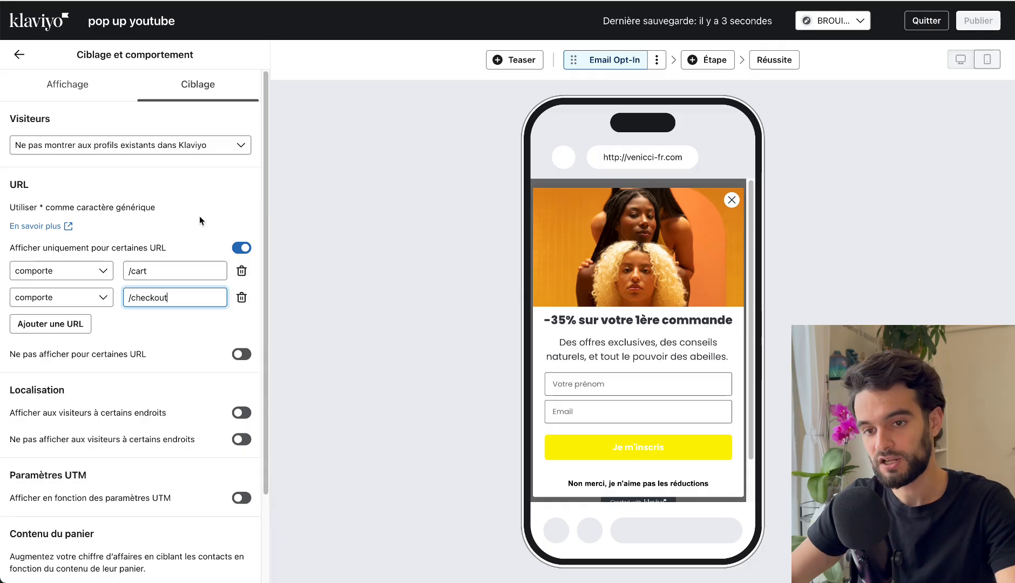
left_click(200, 219)
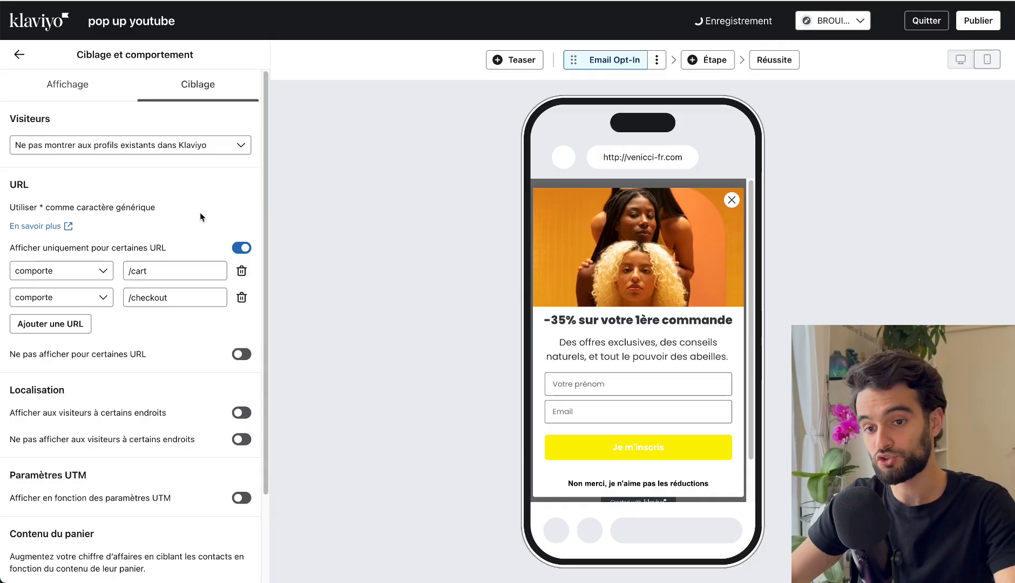
left_click(161, 277)
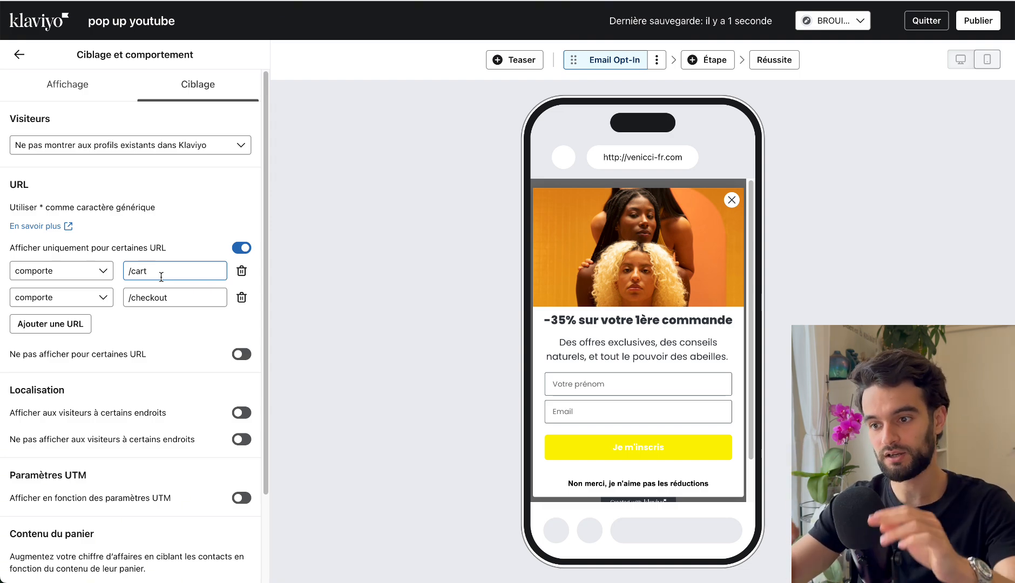
Try showing the form only to visitors in certain places, browse the available regions, and switch the option back off.
scroll(161, 277, "down", 2)
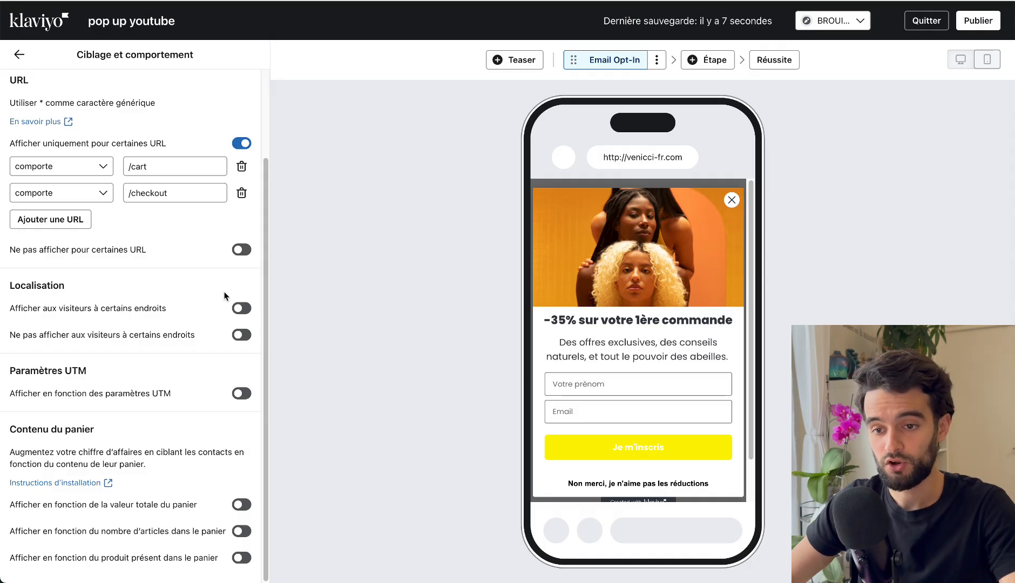
left_click(241, 309)
left_click(203, 331)
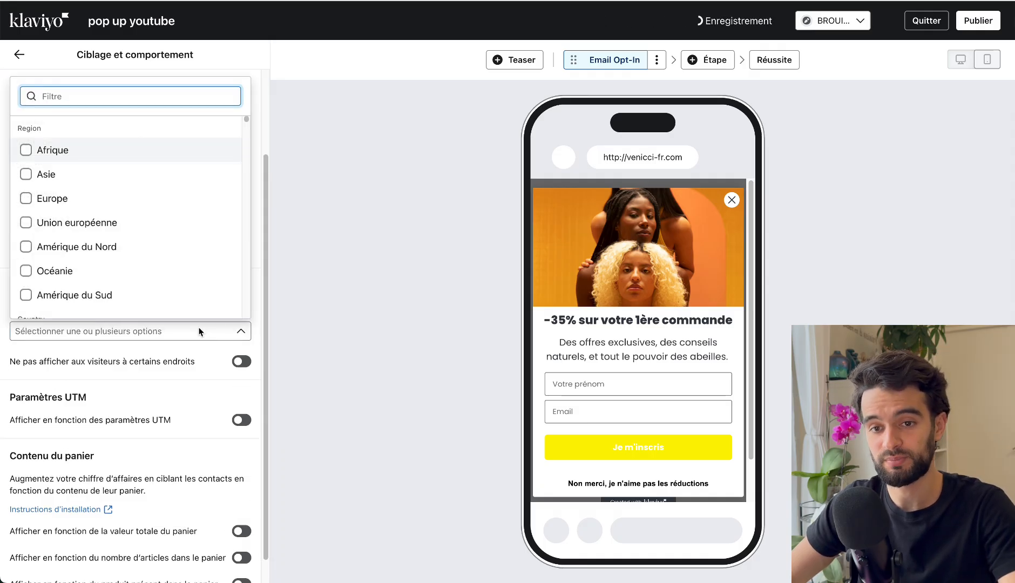
scroll(134, 211, "down", 10)
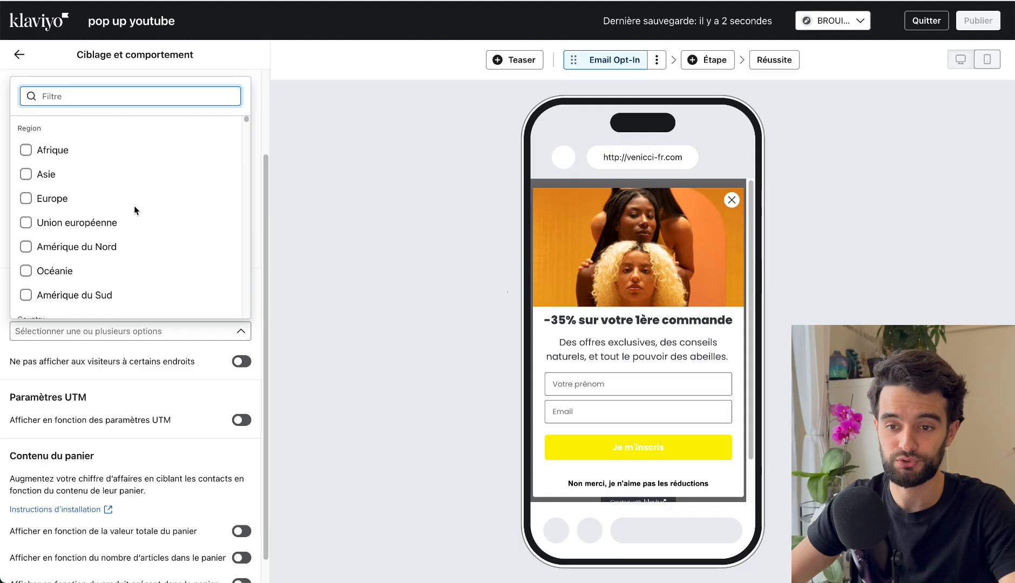
left_click(169, 357)
left_click(241, 308)
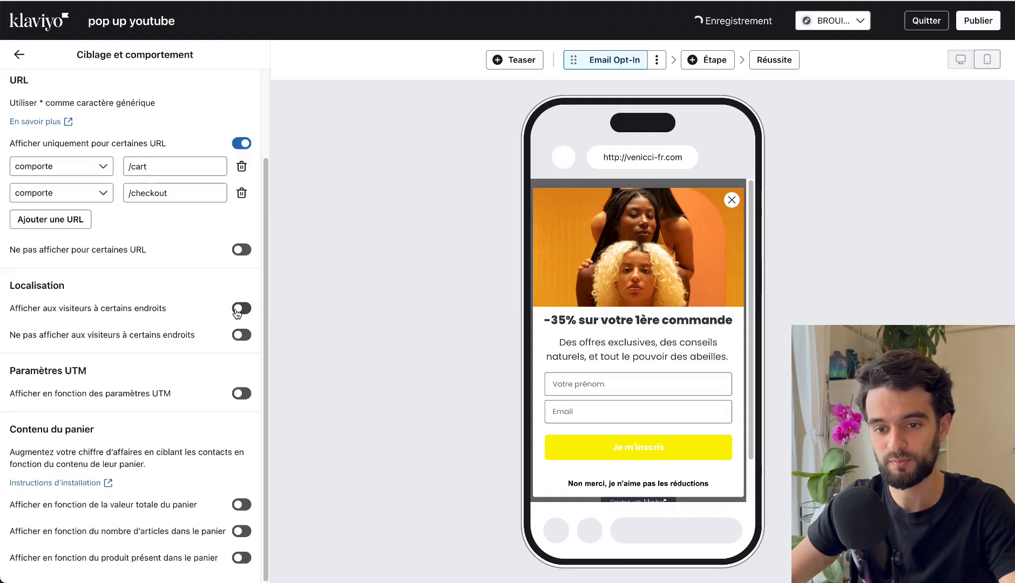
left_click(235, 336)
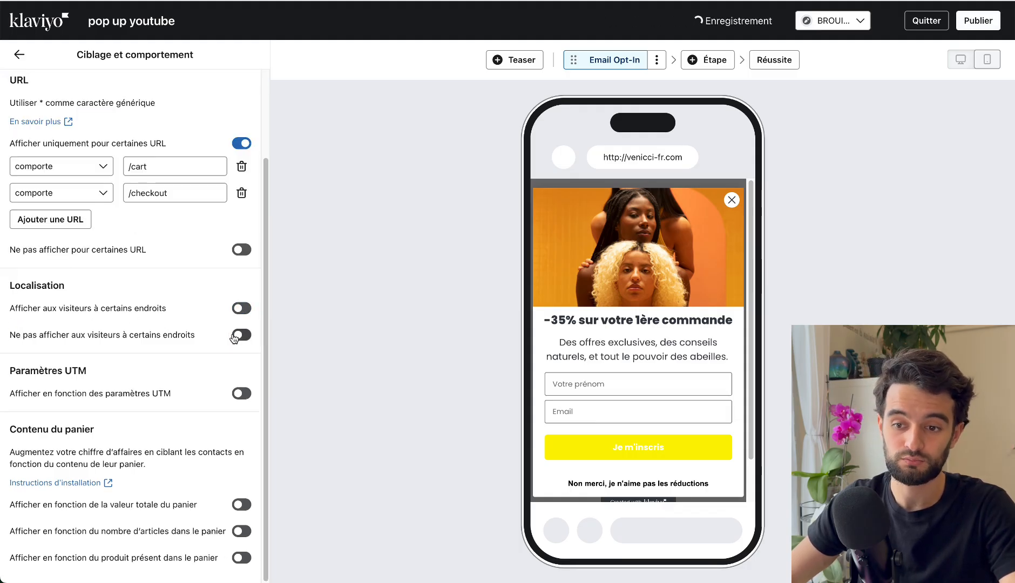
left_click(236, 336)
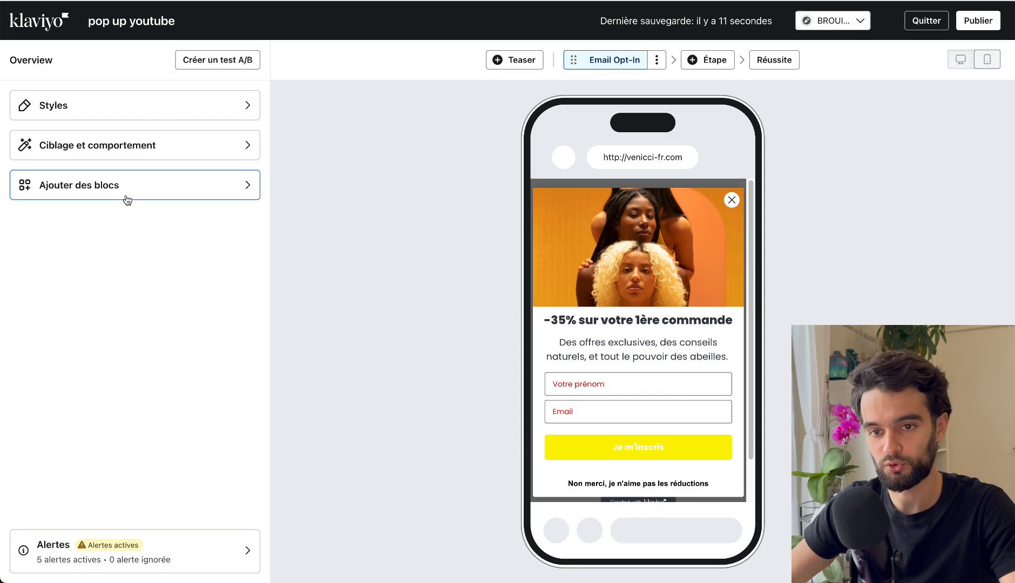
Browse the blocks available for the Email Opt-In step and check the content of the success step.
left_click(128, 201)
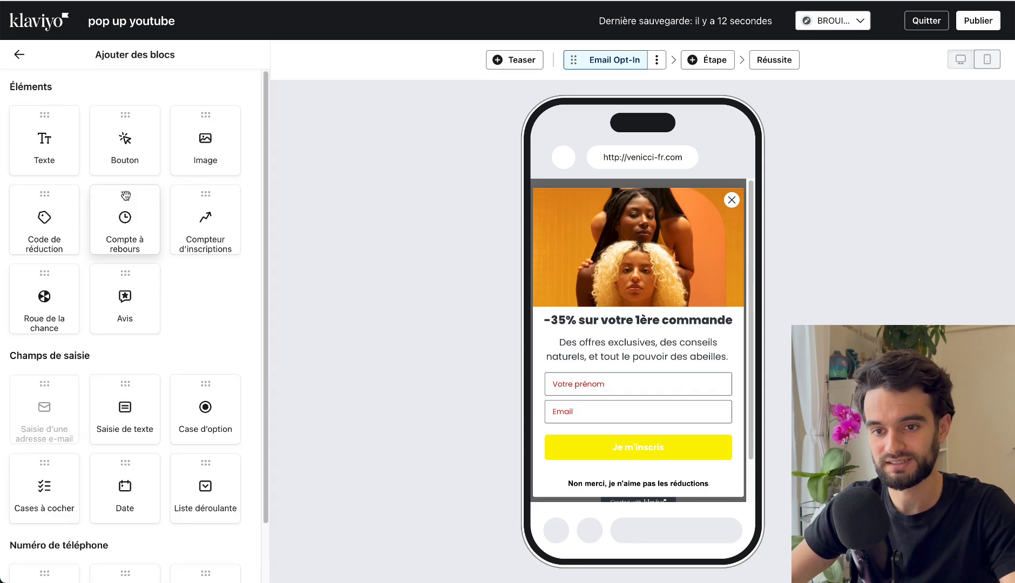
scroll(128, 200, "down", 2)
scroll(127, 200, "up", 2)
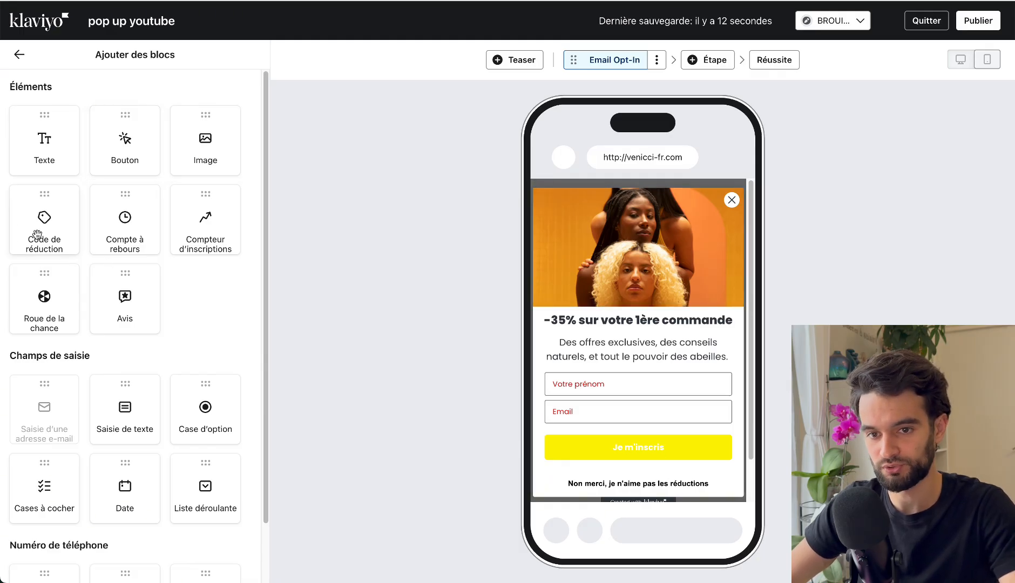
left_click(783, 60)
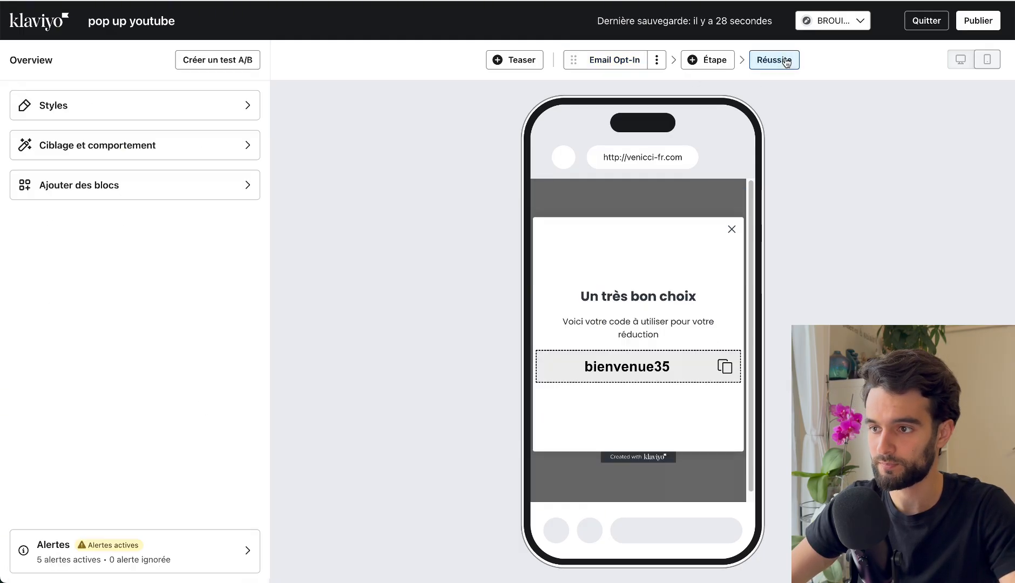
Add a countdown block above the first-name field in the Email Opt-In step, with a fixed end date of 24 May 2025.
left_click(621, 60)
left_click(95, 185)
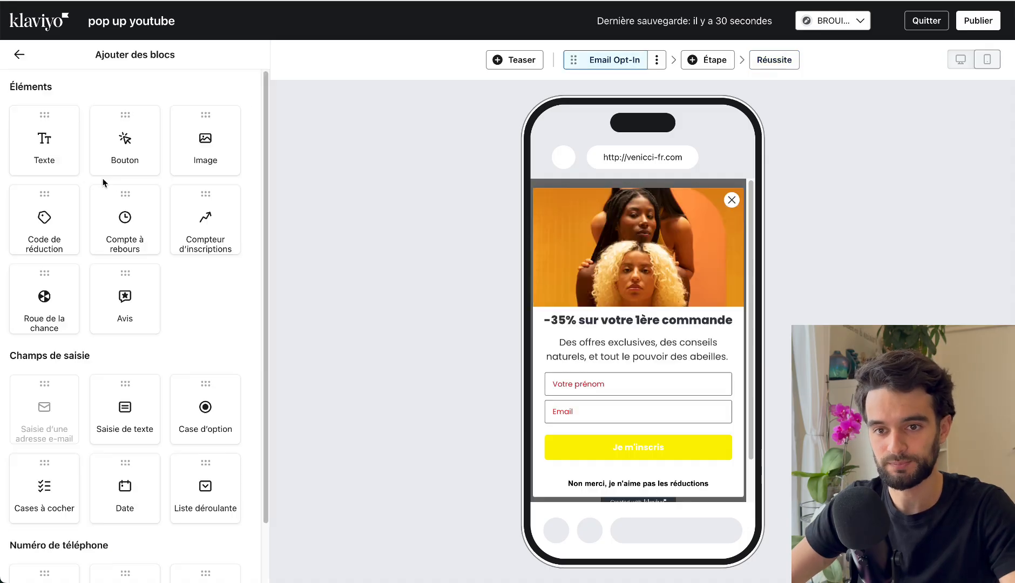
left_click_drag(125, 222, 637, 365)
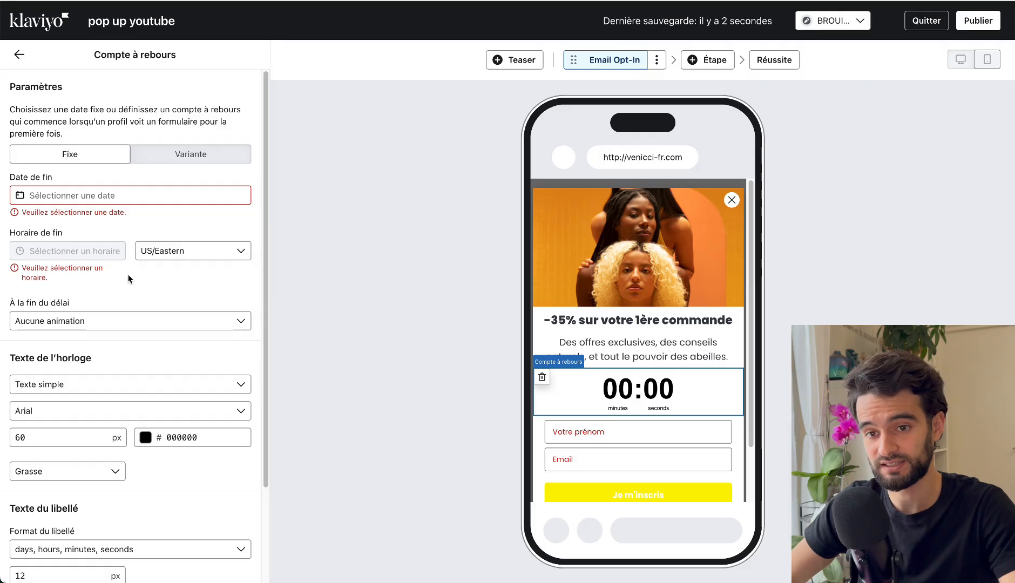
left_click(95, 196)
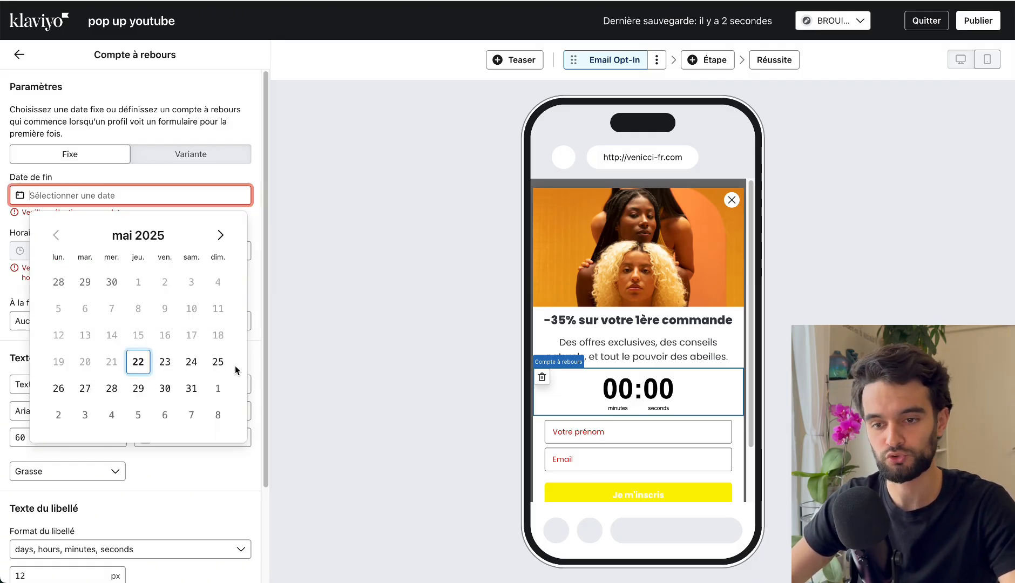
left_click(218, 362)
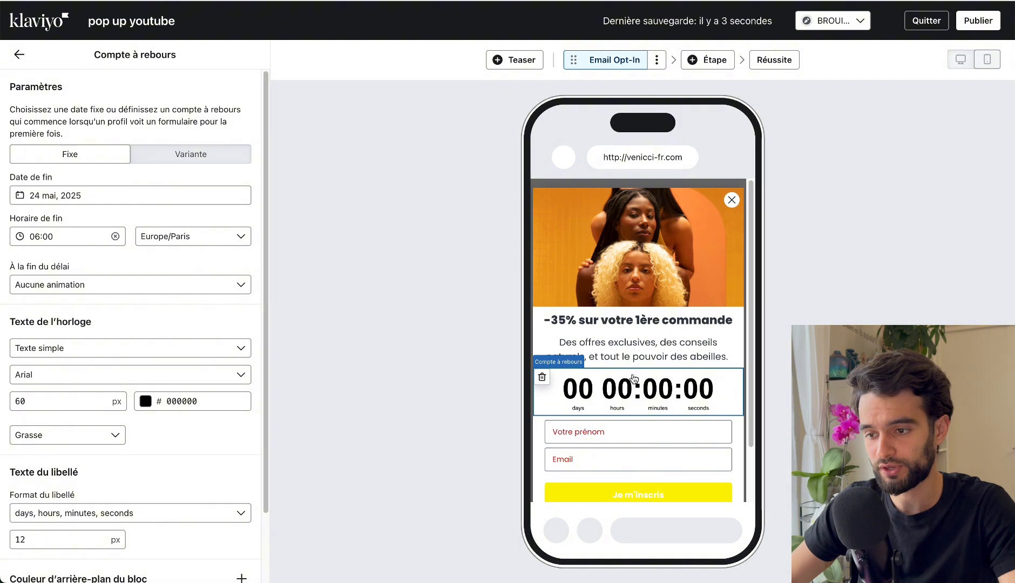
Switch the countdown to the "Variante" type and set its duration to 20 minutes.
left_click(200, 155)
left_click(190, 187)
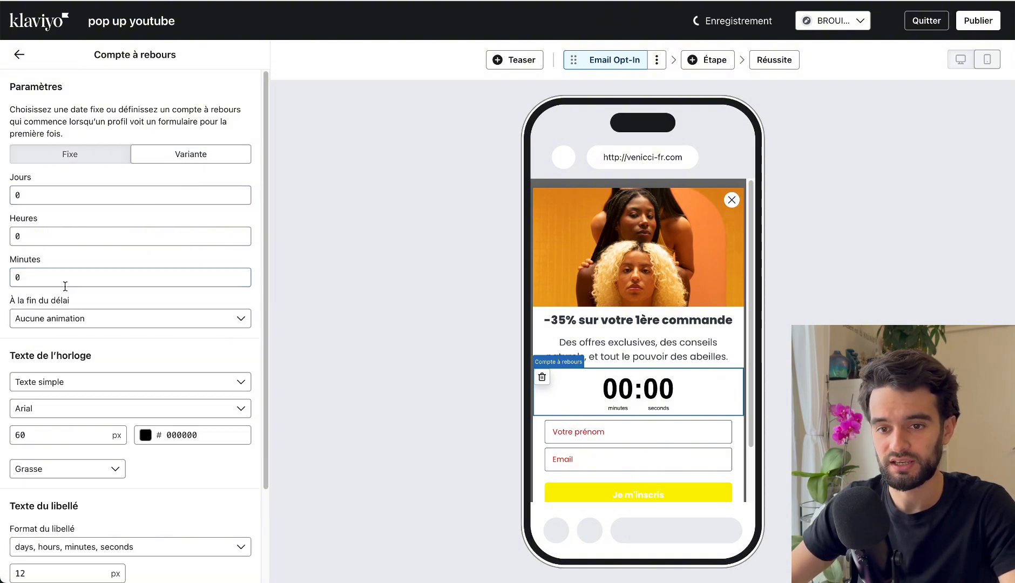
left_click(48, 276)
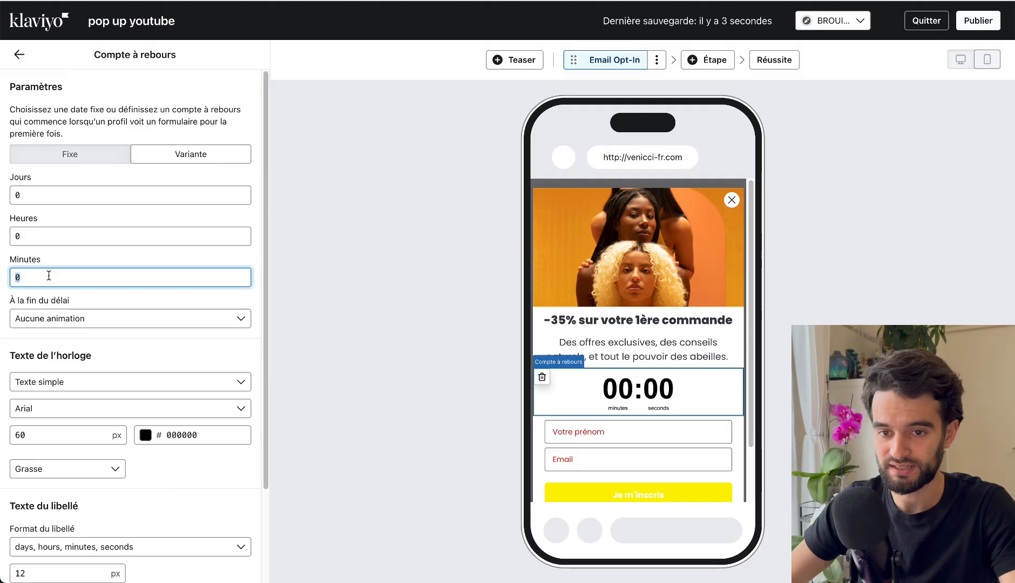
type("20")
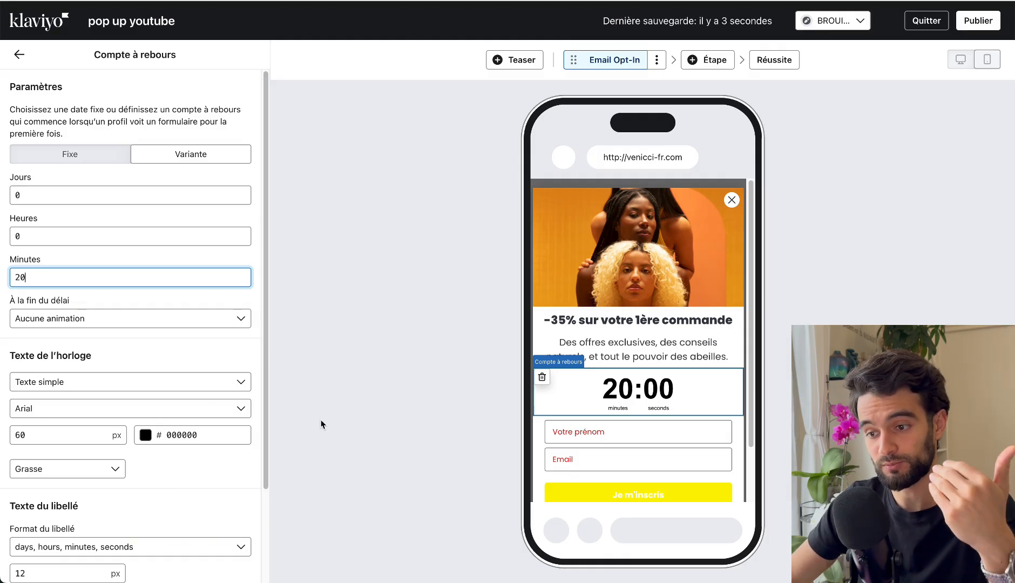
Set the countdown duration to 5 minutes, and change it to 3 minutes.
double_click(72, 271)
type("5")
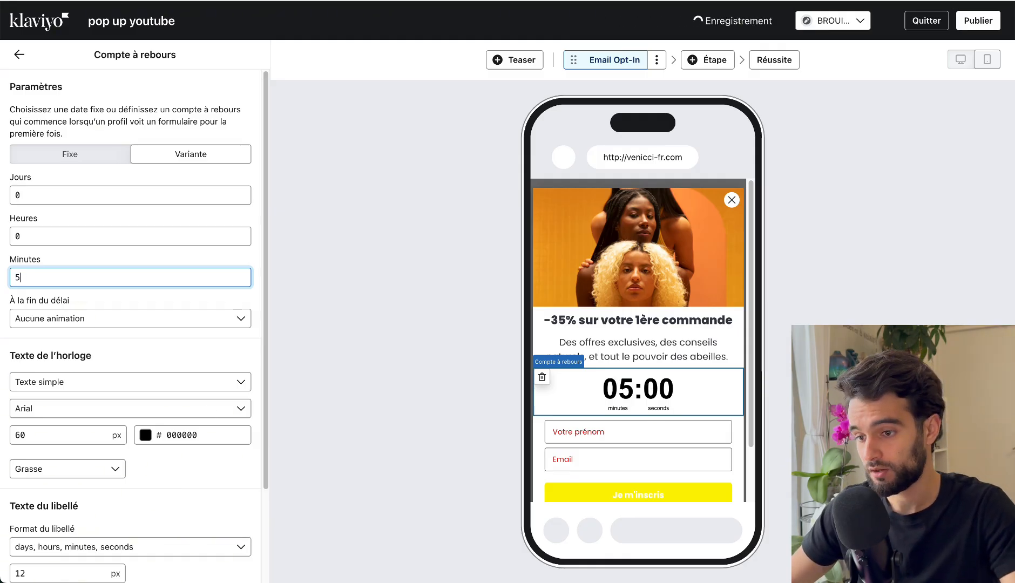
double_click(68, 272)
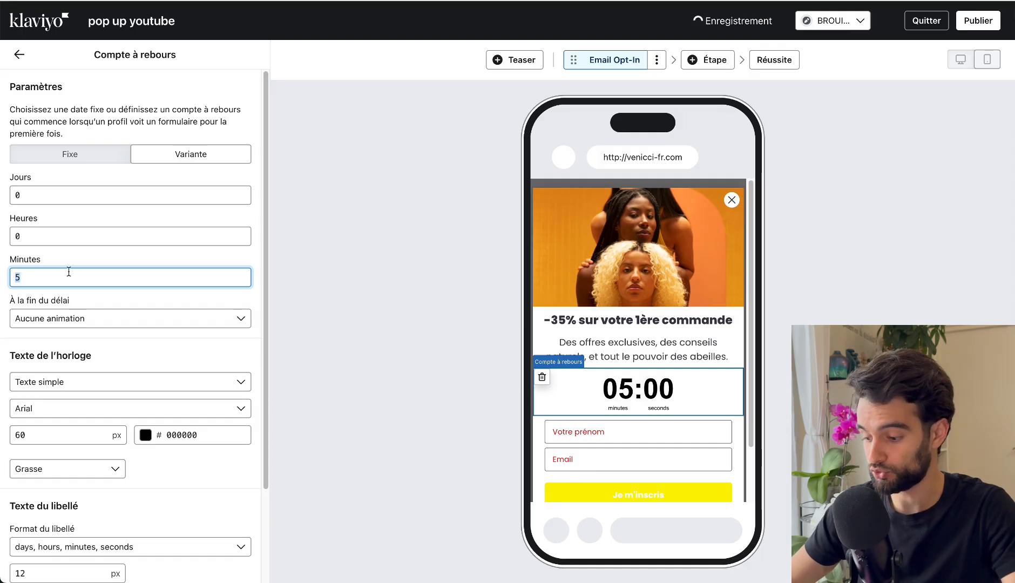
type("3")
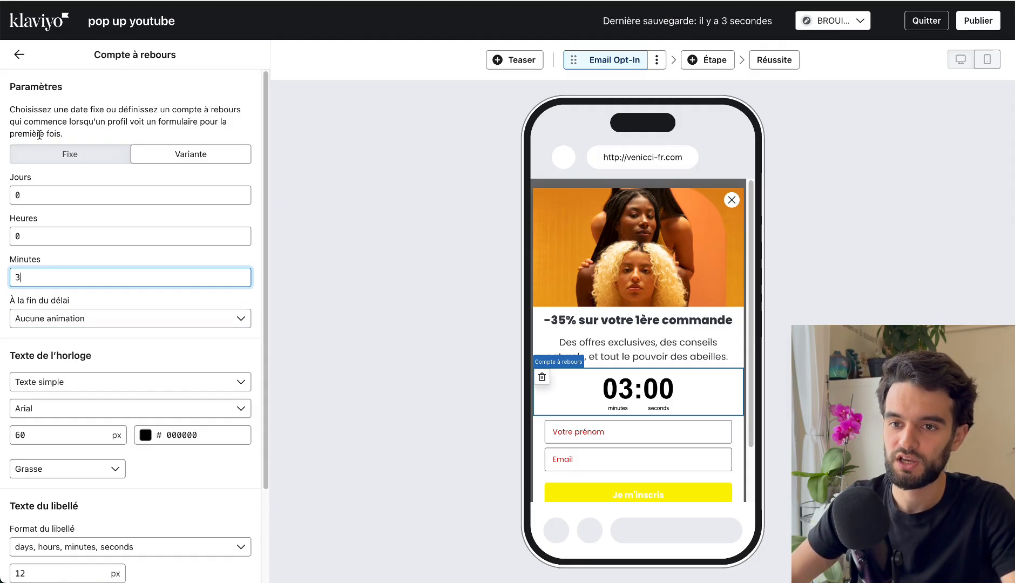
Delete the countdown block from the Email Opt-In step.
left_click(19, 55)
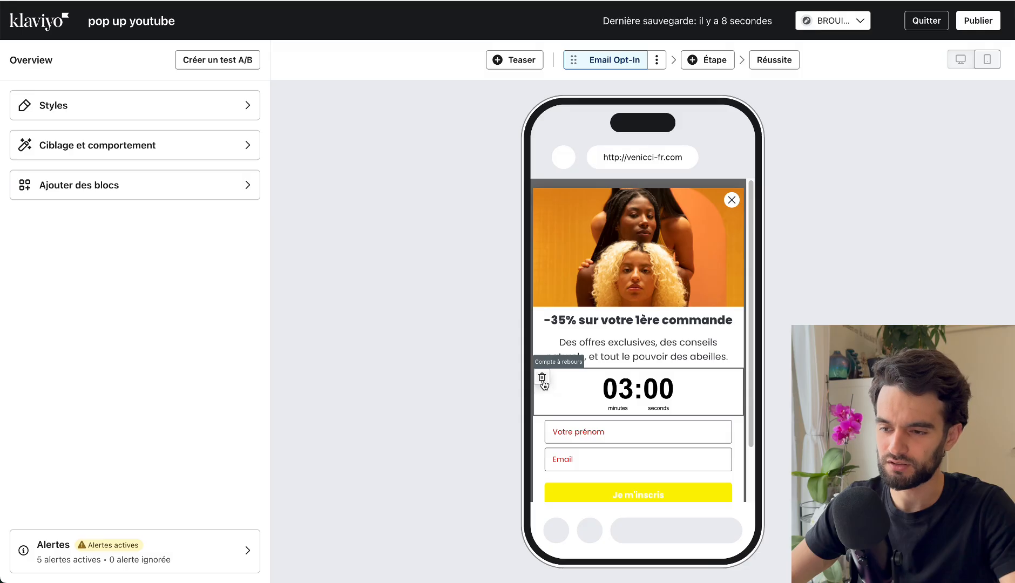
left_click(543, 377)
left_click(692, 336)
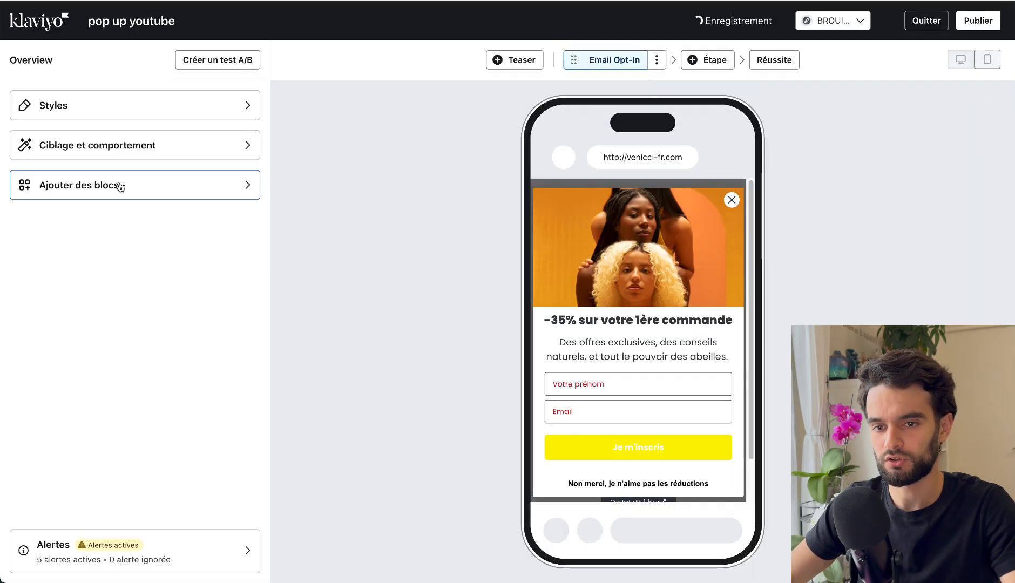
Try a "Compteur d'inscriptions" block between the description and the first-name field, and undo its insertion.
left_click(119, 187)
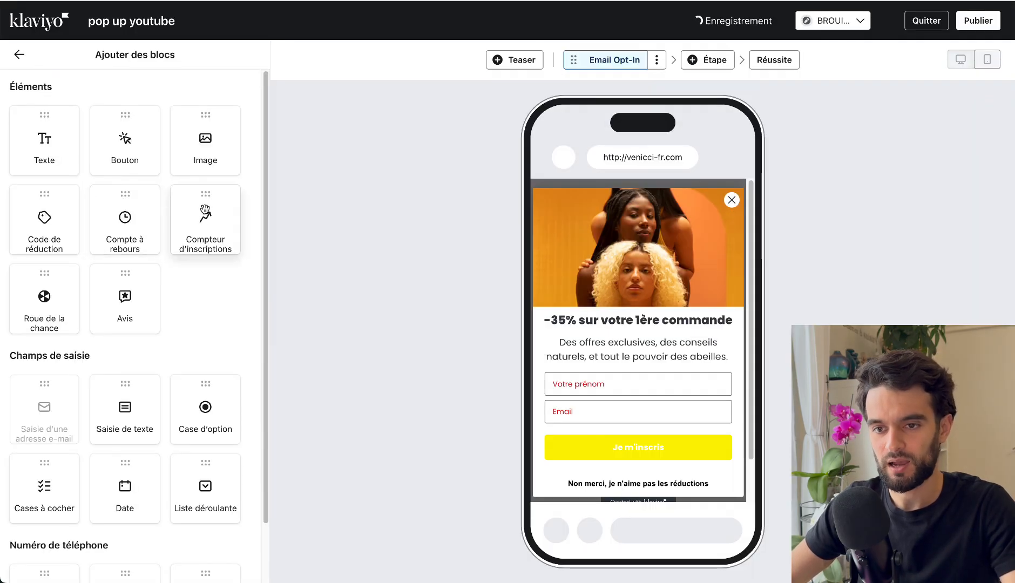
left_click_drag(199, 215, 616, 363)
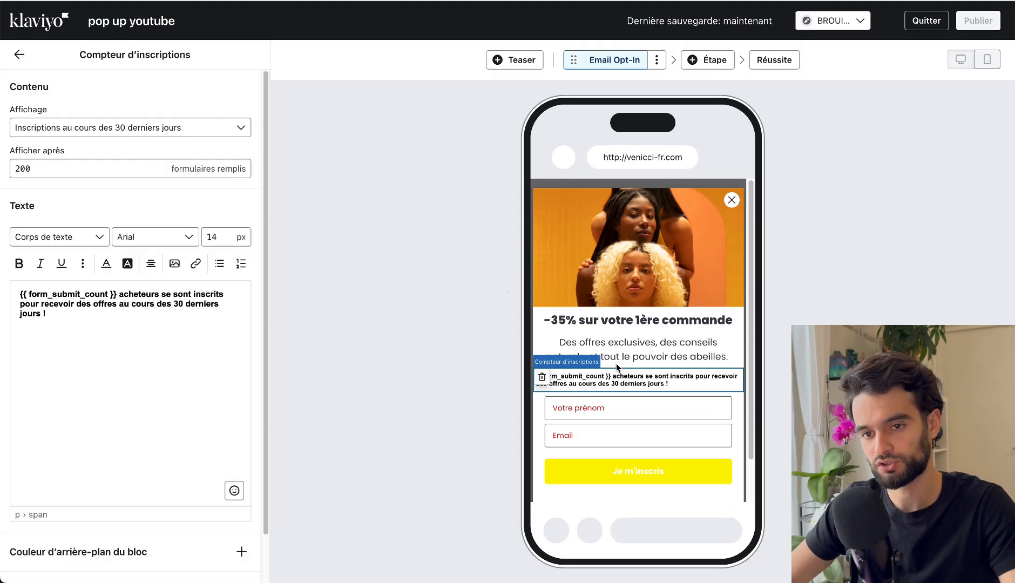
key("ctrl+z")
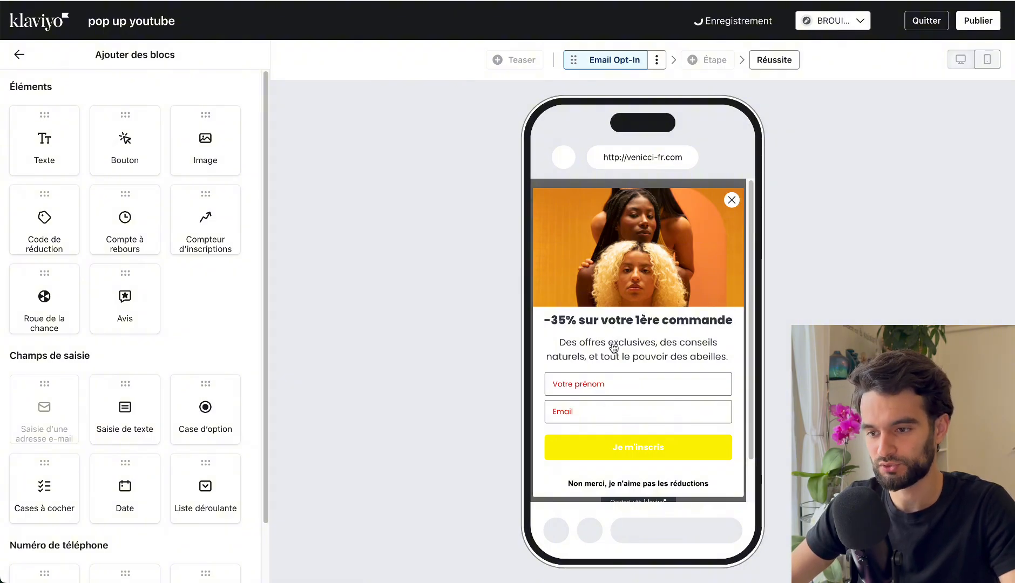
Add a "Roue de la chance" block between the description and the first-name field, and open its settings.
left_click(613, 348)
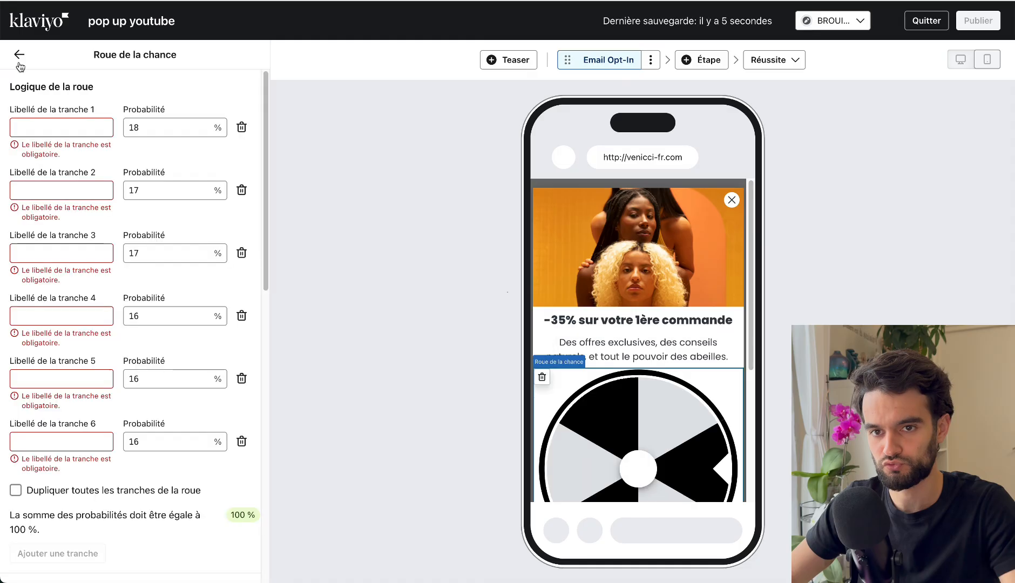
left_click(19, 62)
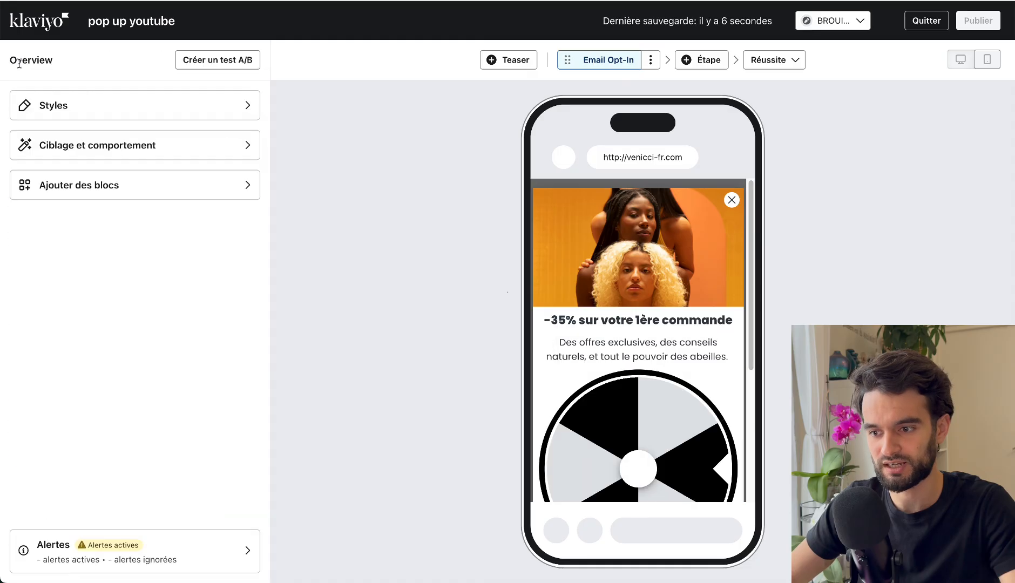
scroll(643, 367, "down", 5)
left_click(605, 272)
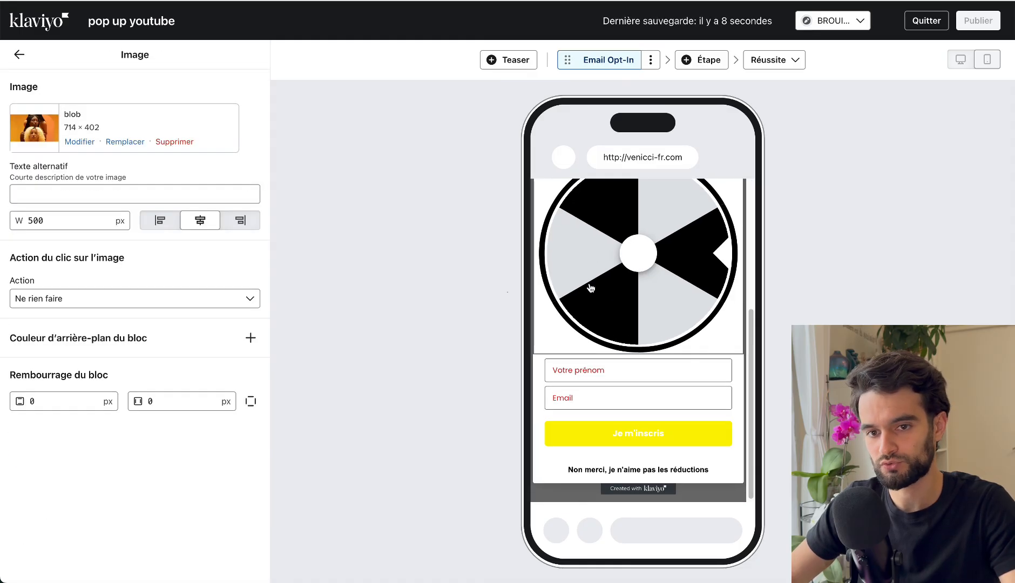
left_click(596, 294)
Examine the wheel's slice labels, probabilities, wheel style and slice colour settings.
left_click(32, 129)
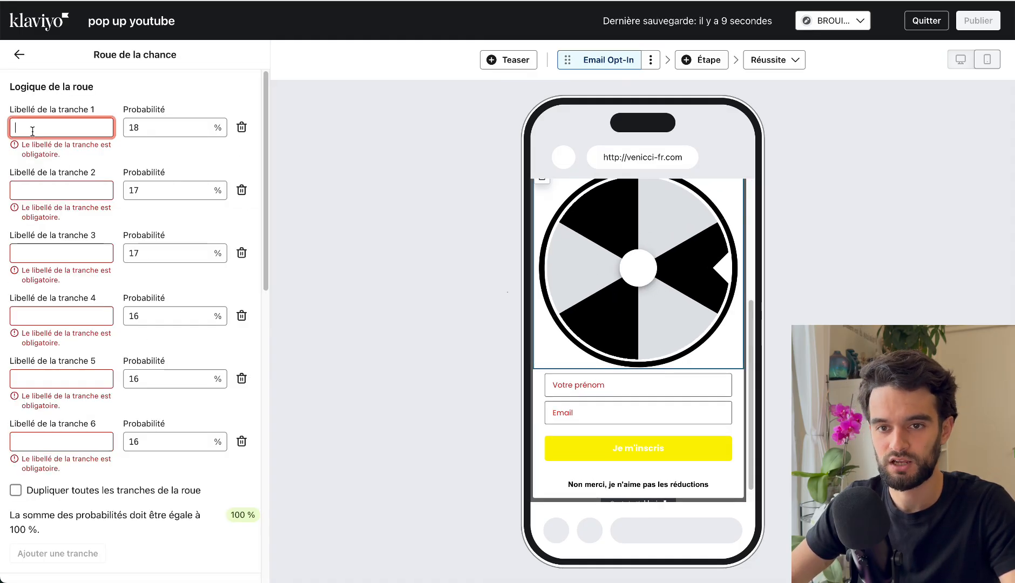
left_click(55, 192)
left_click(159, 124)
left_click(149, 183)
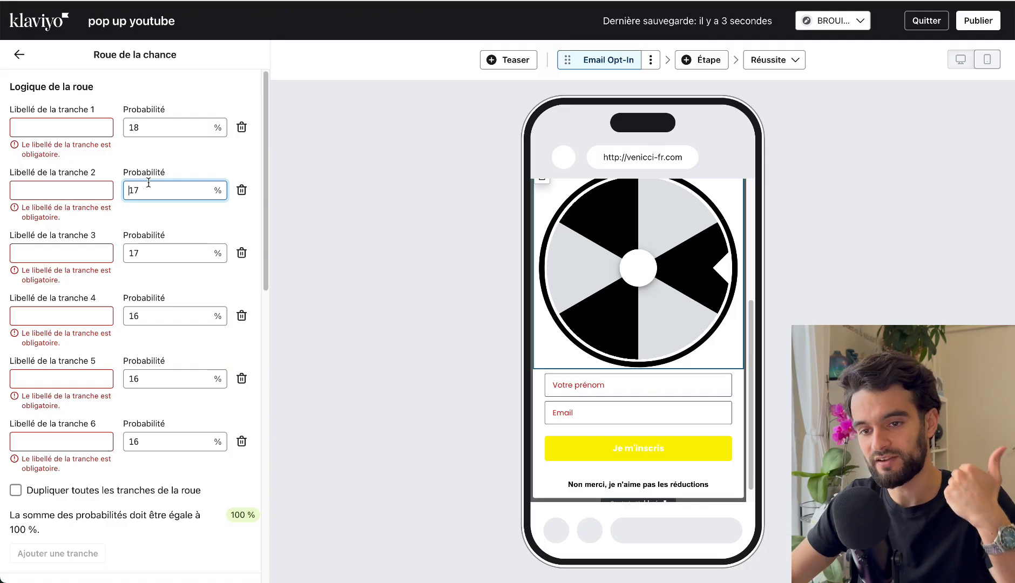
scroll(149, 184, "down", 5)
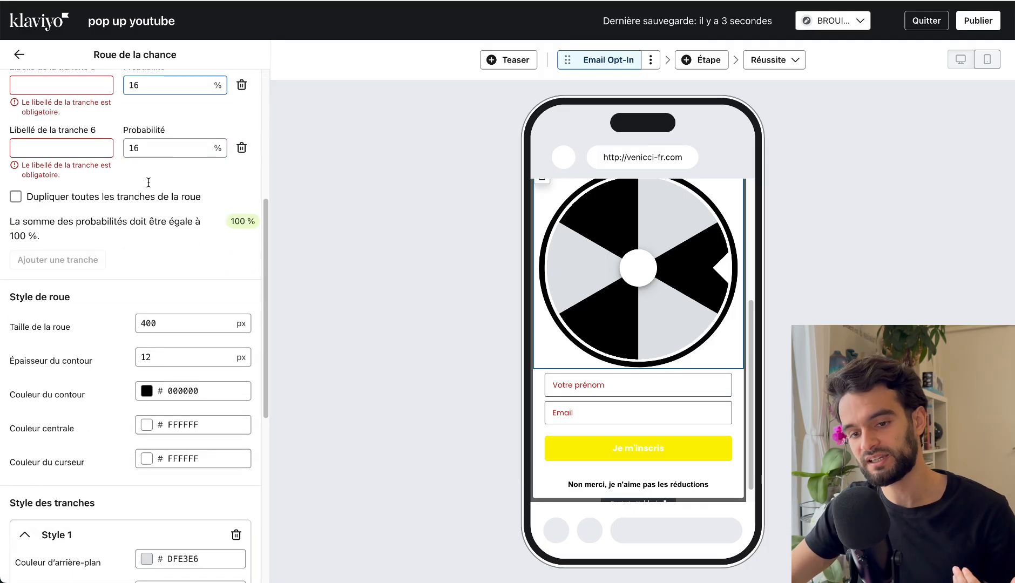
scroll(150, 187, "down", 7)
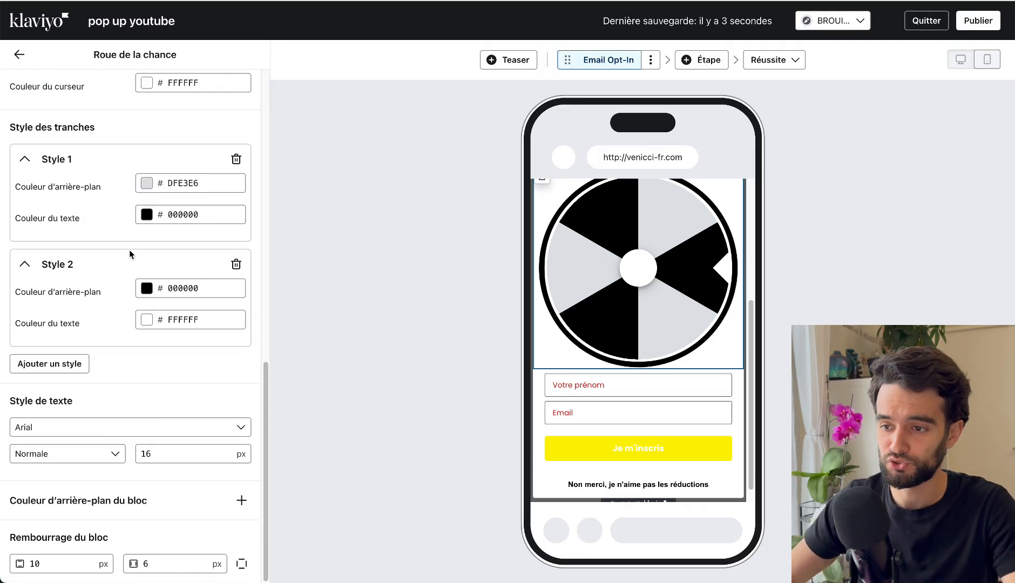
scroll(154, 322, "up", 10)
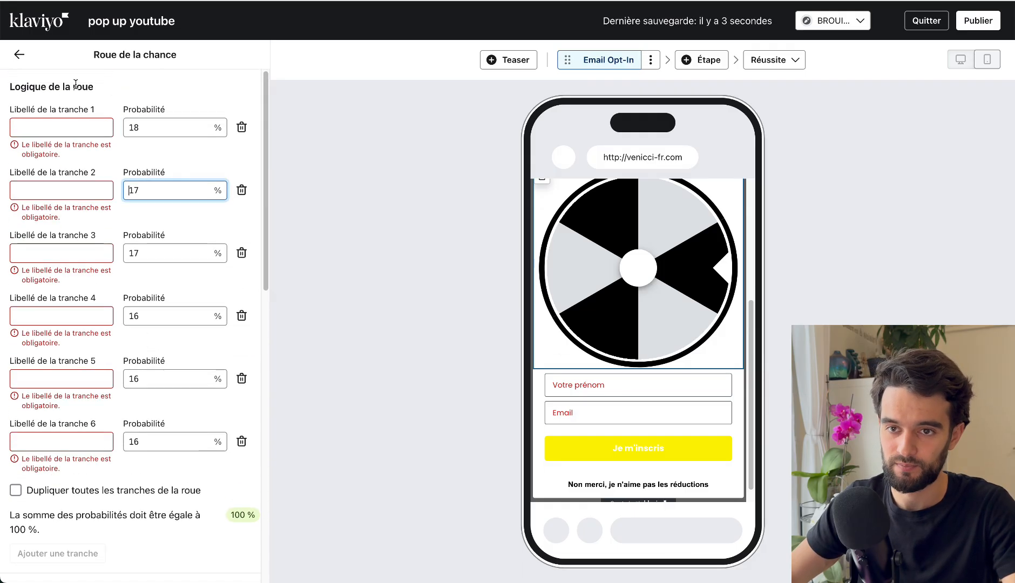
Delete the "Roue de la chance" block from the Email Opt-In step.
left_click(21, 54)
scroll(573, 270, "up", 3)
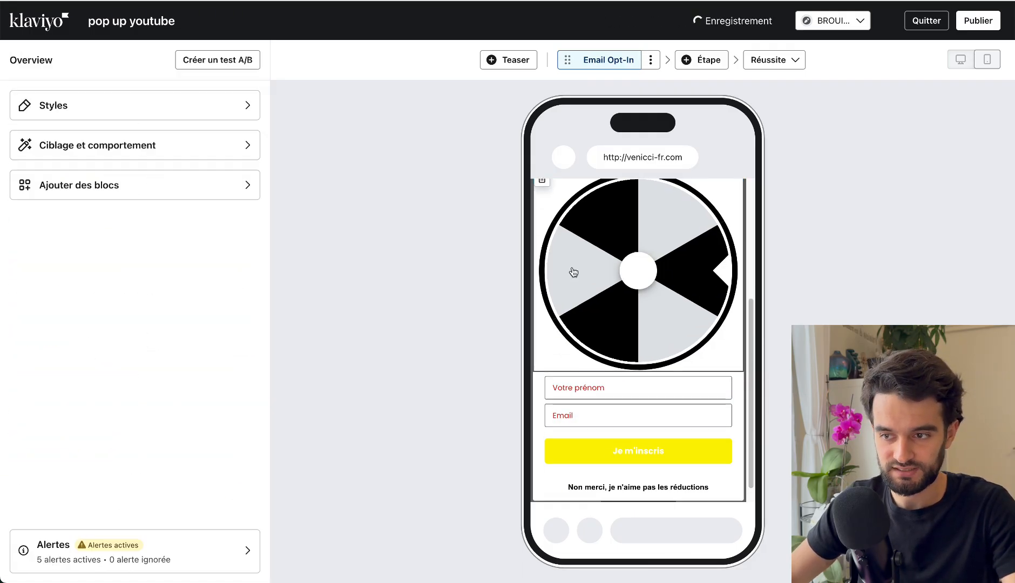
left_click(543, 276)
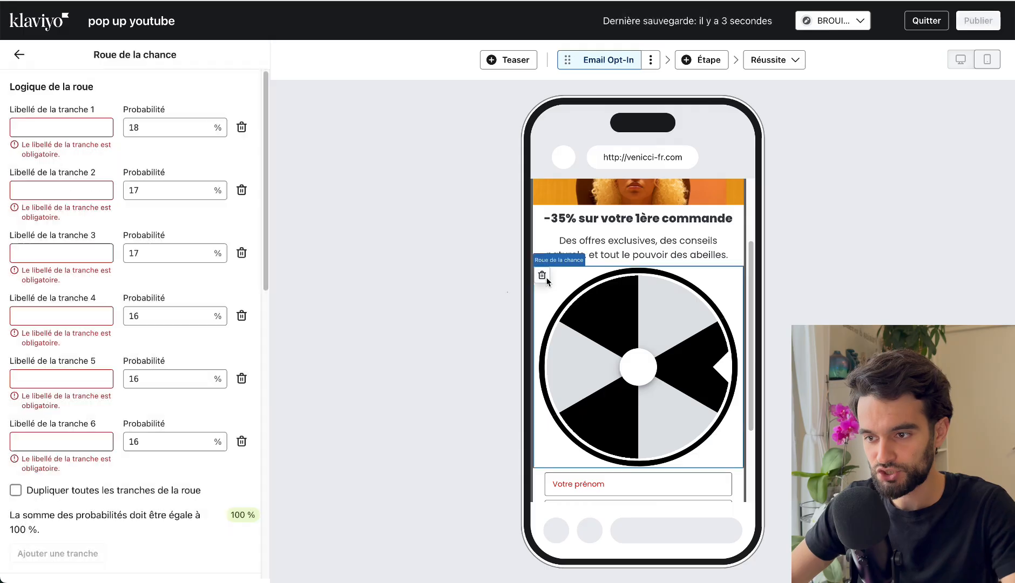
left_click(682, 323)
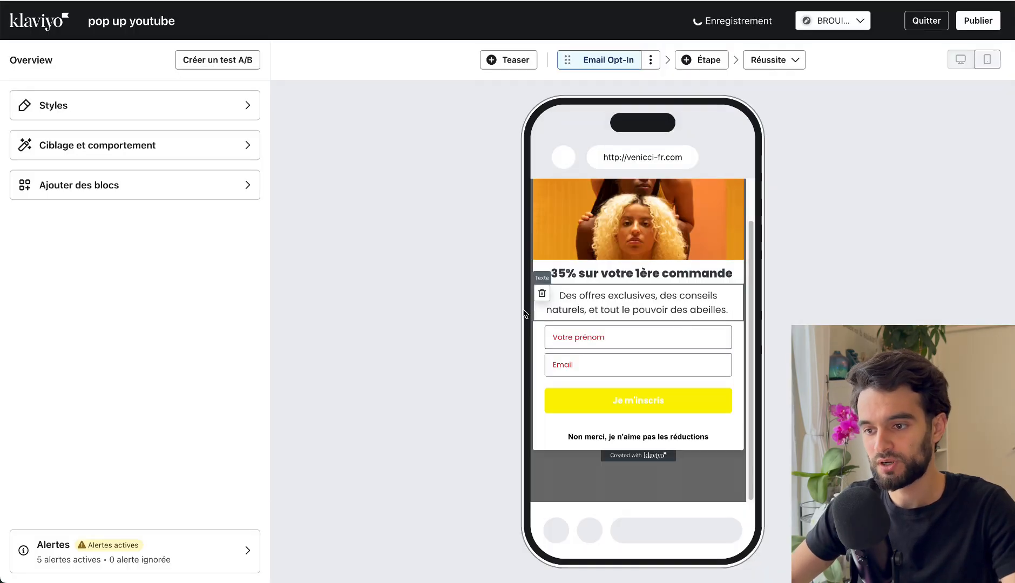
Browse the block library through the elements, input fields and phone number blocks.
left_click(206, 186)
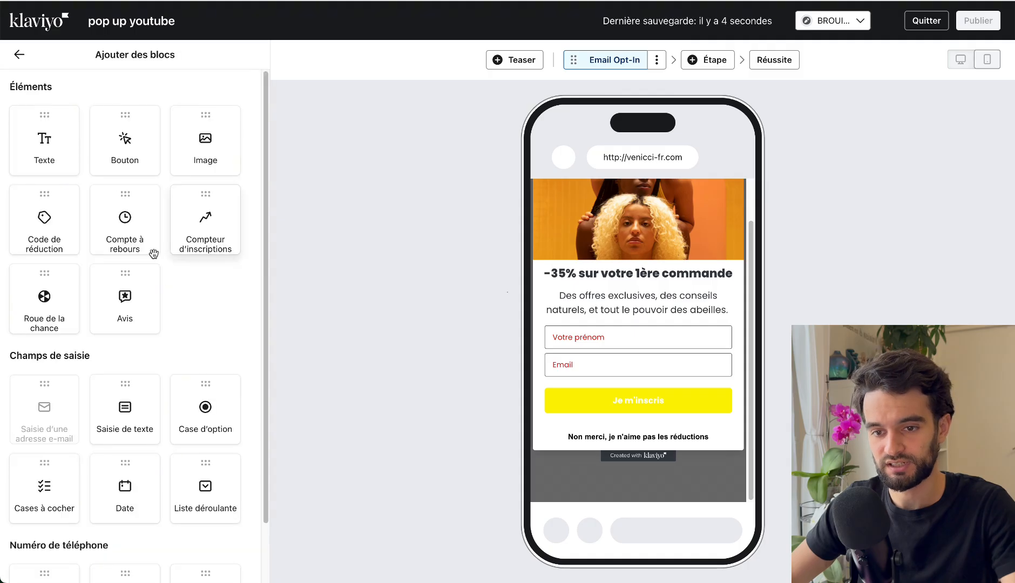
scroll(208, 326, "down", 1)
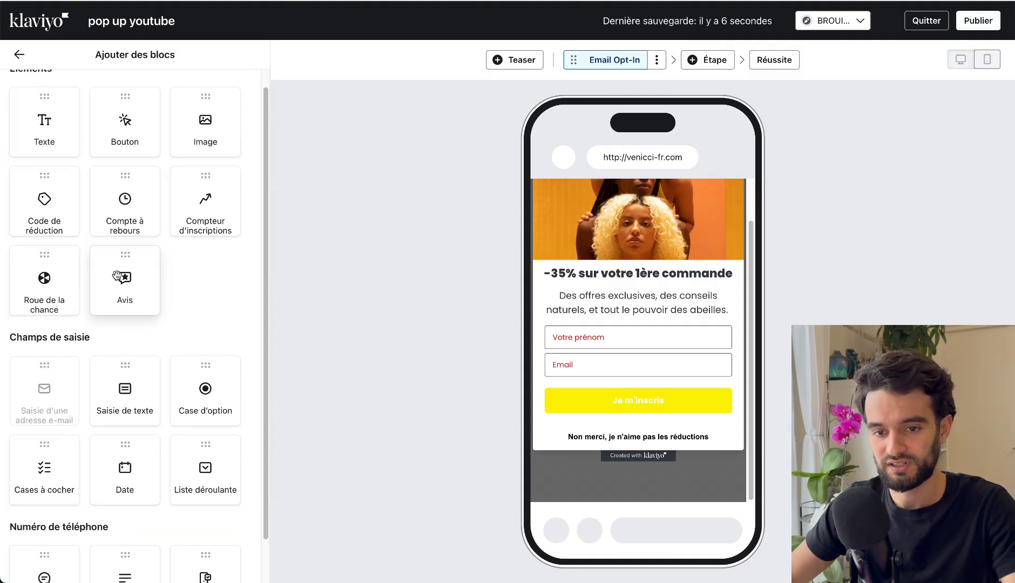
scroll(117, 277, "down", 2)
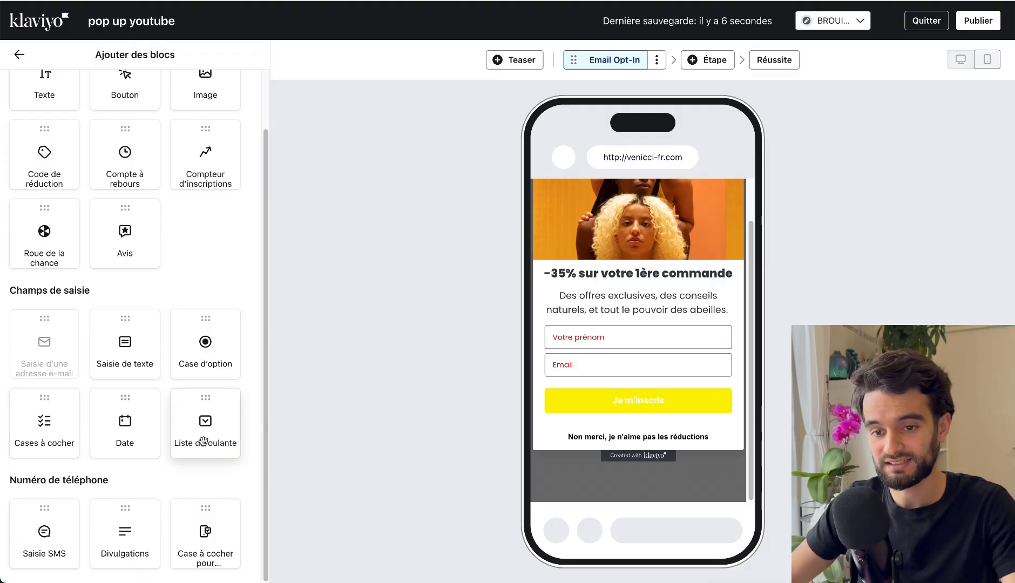
left_click_drag(197, 356, 598, 325)
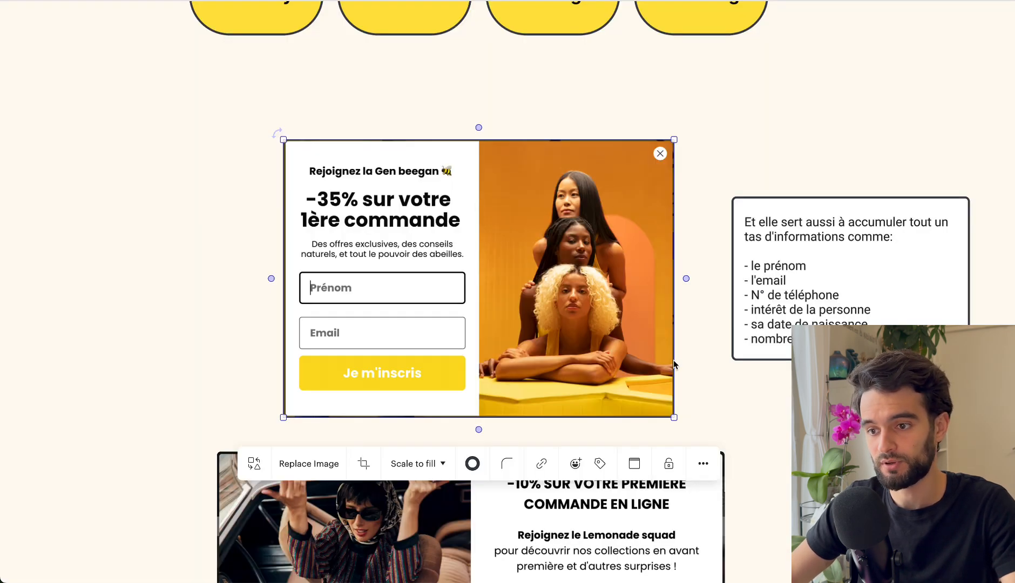
Switch to the whiteboard of pop-up examples and look at the naali pop-up with the checkbox question.
scroll(694, 103, "down", 12)
scroll(701, 379, "down", 10)
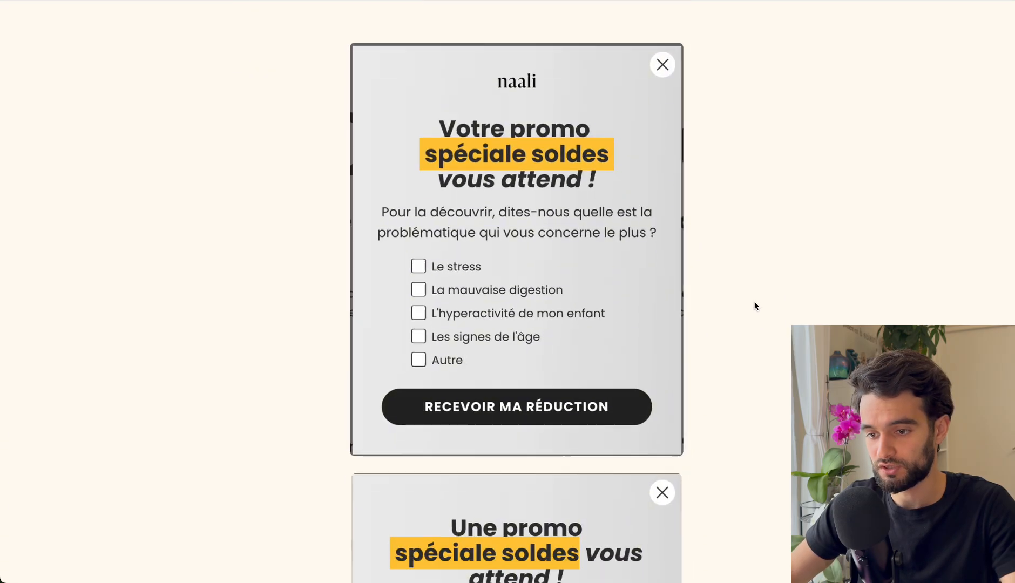
Switch back to Klaviyo and add a "Cases à cocher" block between the option block and the first-name field.
scroll(754, 304, "up", 2)
left_click(547, 291)
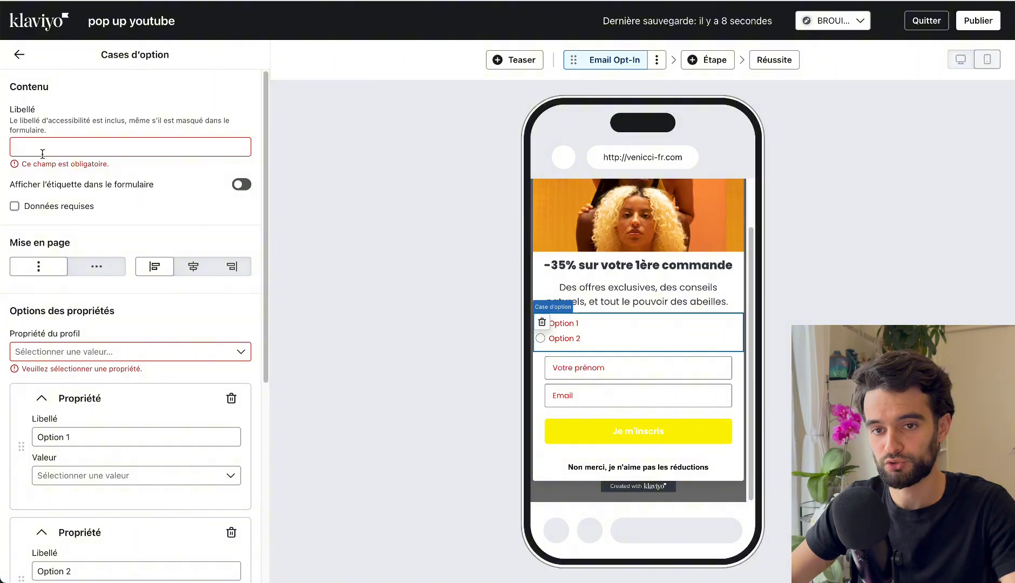
left_click(17, 55)
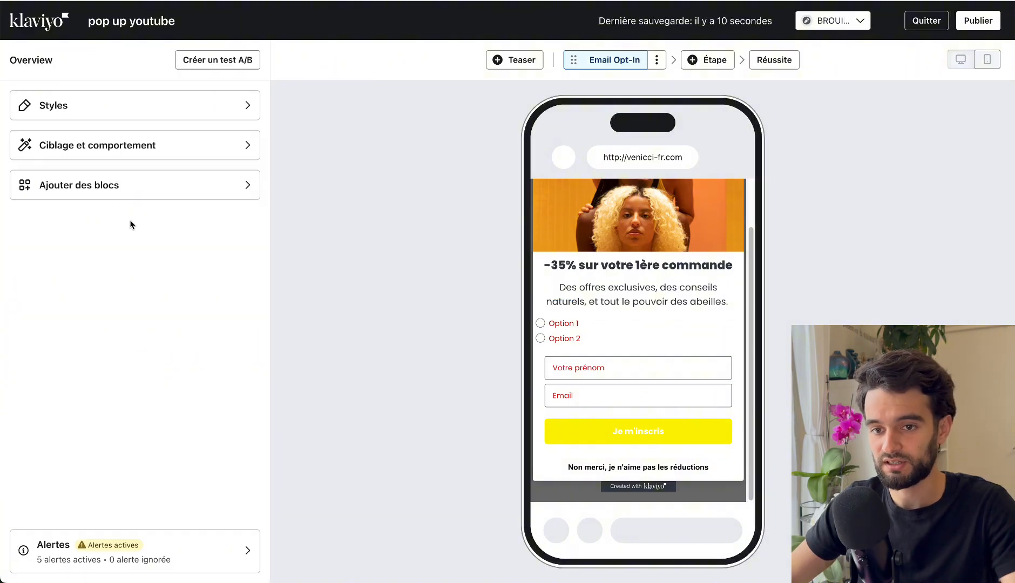
left_click(120, 191)
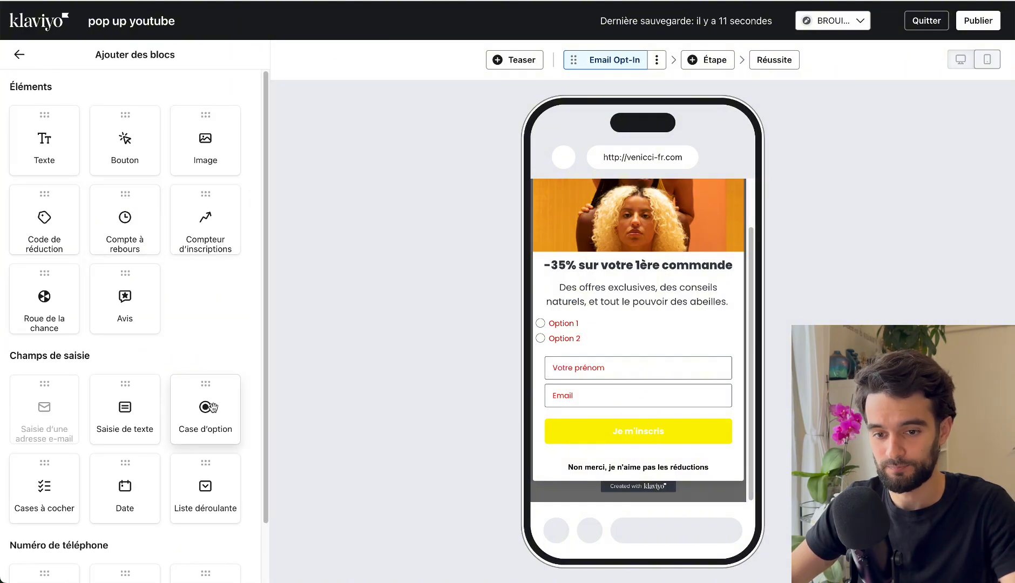
left_click_drag(44, 489, 597, 352)
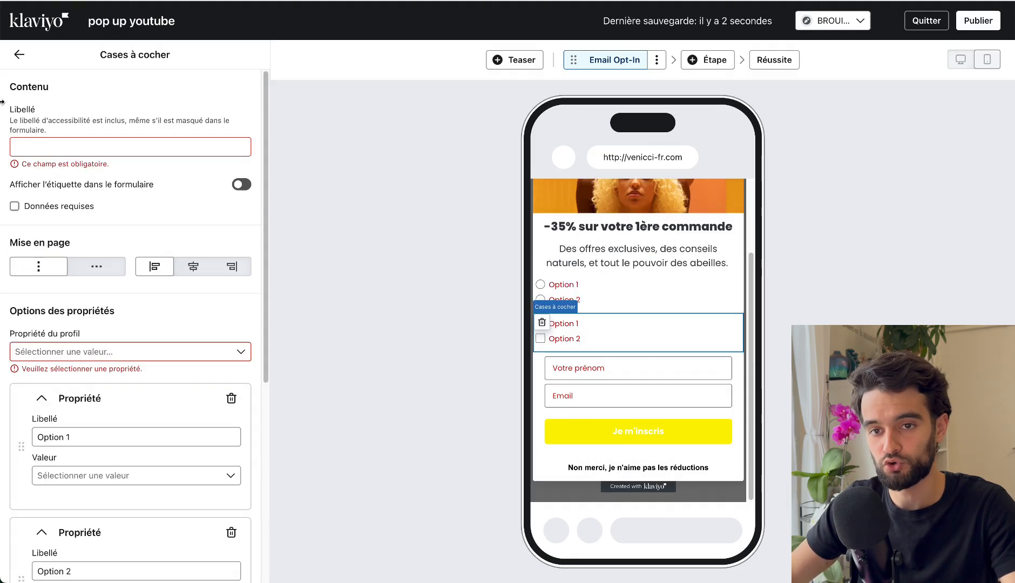
Add a "Saisie SMS" block between the checkboxes and the first-name field.
left_click(19, 55)
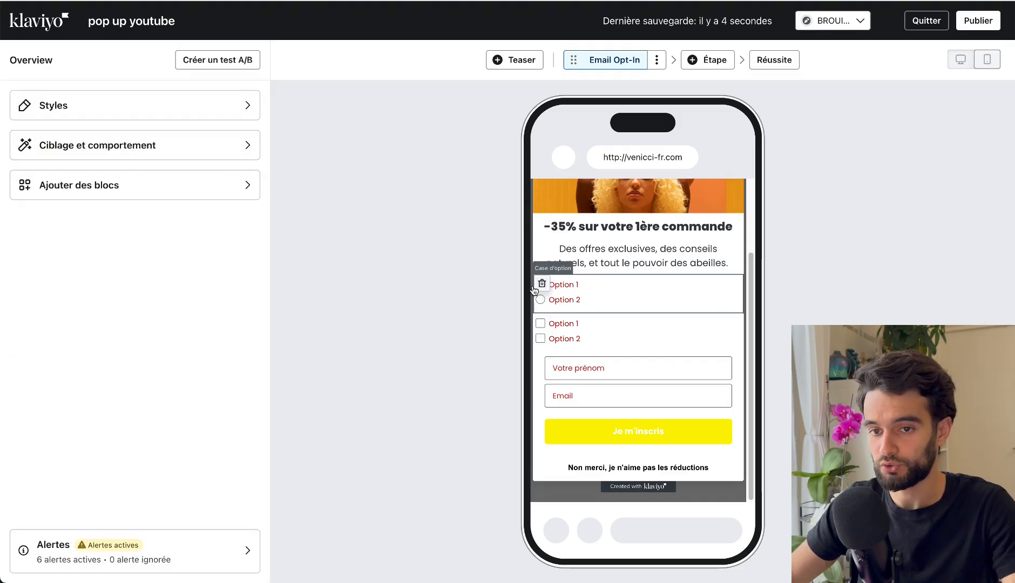
left_click(172, 192)
scroll(188, 284, "down", 2)
scroll(188, 279, "down", 1)
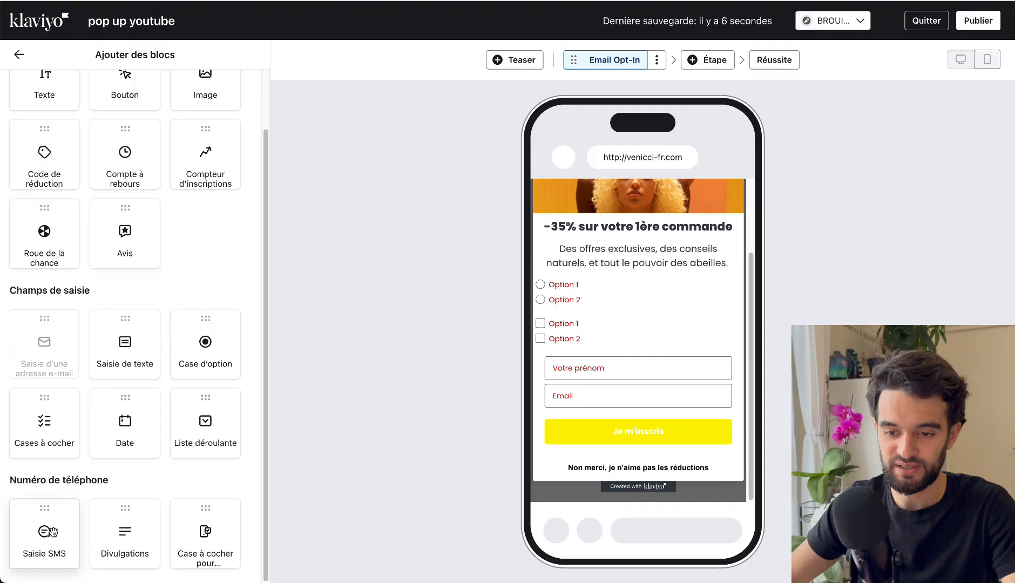
left_click_drag(51, 532, 635, 357)
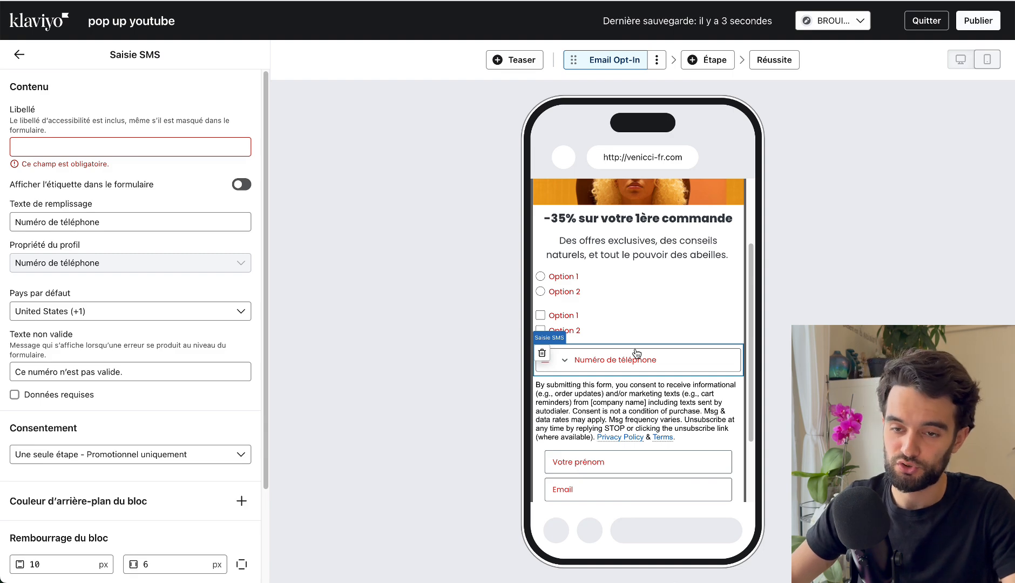
Open the disclosure clause text under the phone number field in its editor and review it.
left_click(614, 405)
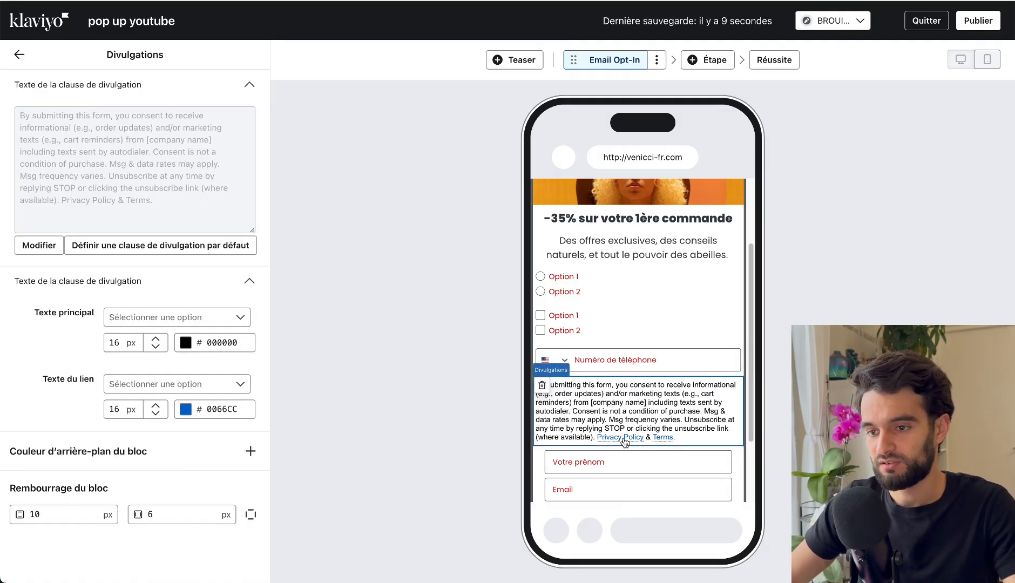
left_click(39, 245)
key("ctrl+a")
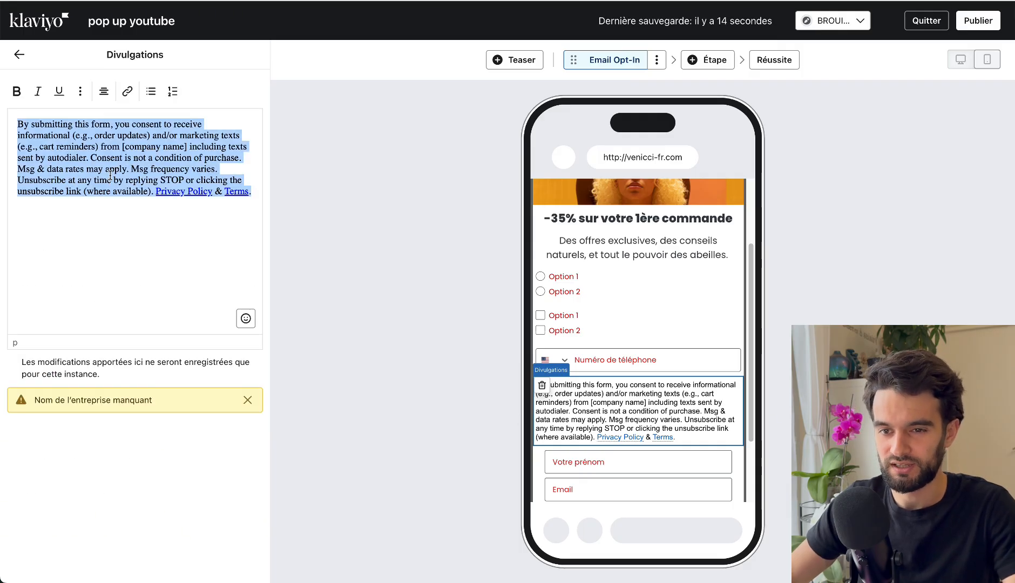
left_click(80, 145)
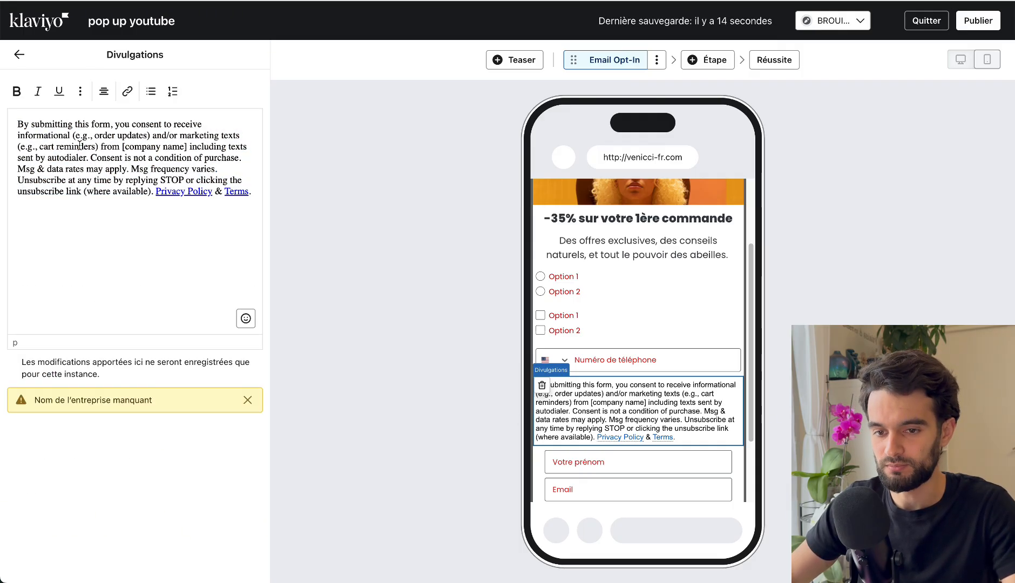
key("ctrl+a")
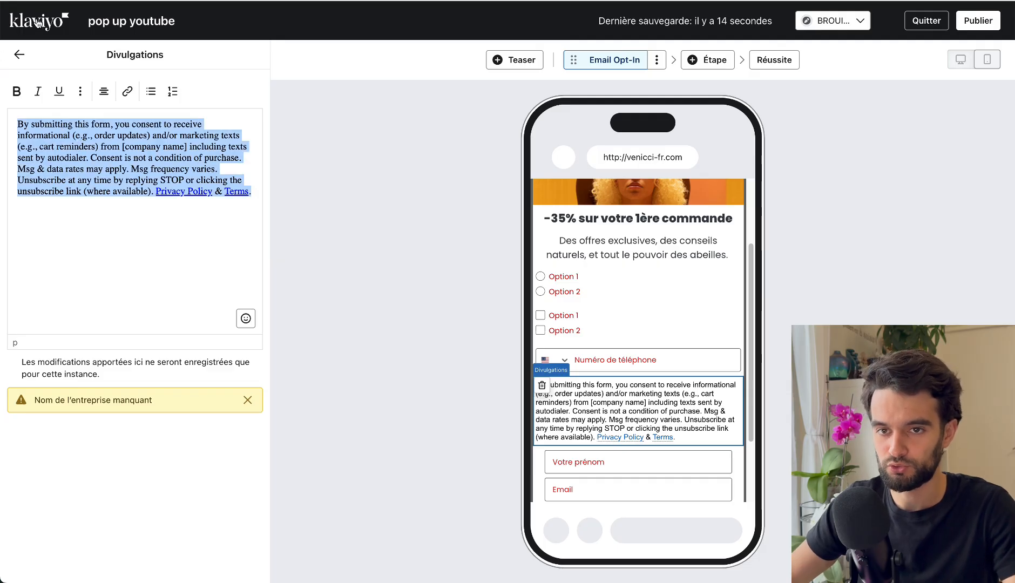
left_click(19, 54)
Set the main text size of the disclosure clause to 9 px.
left_click(156, 348)
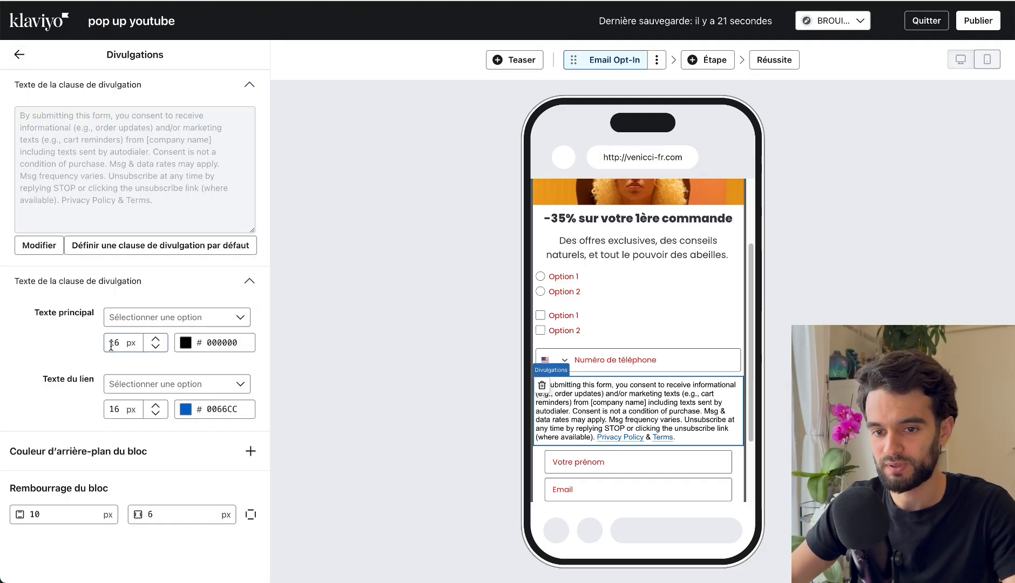
left_click(155, 348)
key("Down")
key("Down")
key("Down")
key("Down")
key("Down")
key("Down")
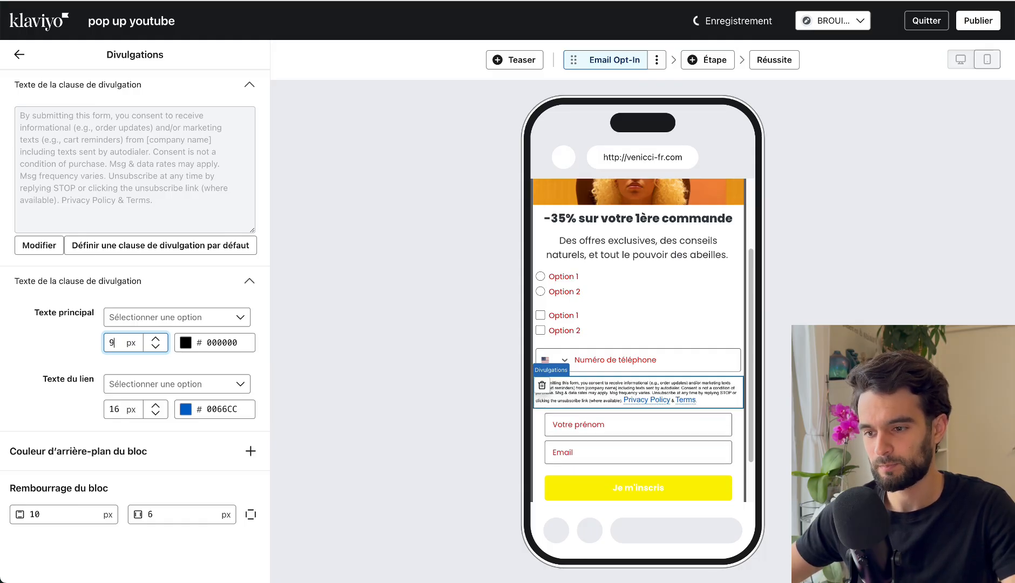
key("Up")
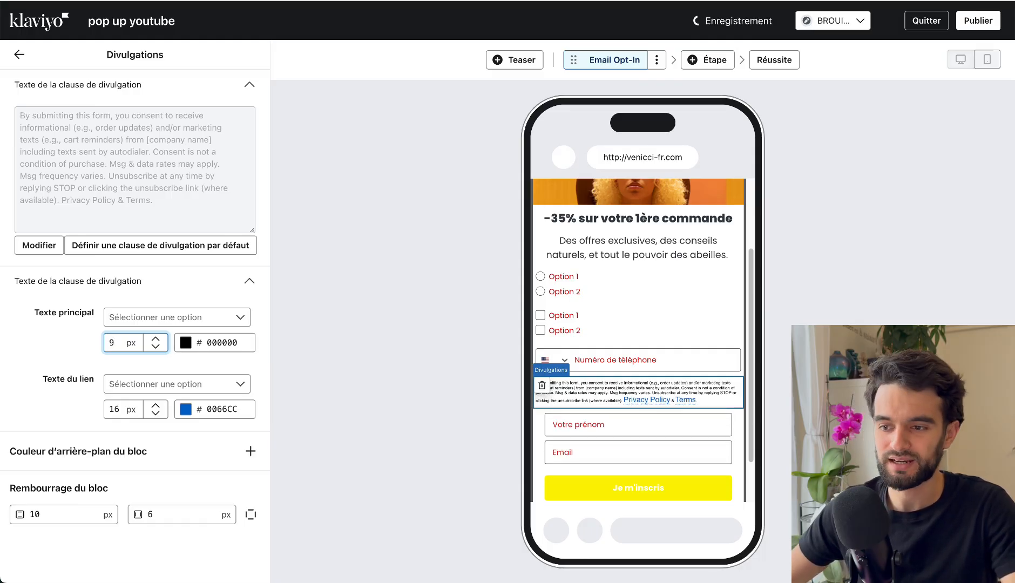
left_click(592, 404)
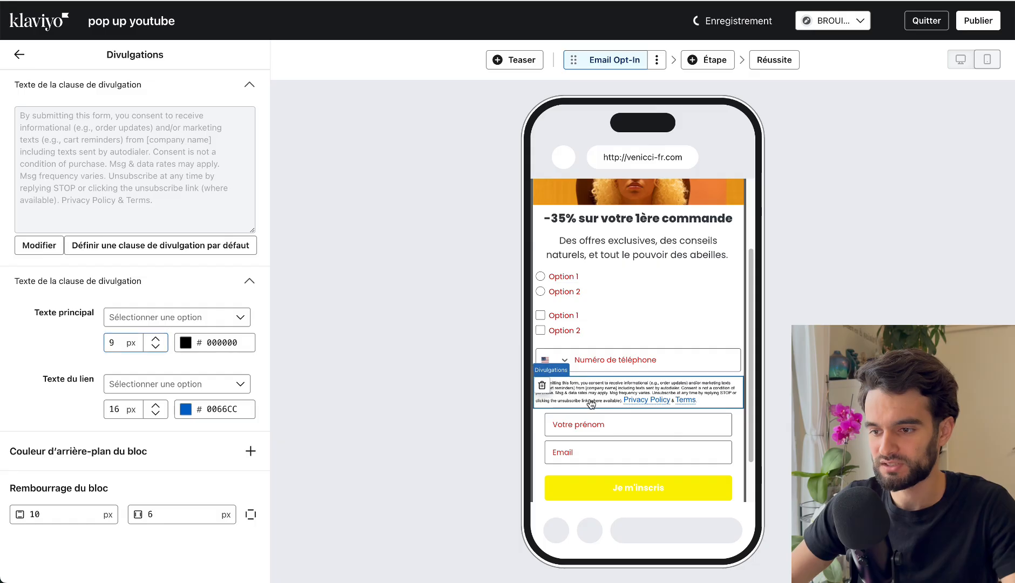
Examine the phone number and email field settings, and look at the step types that can be added.
left_click(602, 373)
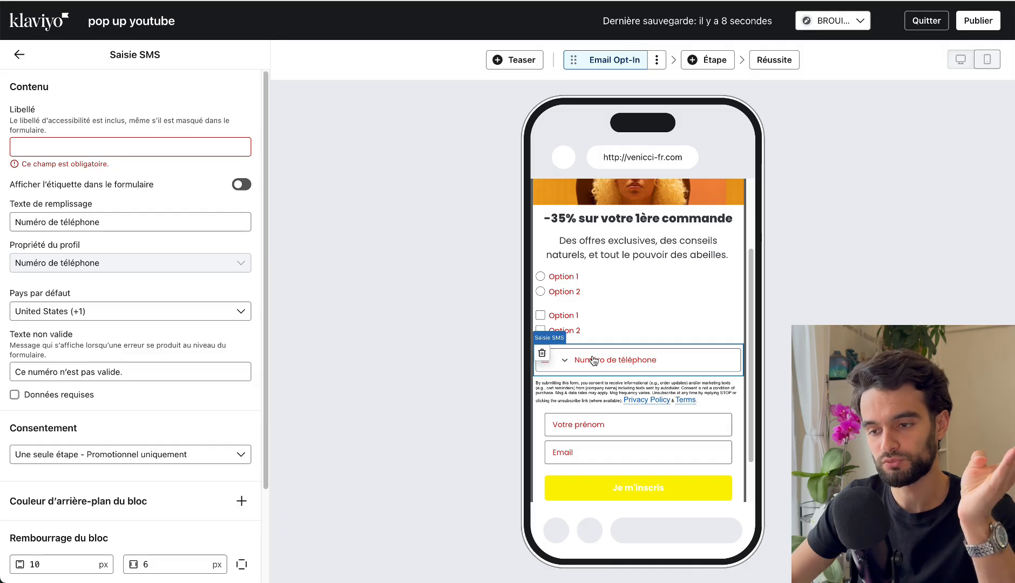
left_click(609, 461)
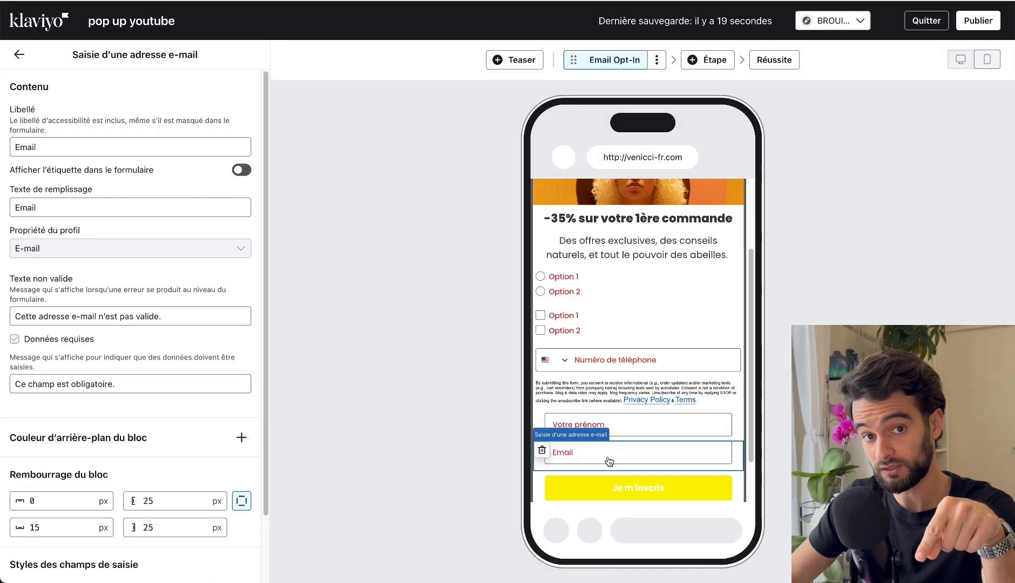
left_click(712, 61)
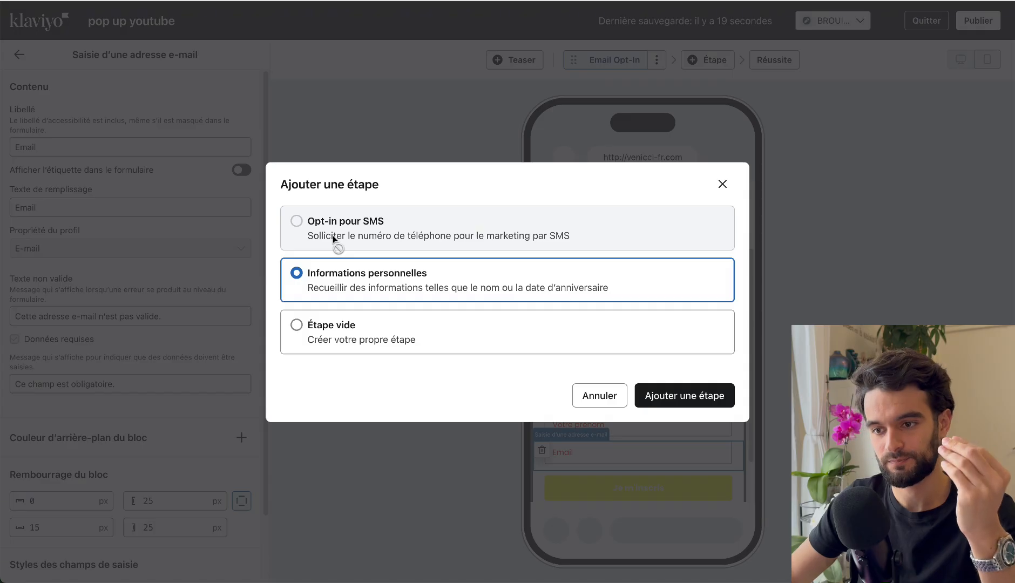
left_click(600, 396)
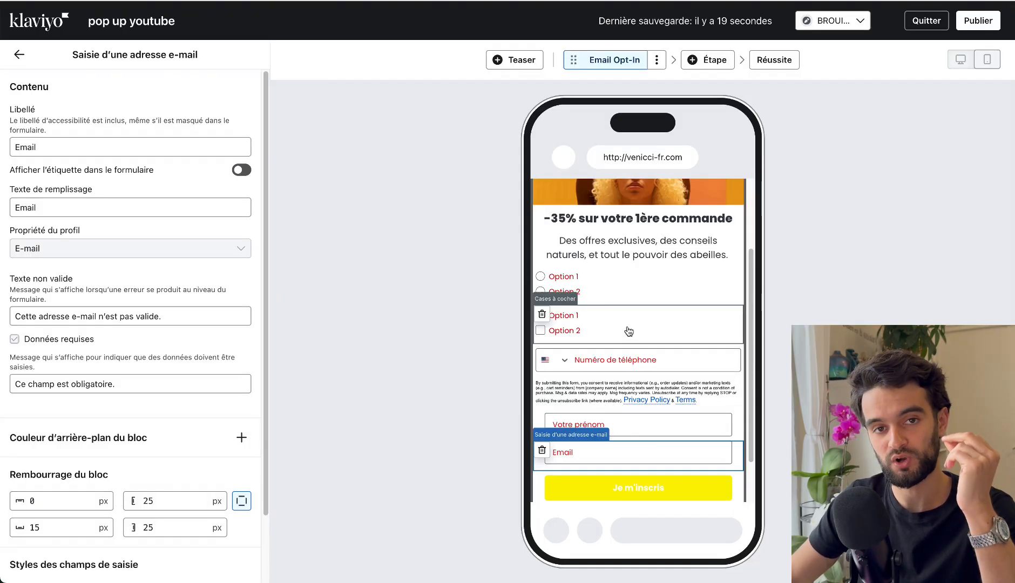
Delete the checkbox, option and SMS phone number blocks from the Email Opt-In step.
left_click(542, 315)
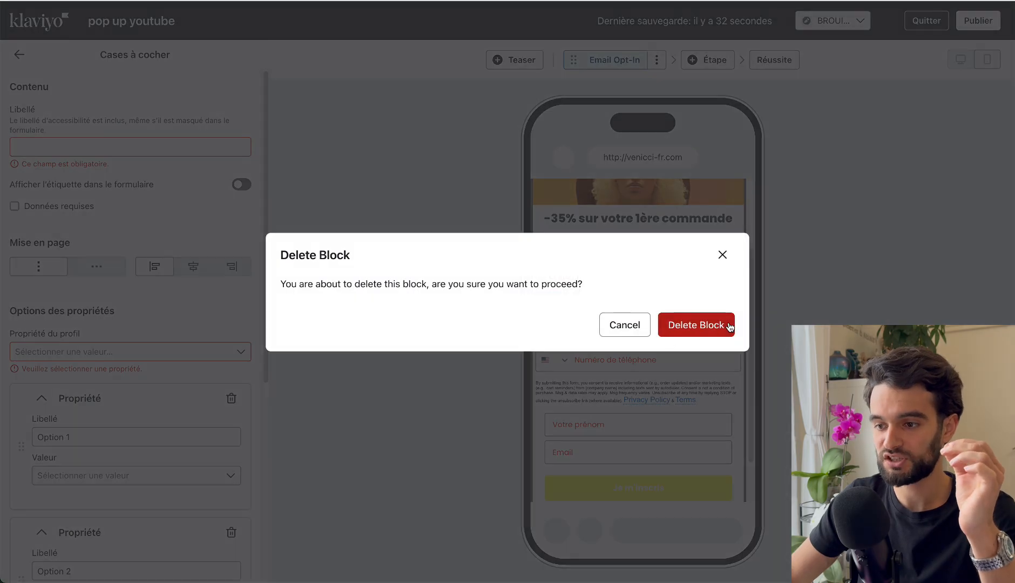
left_click(697, 325)
left_click(561, 284)
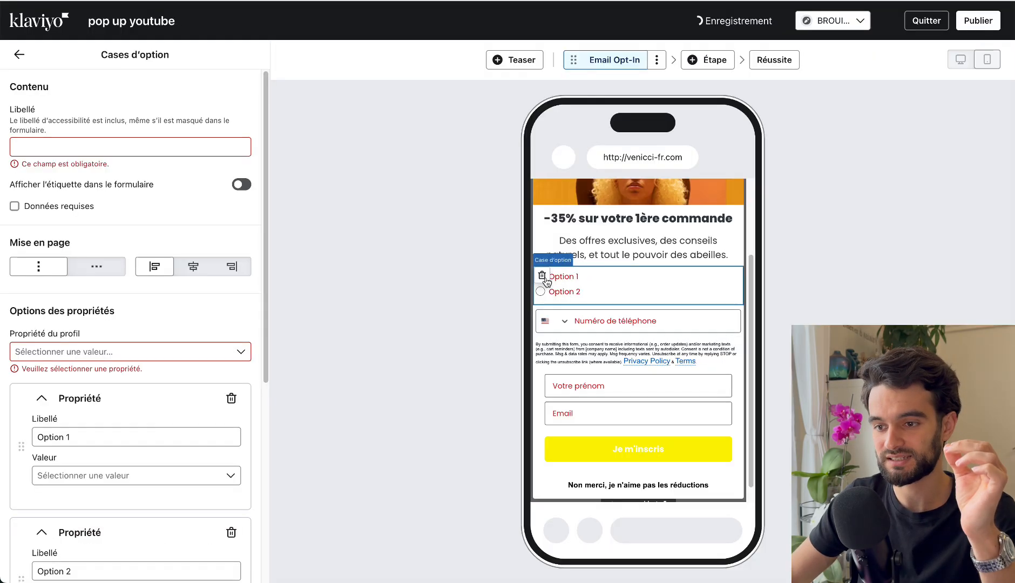
left_click(542, 276)
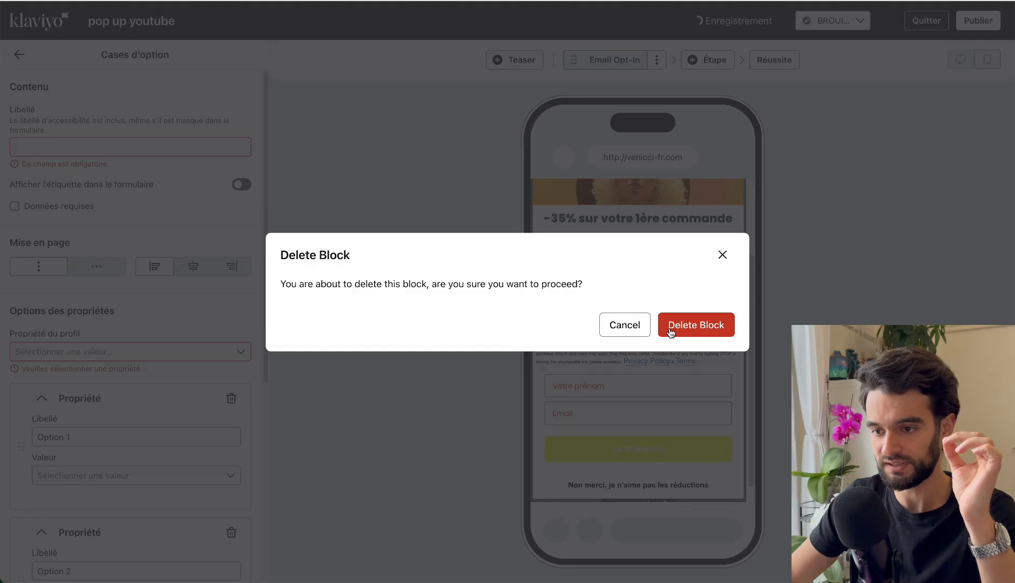
left_click(671, 329)
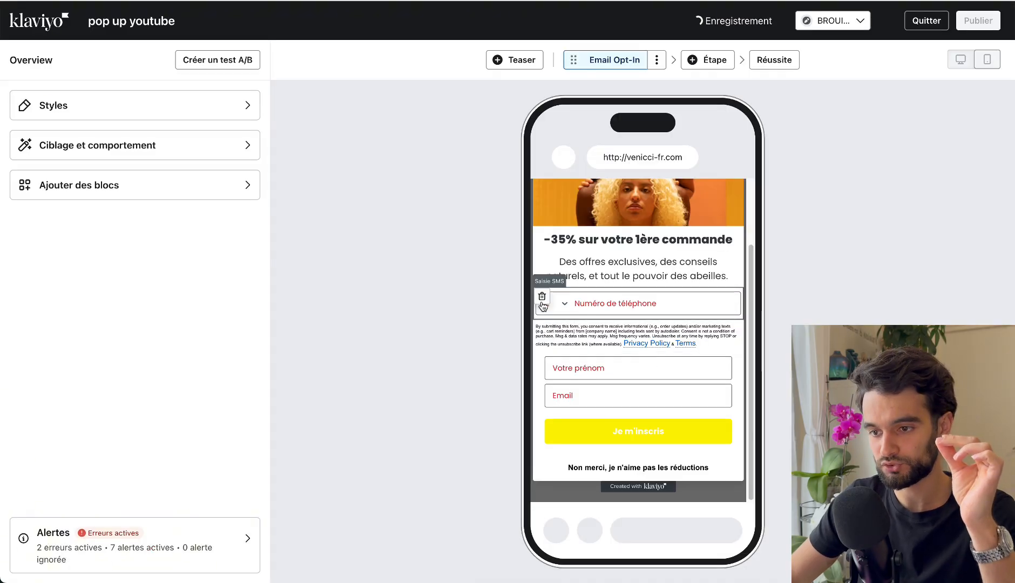
left_click(543, 297)
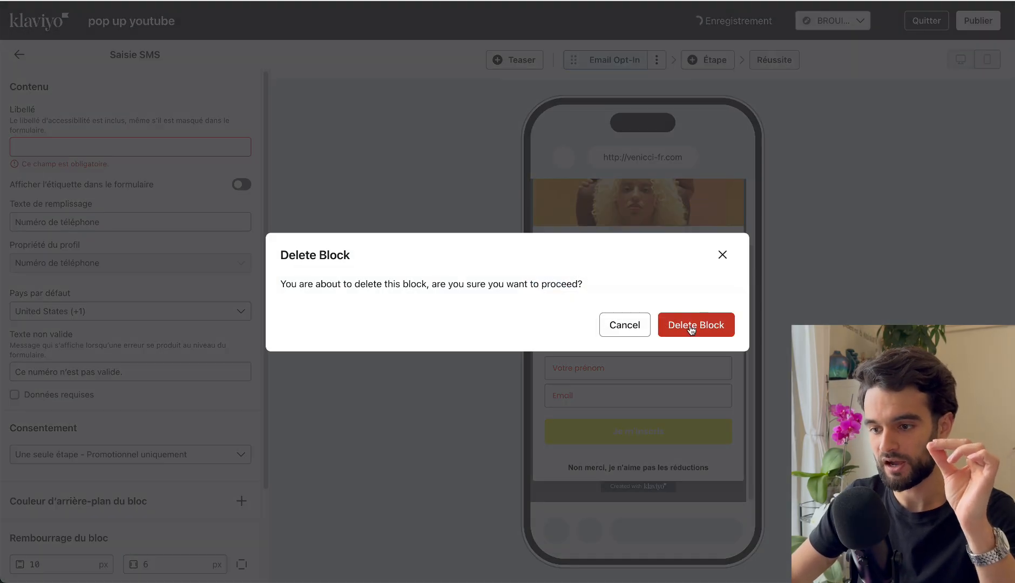
left_click(690, 325)
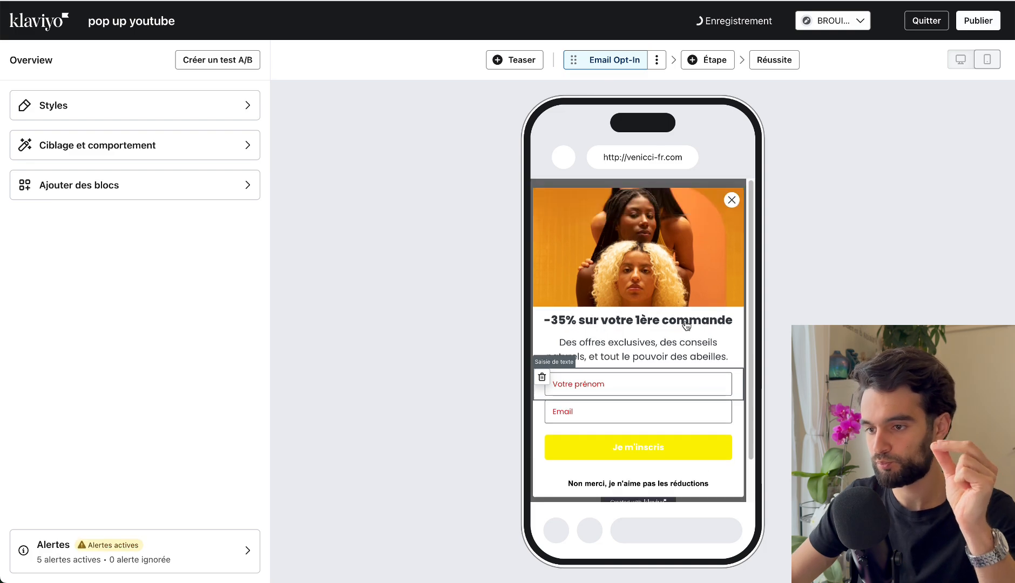